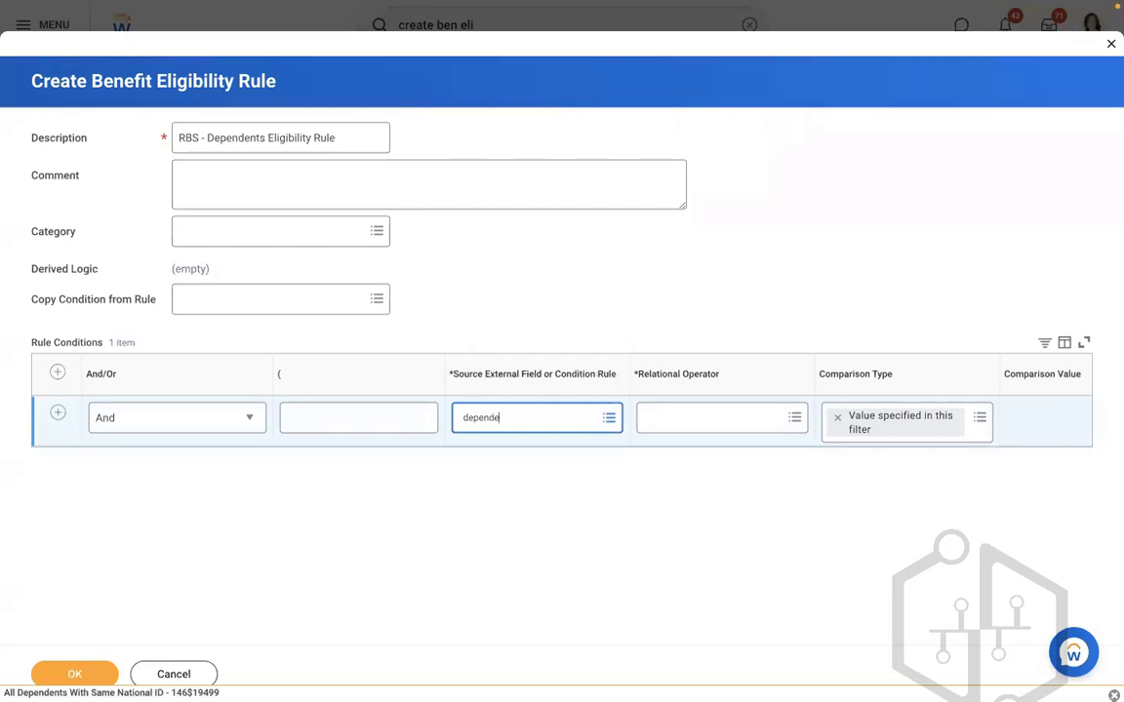
type("nt")
key("Return")
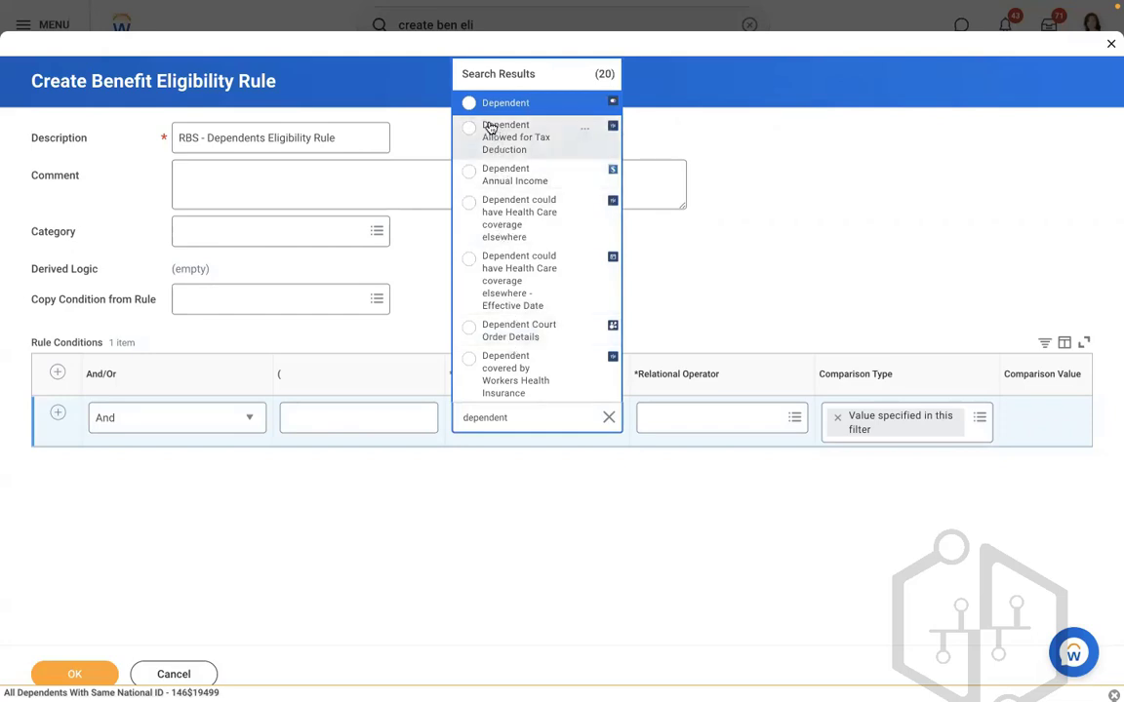
left_click(527, 114)
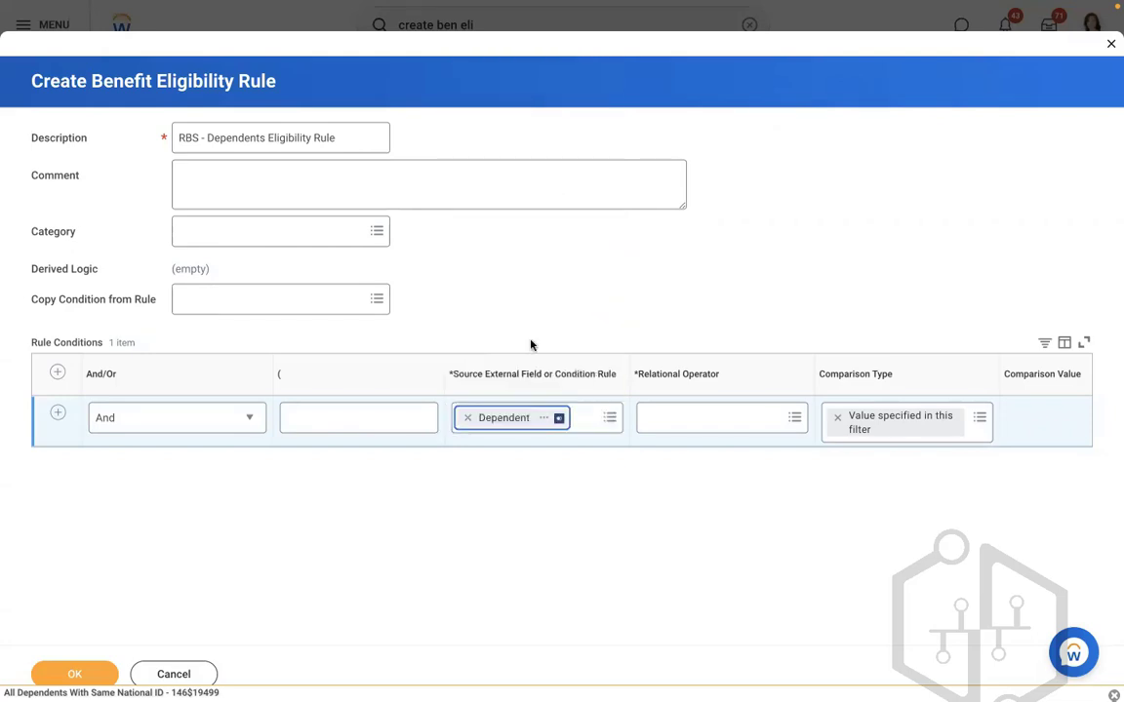
left_click(546, 417)
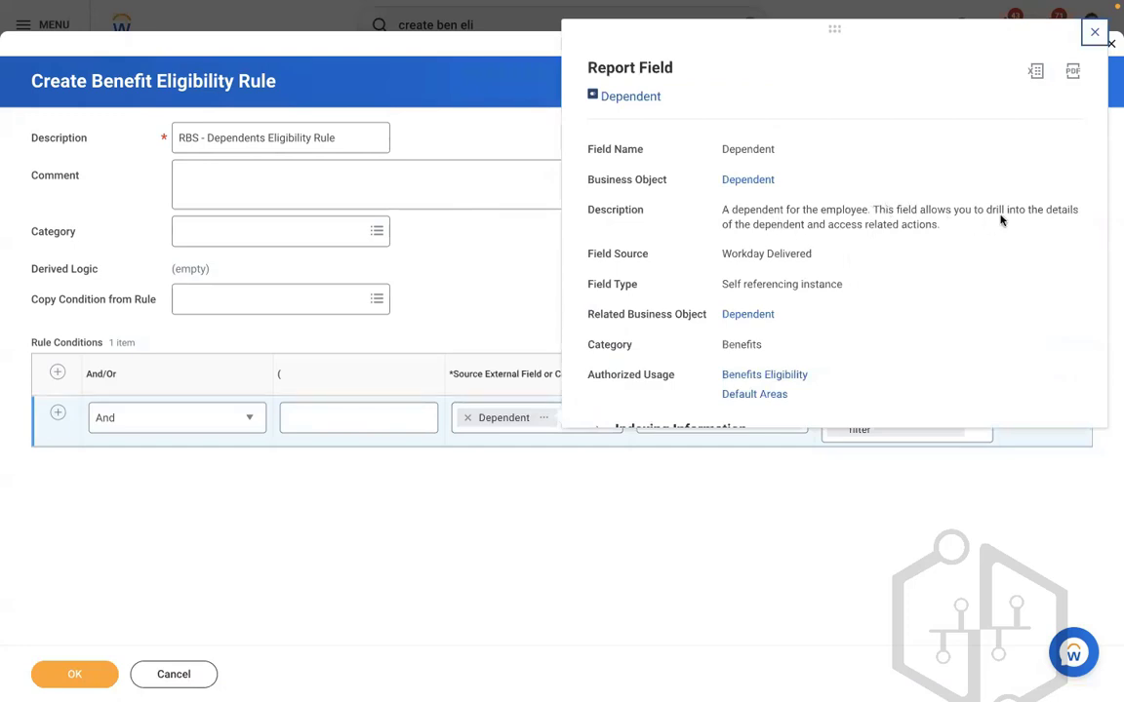
left_click(467, 418)
Step: Set the rule condition's source field to Relationship with the relational operator "in the selection list"
type("realtion")
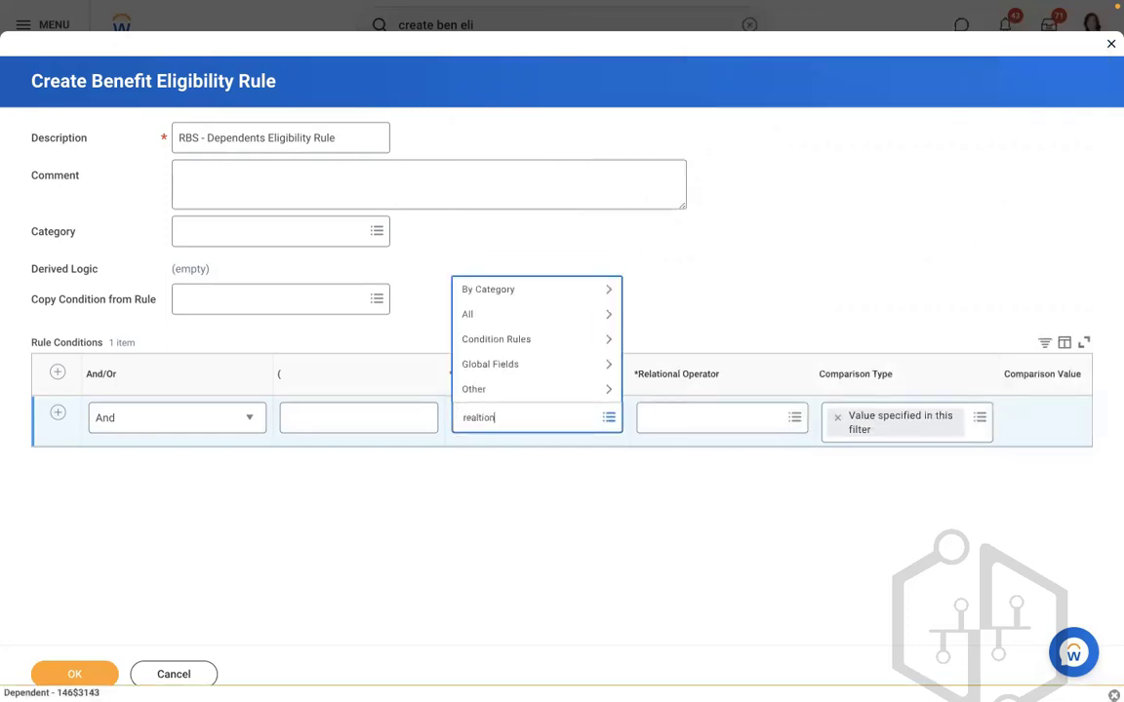
key("Return")
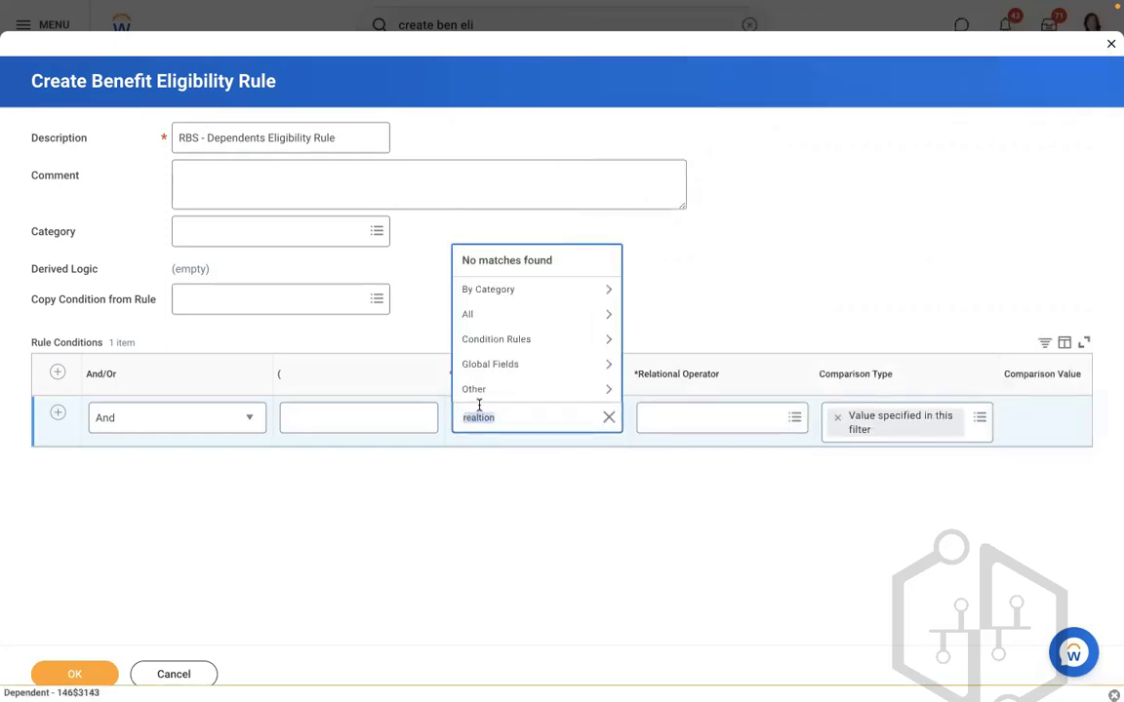
type("relation")
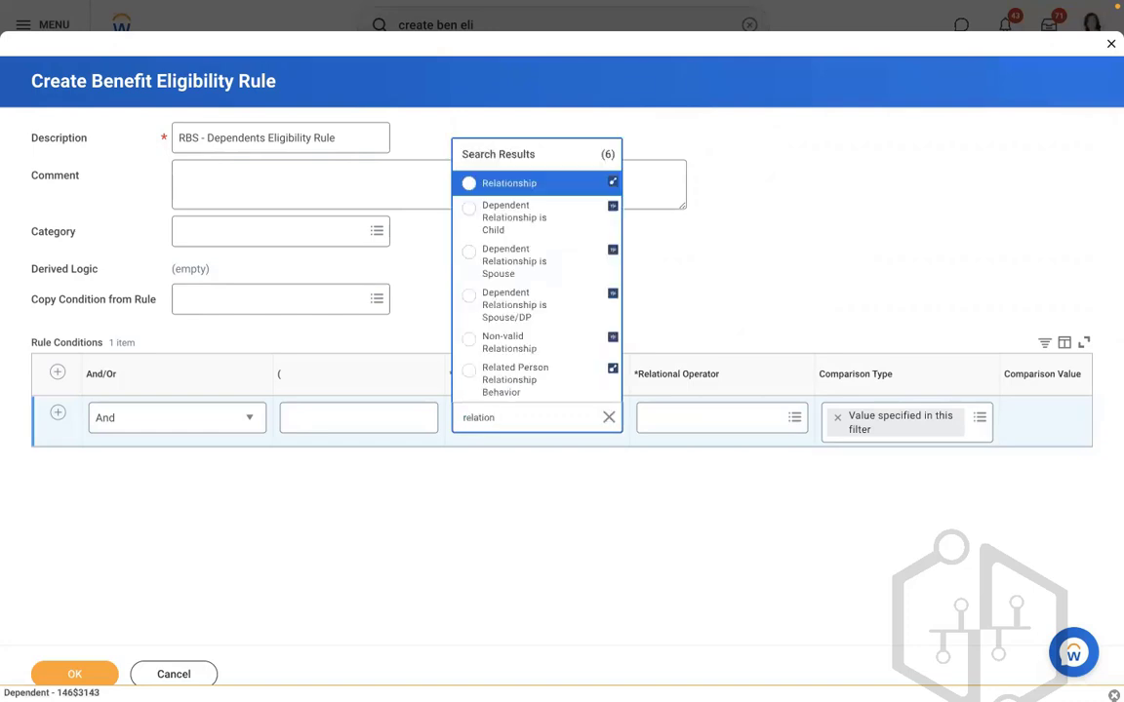
left_click(501, 182)
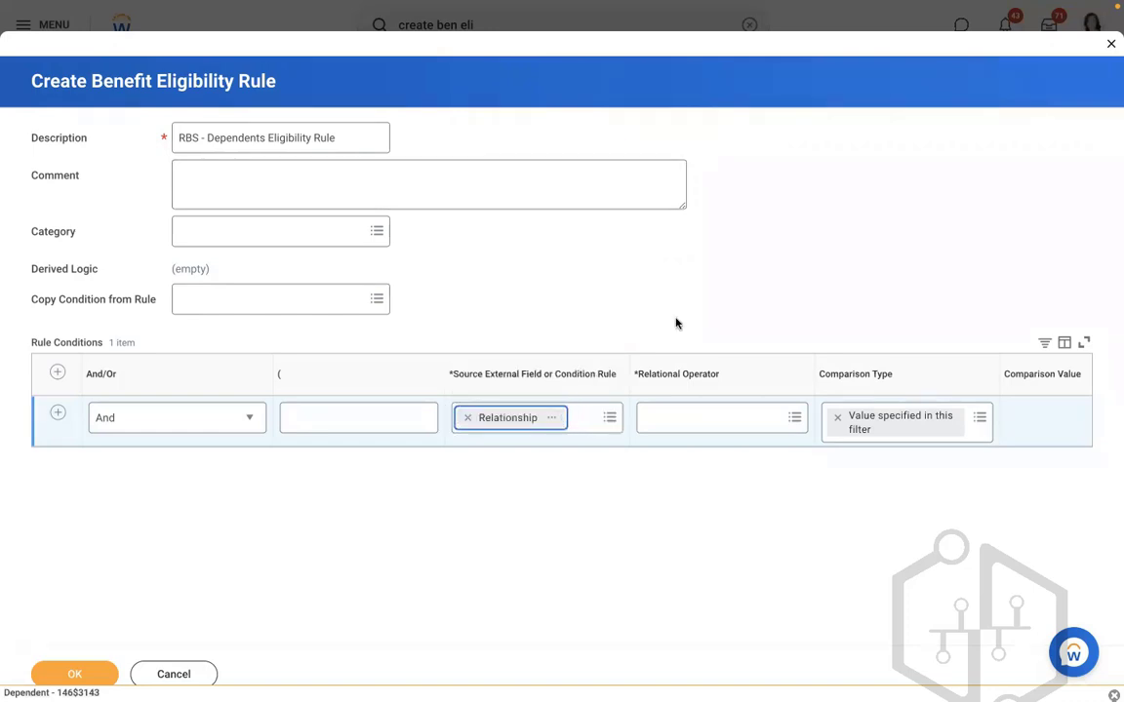
left_click(651, 419)
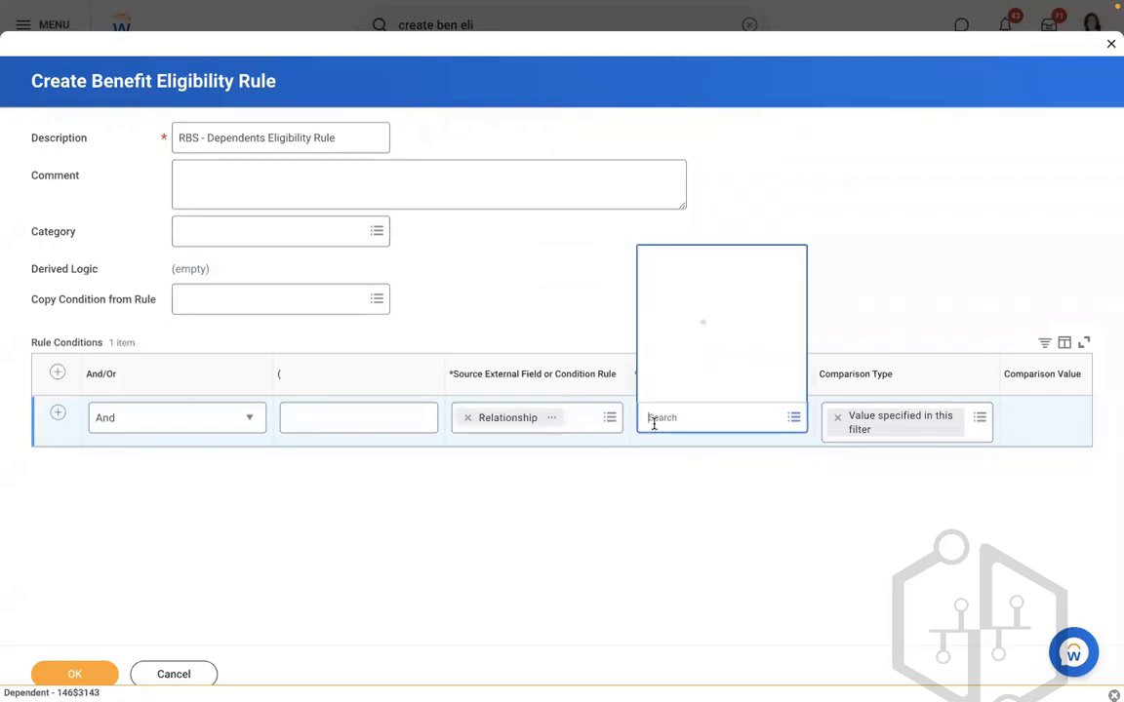
left_click(662, 376)
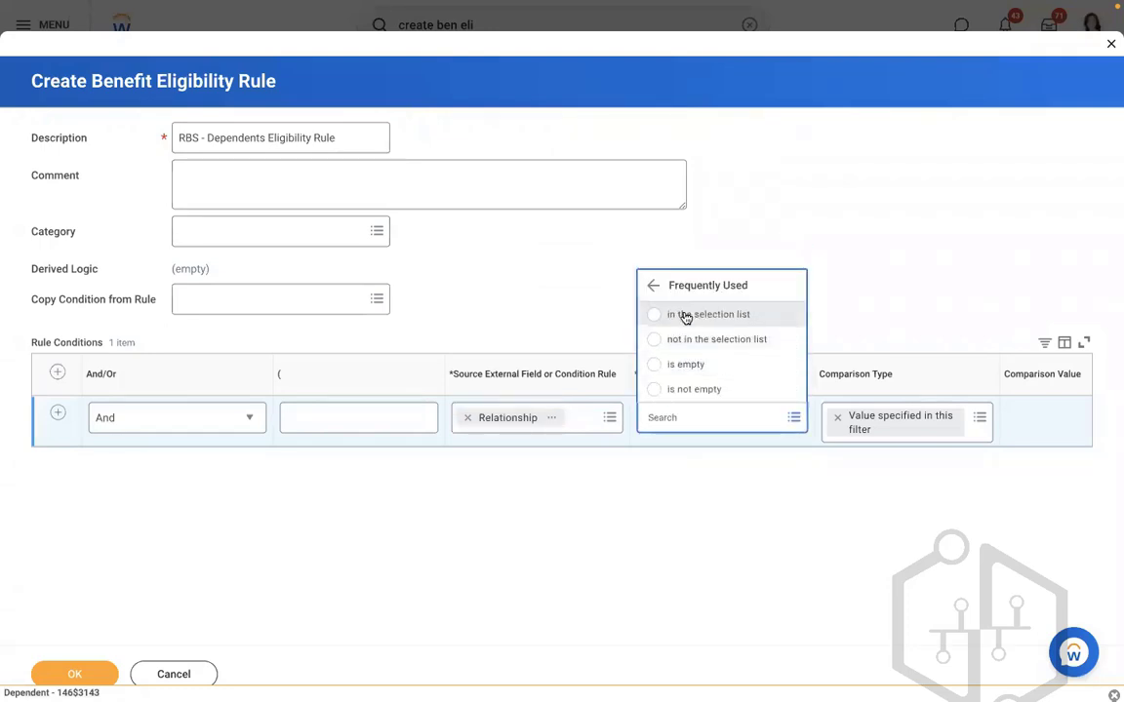
left_click(682, 316)
Step: Set the Relationship condition's comparison values to Child, Parent and Spouse
left_click(1032, 421)
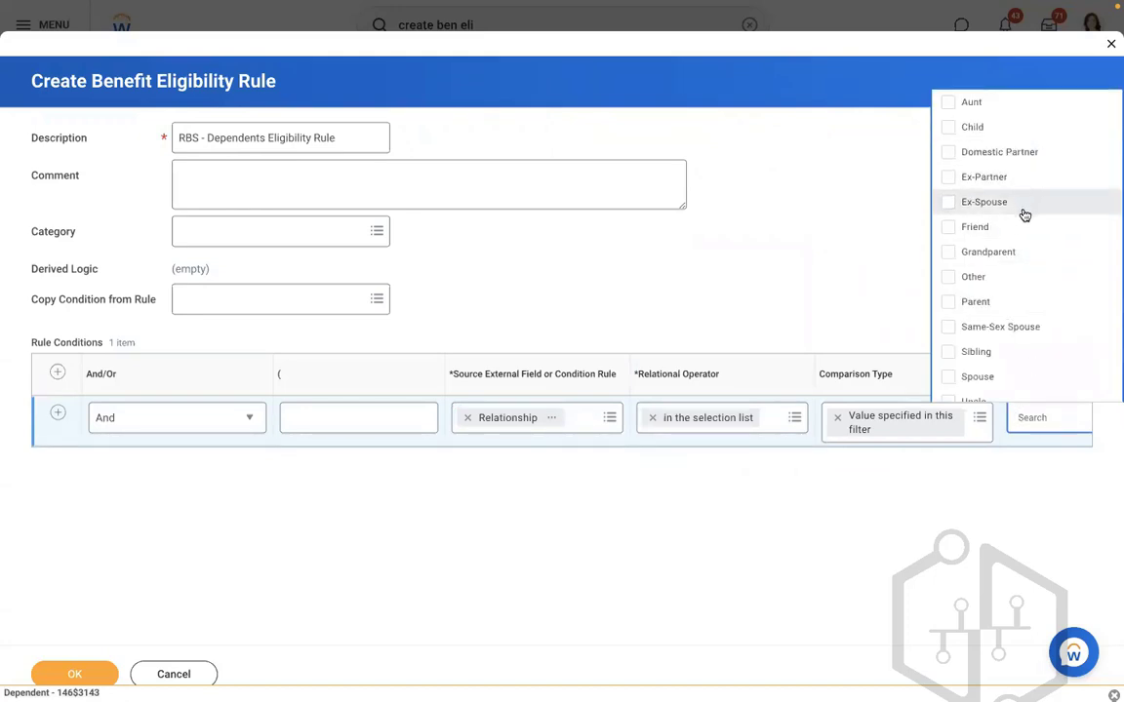
left_click(978, 129)
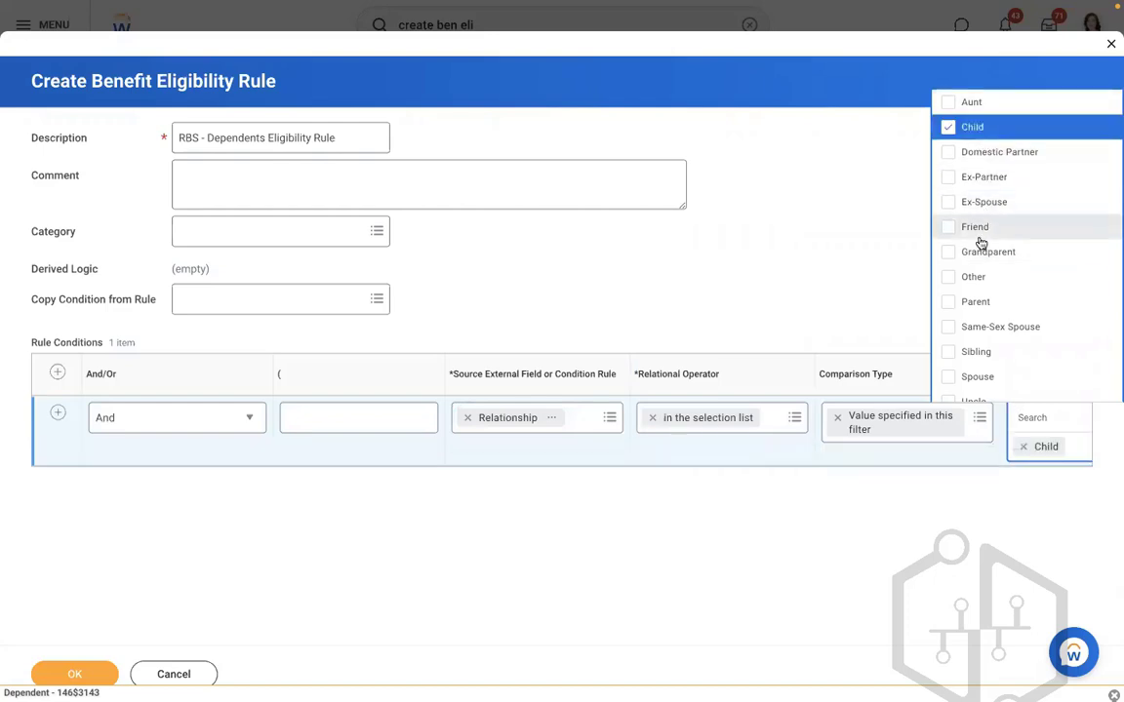
left_click(974, 303)
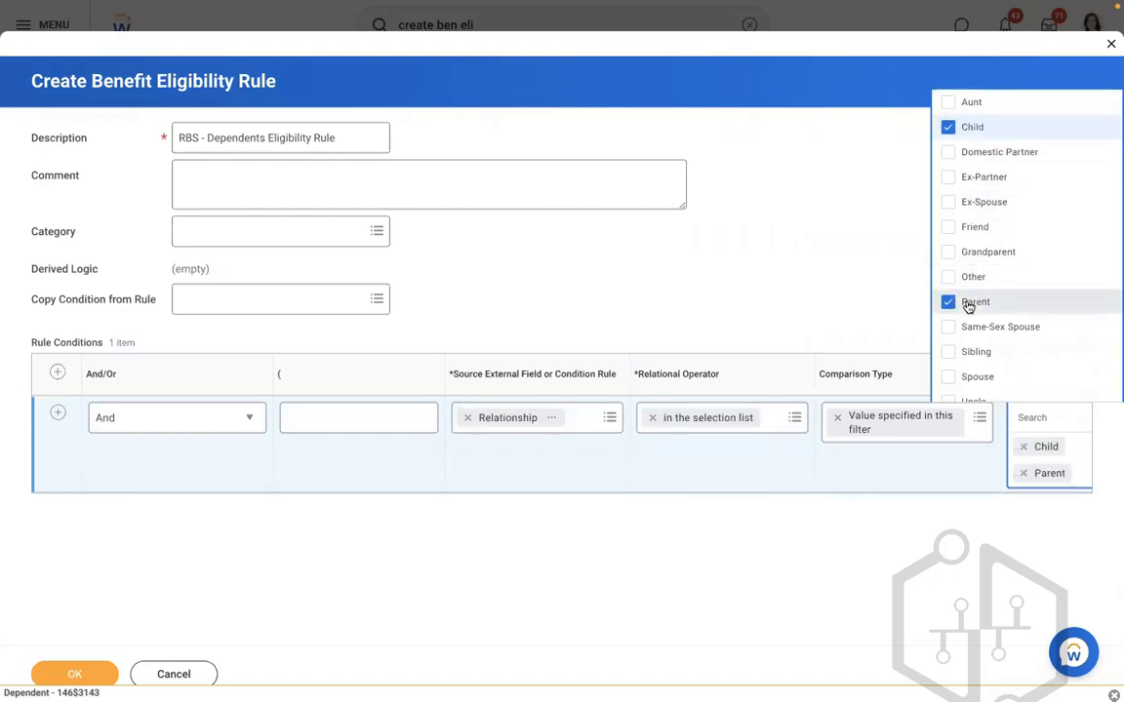
left_click(966, 378)
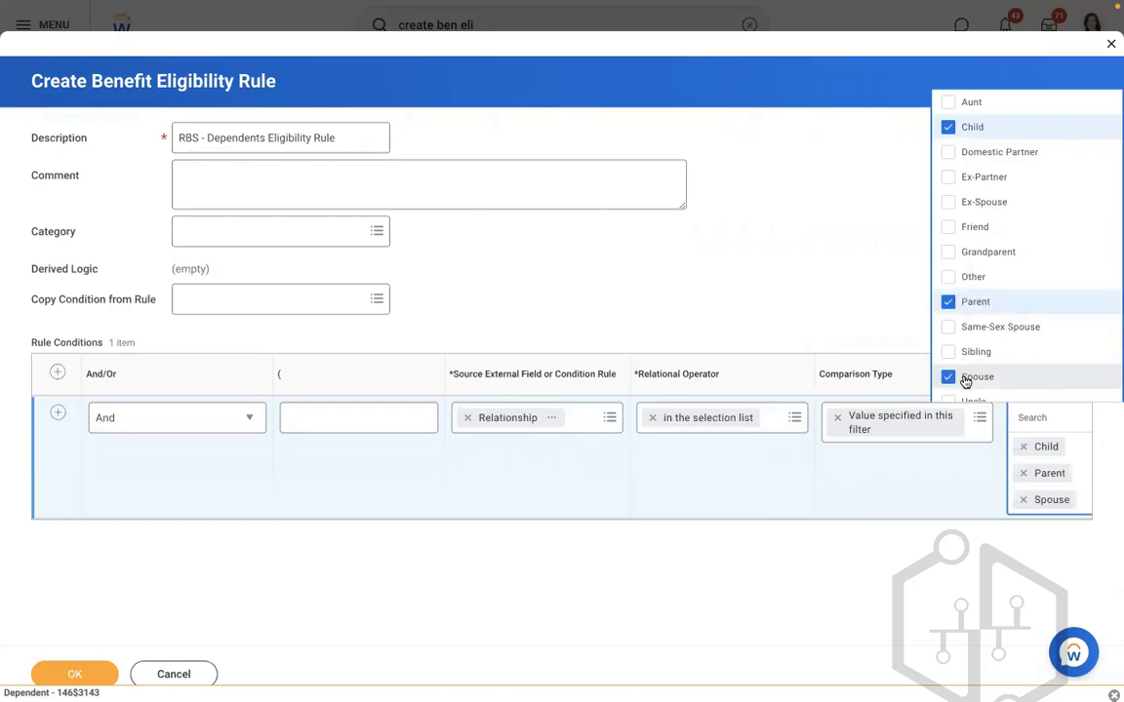
Step: Check the spouse, children and parents coverage line in the Word notes, then return to Workday and save the eligibility rule
key("ctrl+Left")
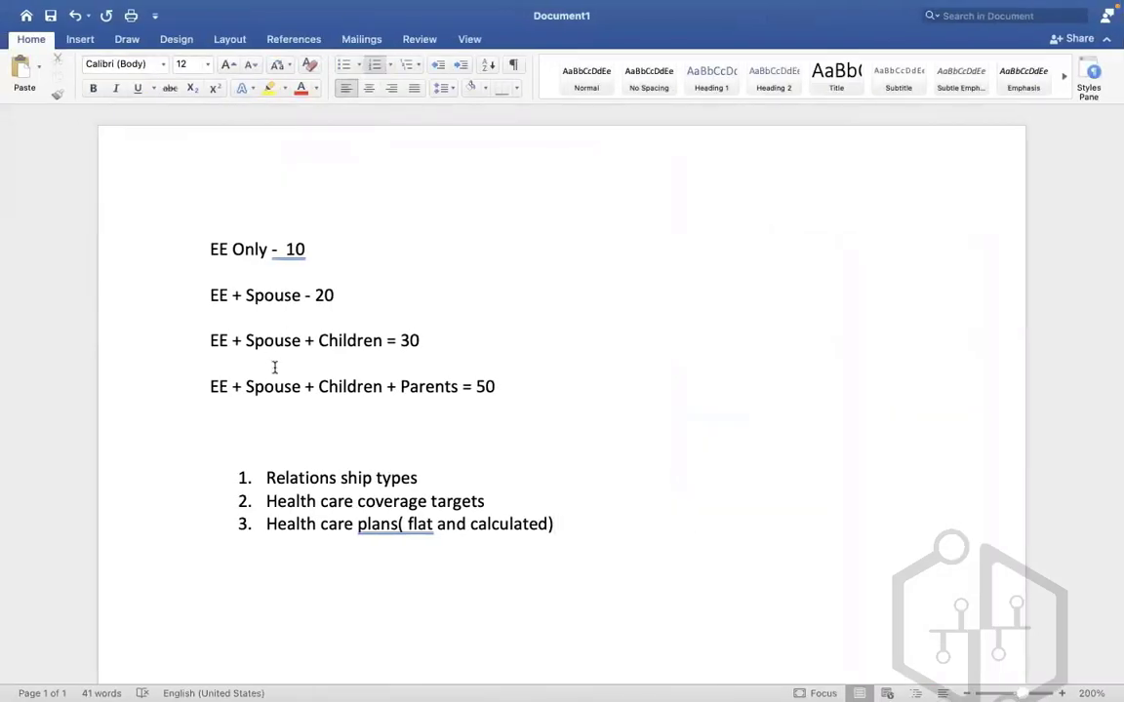
left_click_drag(258, 382, 456, 378)
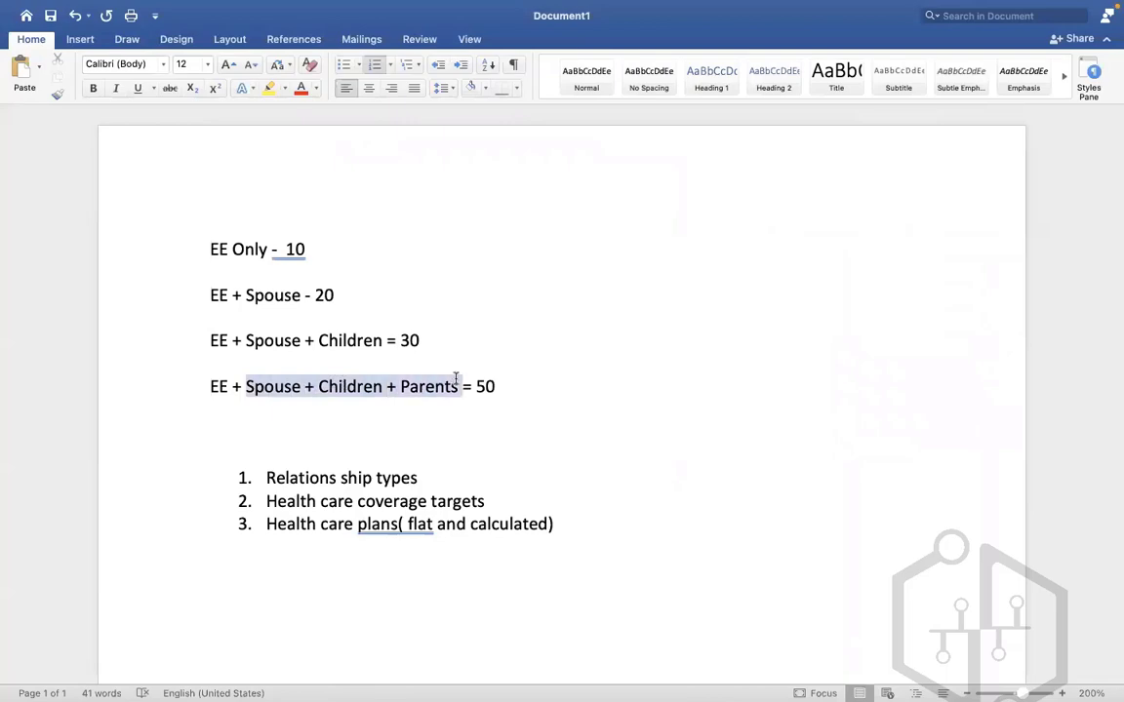
key("ctrl+Right")
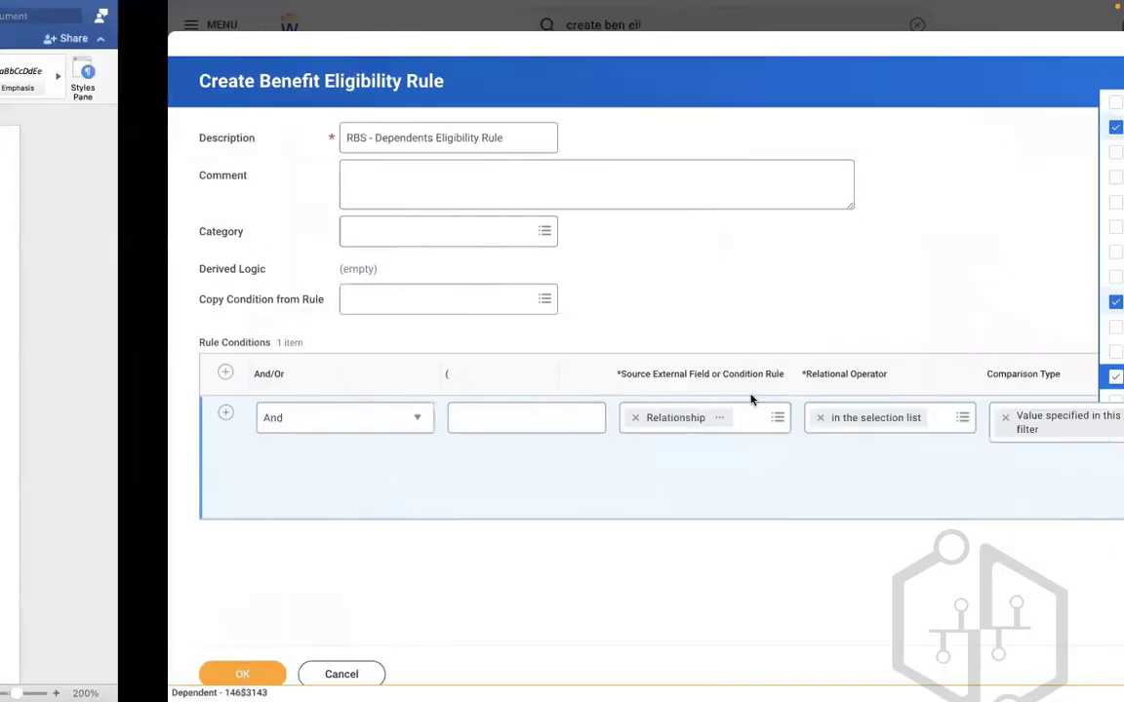
left_click(807, 244)
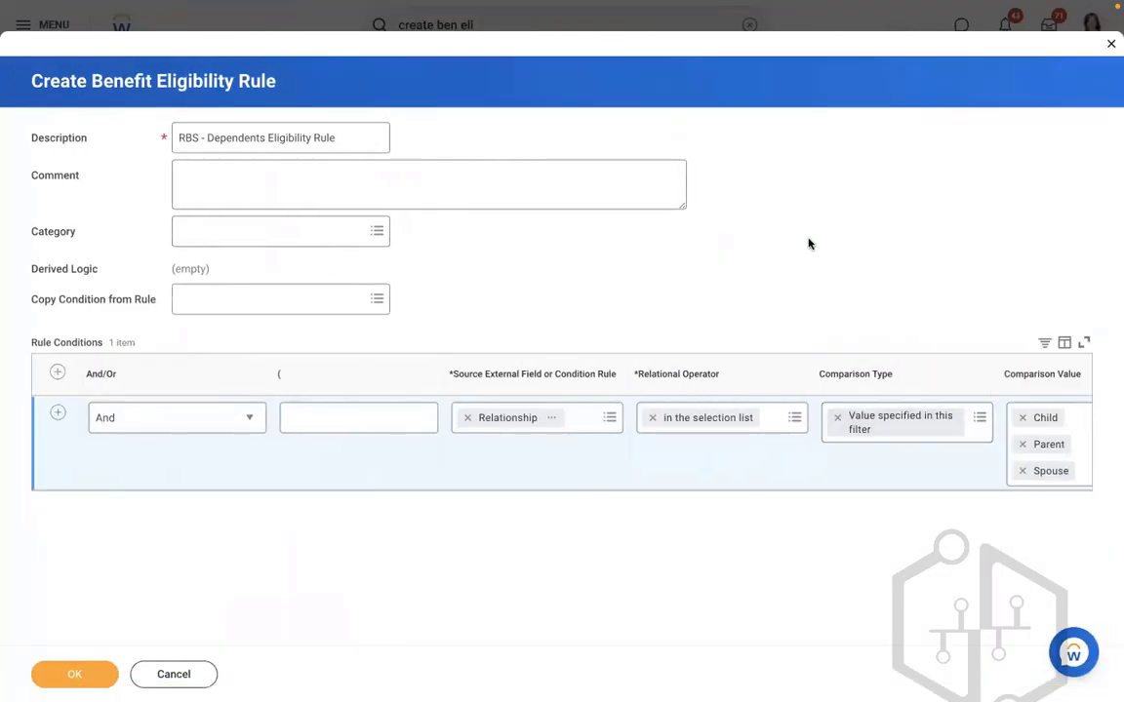
left_click(87, 673)
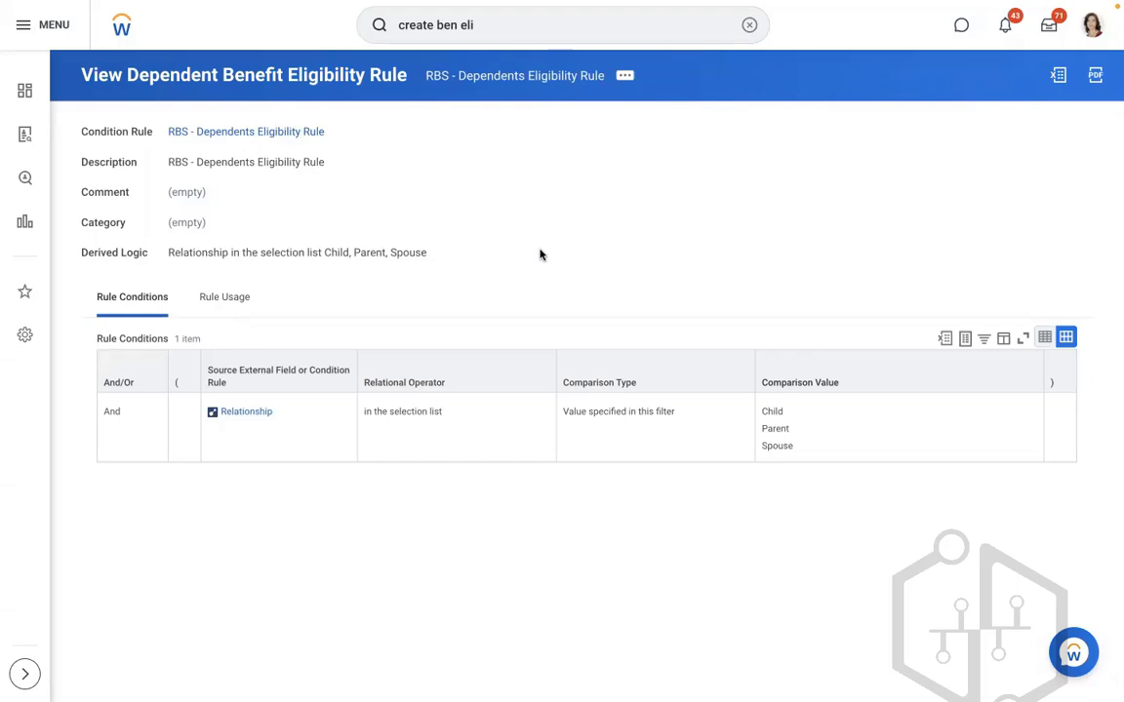
Step: Search for "create ben plan" and open the Create Benefit Plan task
left_click(748, 25)
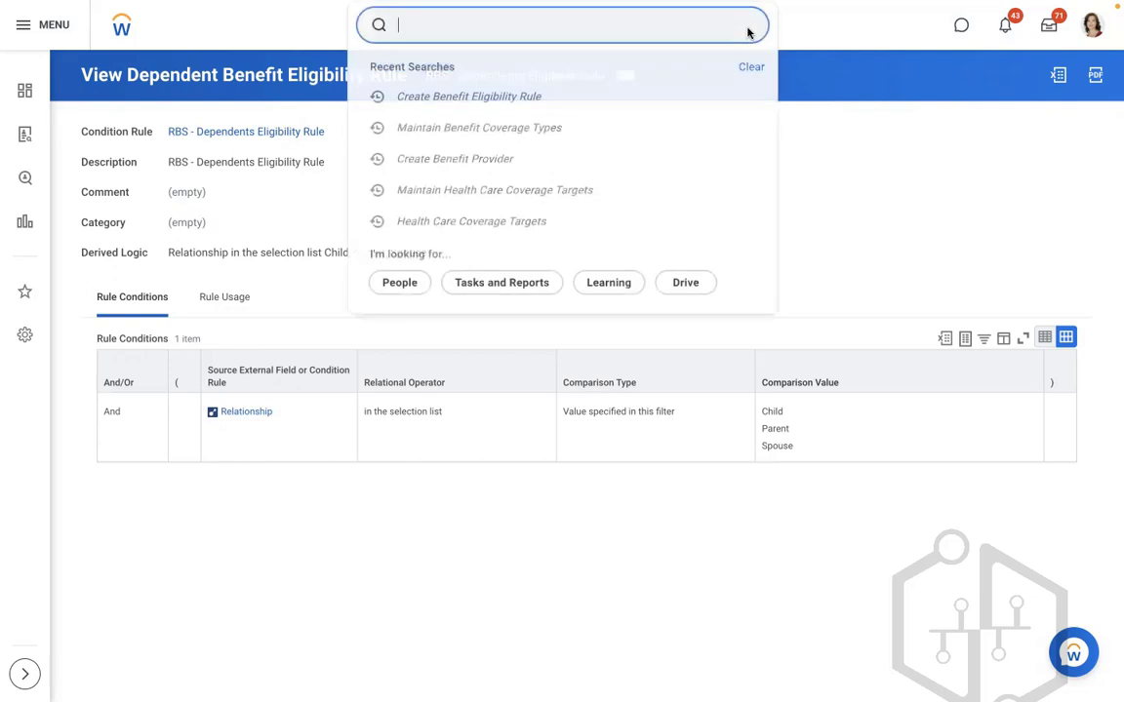
type("create ben")
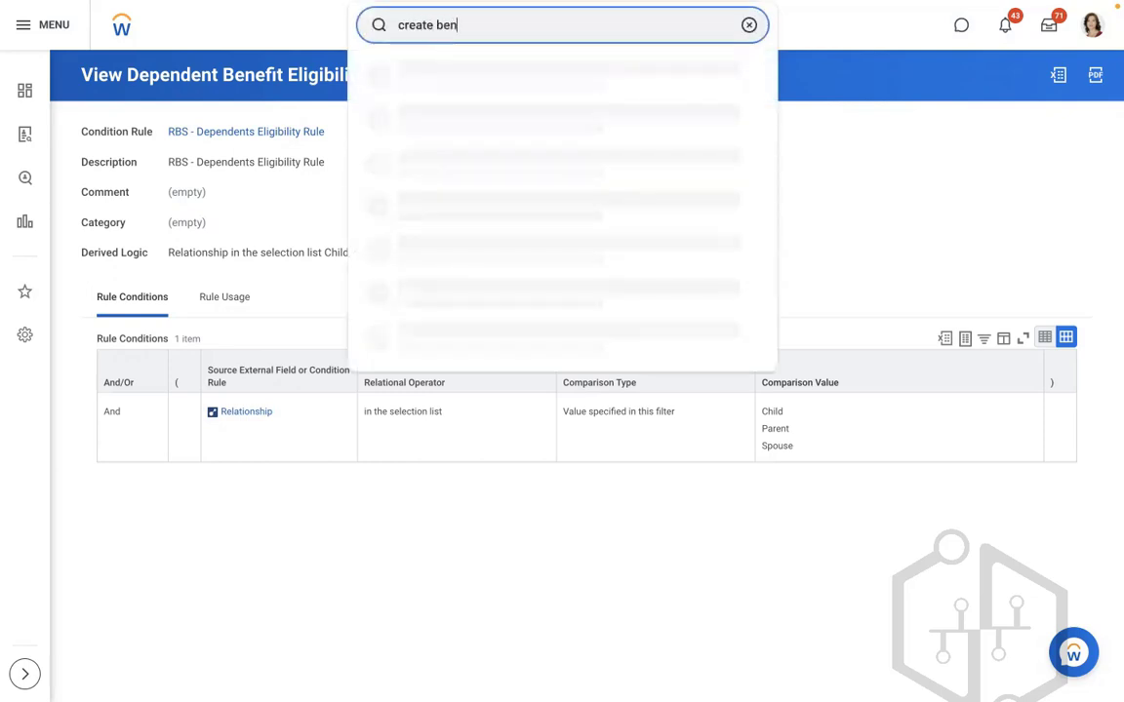
type(" plan")
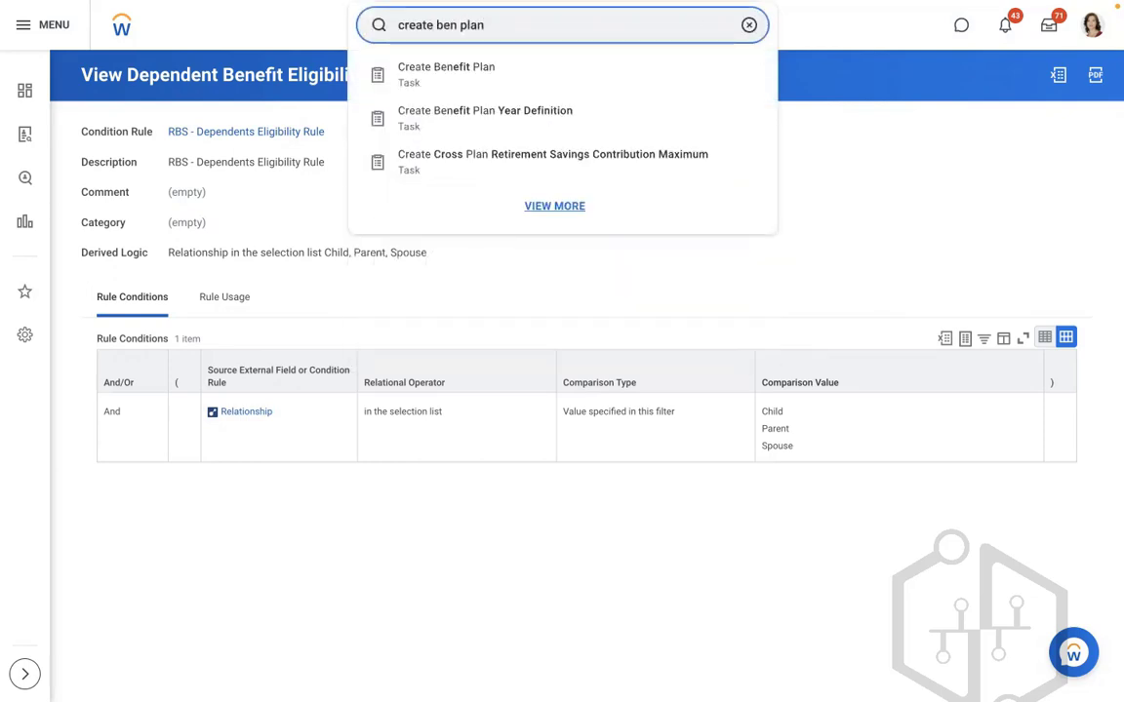
left_click(472, 85)
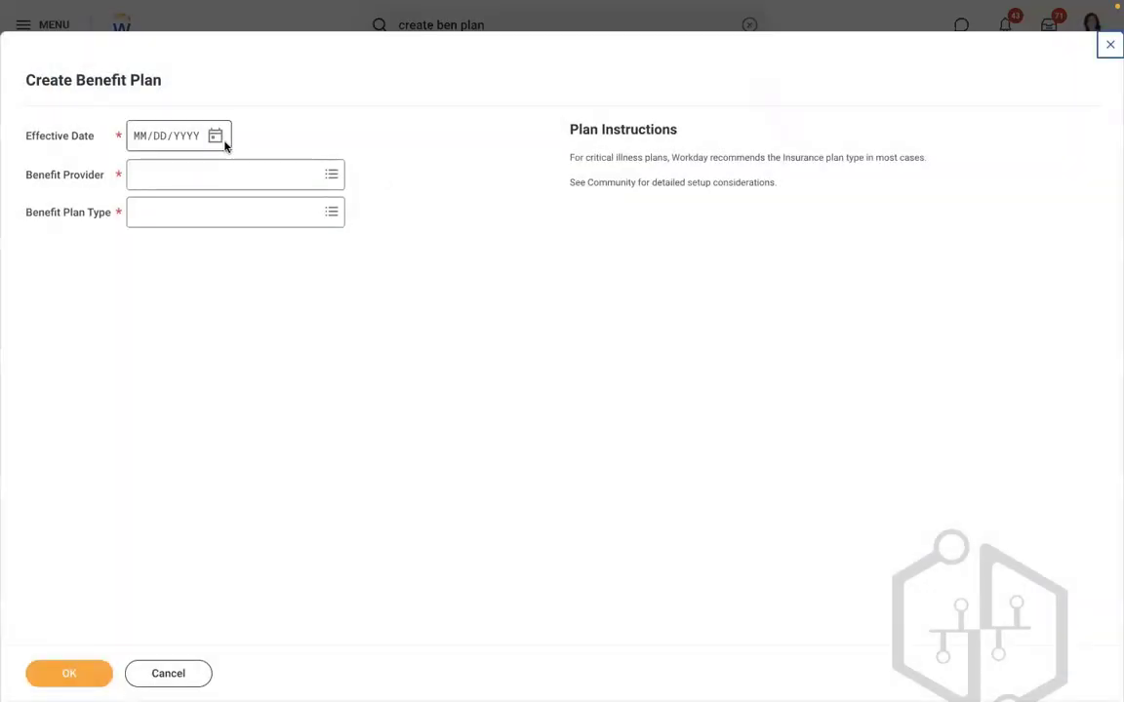
Step: Set the benefit plan's effective date to 01/01/2022 and its provider to RBS - Met Life
left_click(142, 137)
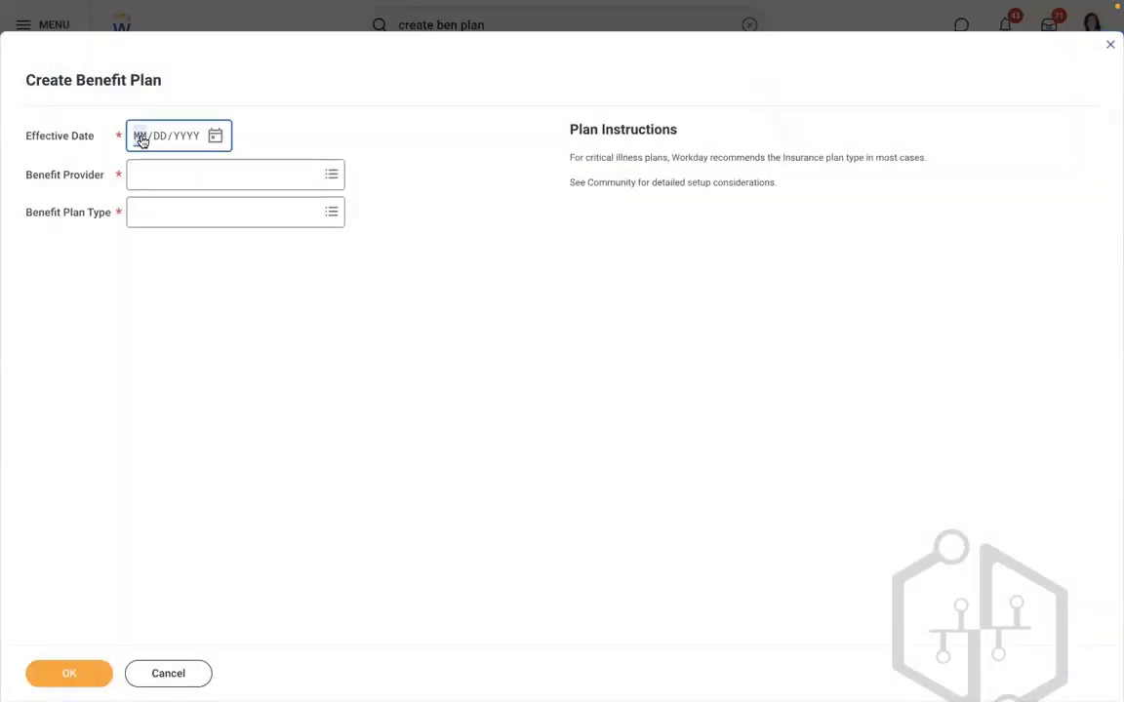
type("01/01/2022")
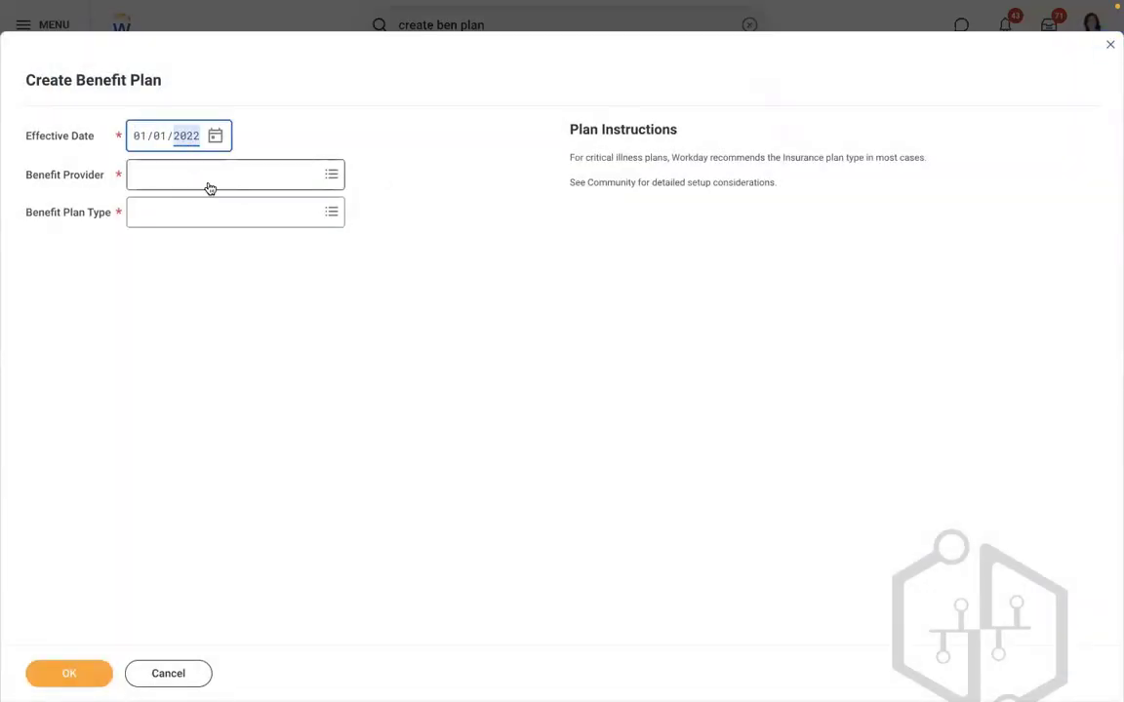
left_click(208, 181)
type("rbs")
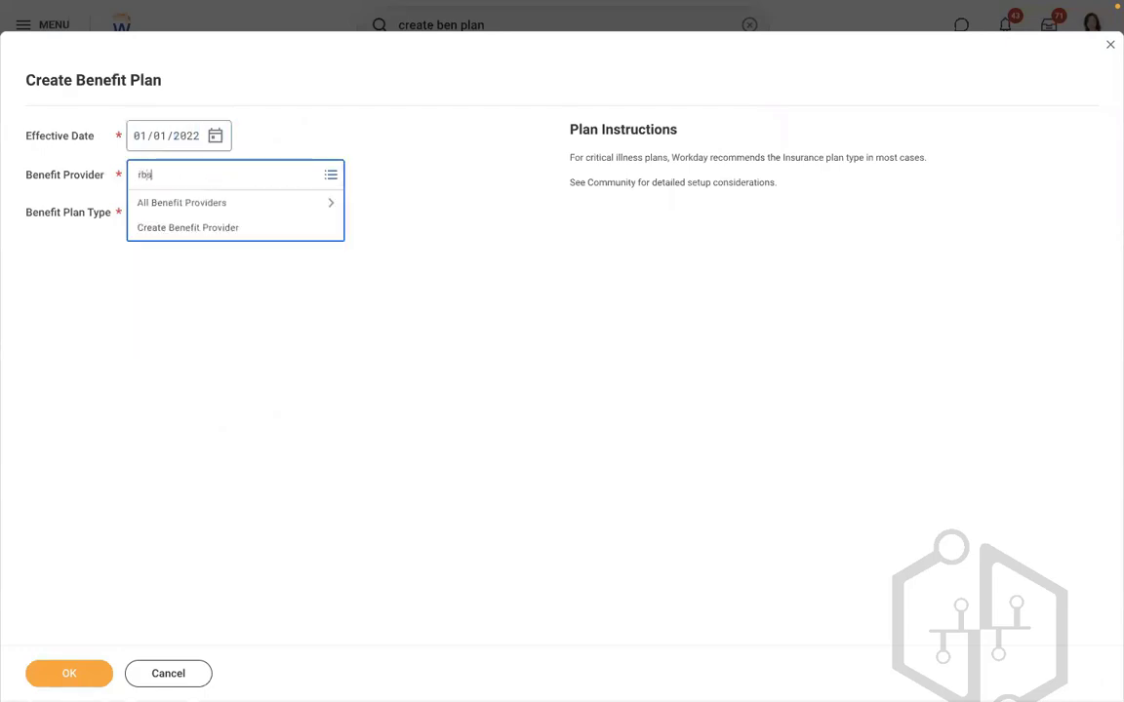
key("Return")
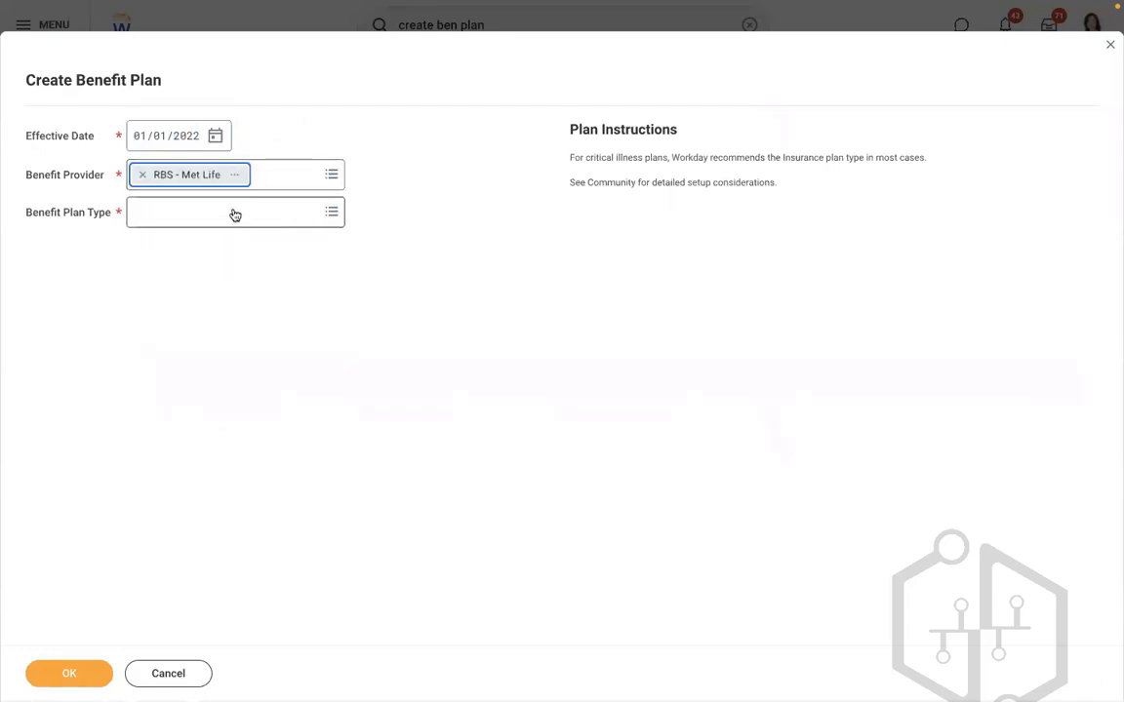
Step: Choose Health Care Coverage Plan as the plan type with Flat Rate as the health care rate type, and continue to the plan details
left_click(232, 212)
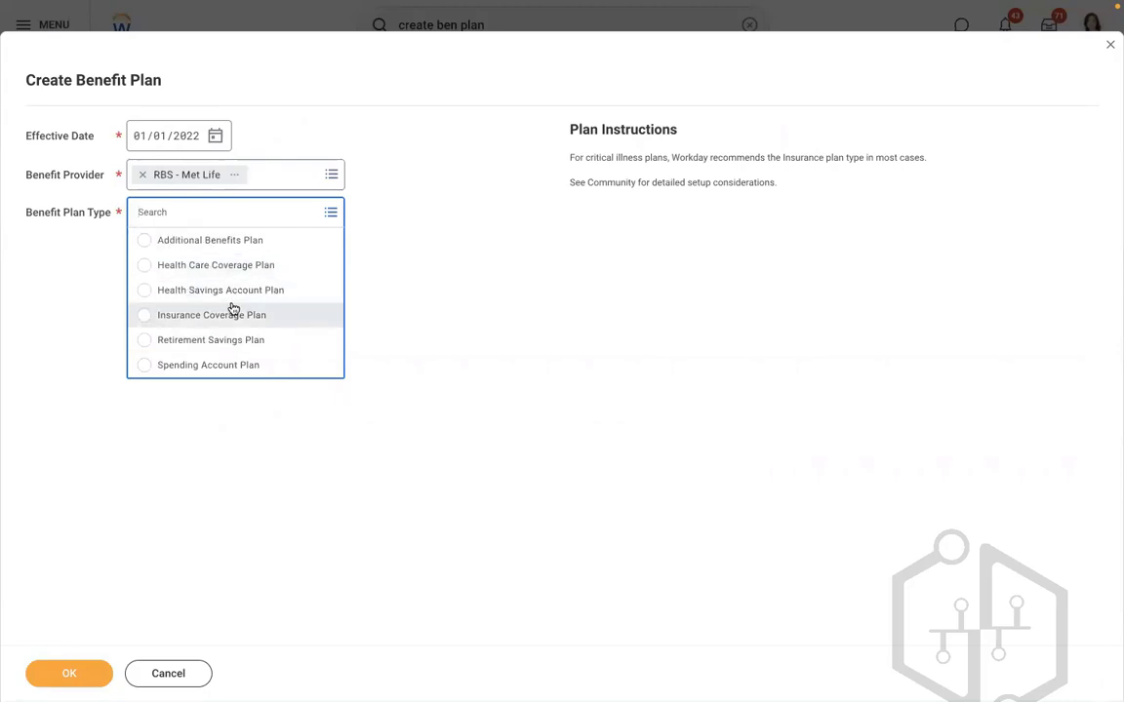
left_click(172, 264)
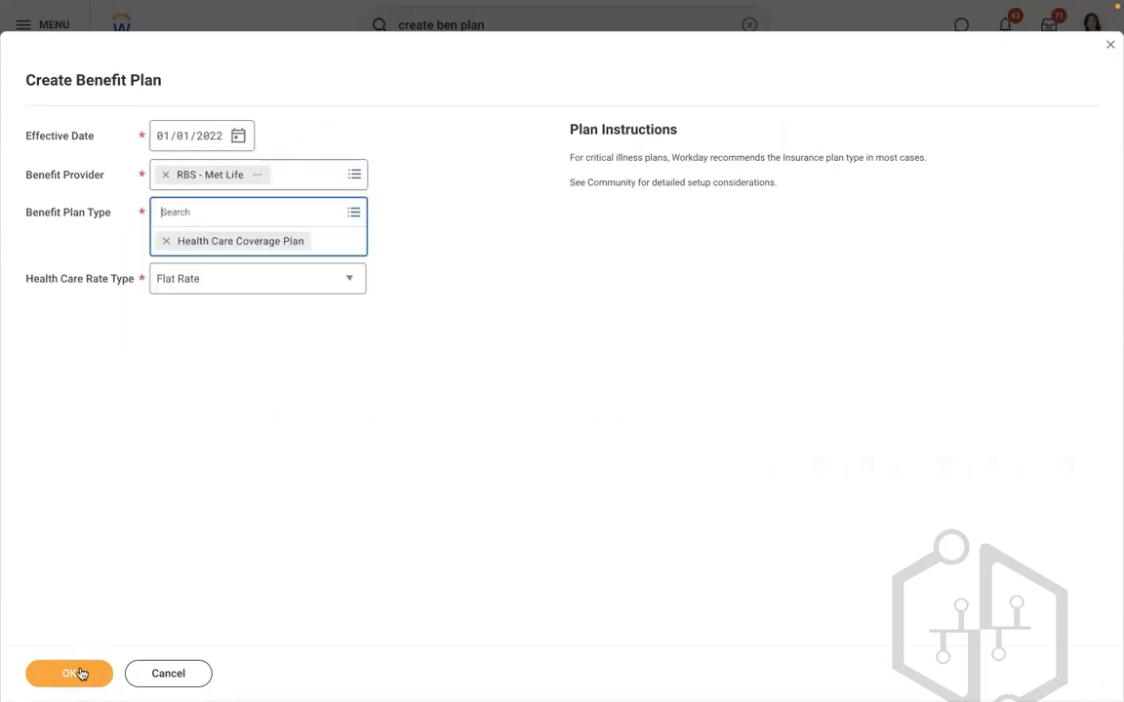
left_click(198, 282)
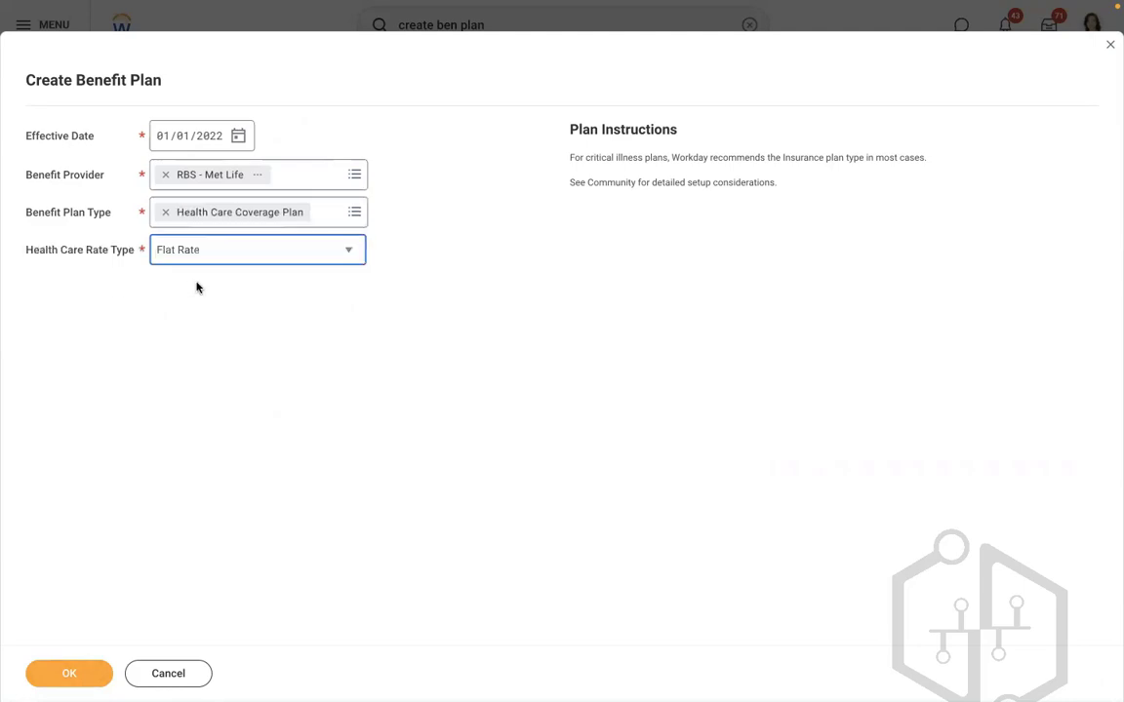
left_click(179, 259)
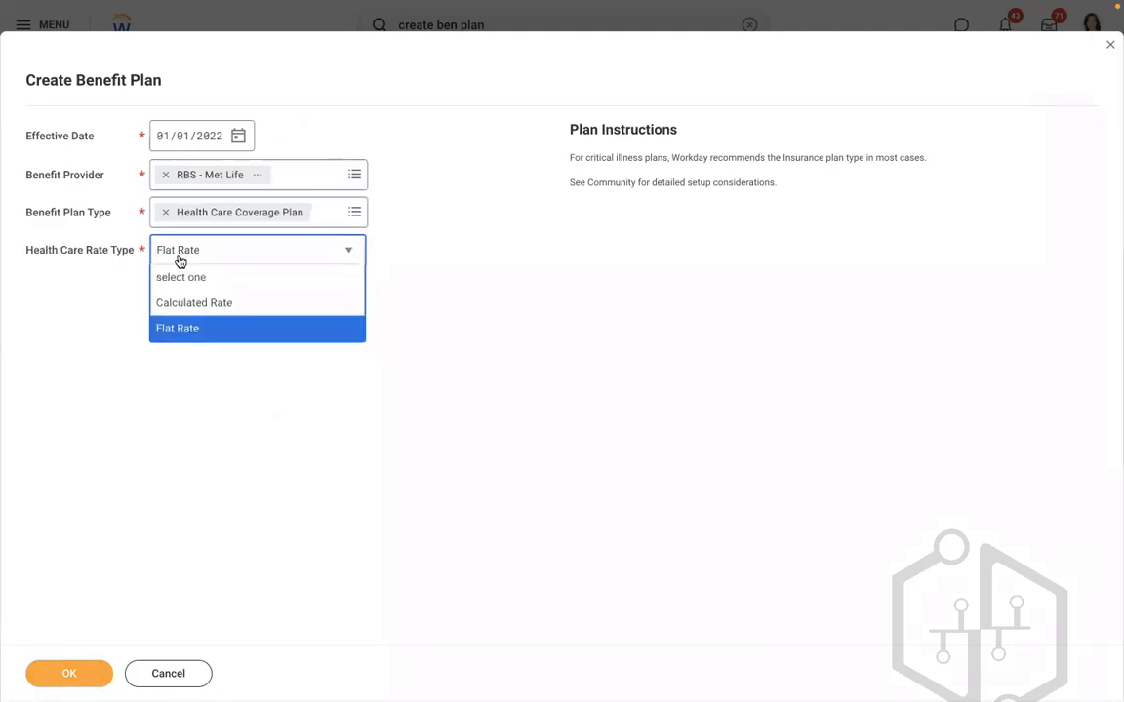
left_click(183, 327)
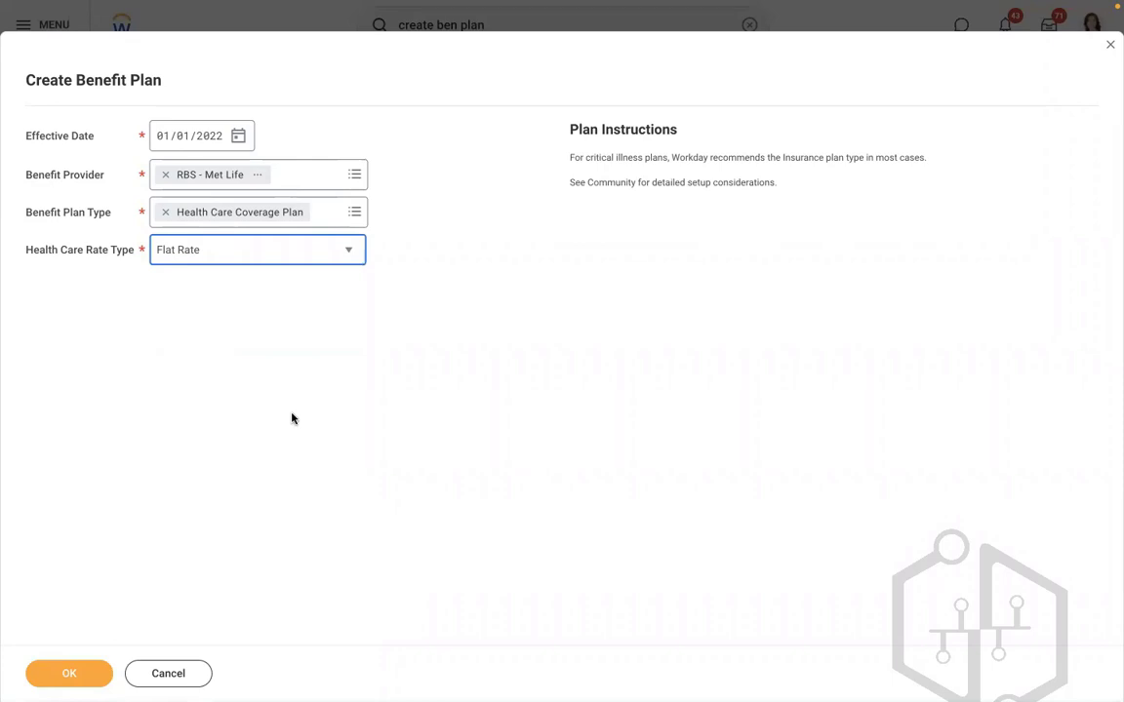
left_click(234, 250)
left_click(514, 326)
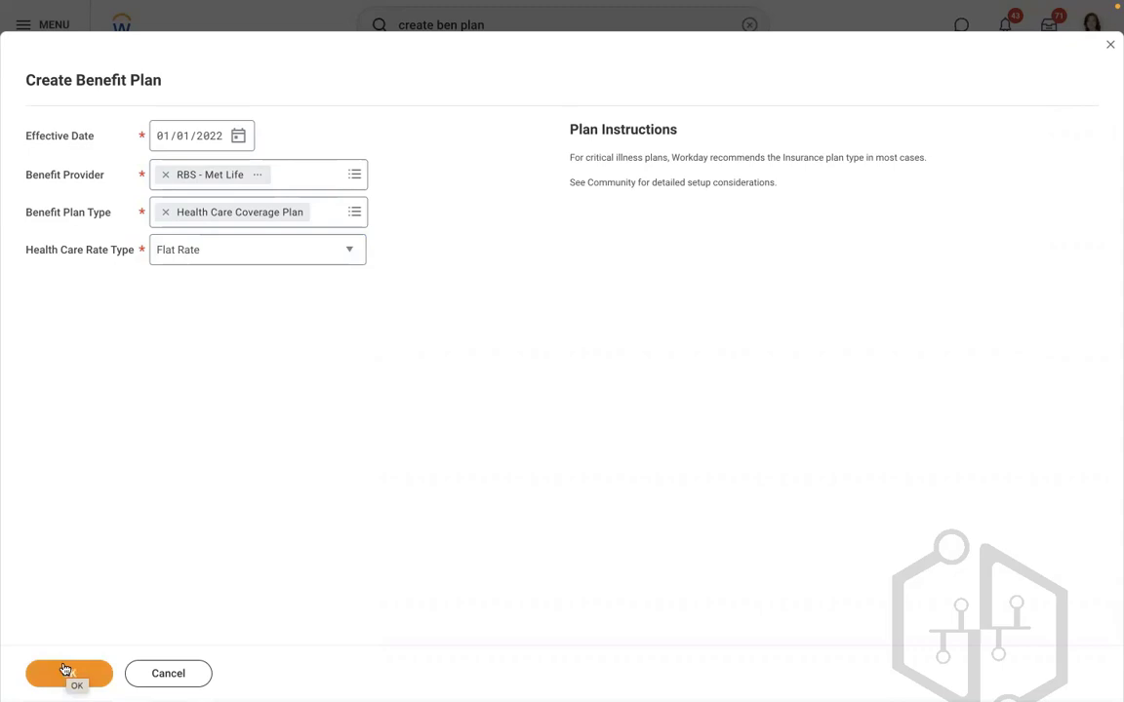
left_click(68, 671)
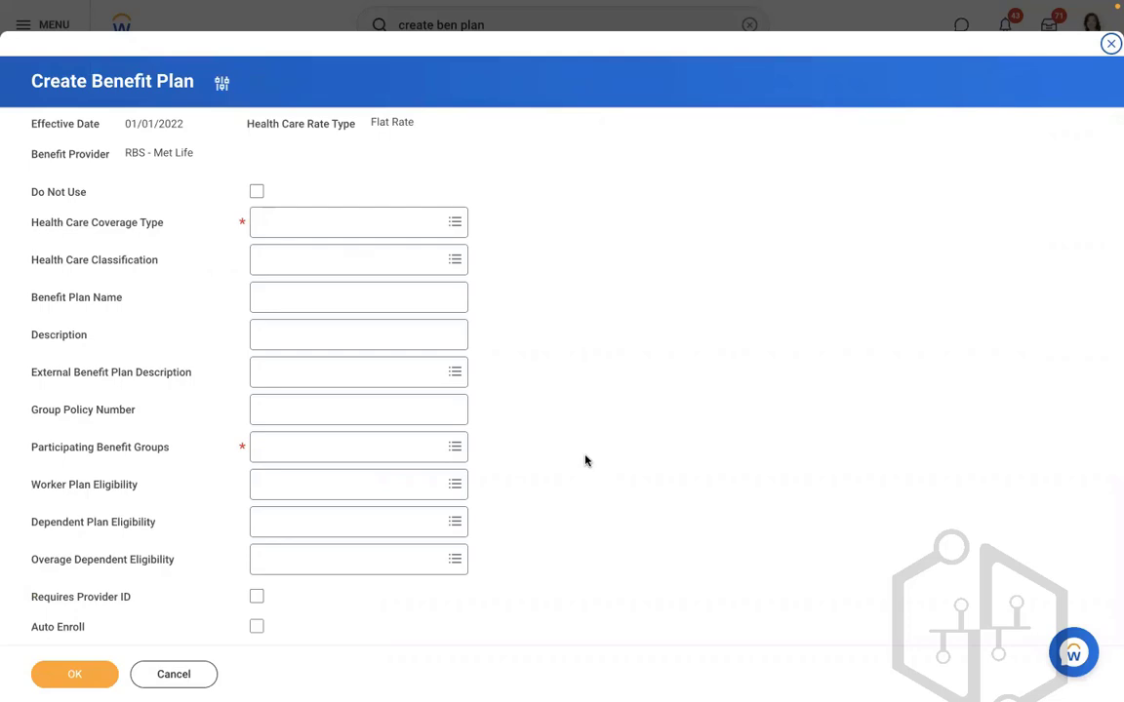
Step: Set the benefit plan's health care coverage type to MEDICAL
left_click(300, 220)
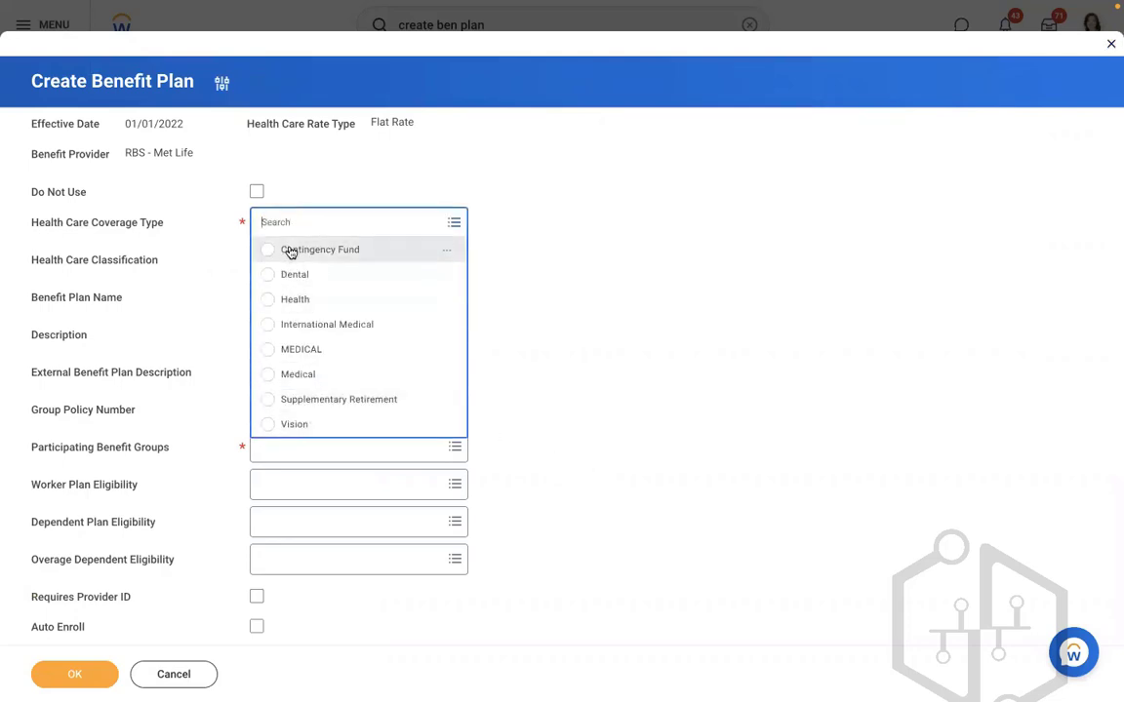
left_click(295, 350)
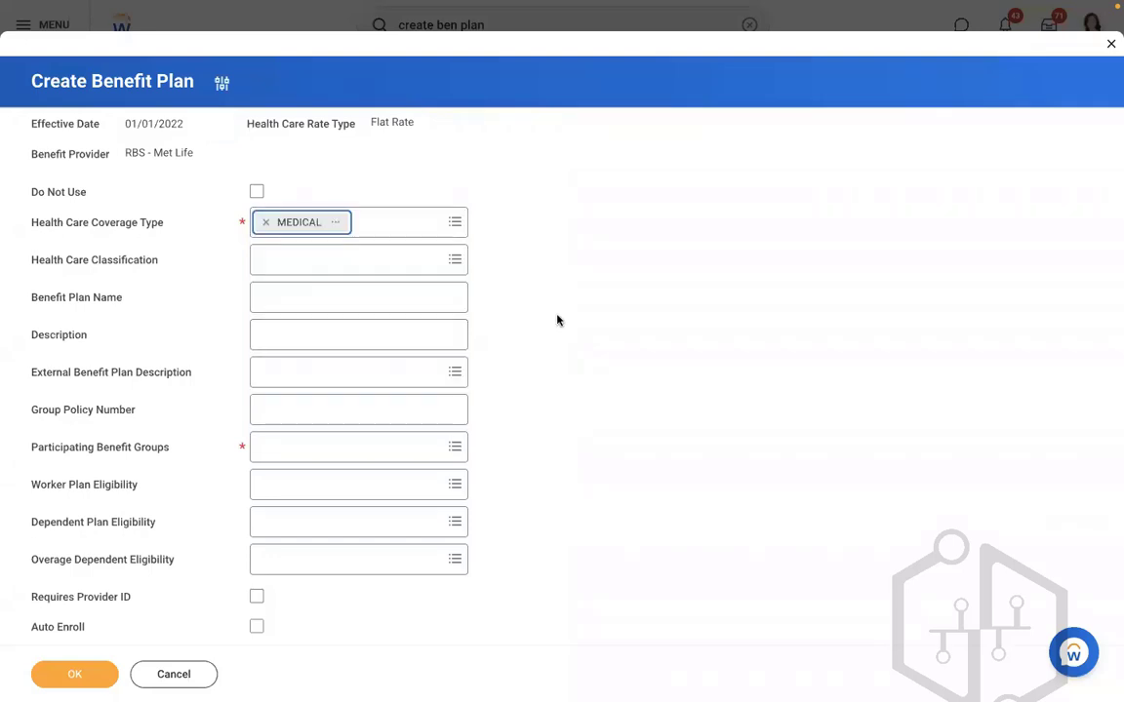
Step: Leave the health care classification empty and name the benefit plan "Plan"
left_click(362, 262)
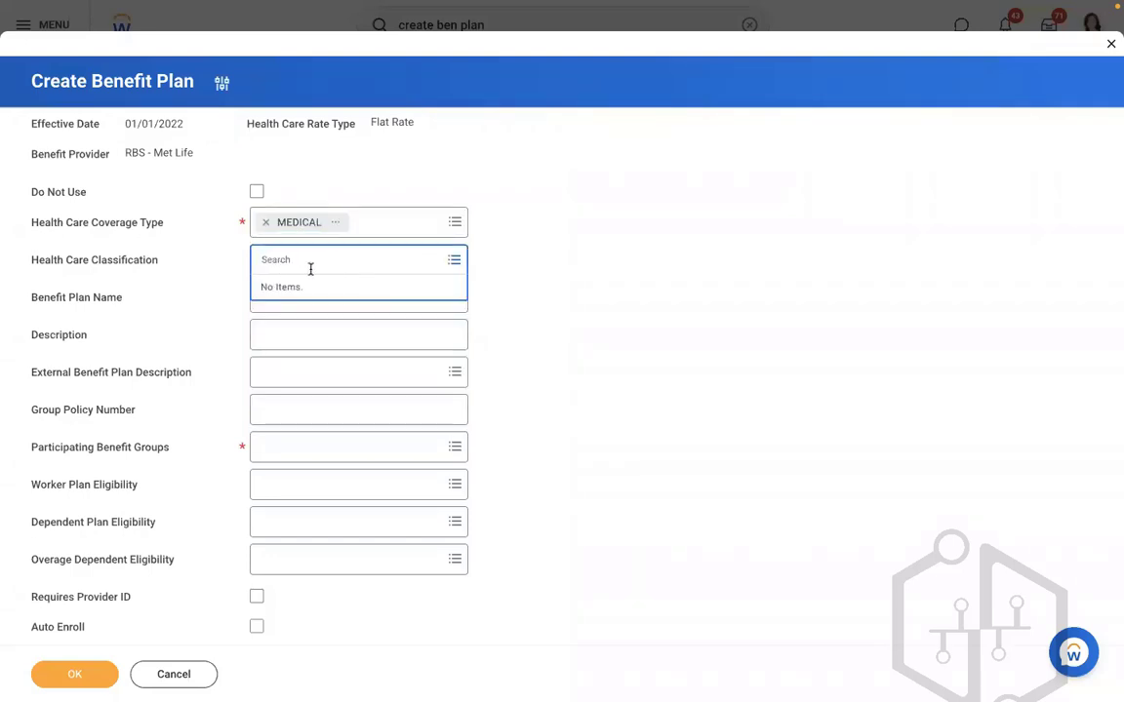
left_click(594, 295)
left_click(401, 308)
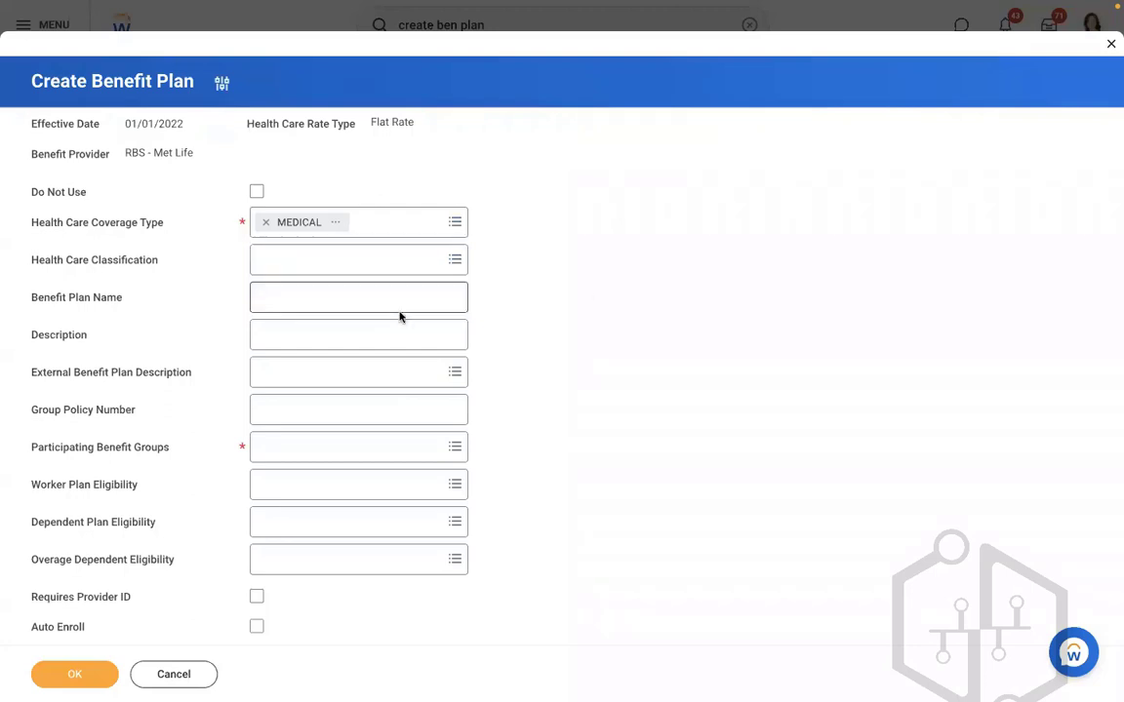
left_click(329, 301)
type("C")
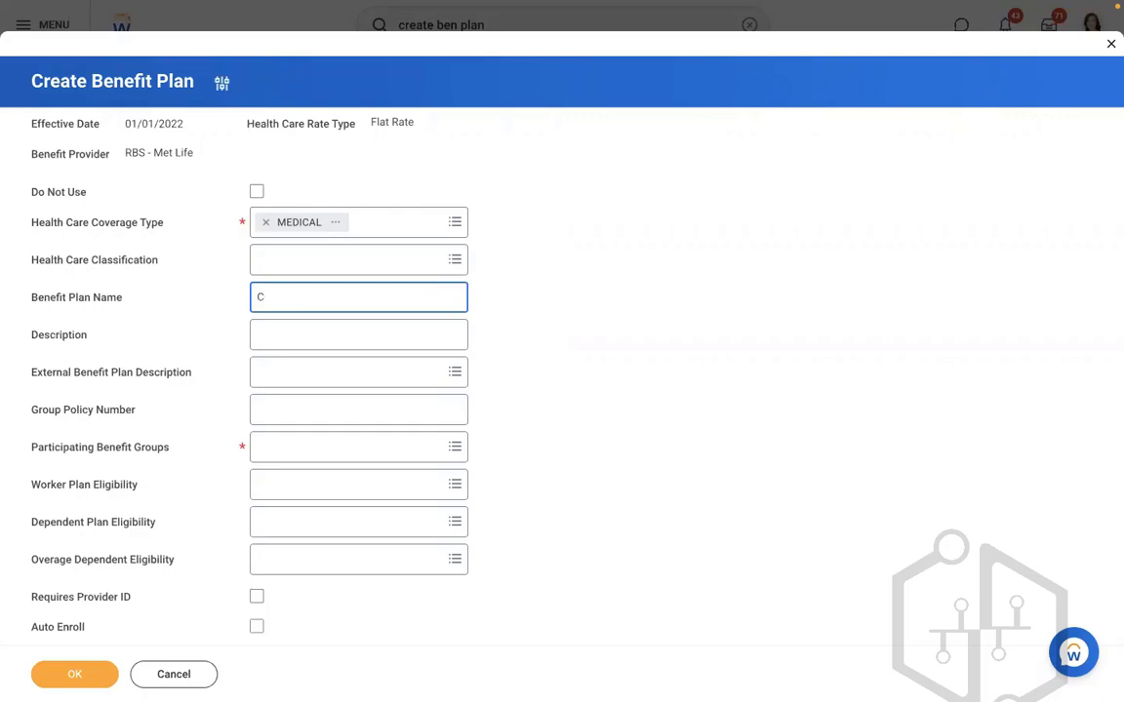
type("Plan")
left_click(313, 331)
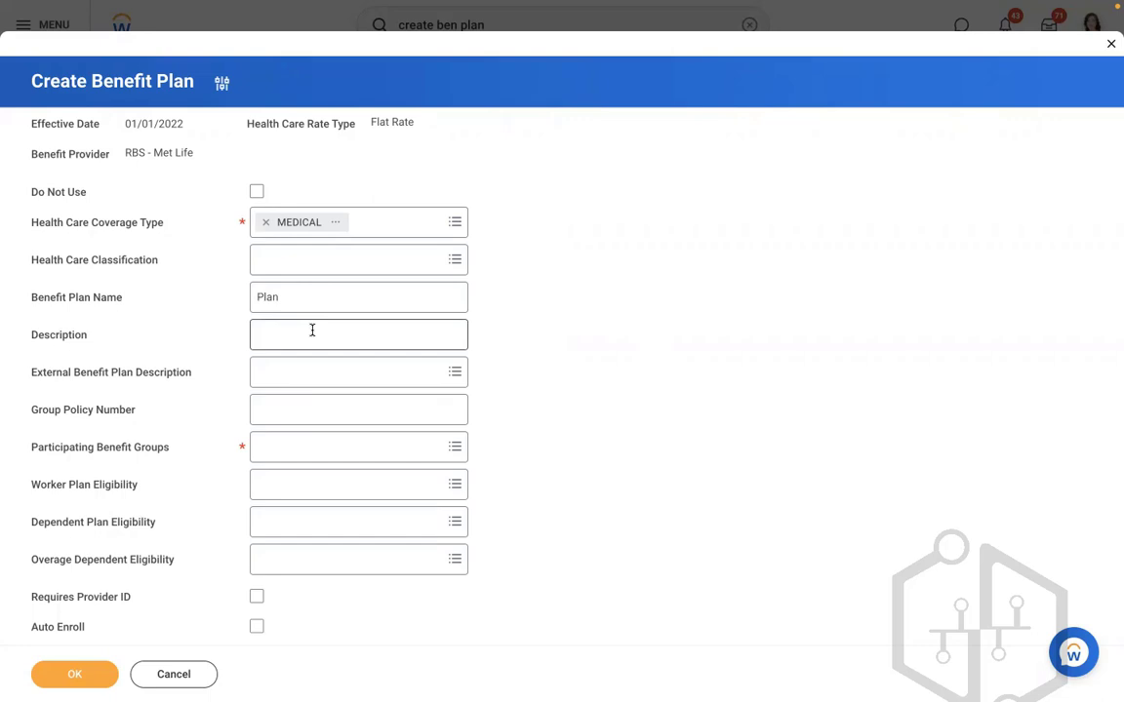
type("M")
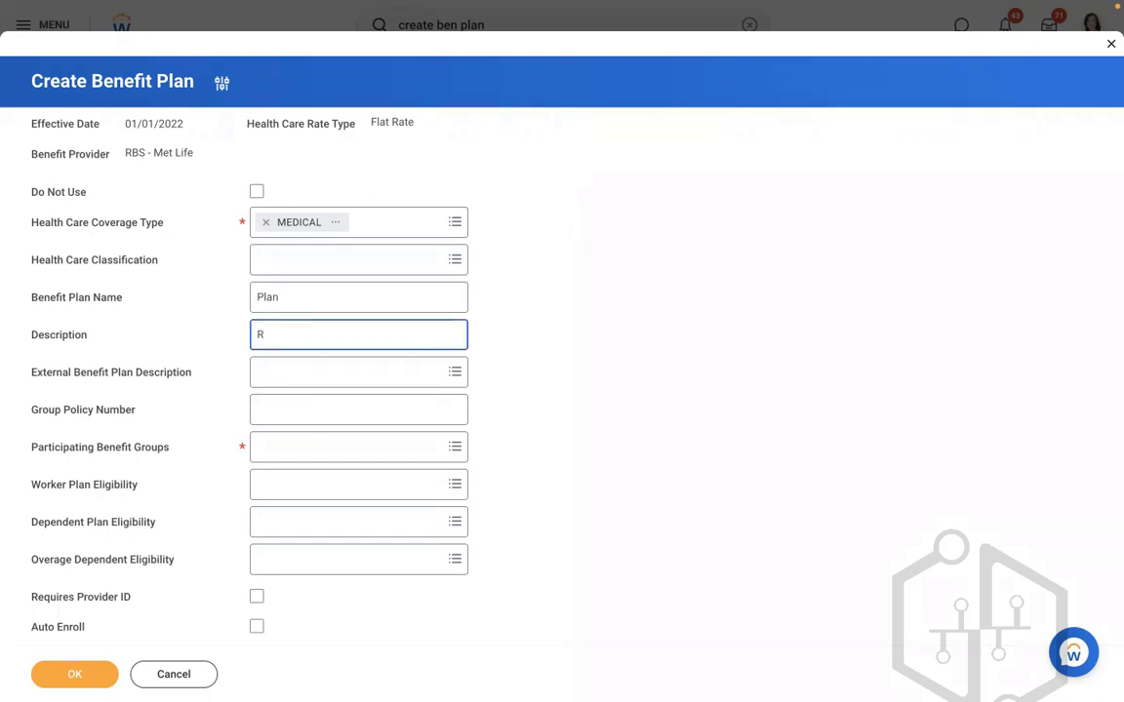
key("BackSpace")
left_click(314, 372)
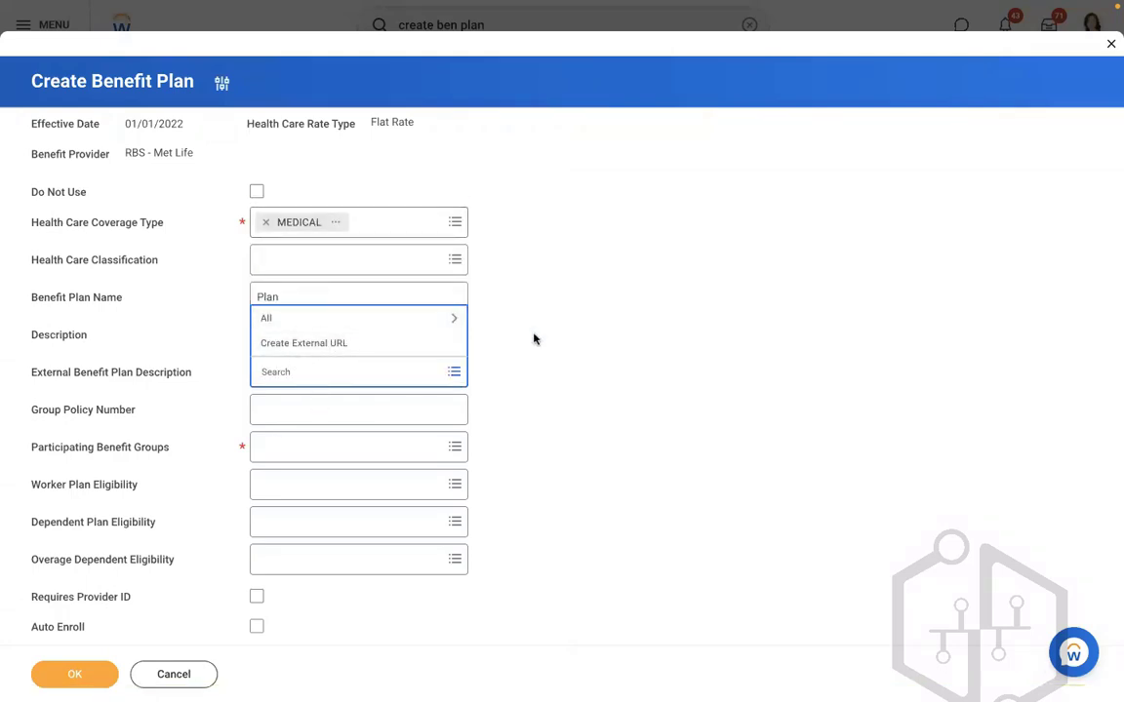
left_click(330, 401)
left_click(331, 402)
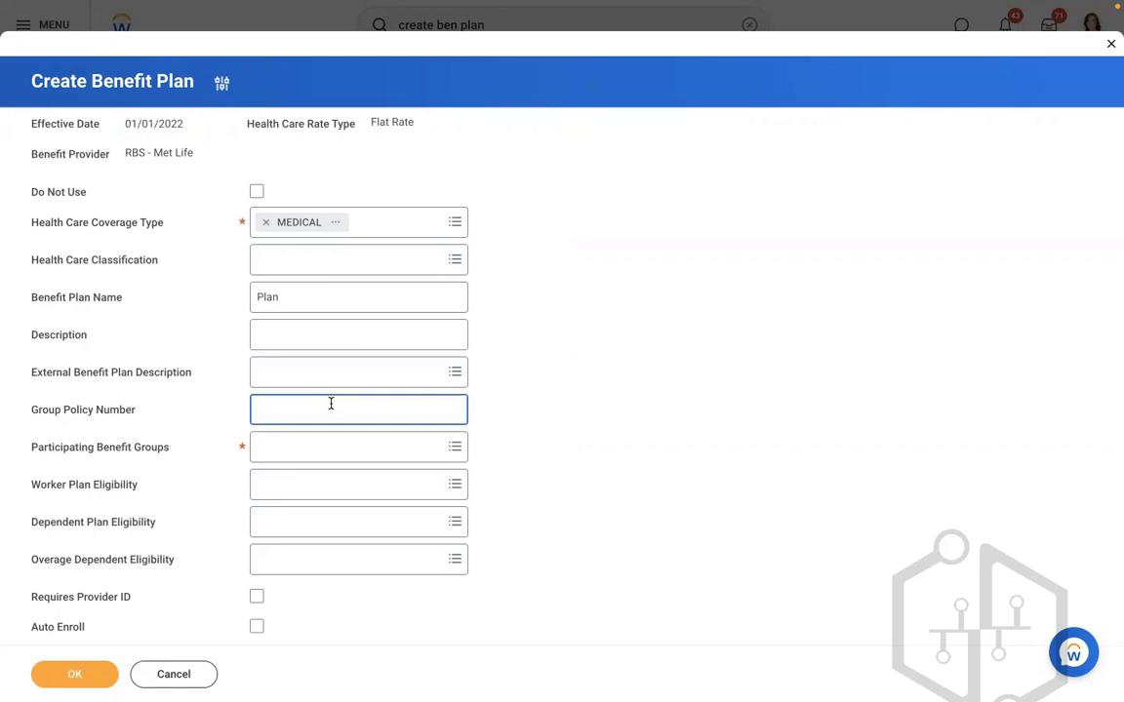
Step: Add Active Employees in U.S. - Salaried as the plan's participating benefit group
left_click(304, 448)
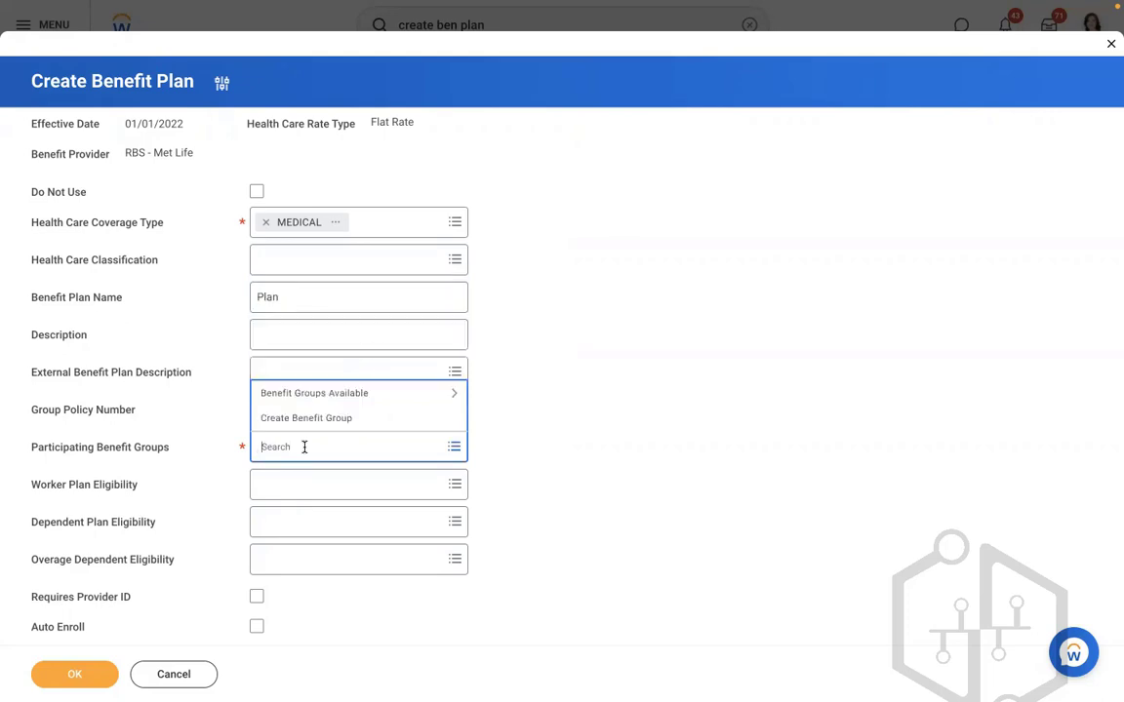
left_click(329, 395)
scroll(332, 402, "down", 5)
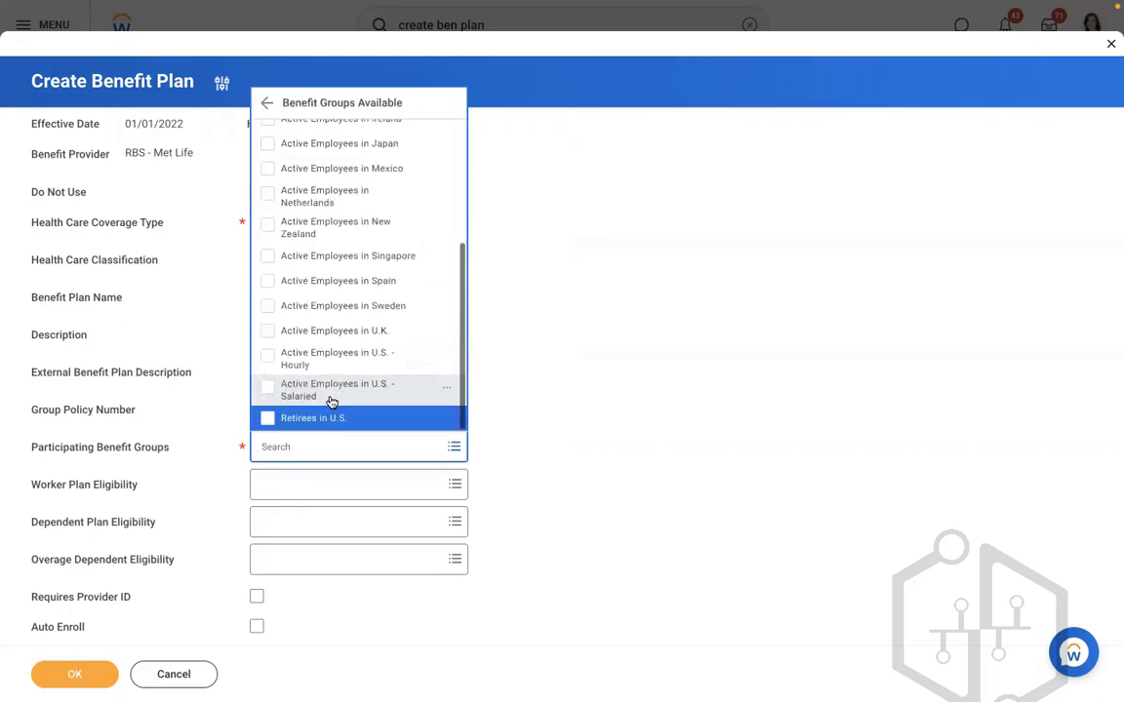
key("Up")
key("Up")
key("Up")
key("Down")
key("Down")
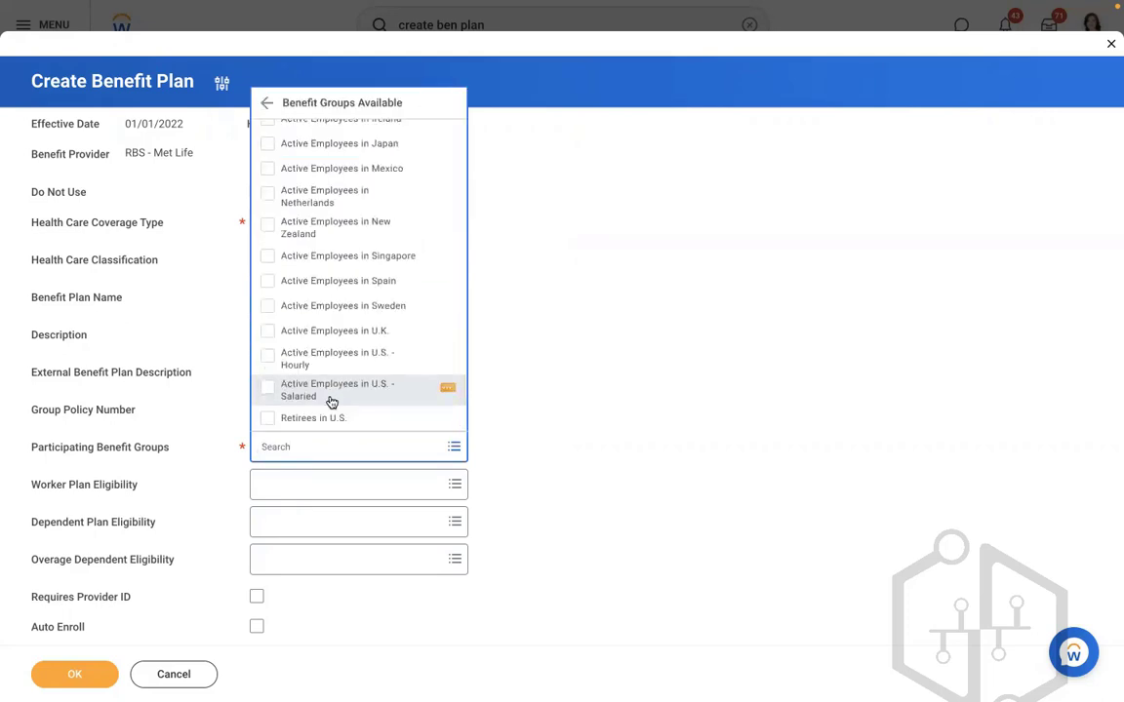
left_click(332, 390)
left_click(660, 372)
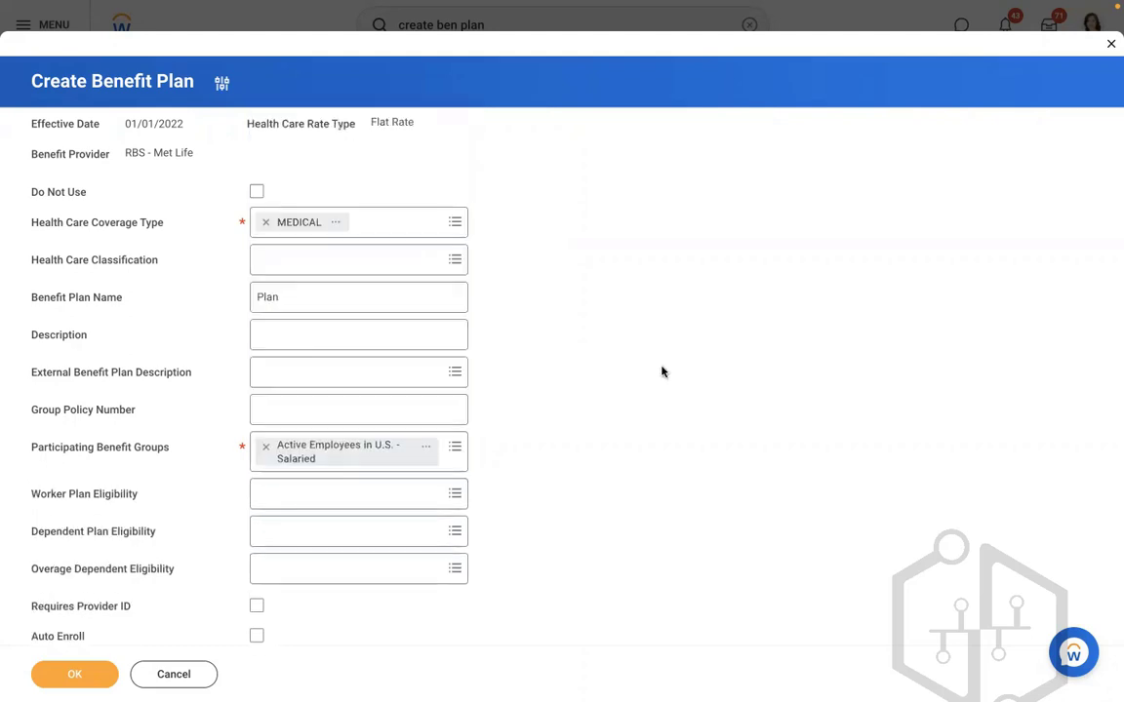
Step: Set the dependent plan eligibility to RBS - Dependents Eligibility Rule
scroll(661, 372, "down", 2)
scroll(661, 371, "down", 4)
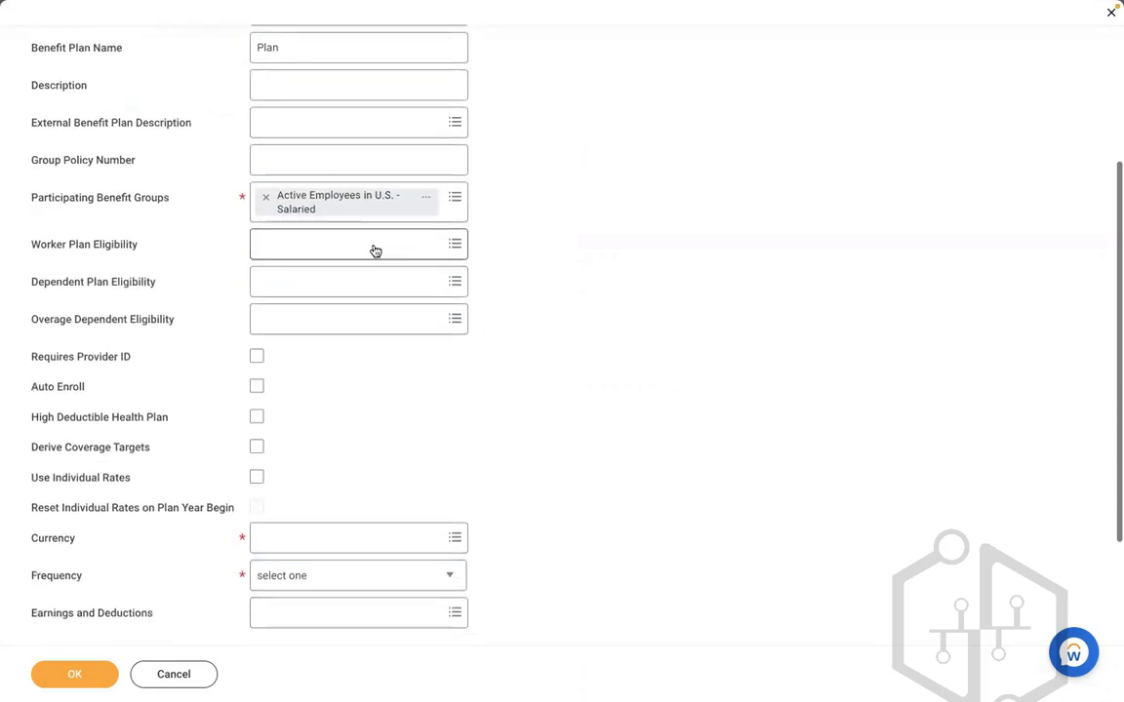
left_click(324, 282)
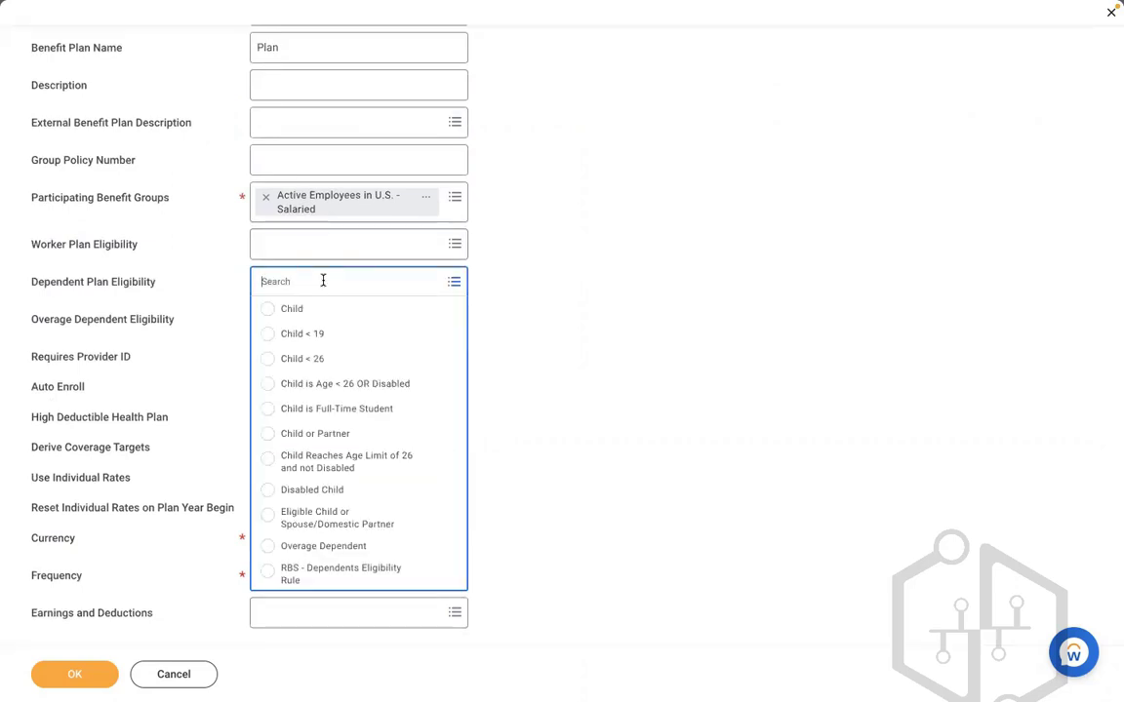
left_click(339, 578)
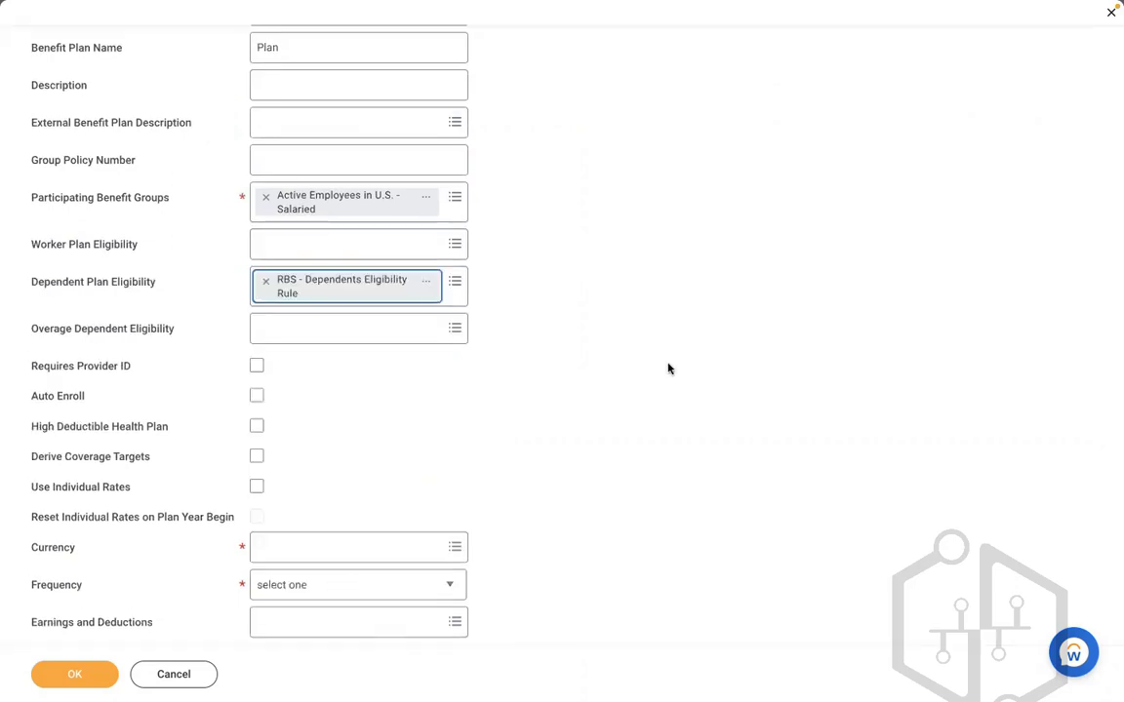
Step: Review the rule conditions and comparison values of the selected RBS - Dependents Eligibility Rule
left_click(308, 316)
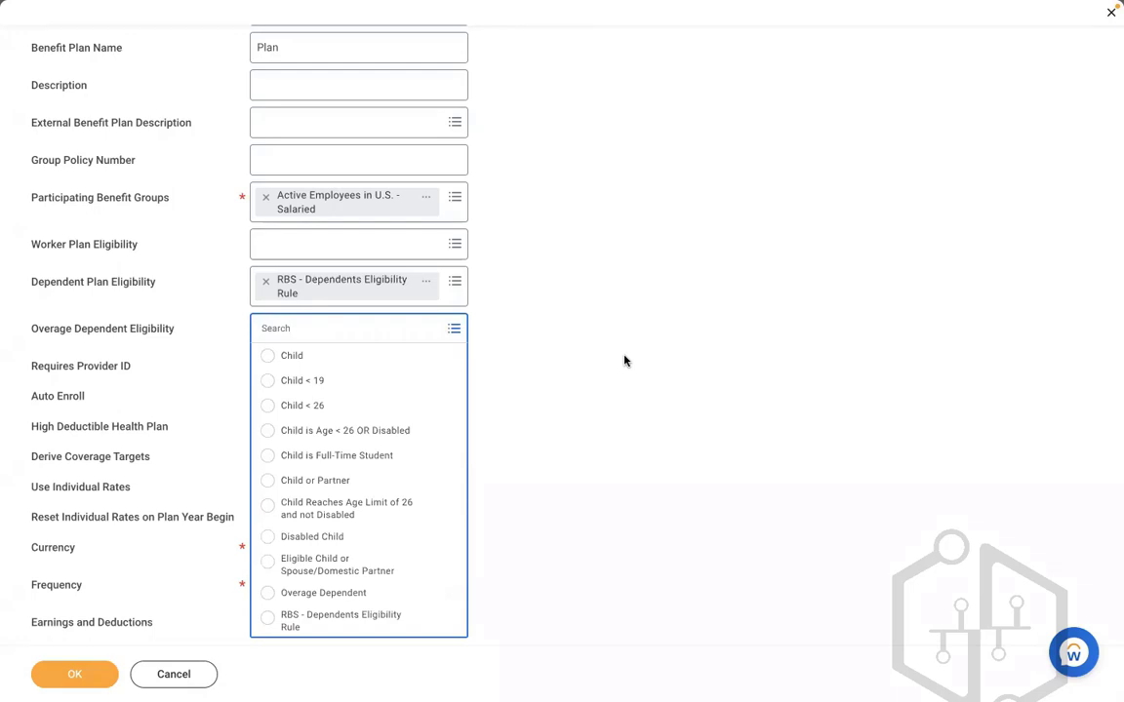
left_click(429, 283)
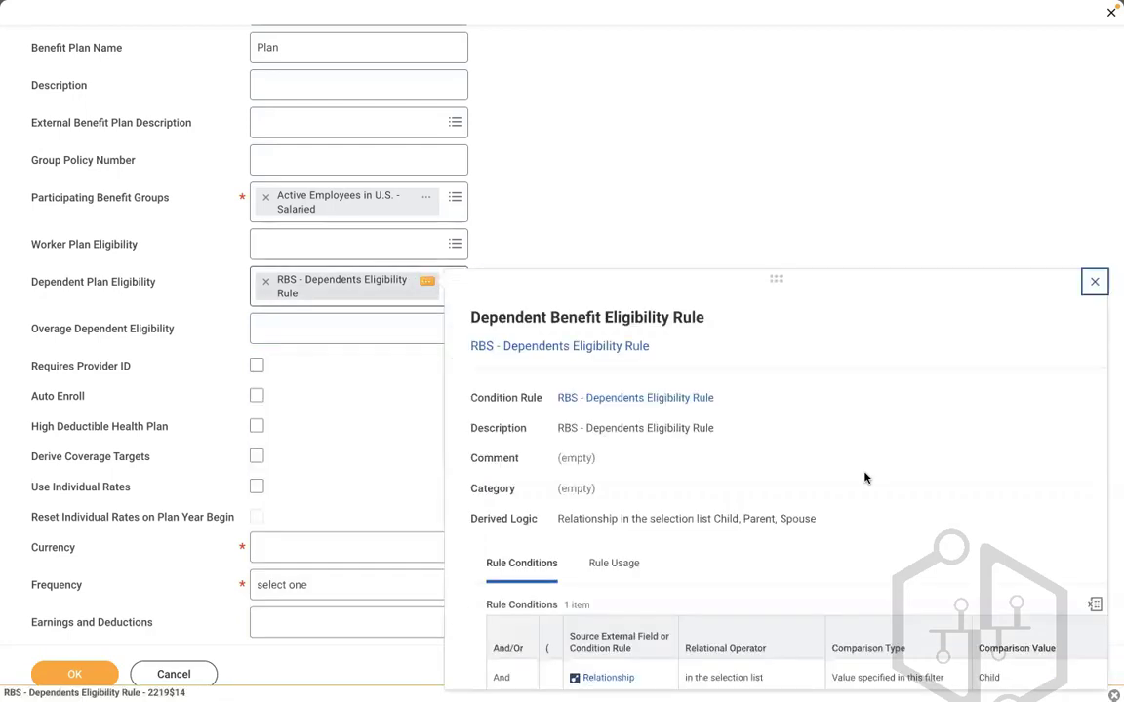
scroll(864, 478, "down", 1)
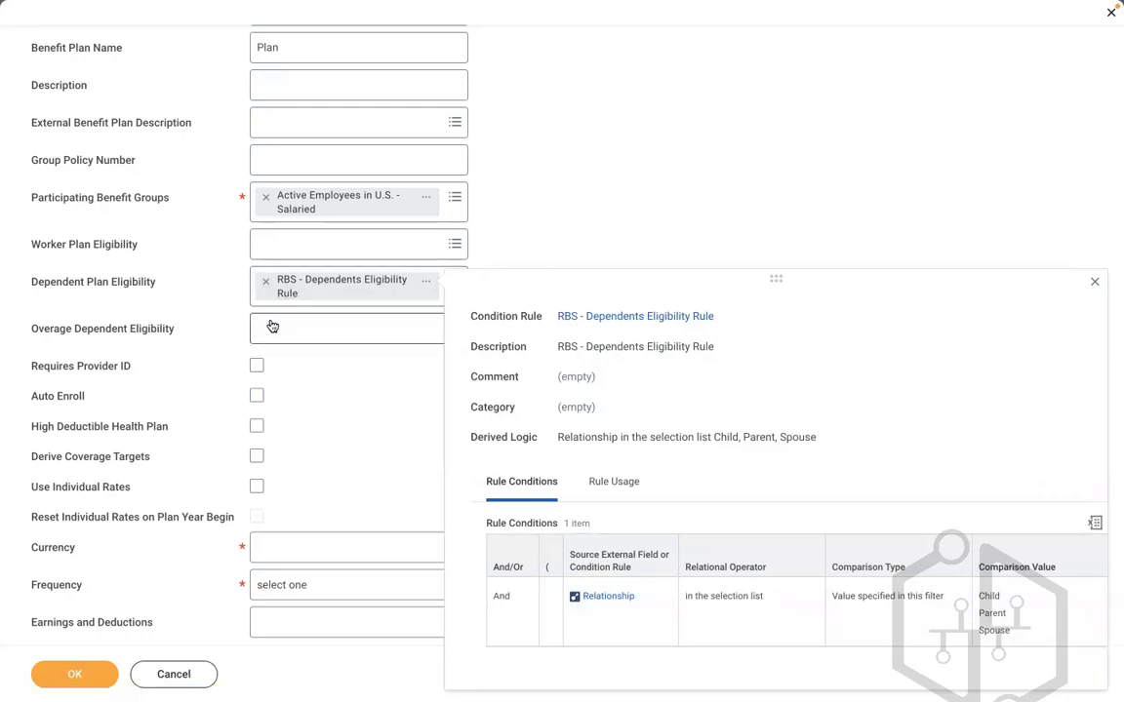
mouse_move(272, 326)
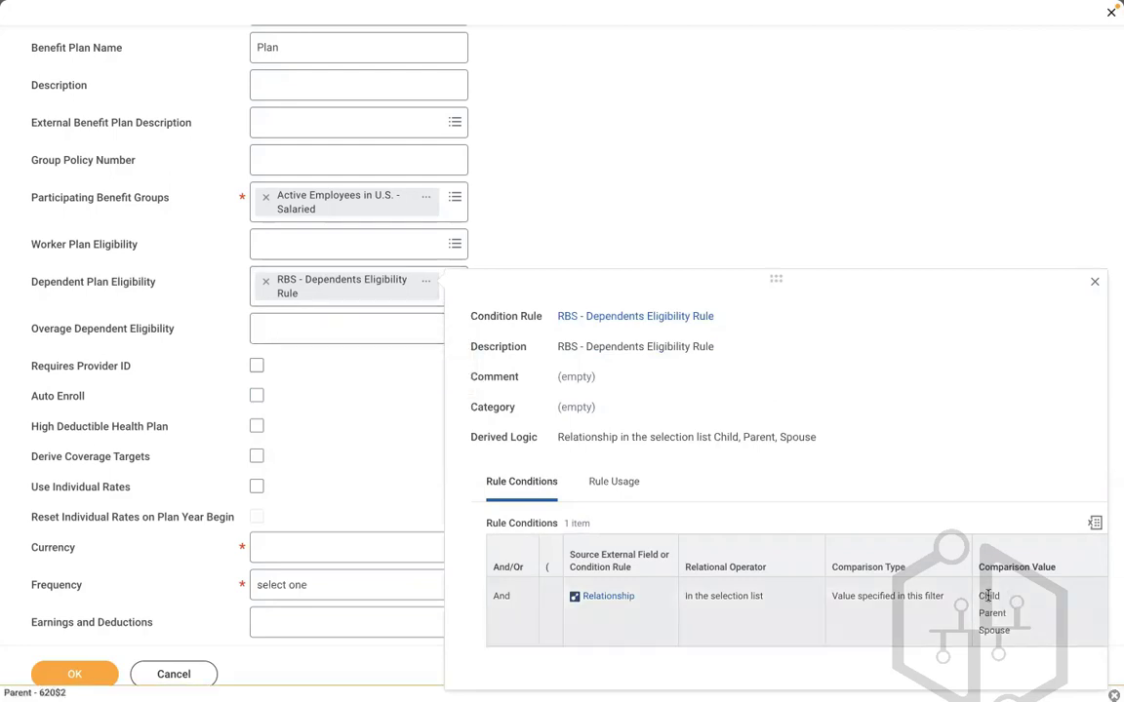
Step: Examine the rule conditions of the Child < 19 option for overage dependent eligibility, without selecting it
left_click(312, 332)
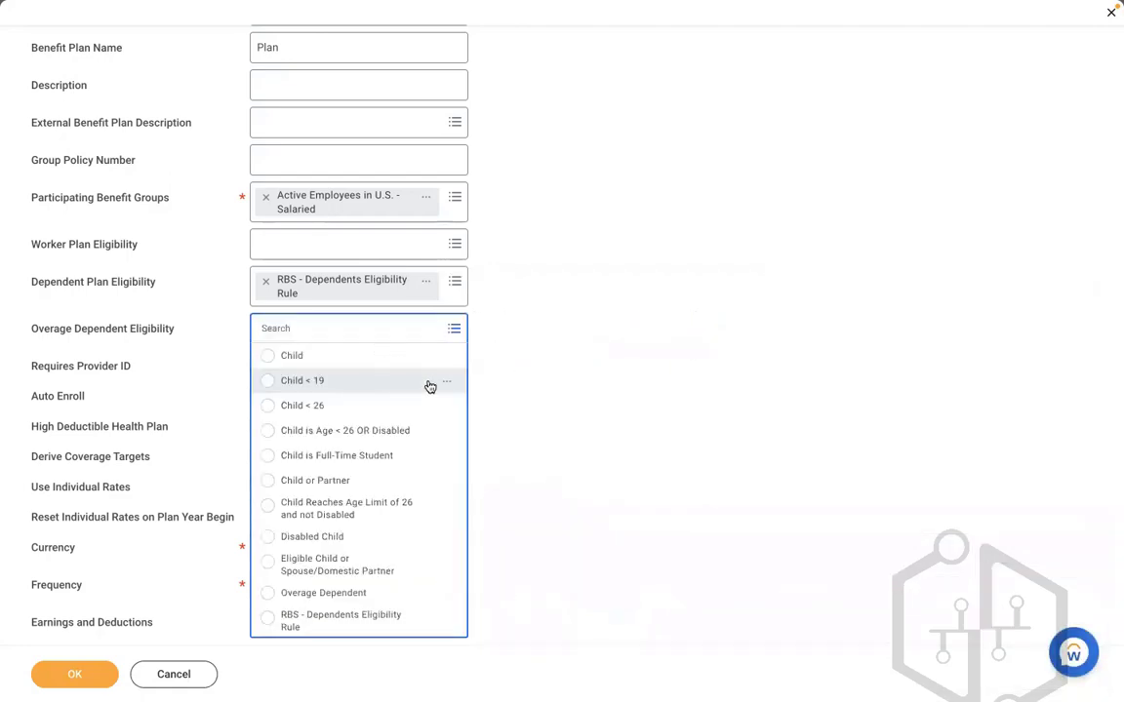
left_click(449, 381)
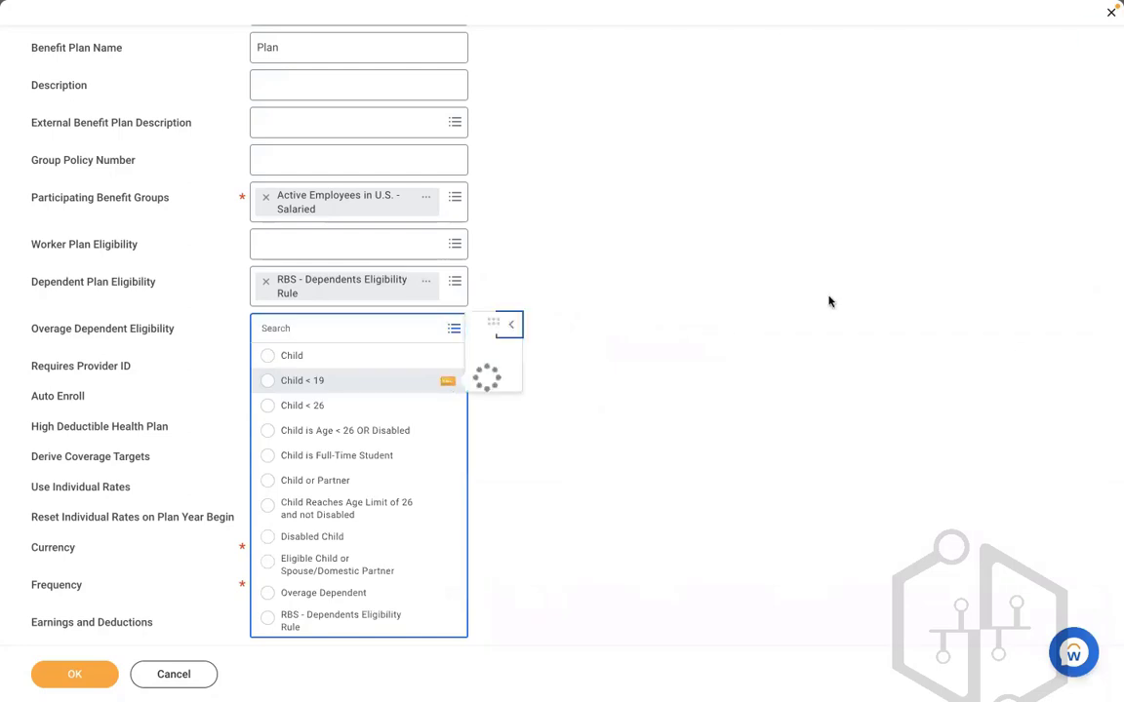
scroll(862, 287, "down", 3)
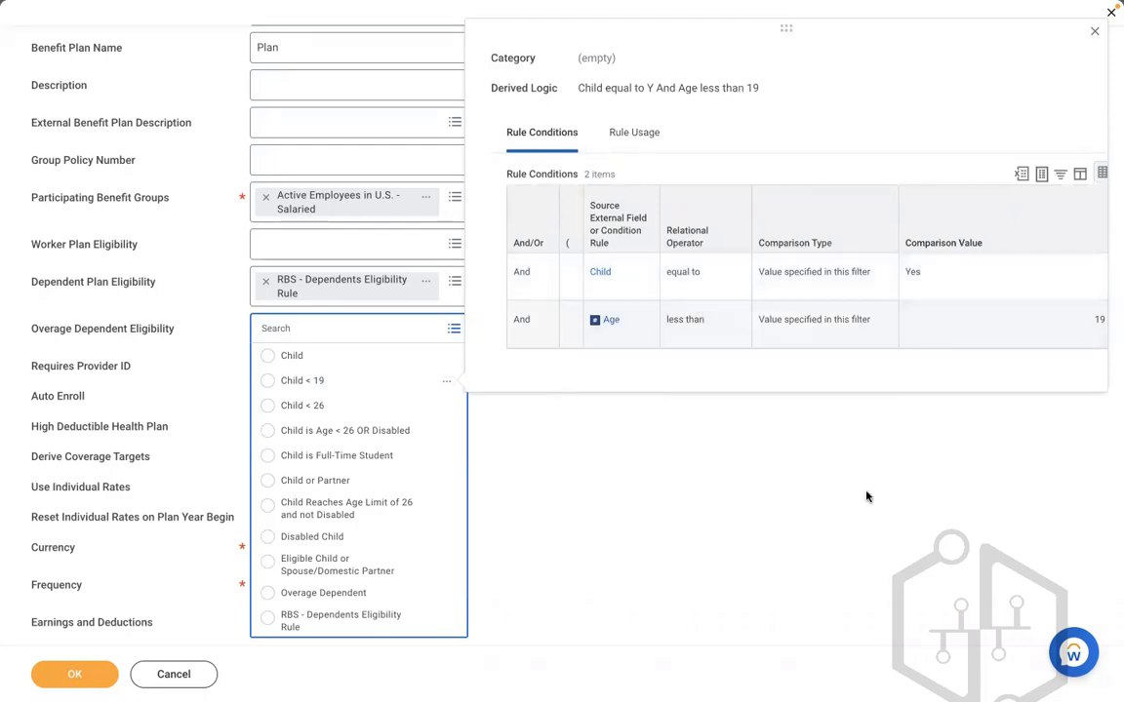
left_click(778, 445)
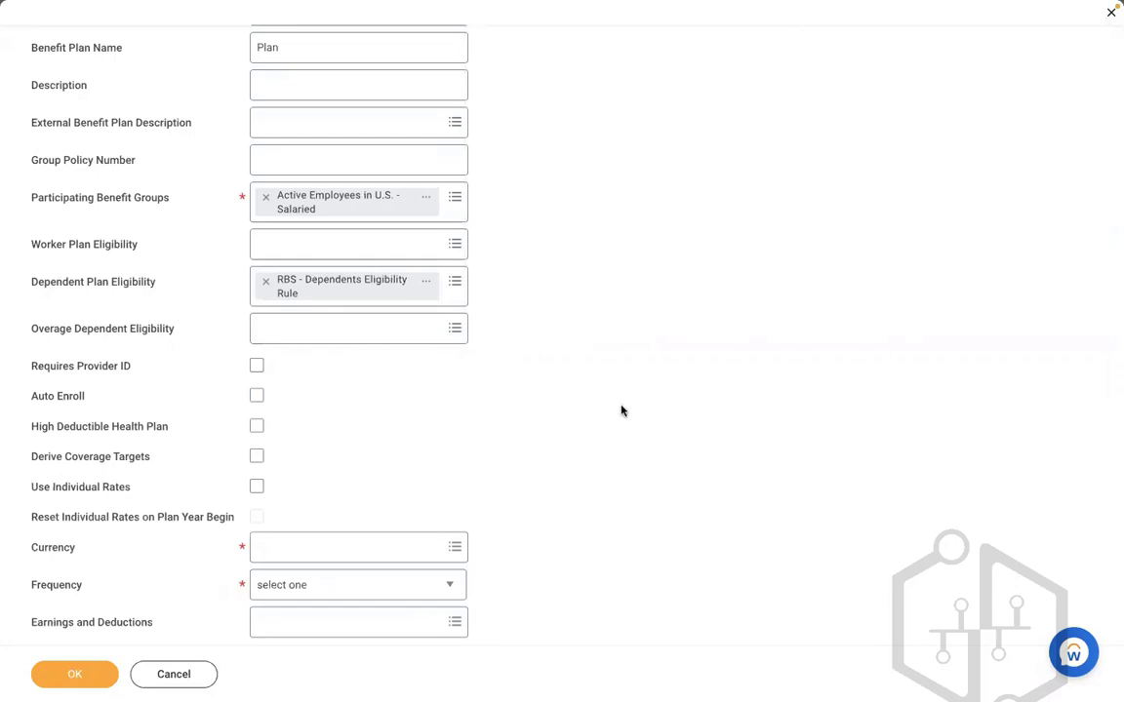
Step: Enable Requires Provider ID for the plan and leave High Deductible Health Plan disabled
left_click(257, 367)
left_click(256, 429)
left_click(258, 429)
mouse_move(257, 488)
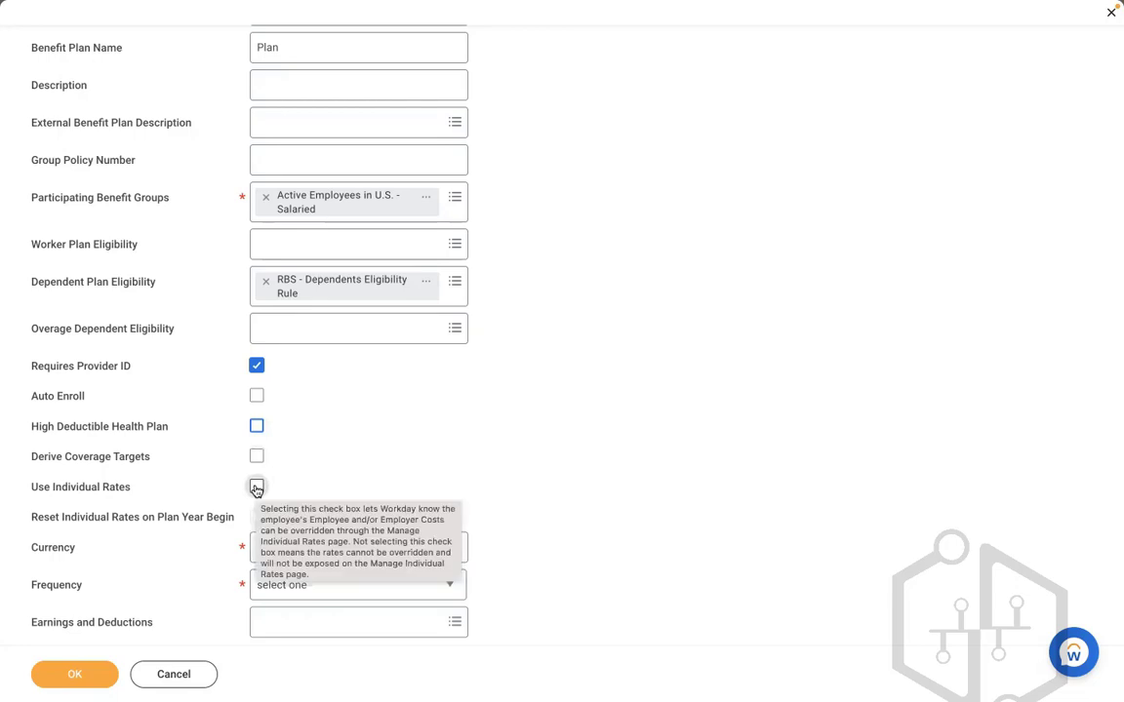
left_click(256, 488)
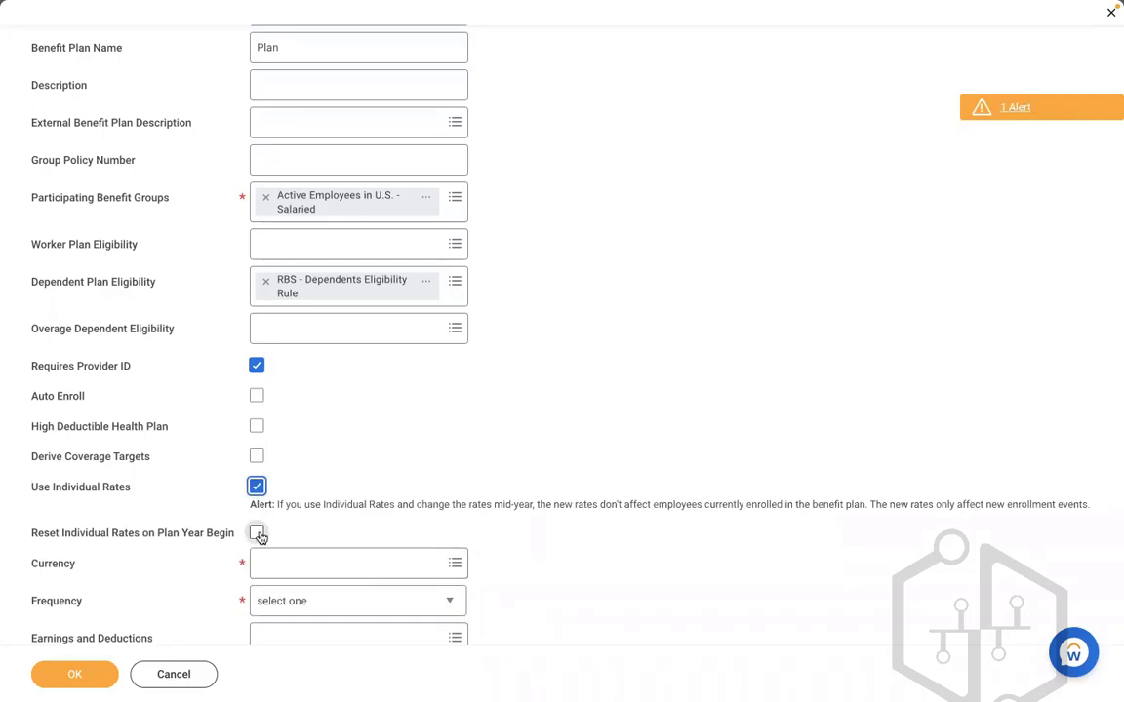
left_click(255, 485)
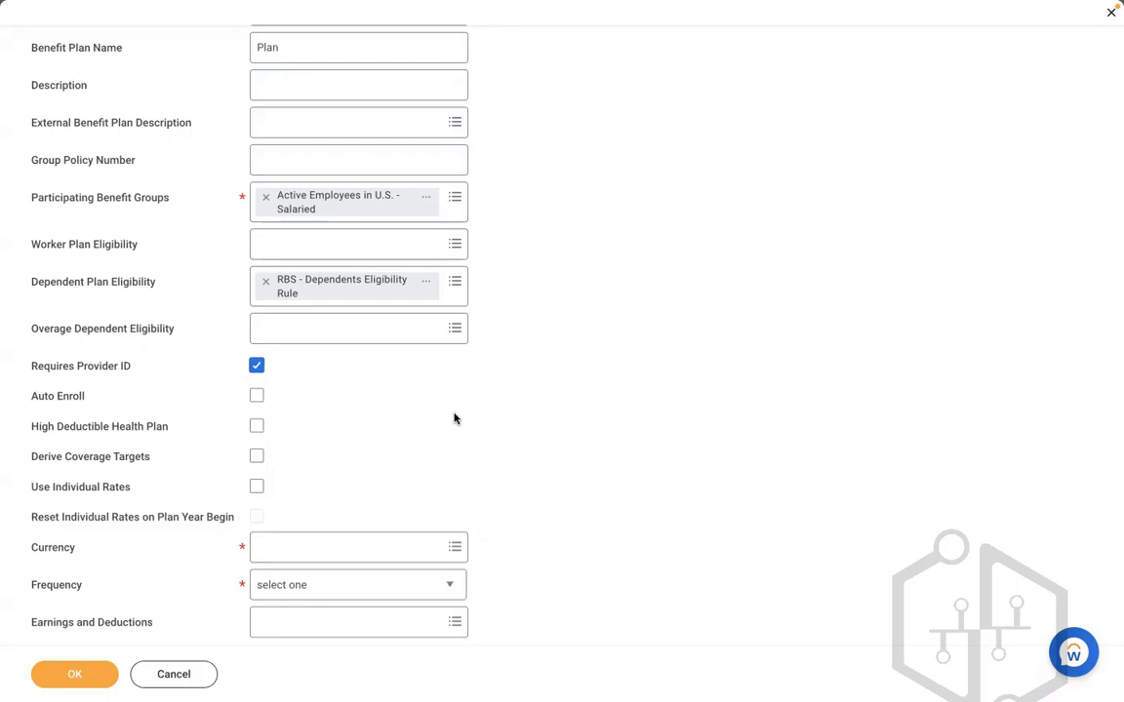
Step: Switch to the Word document and add blank lines below the numbered list, after the health care plans item
key("ctrl+Left")
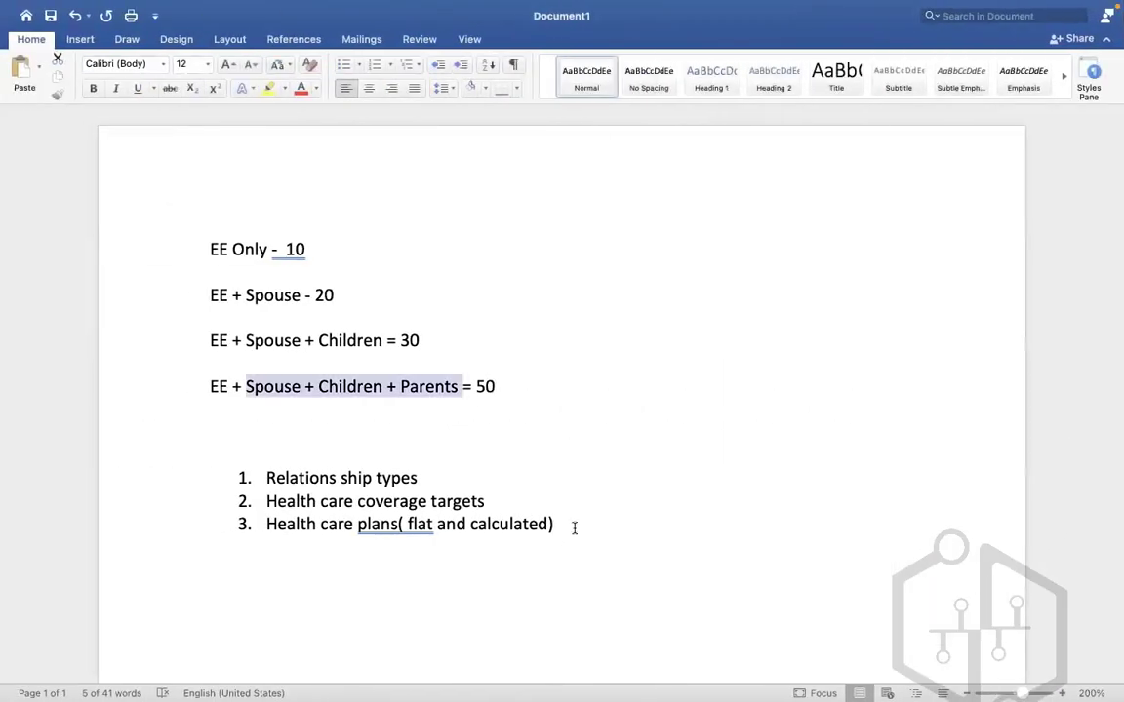
left_click(574, 527)
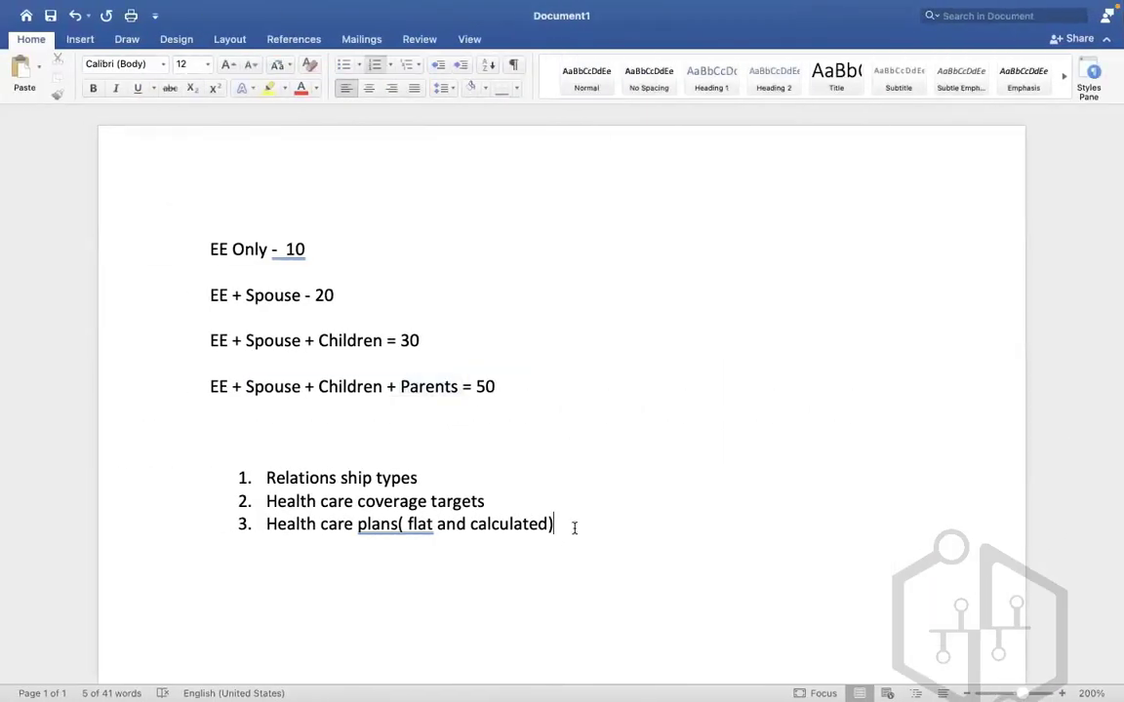
key("Return")
key("Return")
key("Return")
key("Return")
key("Return")
key("Return")
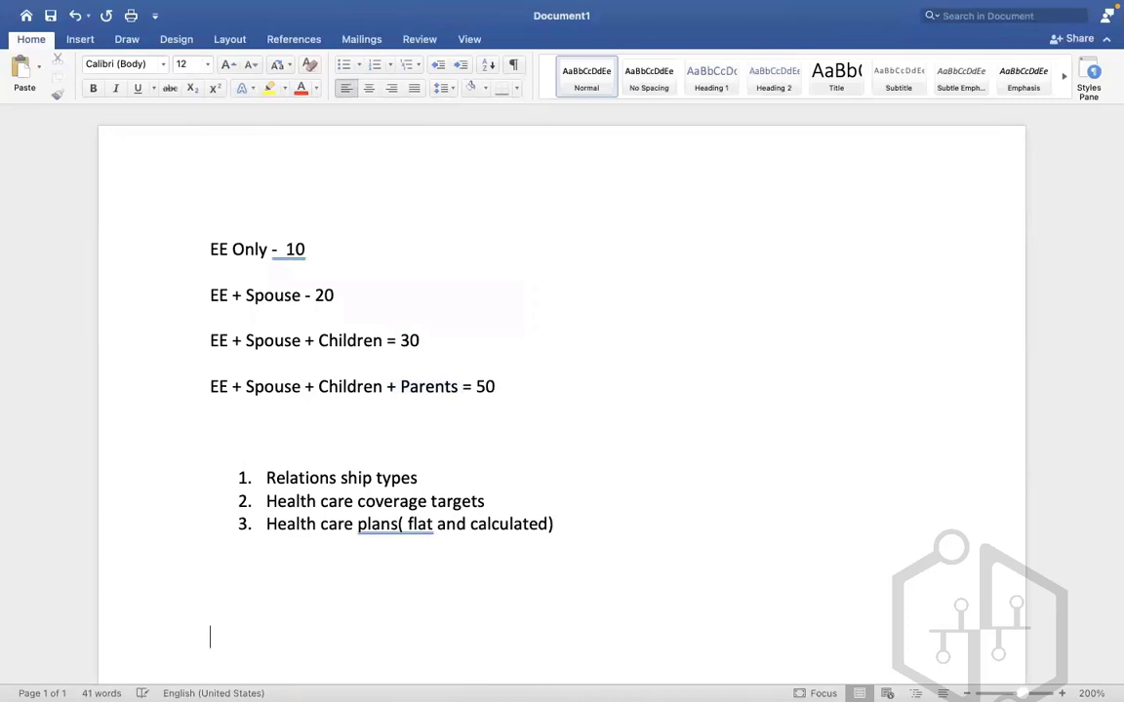
key("Return")
key("Return")
key("Return")
key("Return")
key("Return")
key("Return")
key("Return")
key("Return")
key("Return")
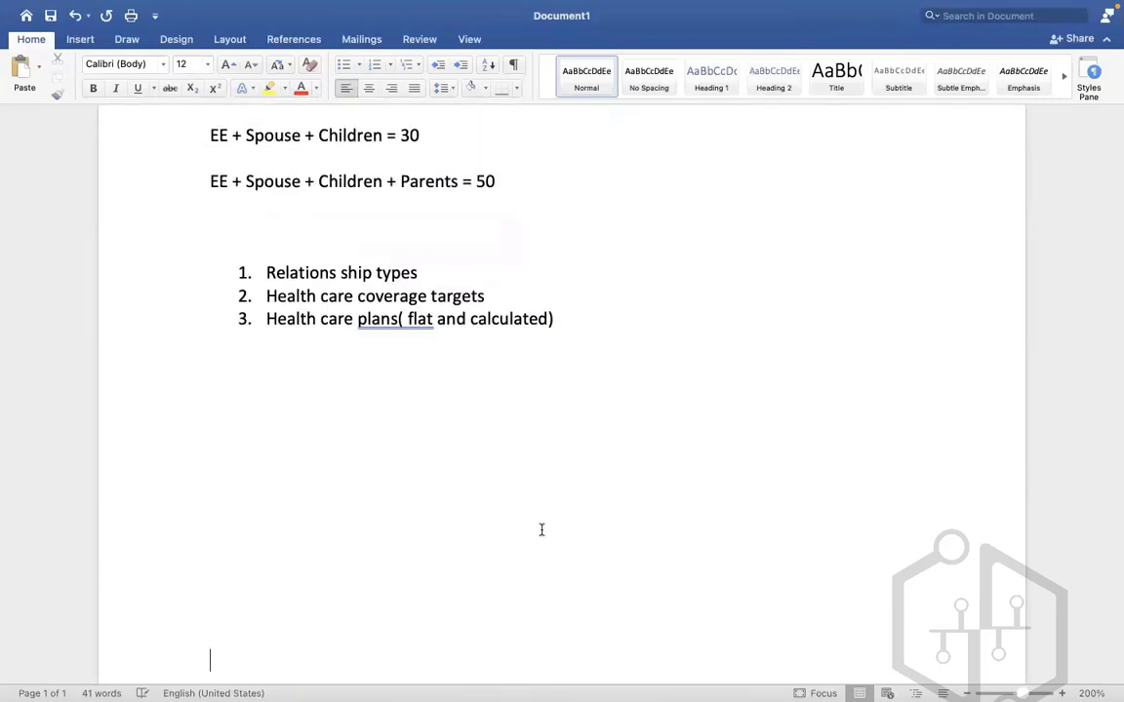
Step: Write "Met life", "Workday" and "Employer" spaced apart on one line below the numbered list
left_click(259, 465)
type("Met life             W")
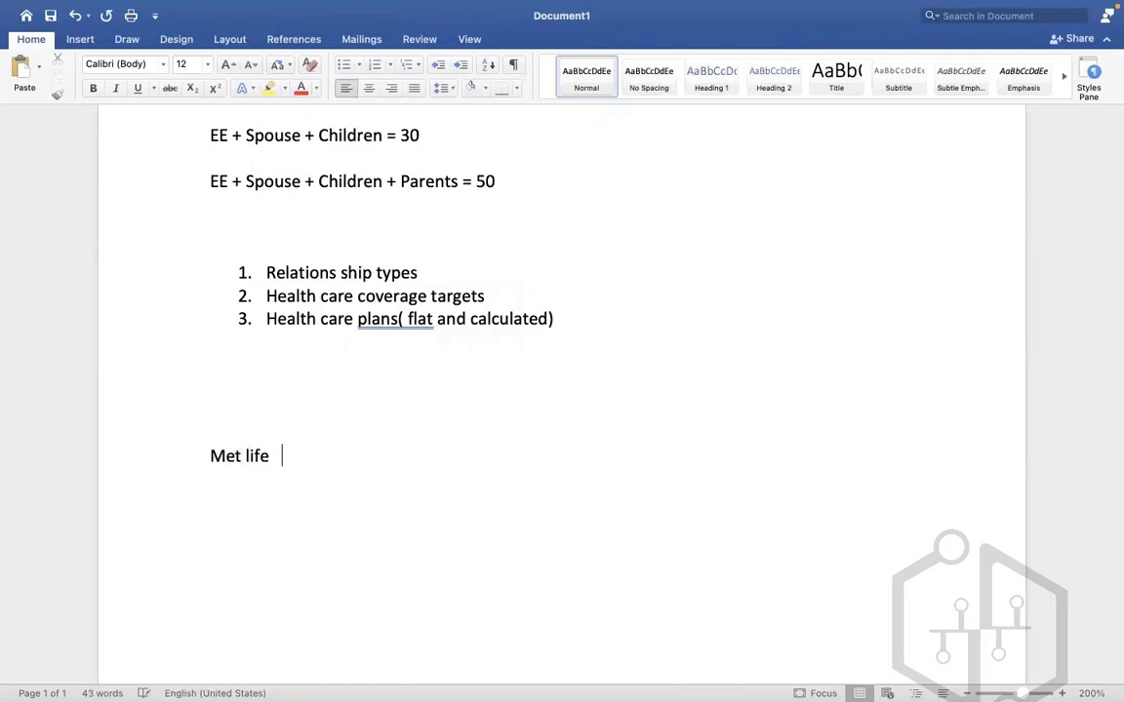
type("orkday ")
type("         E")
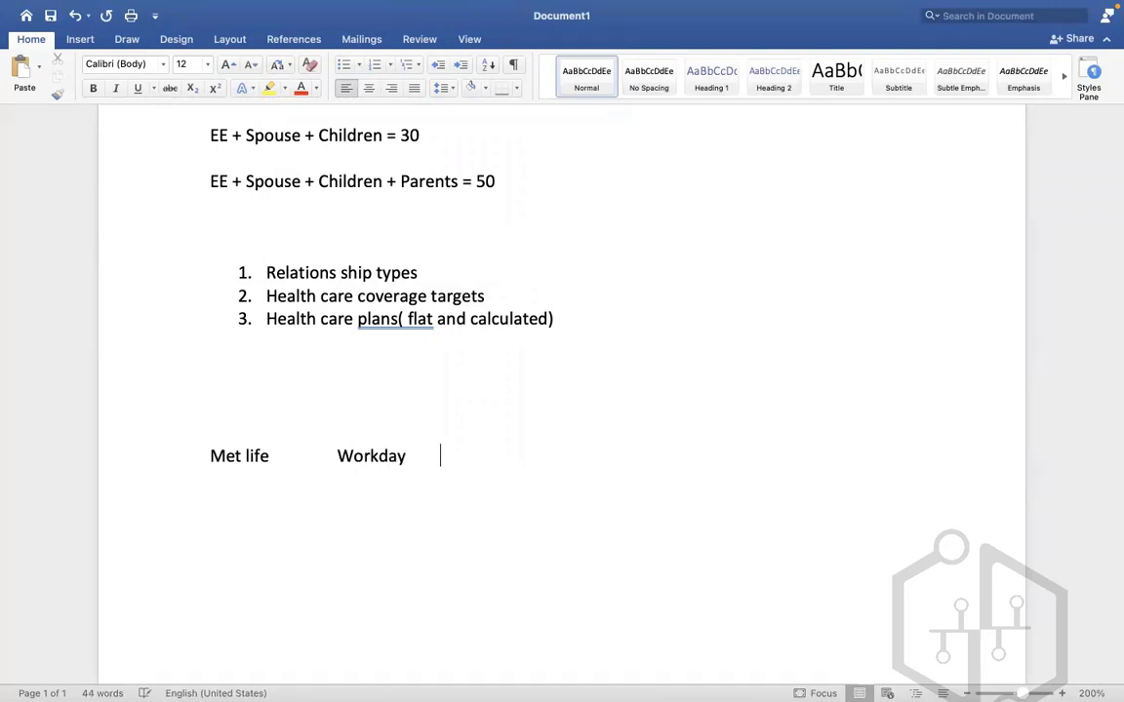
type("mpo")
key("BackSpace")
key("BackSpace")
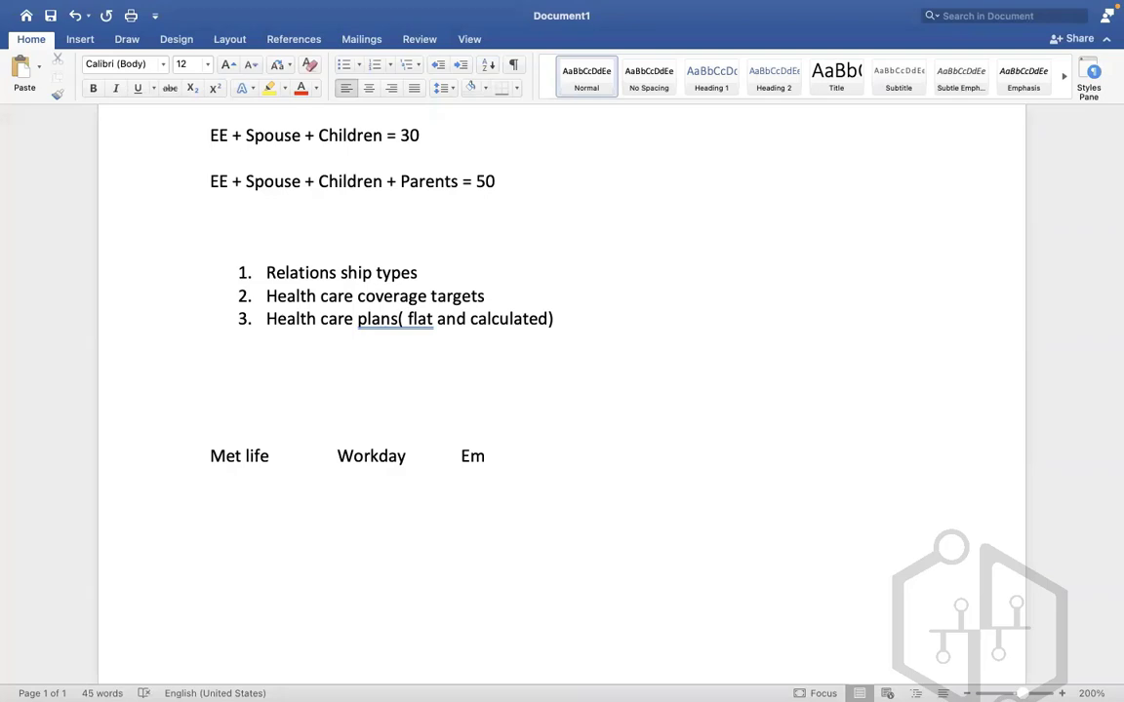
type("ployer")
key("Return")
Step: Switch back to the Workday benefit plan form and expand the Benefits Rates and Eligibility section
key("ctrl+Right")
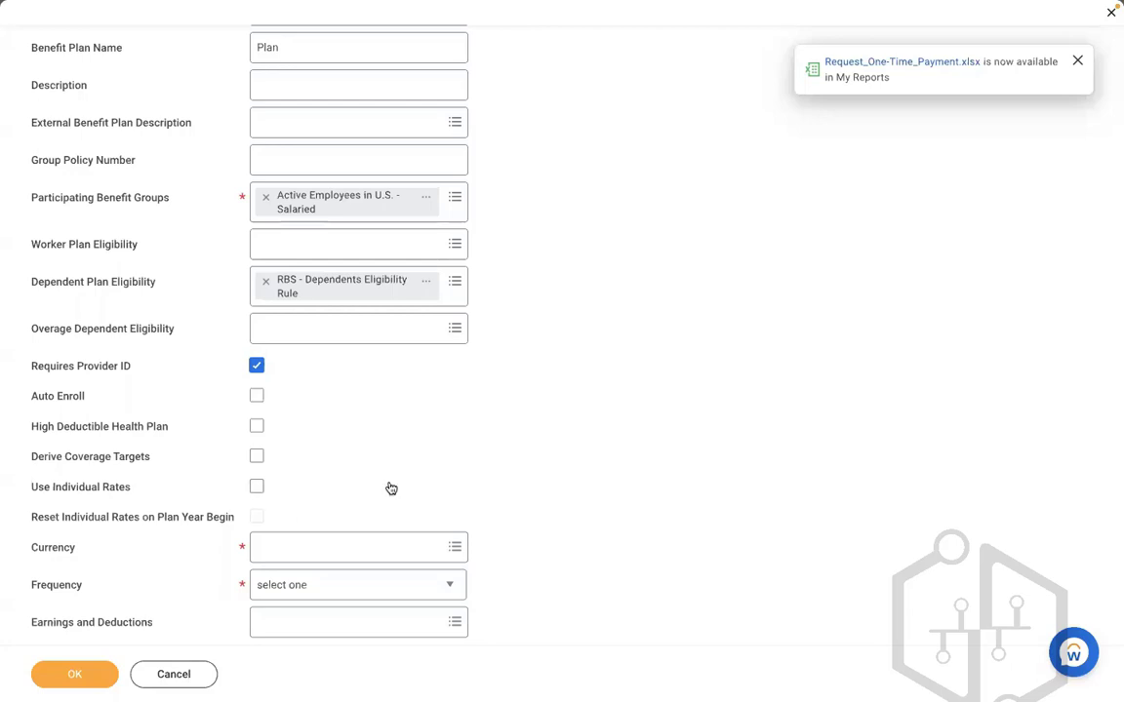
scroll(390, 488, "down", 3)
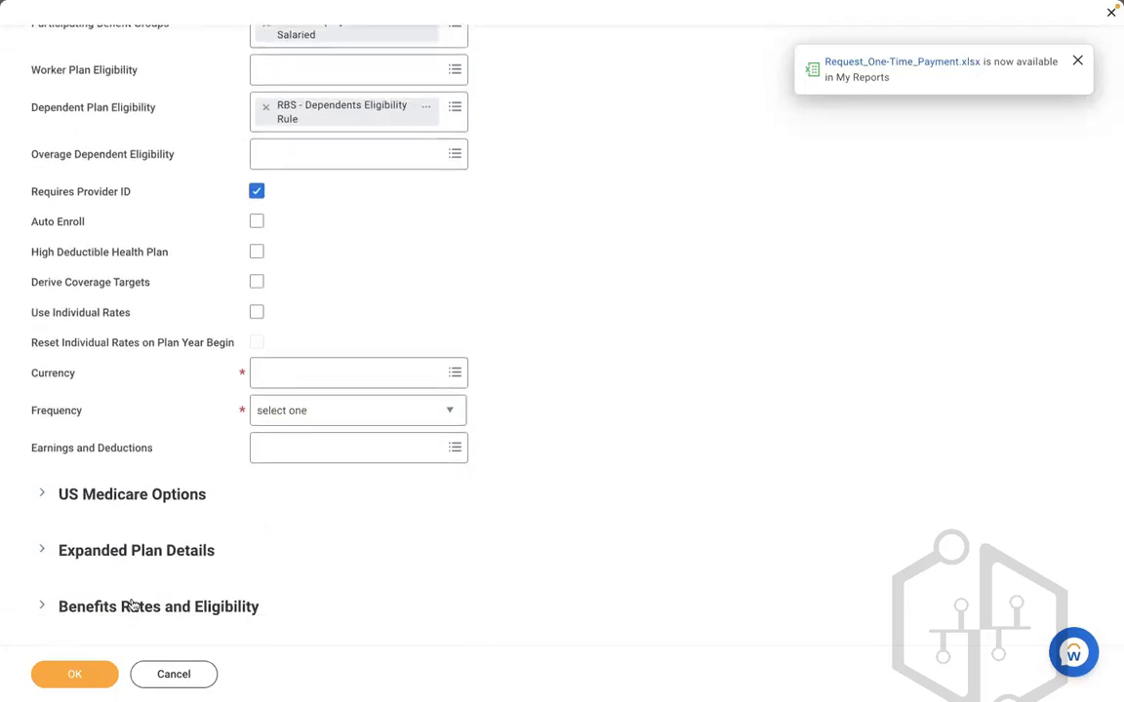
left_click(131, 606)
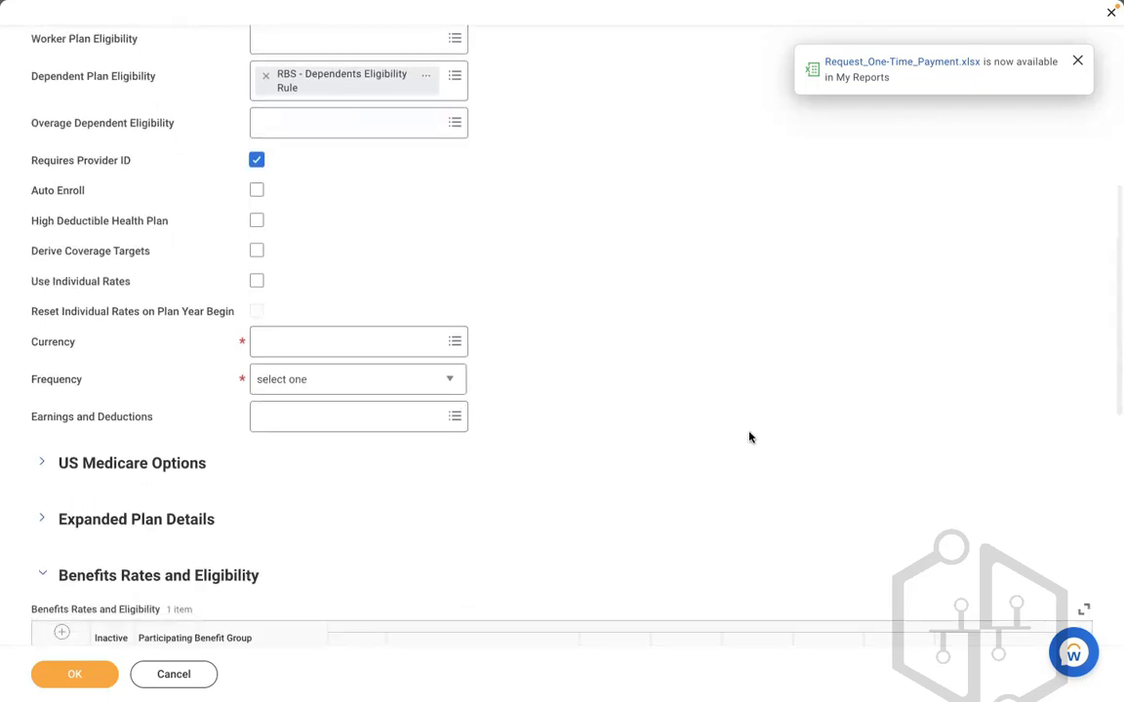
Step: Set the plan's currency to USD and leave Use Individual Rates disabled
left_click(350, 434)
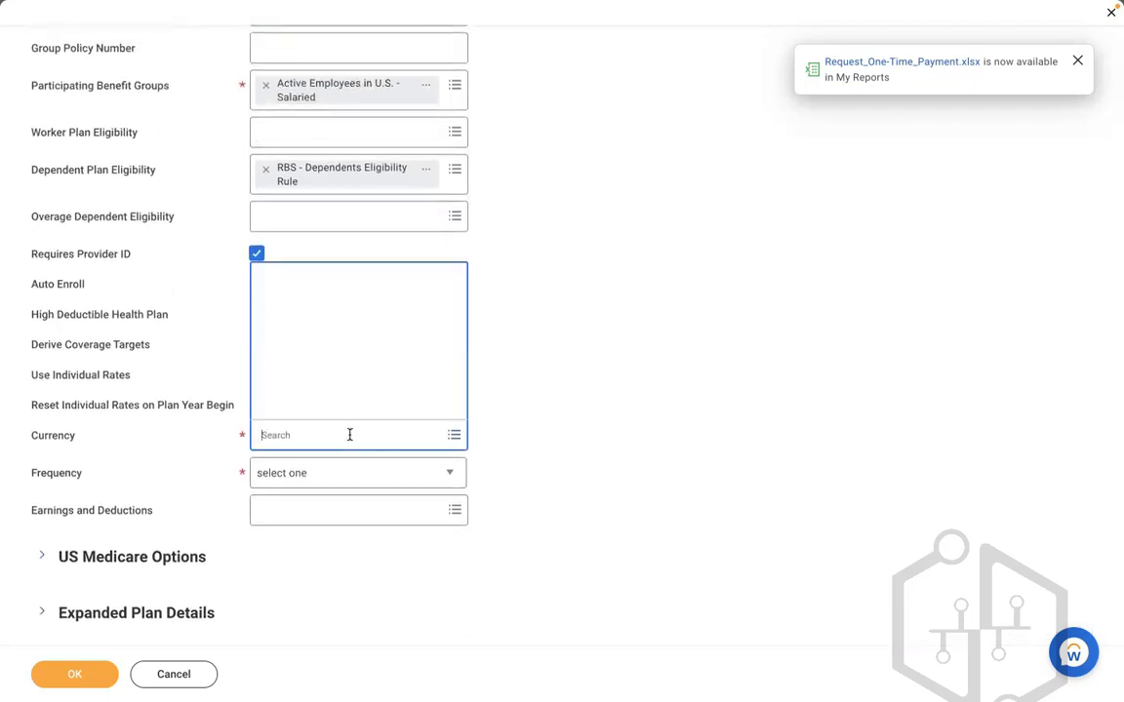
type("usd")
key("Return")
left_click(247, 431)
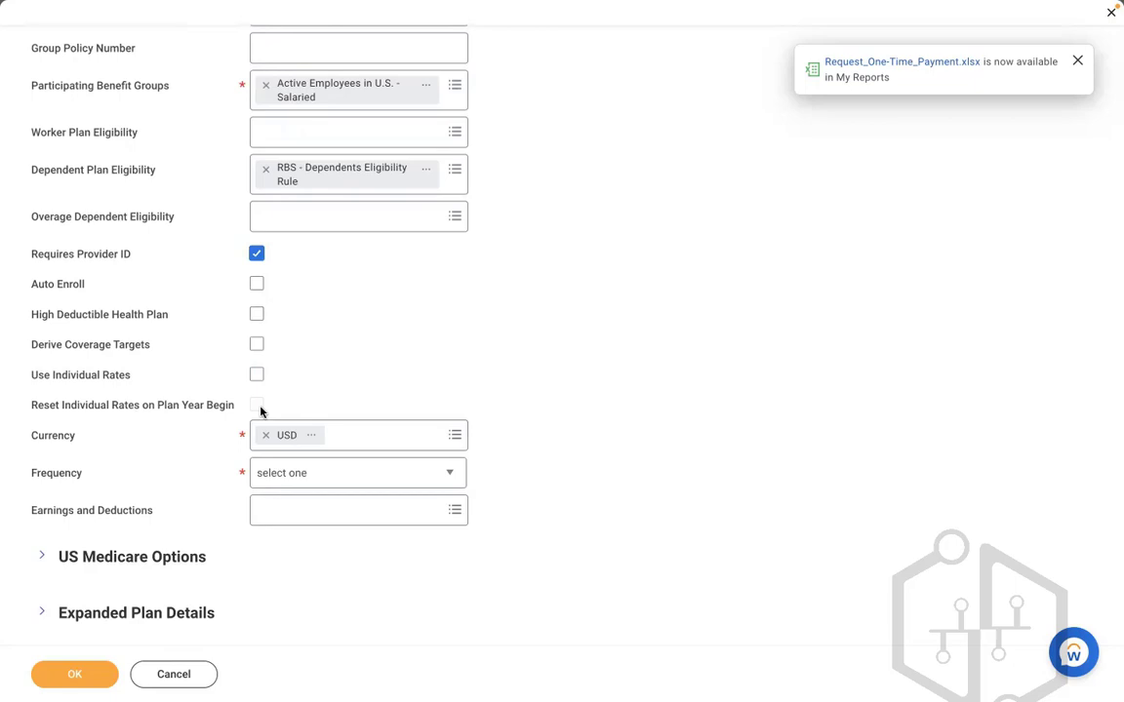
left_click(257, 376)
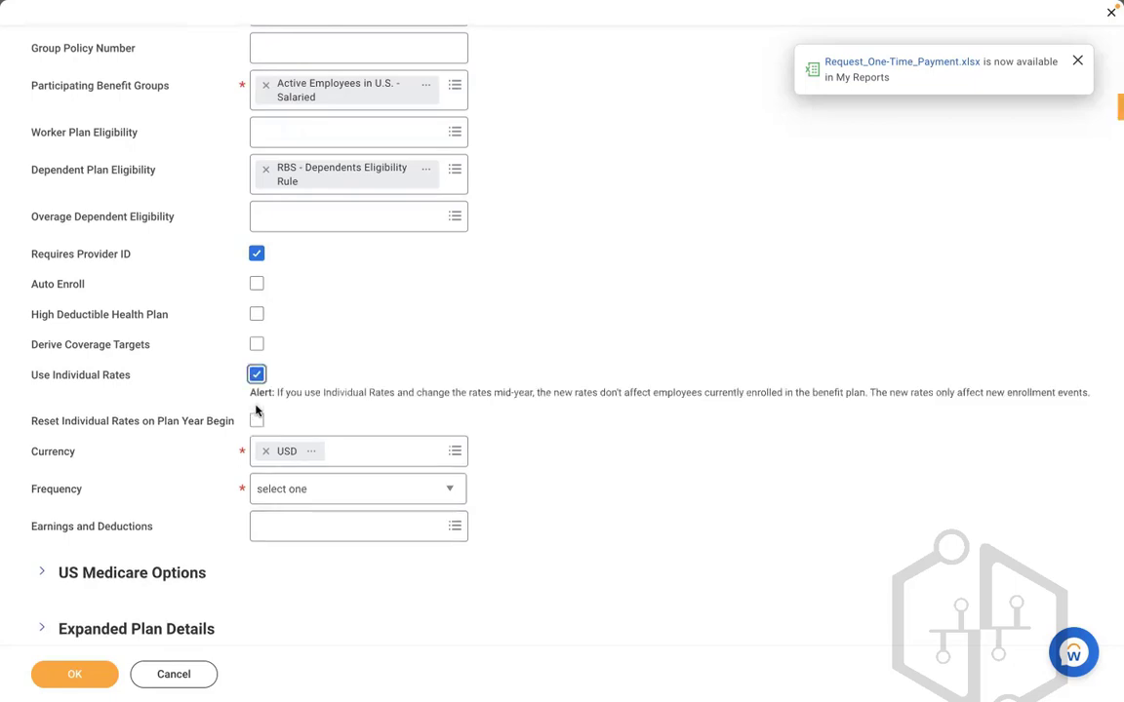
left_click(257, 375)
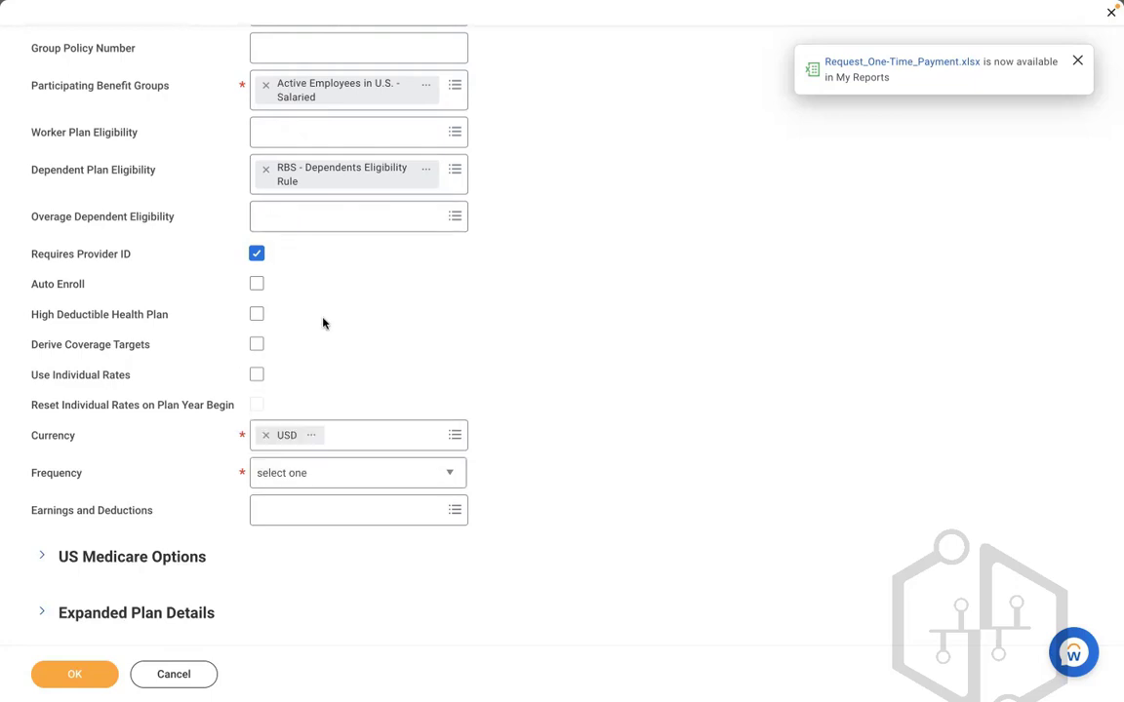
Step: Dismiss the report notification and set the plan's frequency to Monthly
left_click(1079, 62)
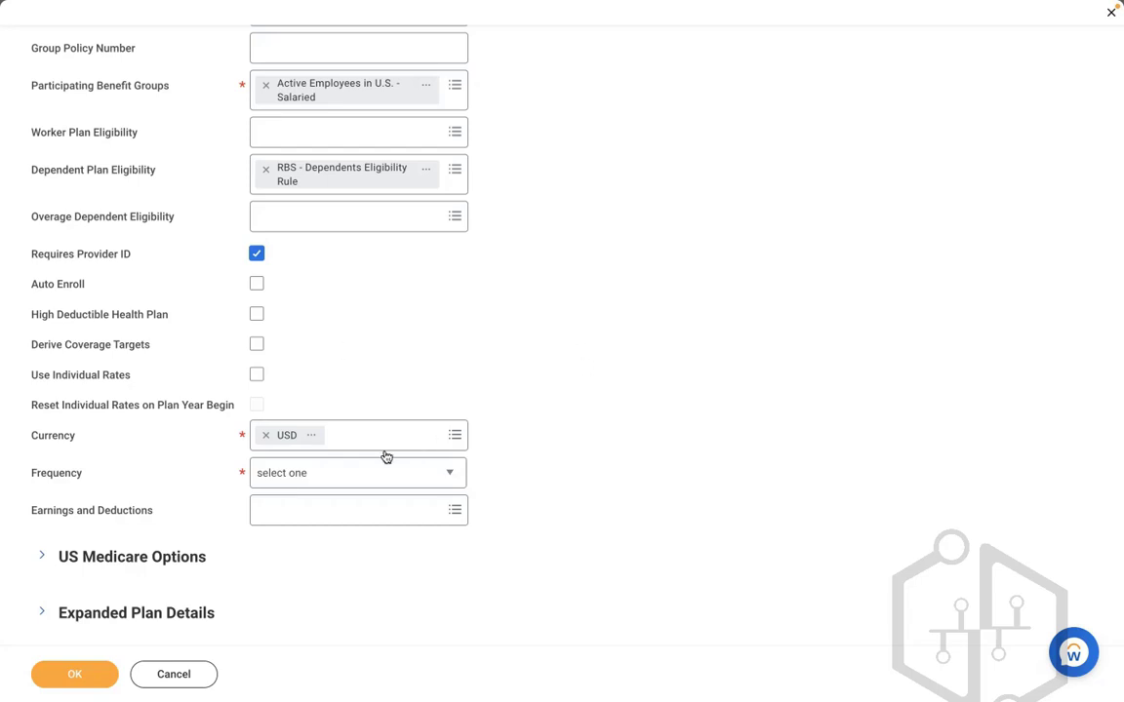
left_click(324, 478)
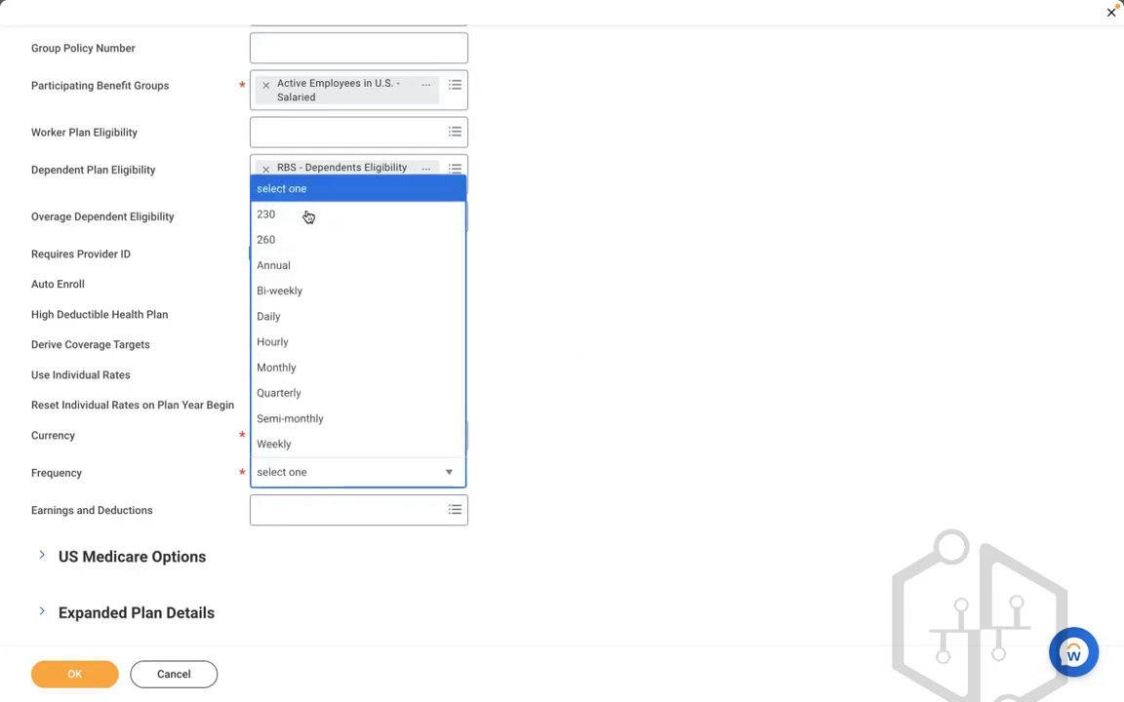
left_click(285, 369)
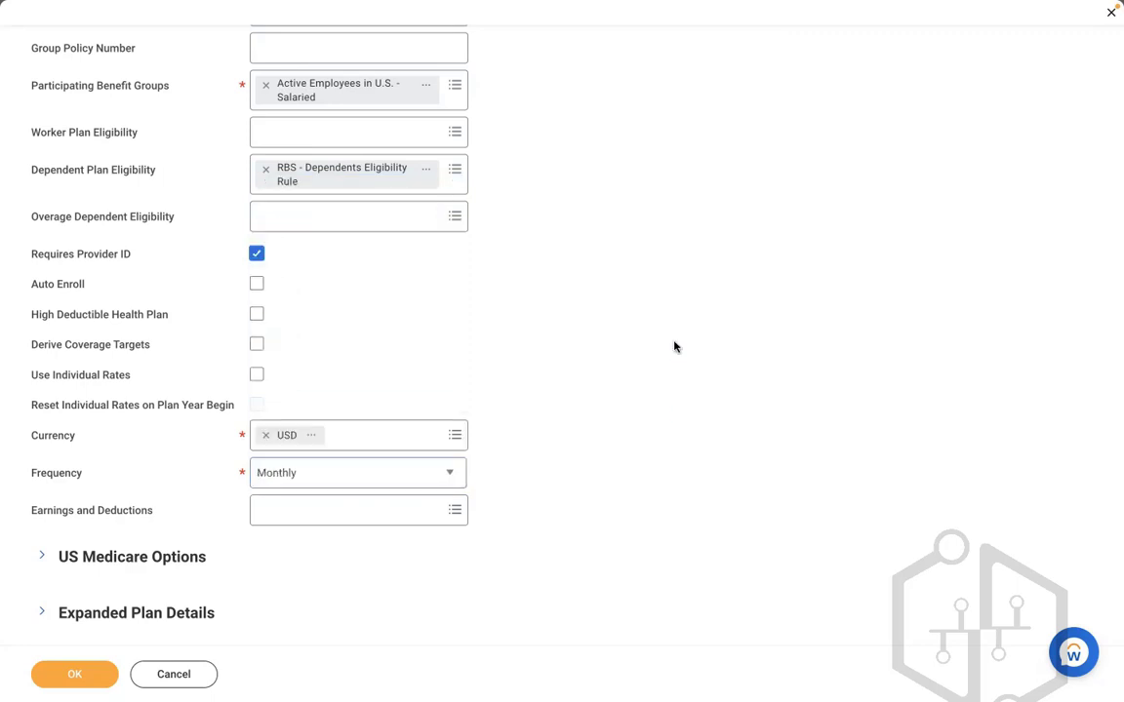
Step: Expand the US Medicare Options section and review the available Medicare Coverage Type options without choosing one
scroll(674, 346, "down", 5)
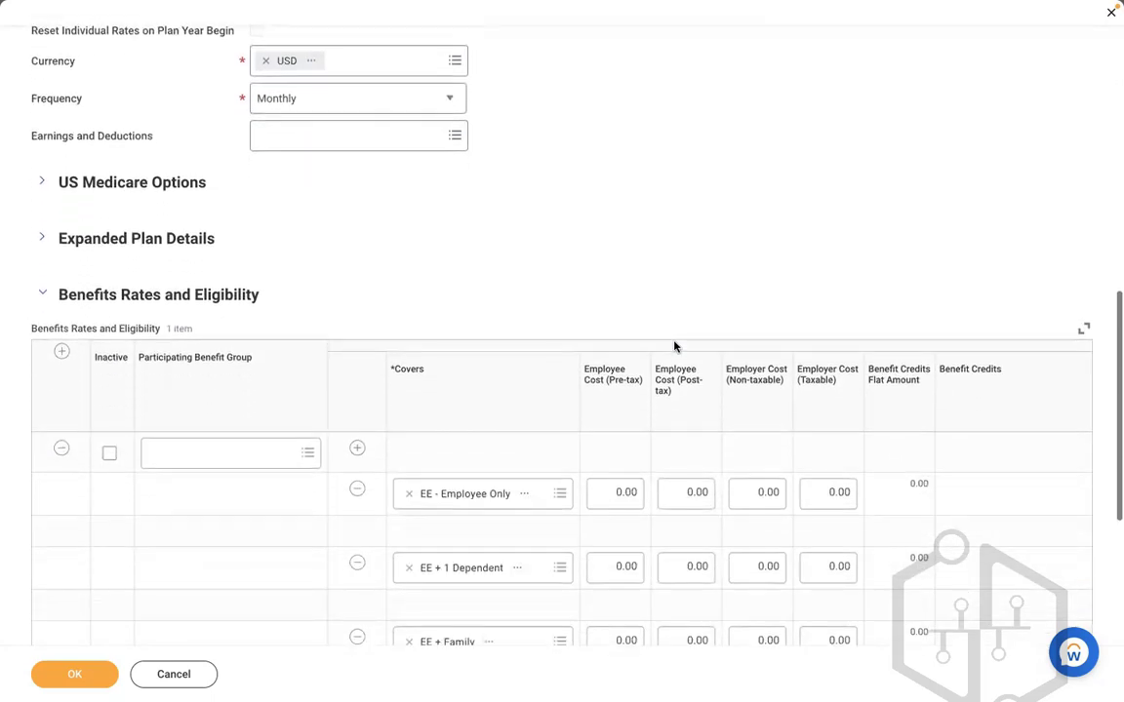
left_click(40, 184)
left_click(219, 223)
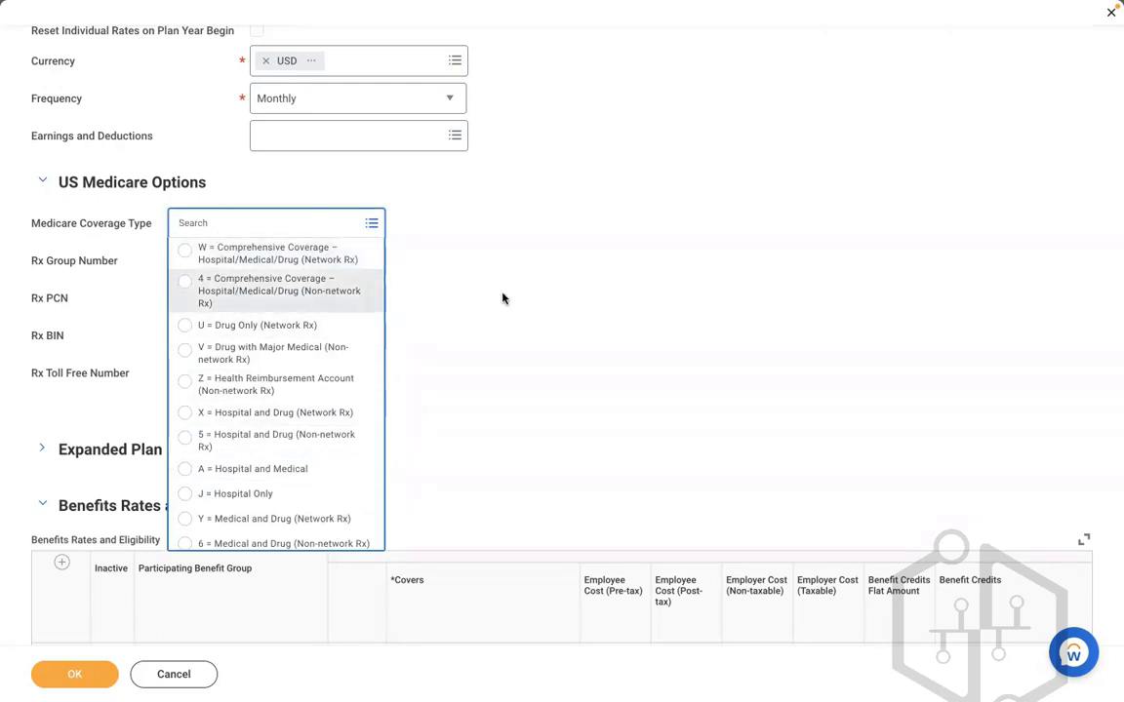
left_click(101, 247)
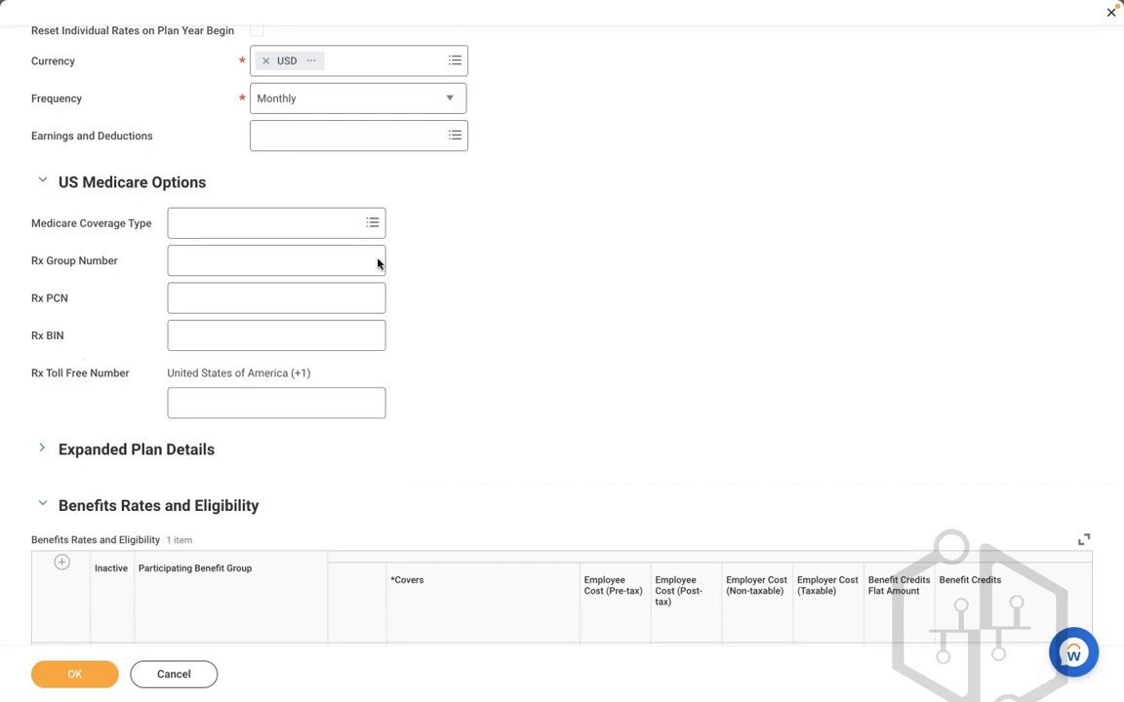
scroll(489, 361, "down", 1)
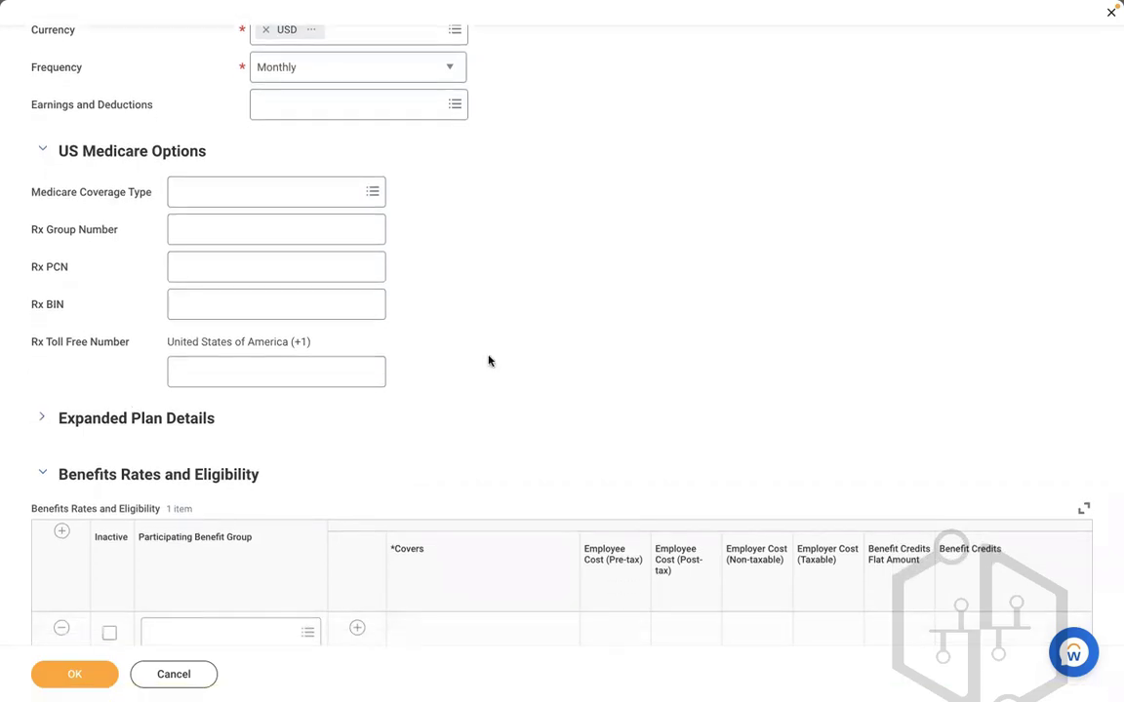
Step: Expand Expanded Plan Details and enter "Please enroll, spouse, children or parents in this Health care plan. if you have any questions please reach out to Benefit Admin."
scroll(376, 249, "down", 3)
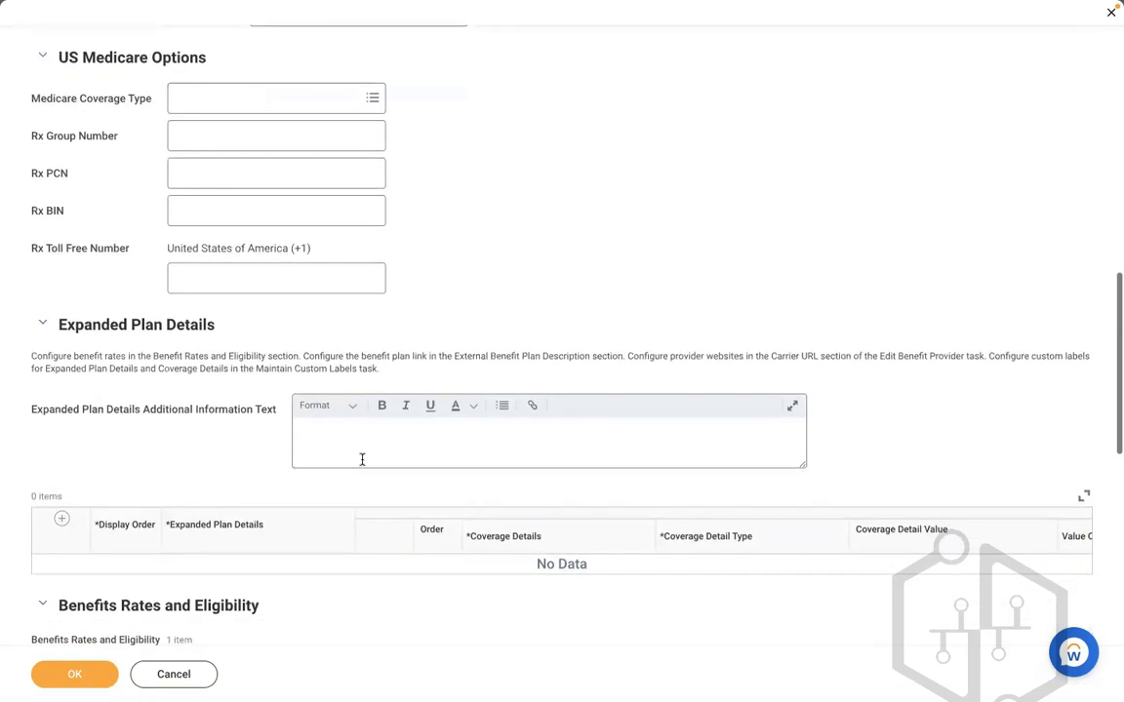
left_click(340, 451)
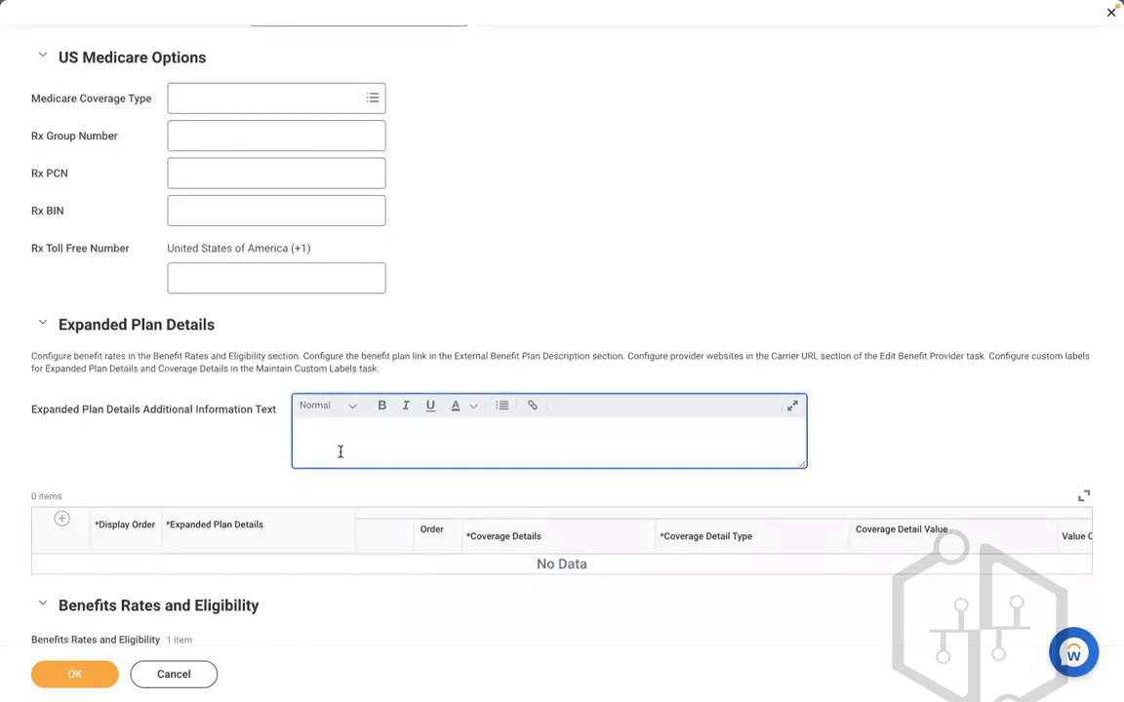
type("Please enroll, spouse")
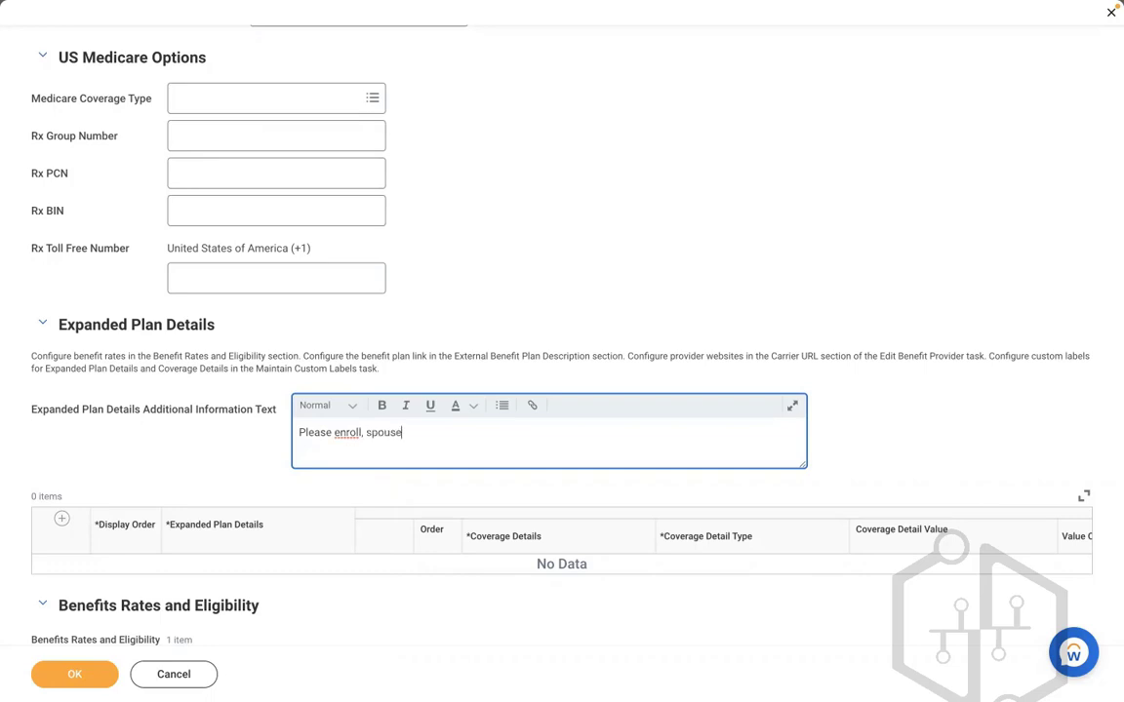
type(", children or parents in this ")
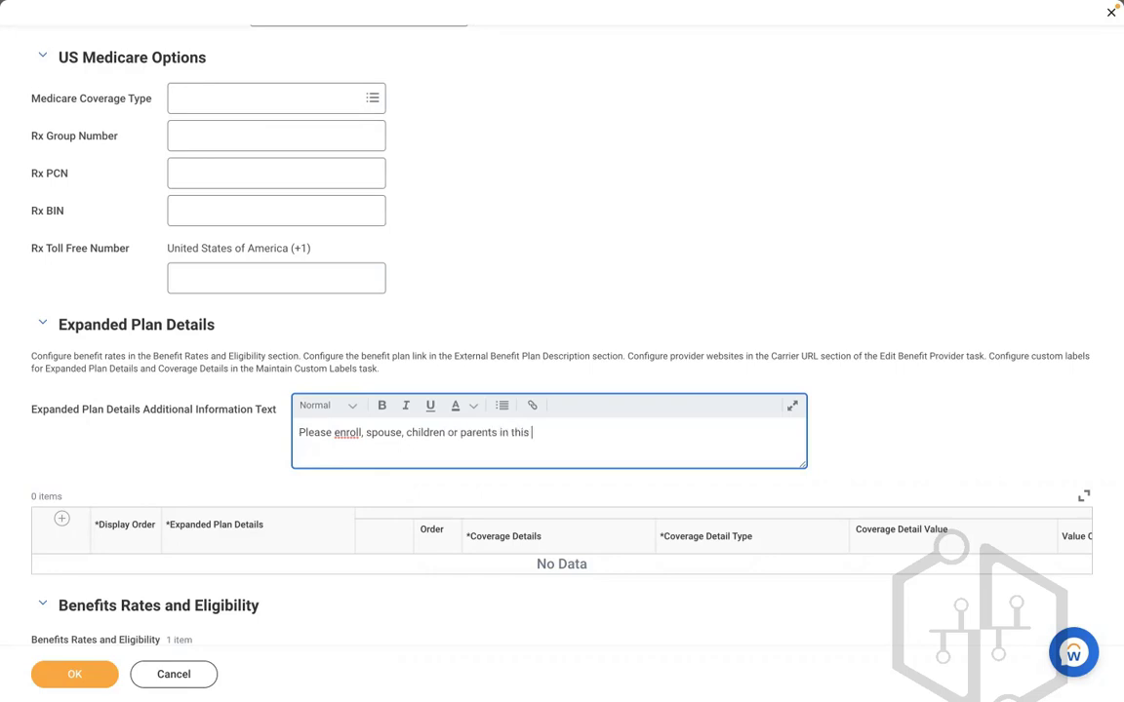
type("Health care plan. if you ")
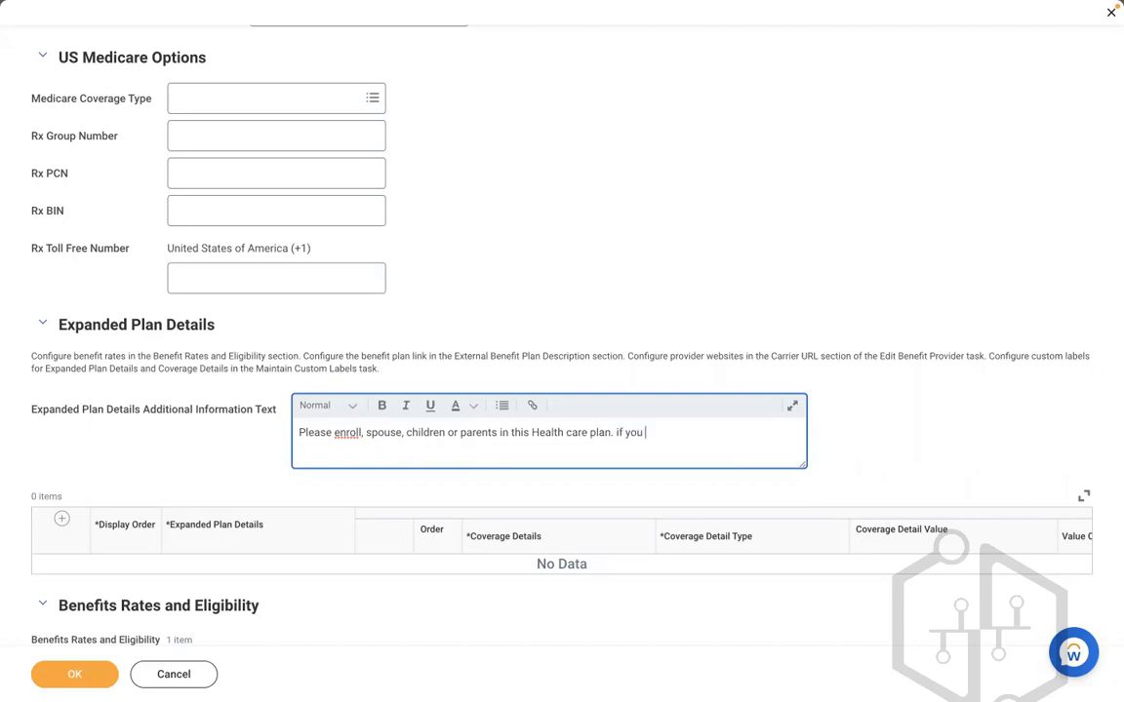
type("have any questions please")
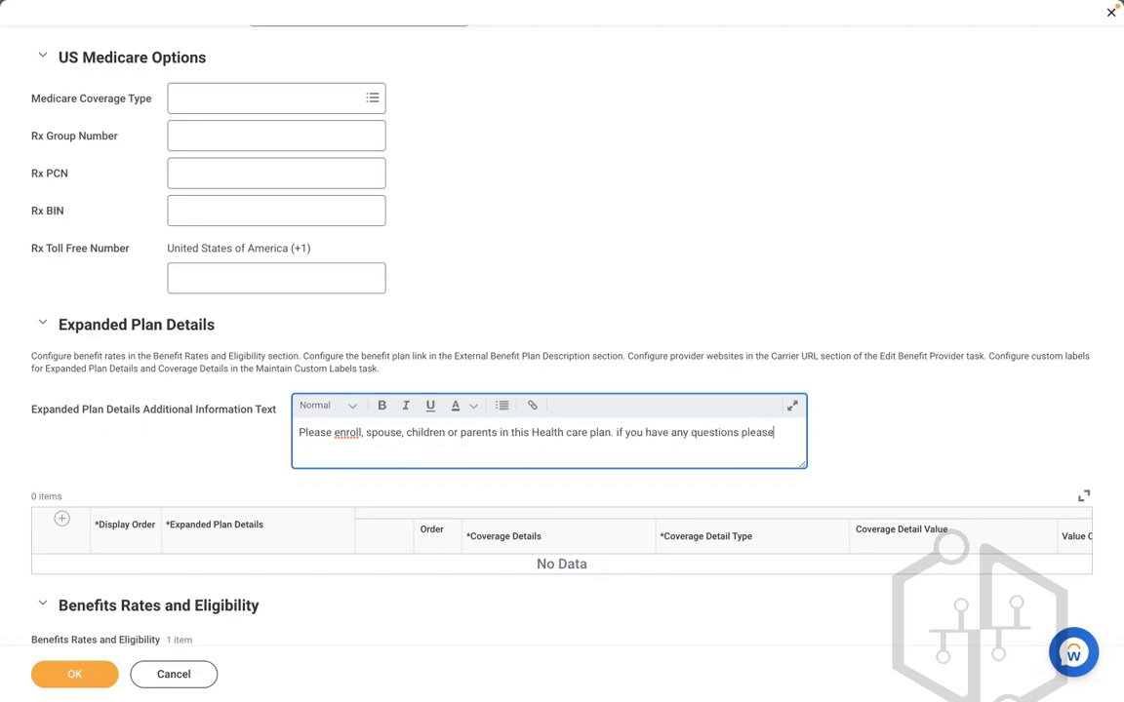
type(" reachout to")
key("BackSpace")
key("BackSpace")
key("BackSpace")
key("BackSpace")
key("BackSpace")
key("BackSpace")
type("out to Benefit Admin.")
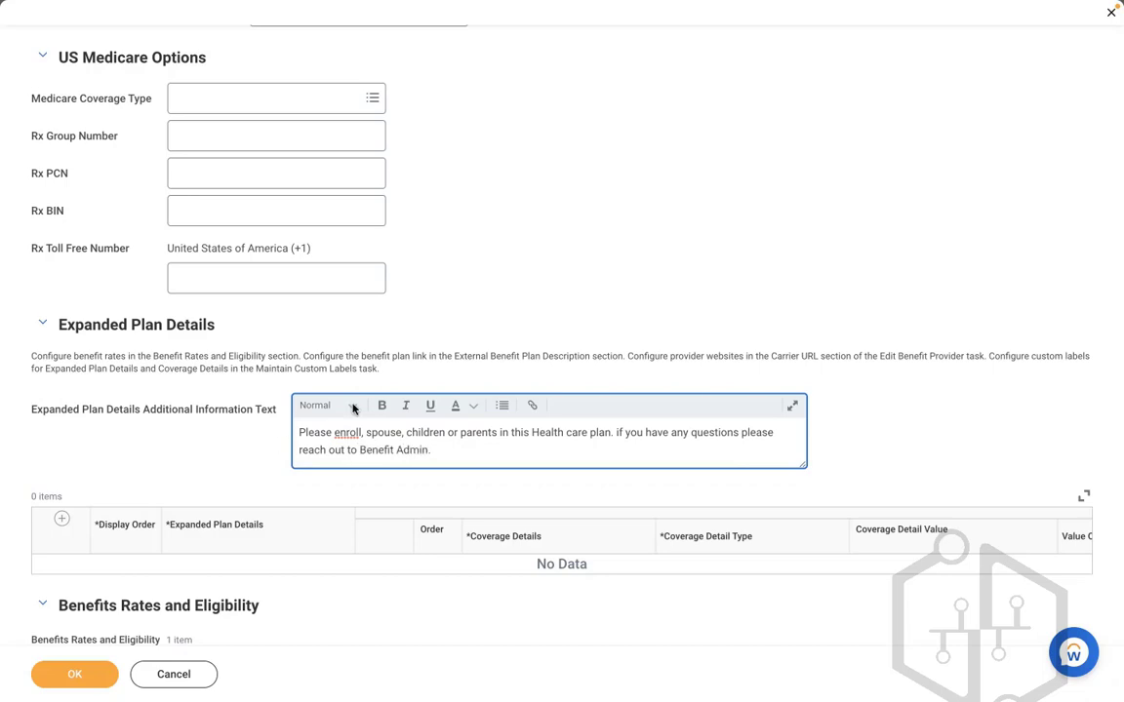
left_click(870, 427)
scroll(868, 426, "down", 3)
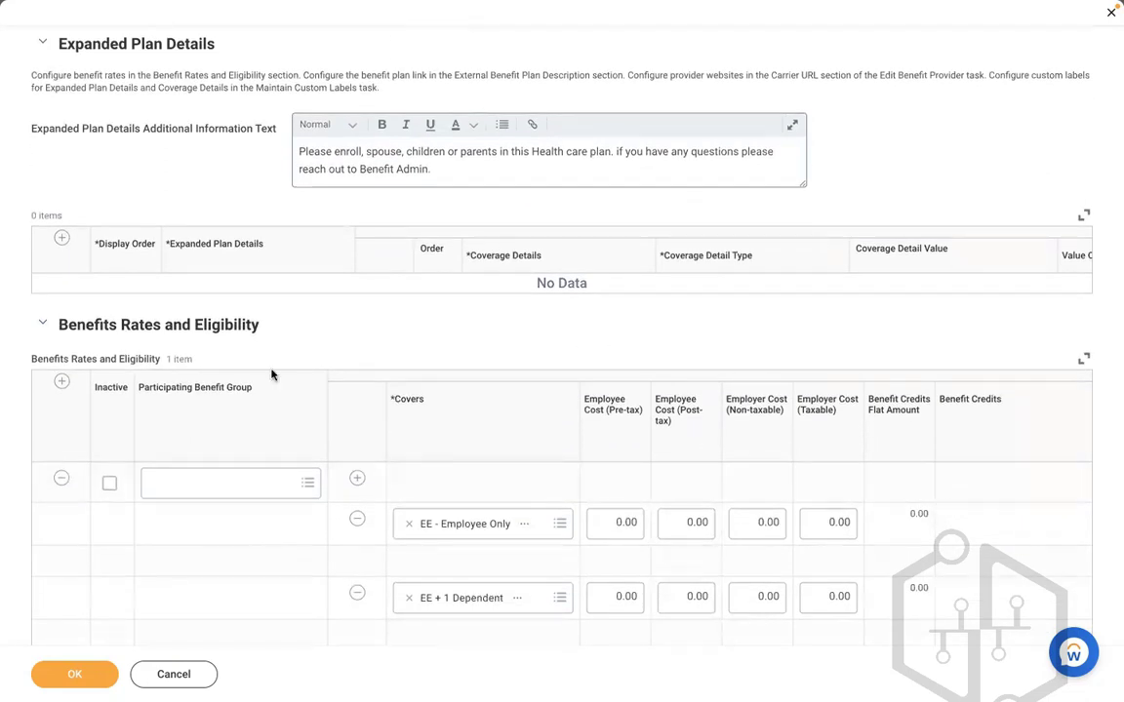
left_click(61, 239)
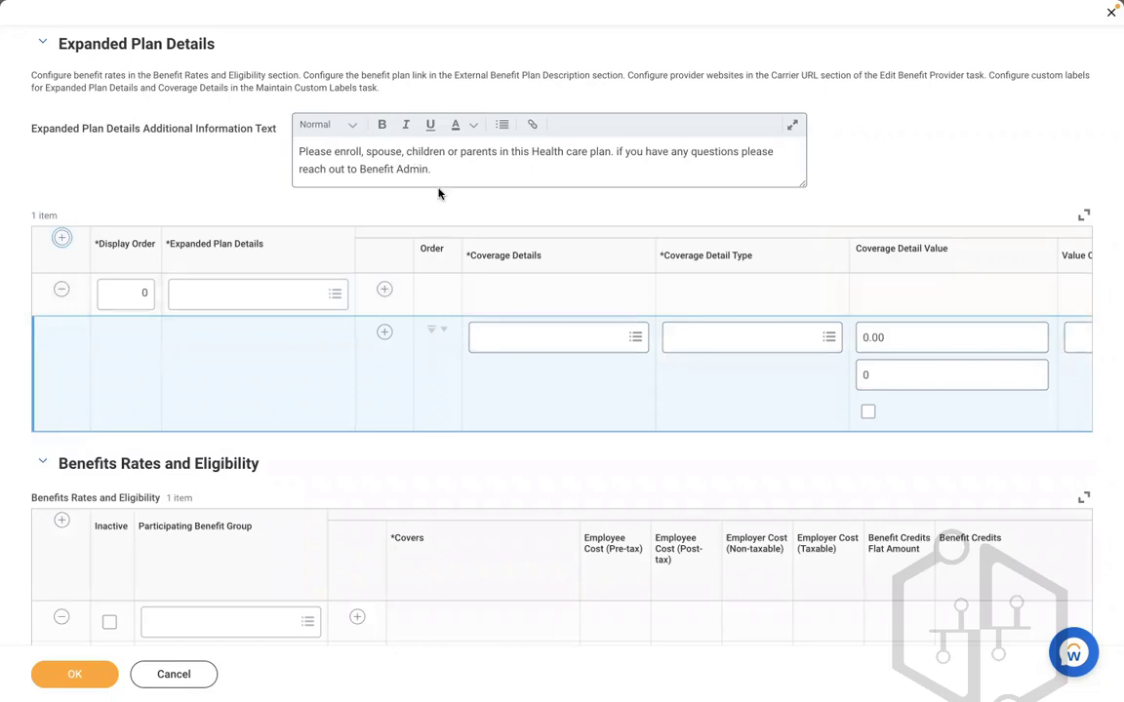
left_click(62, 293)
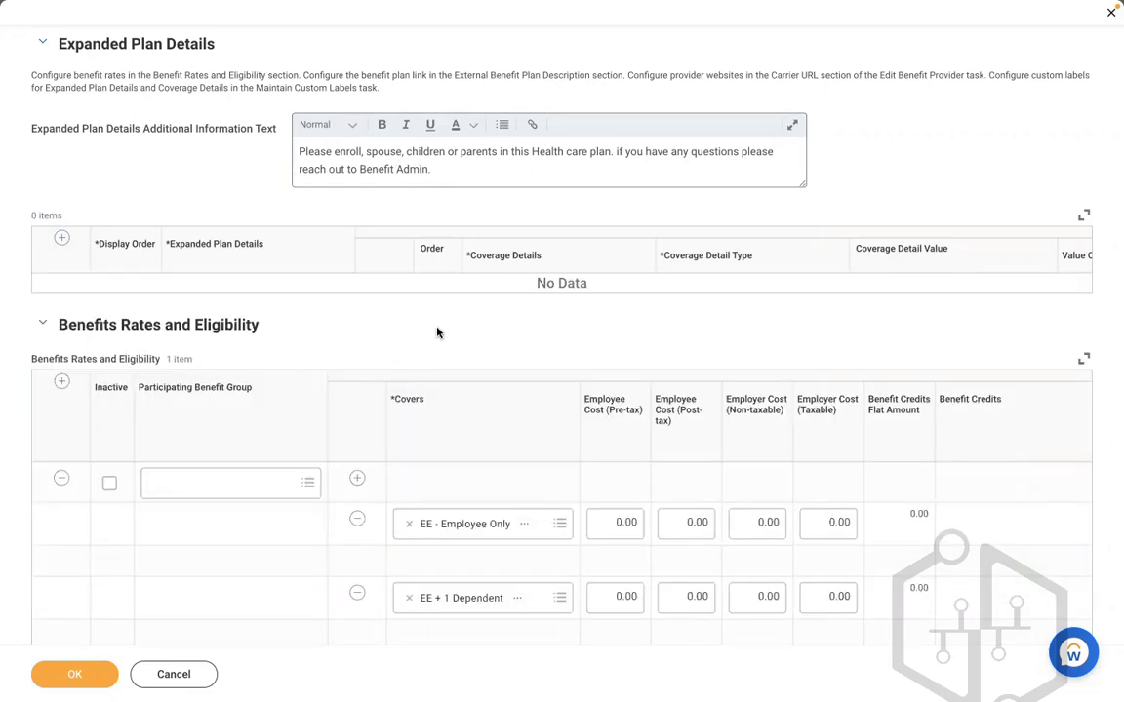
Step: Assign Active Employees in U.S. - Salaried as the participating benefit group in the Benefits Rates and Eligibility table
scroll(437, 333, "down", 3)
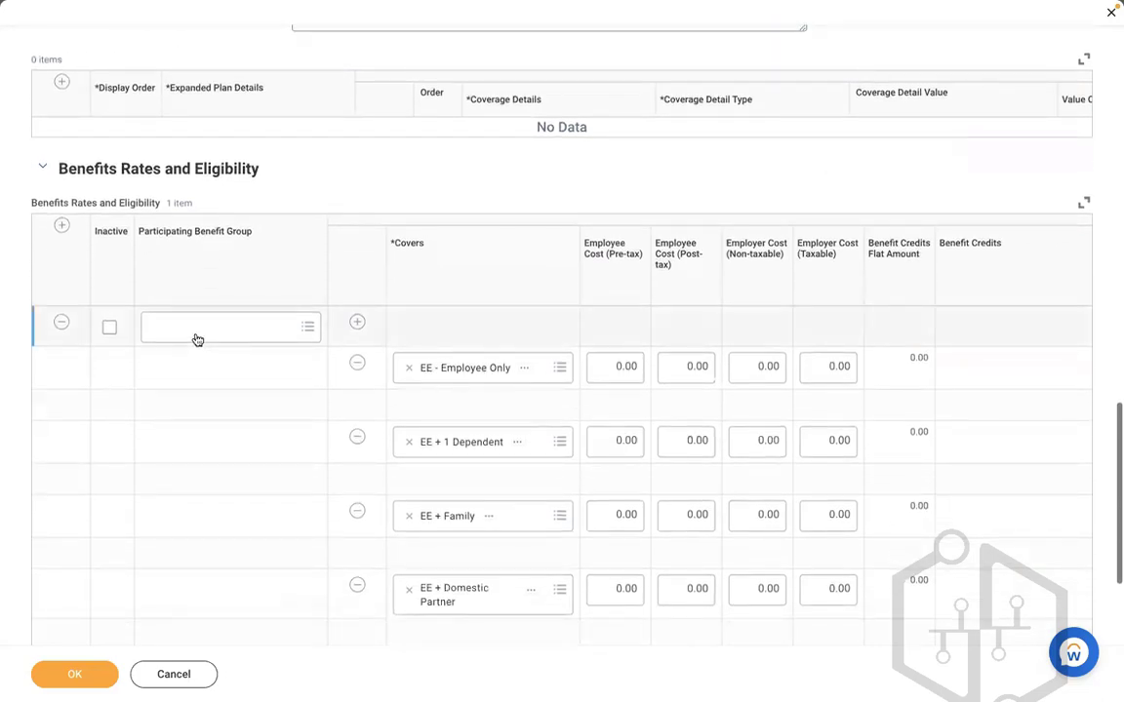
left_click(195, 330)
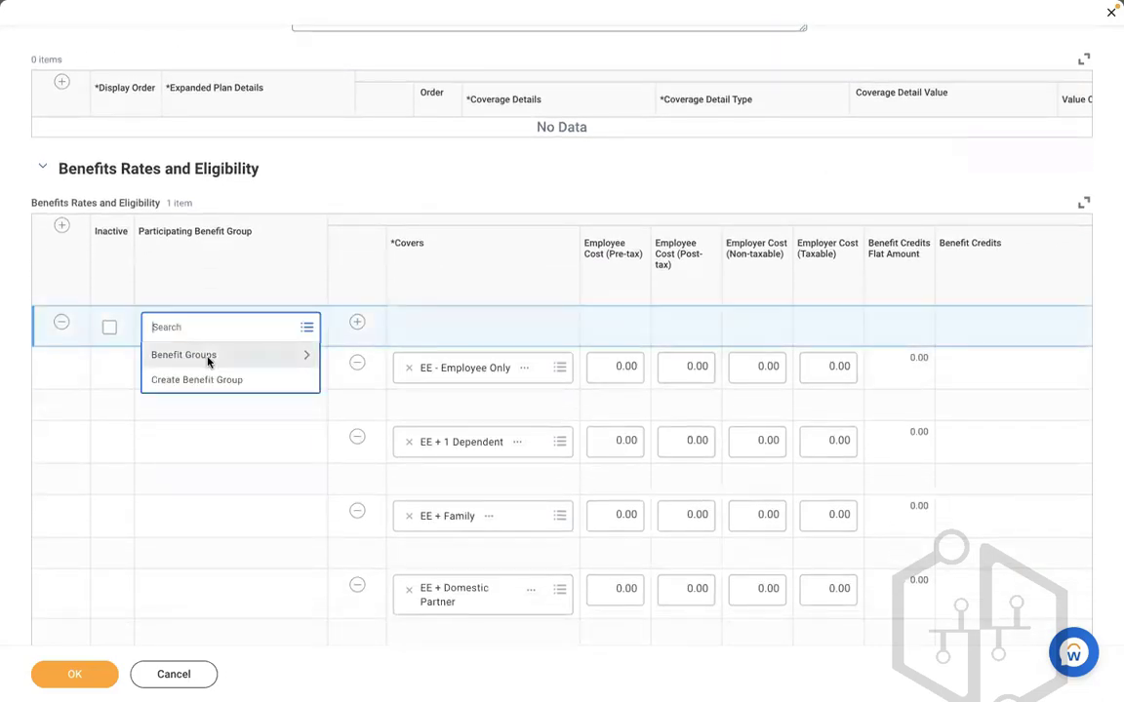
left_click(207, 357)
left_click(195, 393)
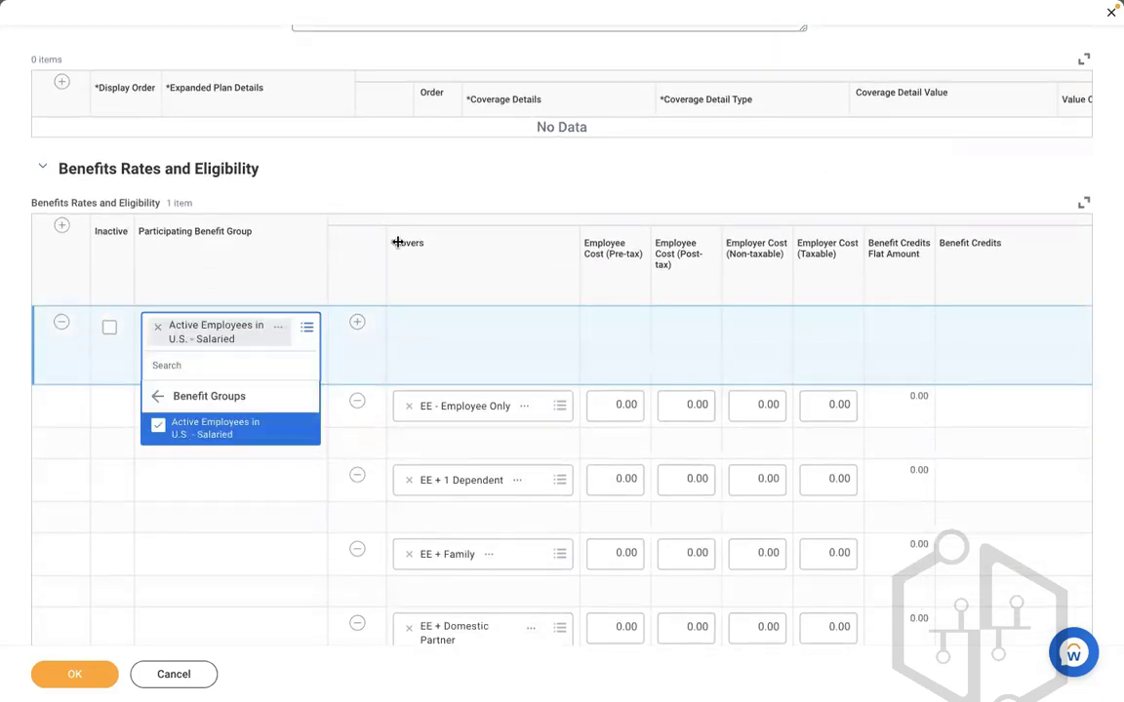
left_click(415, 200)
Step: Remove the Member, Non Manager, Manager and EE + Family coverage rows from the Benefits Rates and Eligibility table
scroll(415, 200, "down", 4)
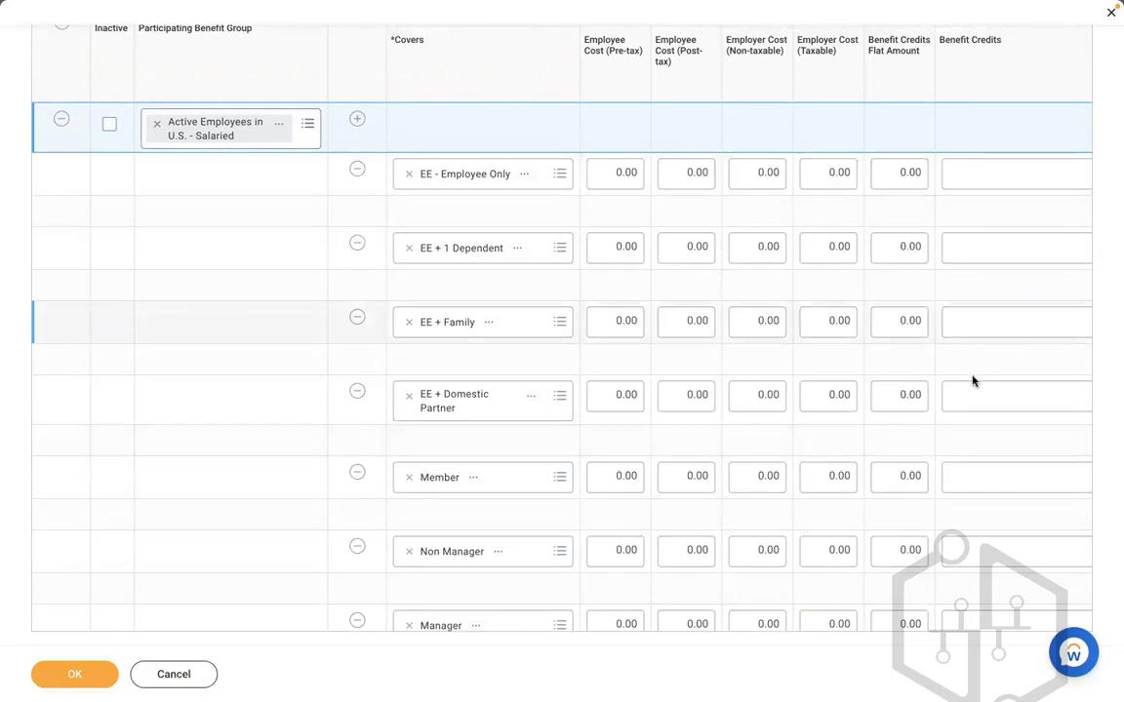
left_click(196, 470)
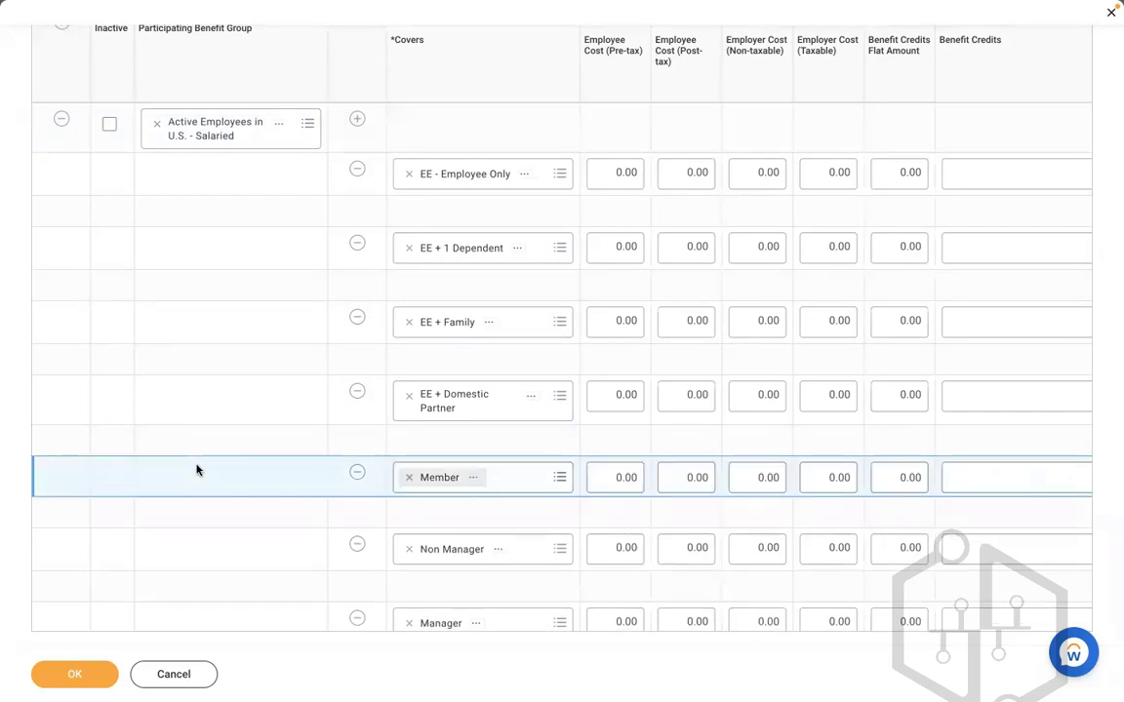
left_click(359, 398)
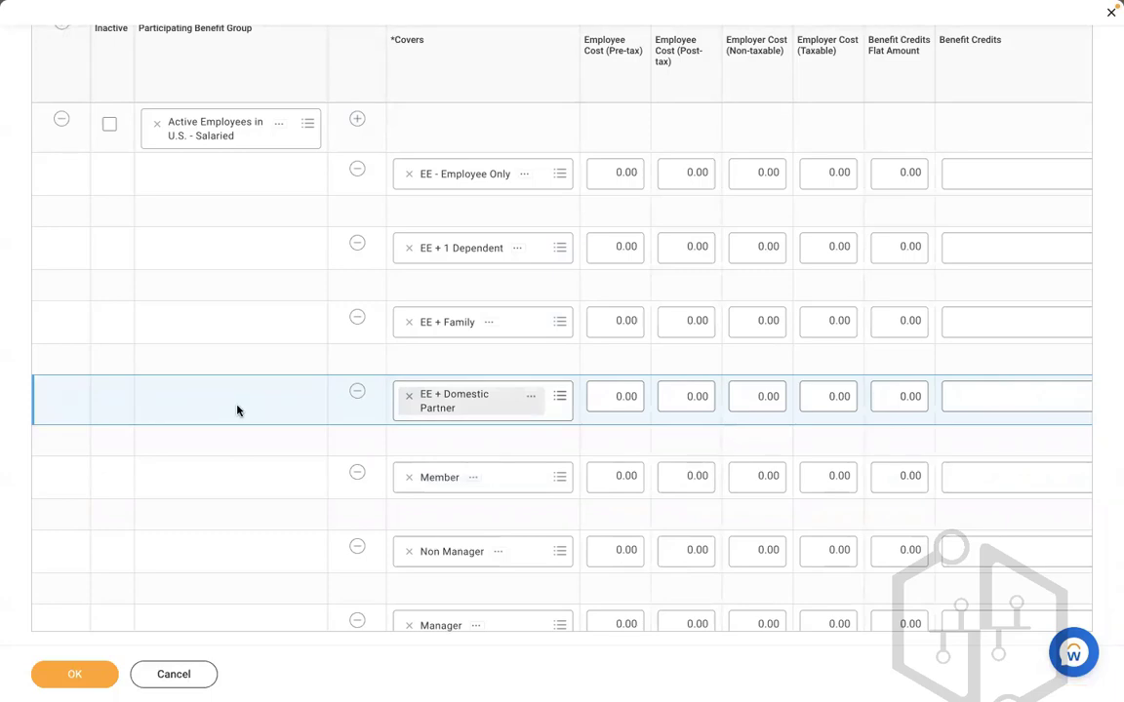
left_click(253, 476)
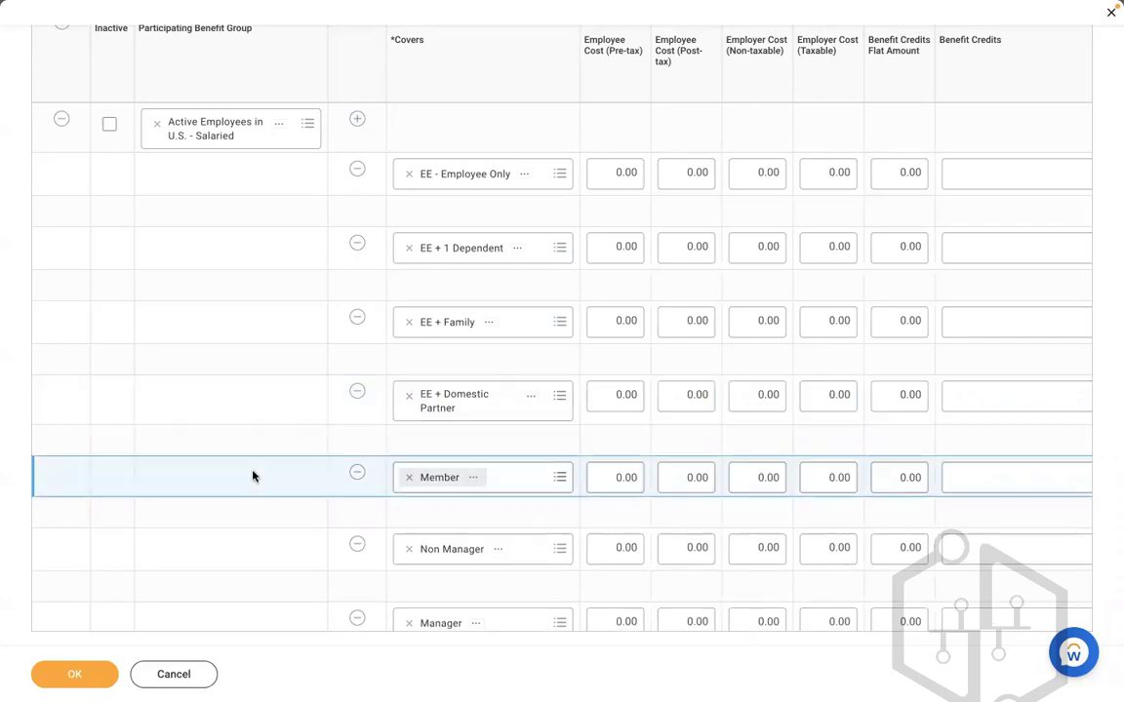
left_click(358, 474)
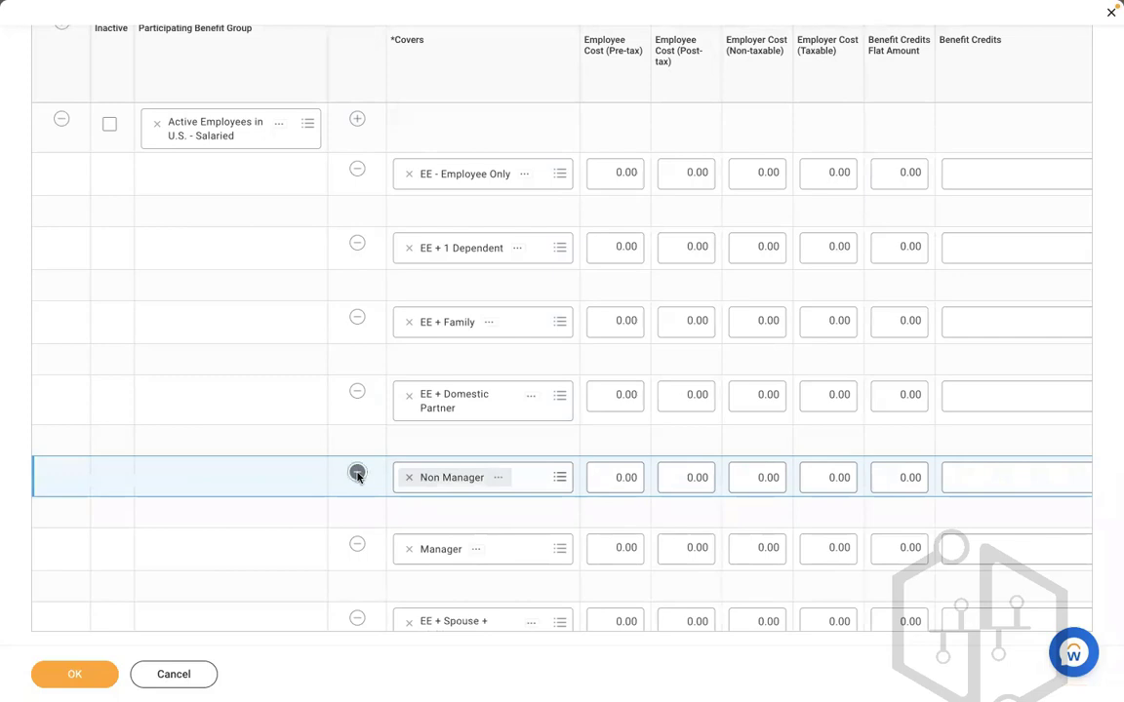
left_click(357, 474)
left_click(357, 474)
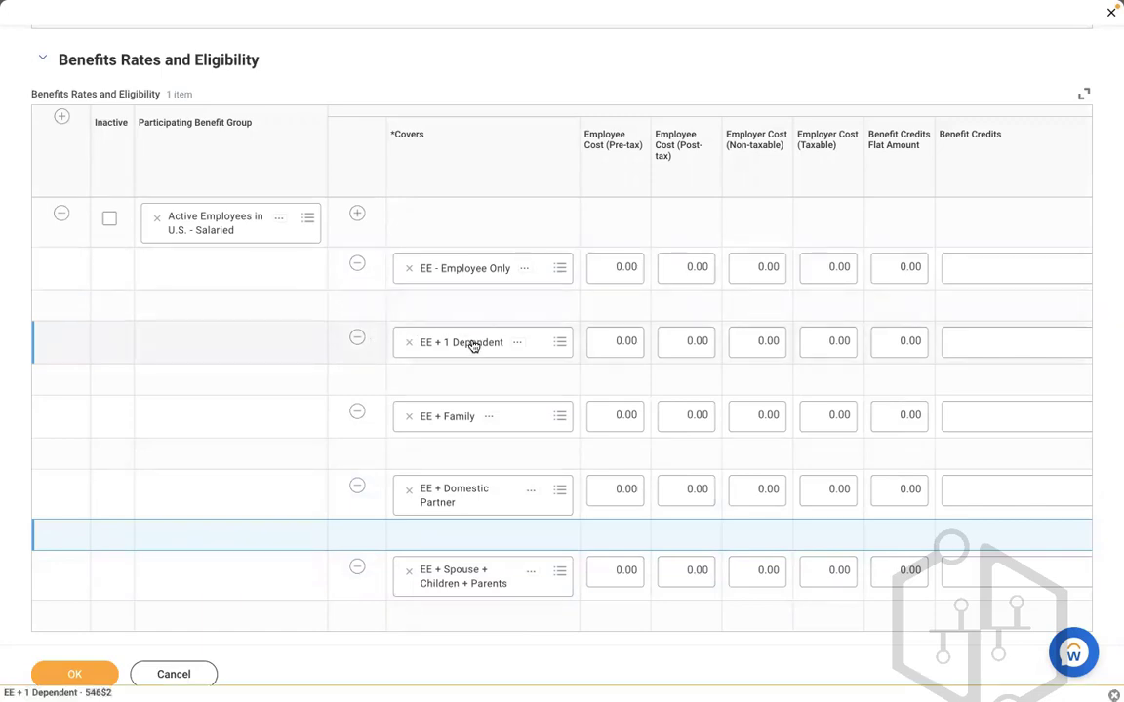
left_click(358, 412)
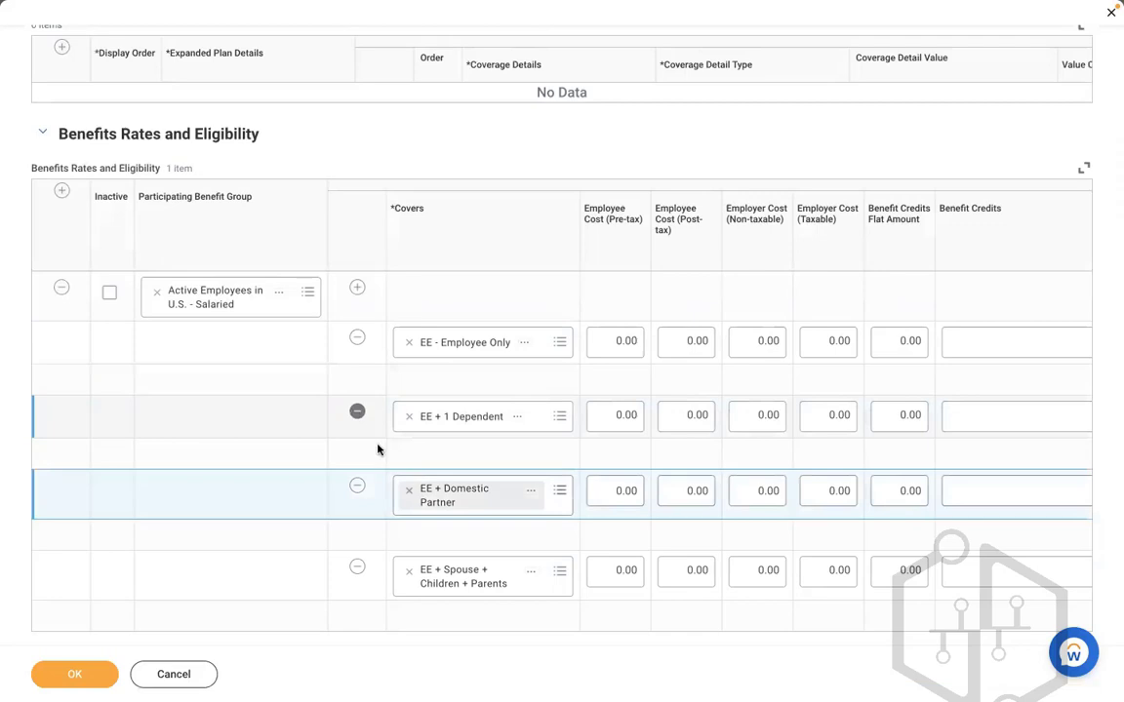
Step: Clear the coverage in the EE + Domestic Partner row and select EE + Domestic Partner again
left_click(408, 488)
left_click(456, 493)
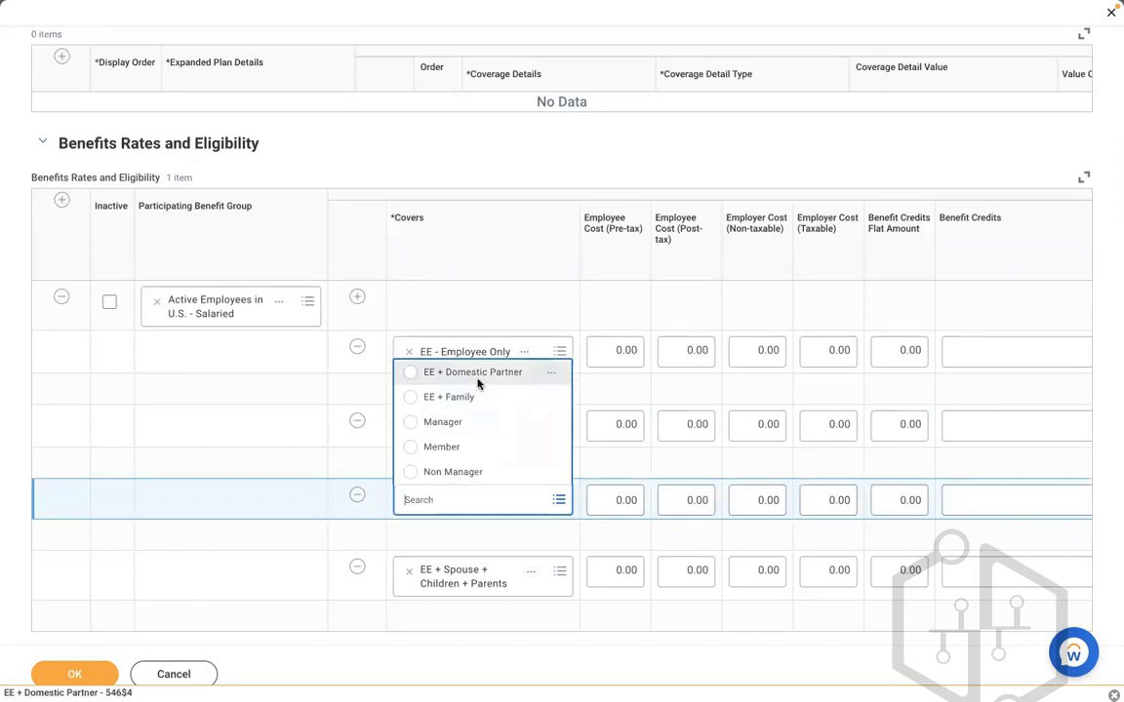
key("Return")
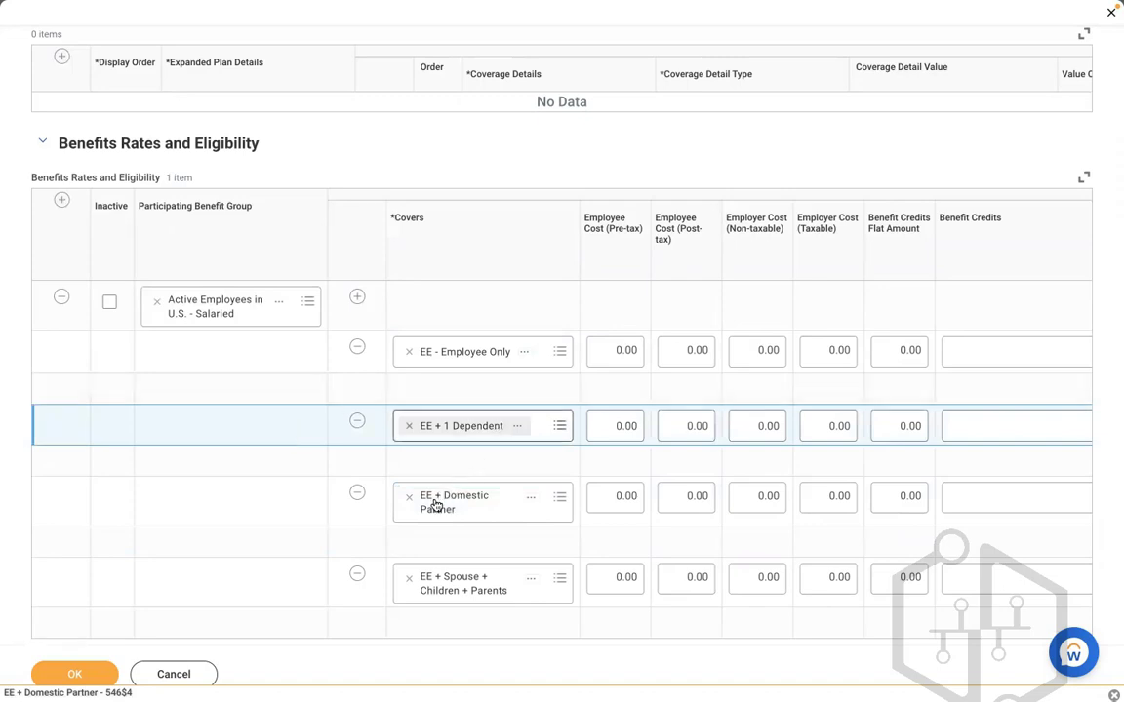
Step: Remove the EE + 1 Dependent coverage row from the Benefits Rates and Eligibility table
left_click(358, 423)
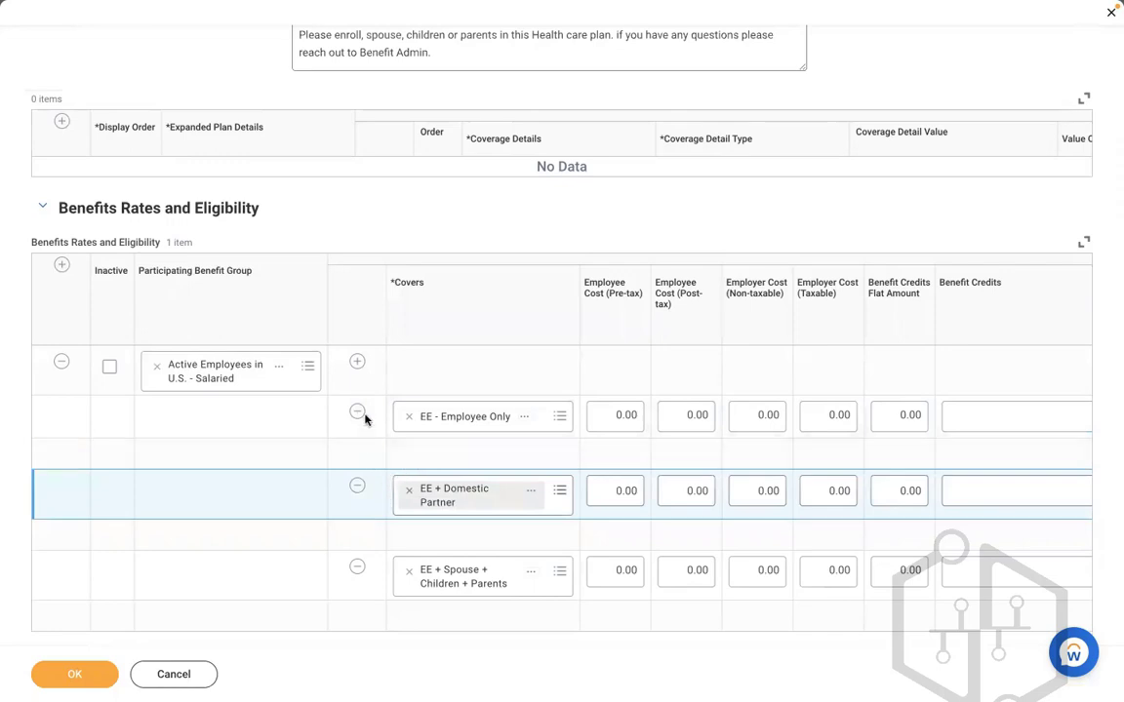
left_click(357, 361)
left_click(436, 417)
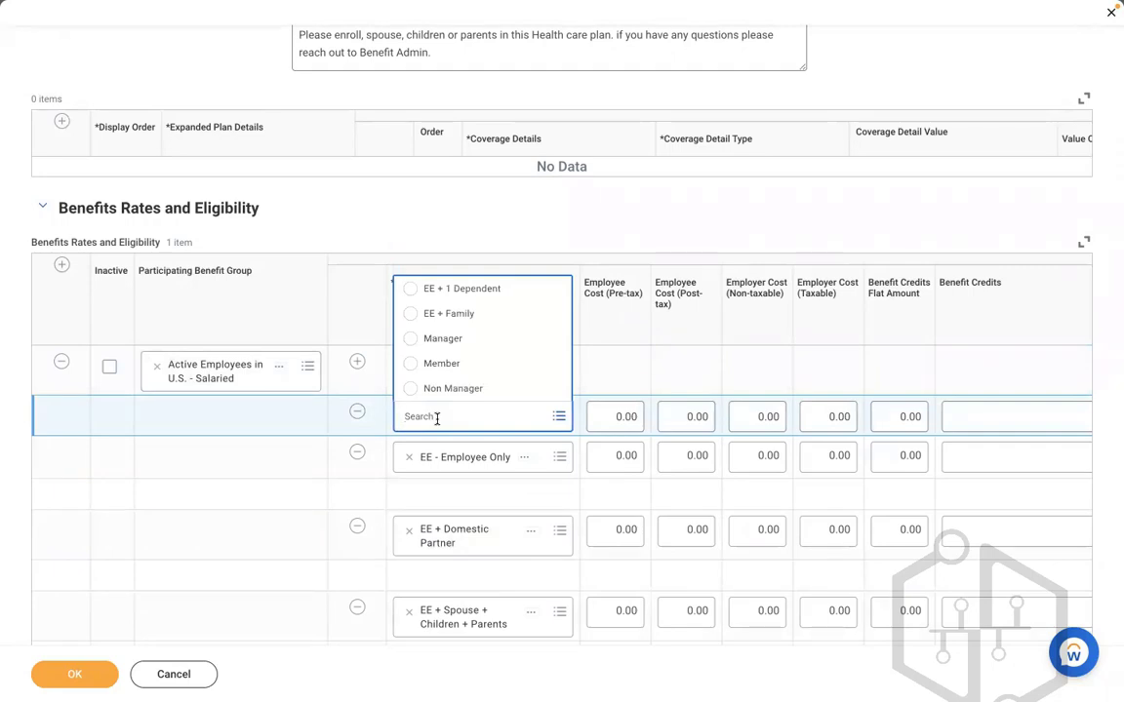
left_click(247, 499)
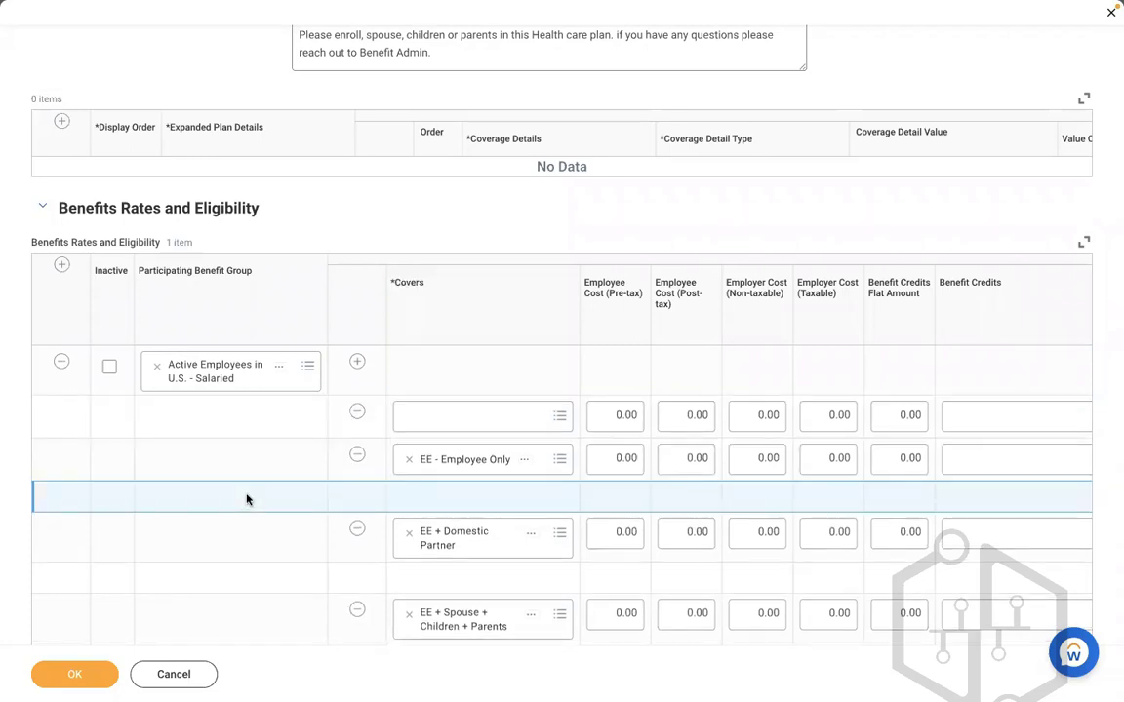
left_click(357, 410)
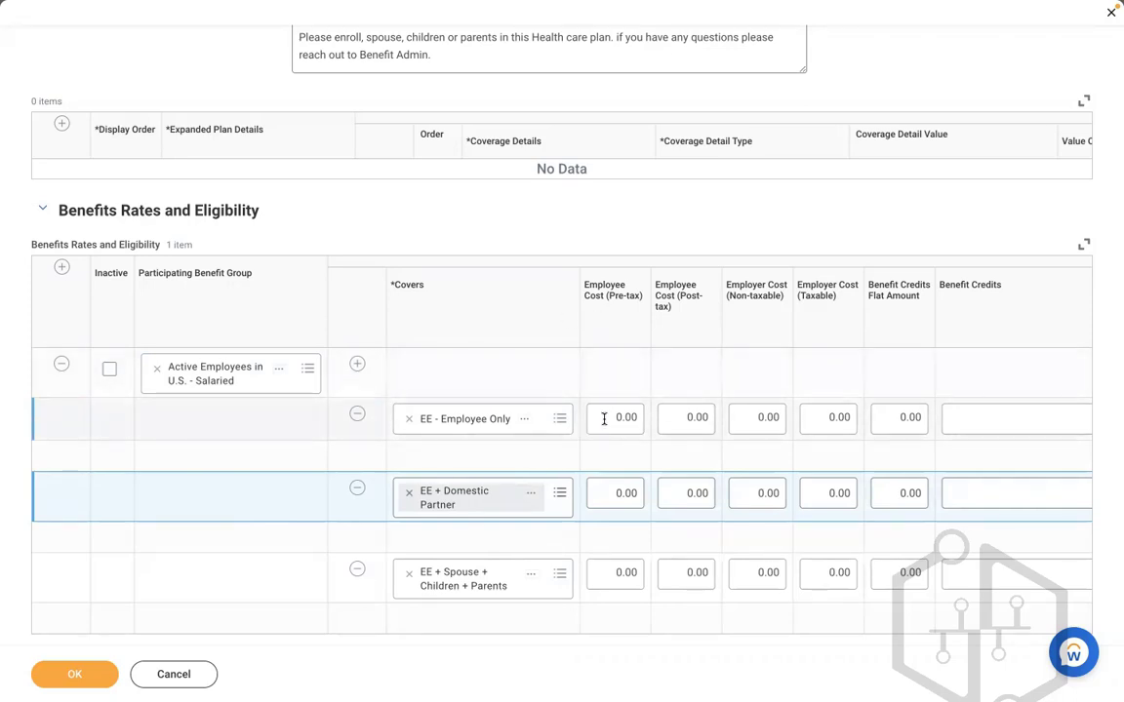
Step: Set the Employee Cost (Pre-tax) and Employer Cost (Non-taxable) of the EE - Employee Only coverage to 10 each
left_click(606, 418)
type("10")
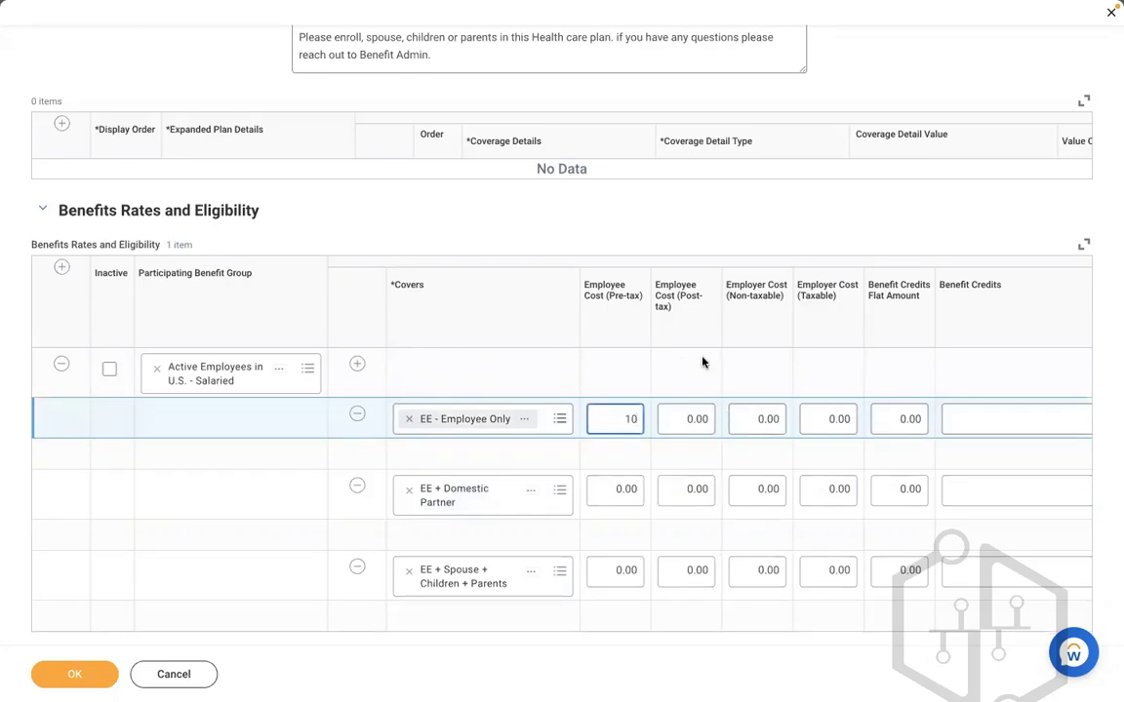
left_click(745, 423)
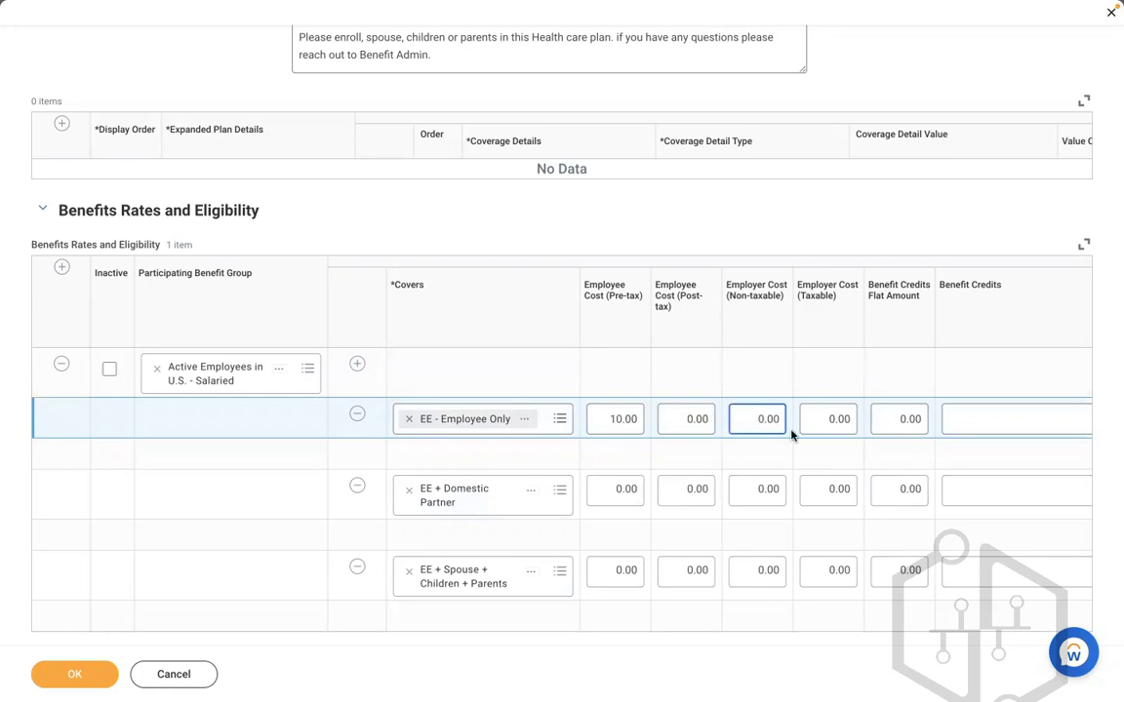
type("10")
Step: Set the Employee Cost (Pre-tax) and Employer Cost (Non-taxable) of the EE + Domestic Partner coverage to 20 each
left_click(611, 489)
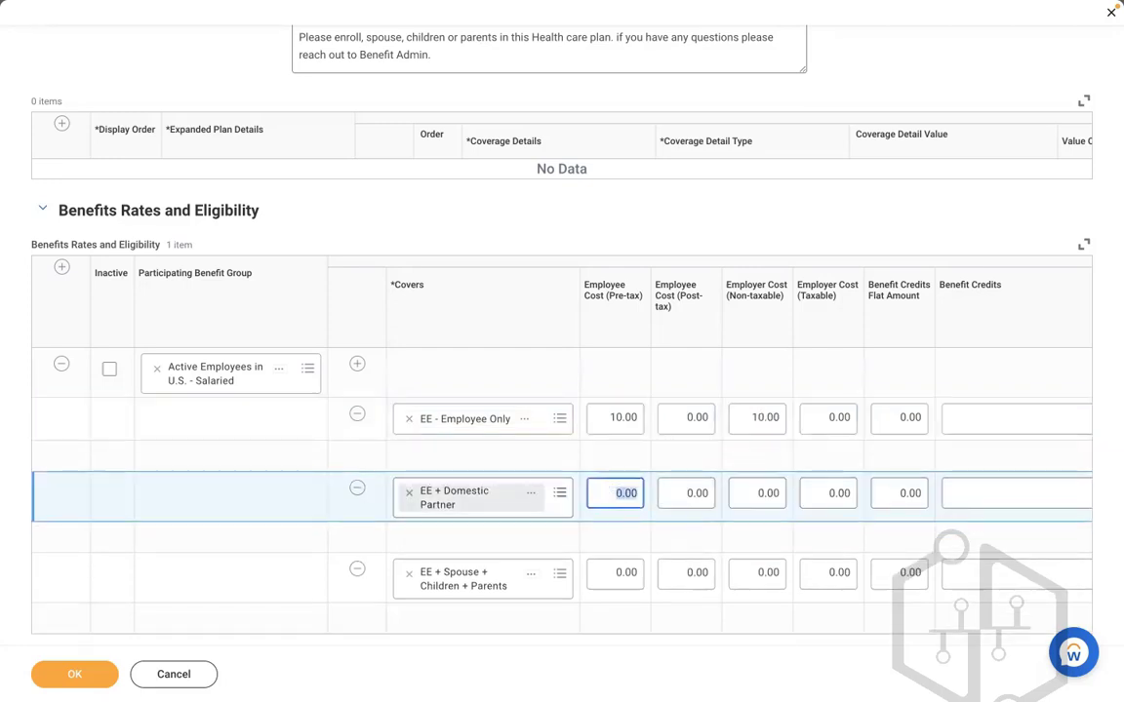
type("20")
left_click(757, 494)
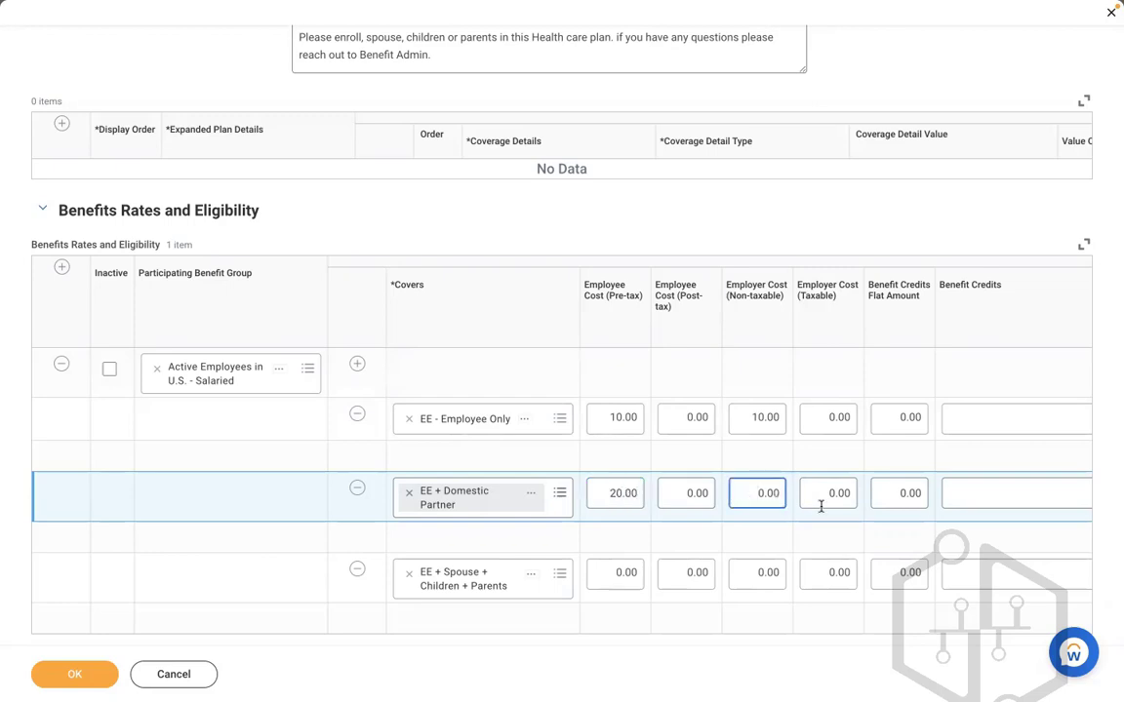
double_click(768, 492)
type("20")
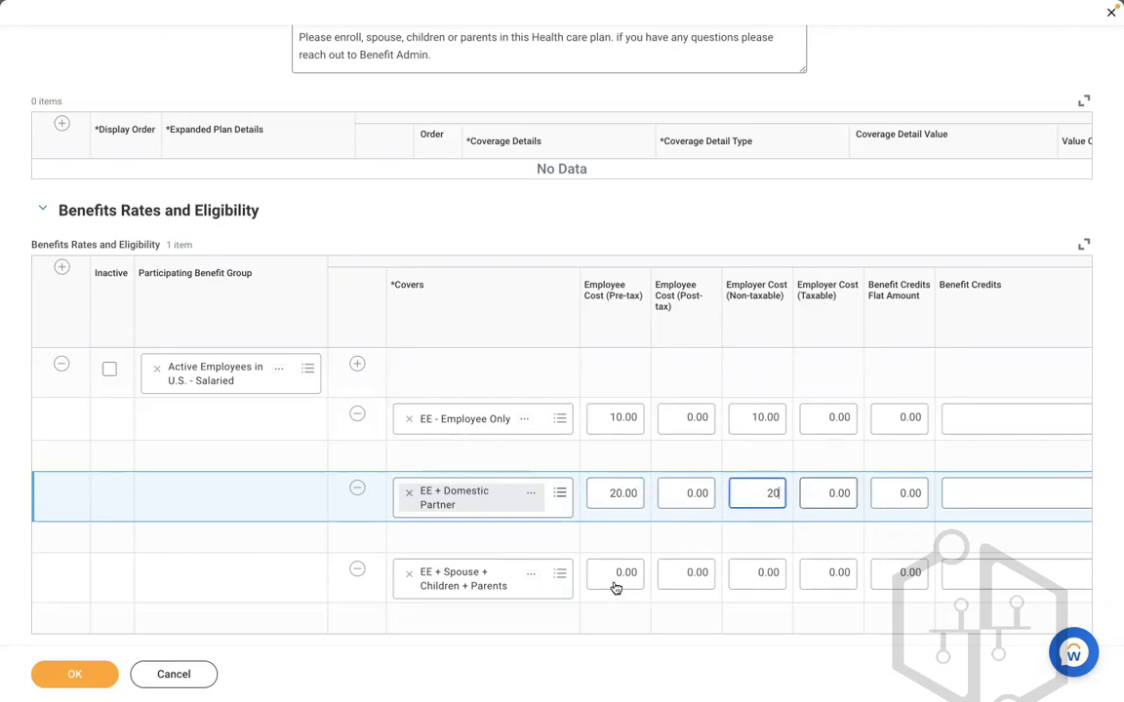
Step: Set the Employee Cost (Pre-tax) and Employer Cost (Non-taxable) of the EE + Spouse + Children + Parents coverage to 50 each
double_click(614, 582)
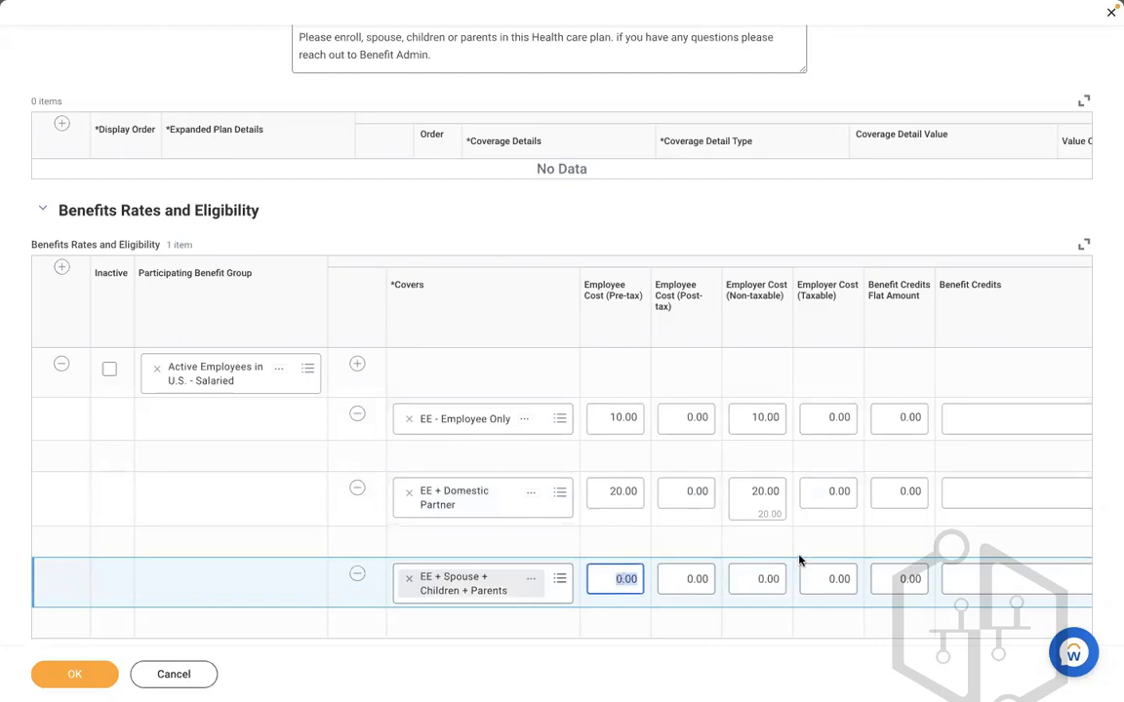
type("50")
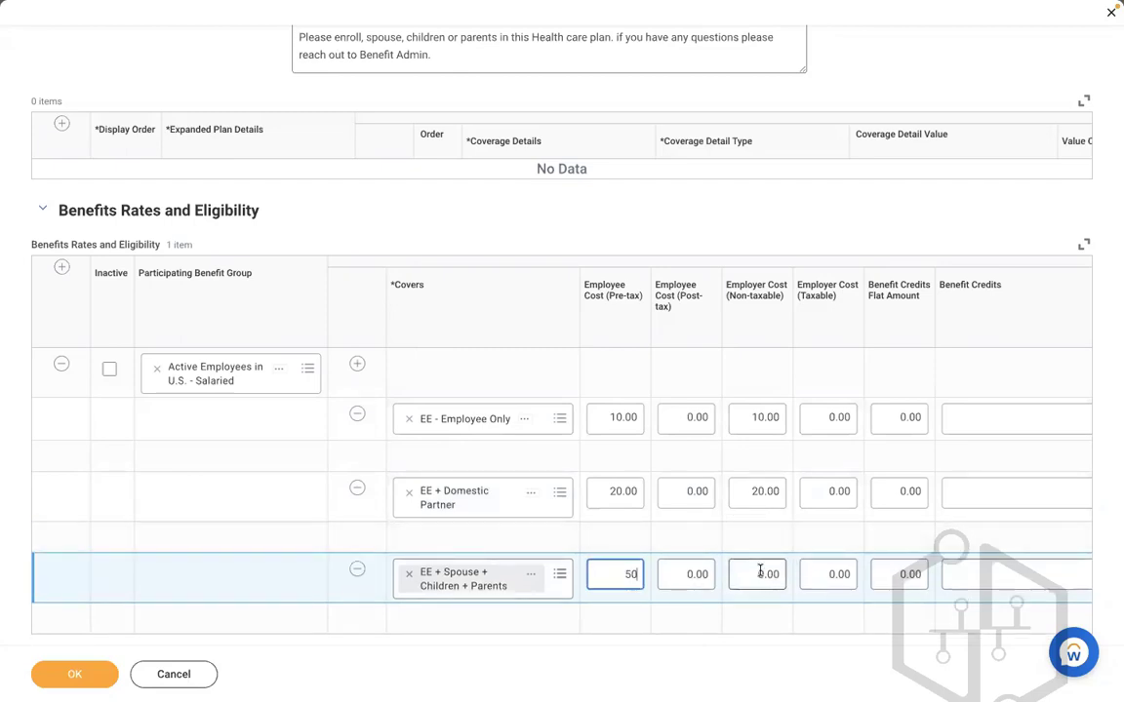
double_click(760, 574)
type("50")
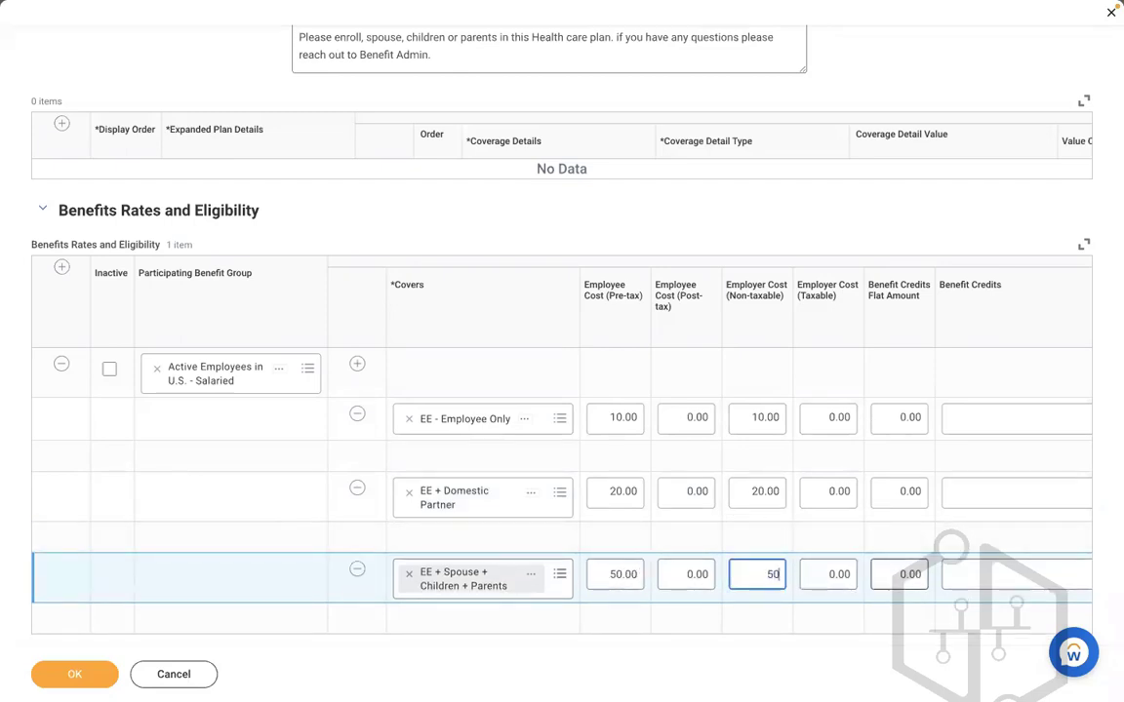
left_click(688, 632)
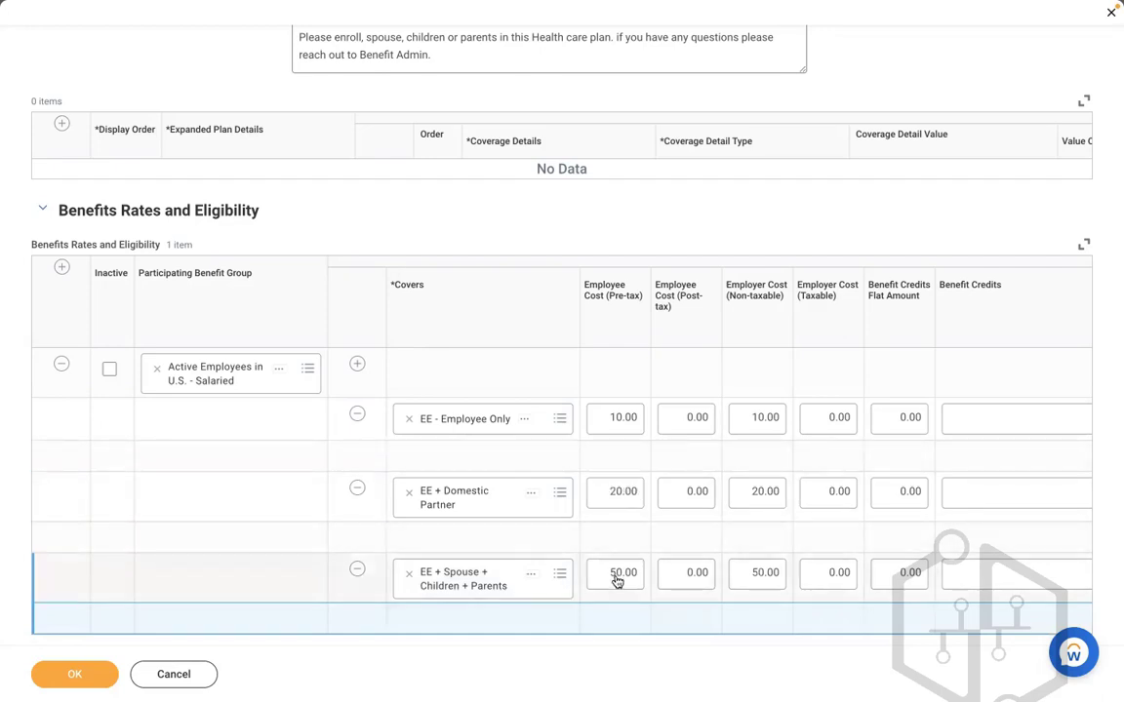
Step: Change the Employer Cost (Non-taxable) of the EE + Spouse + Children + Parents coverage to 20
left_click(746, 573)
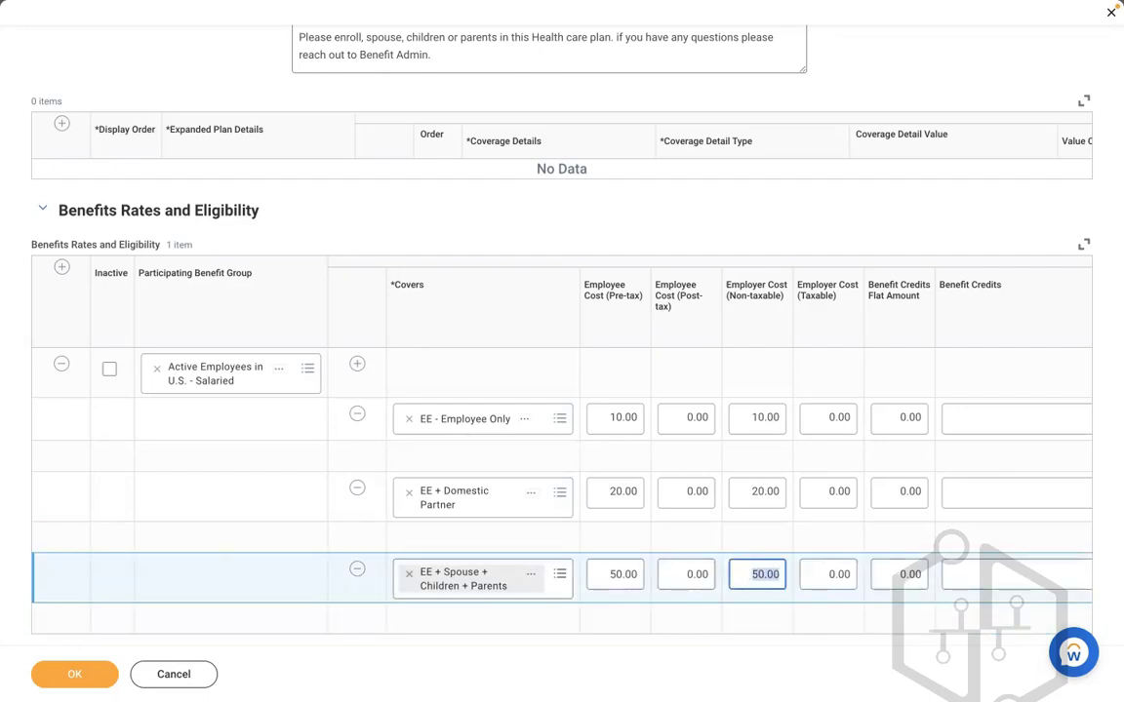
key("BackSpace")
type("20")
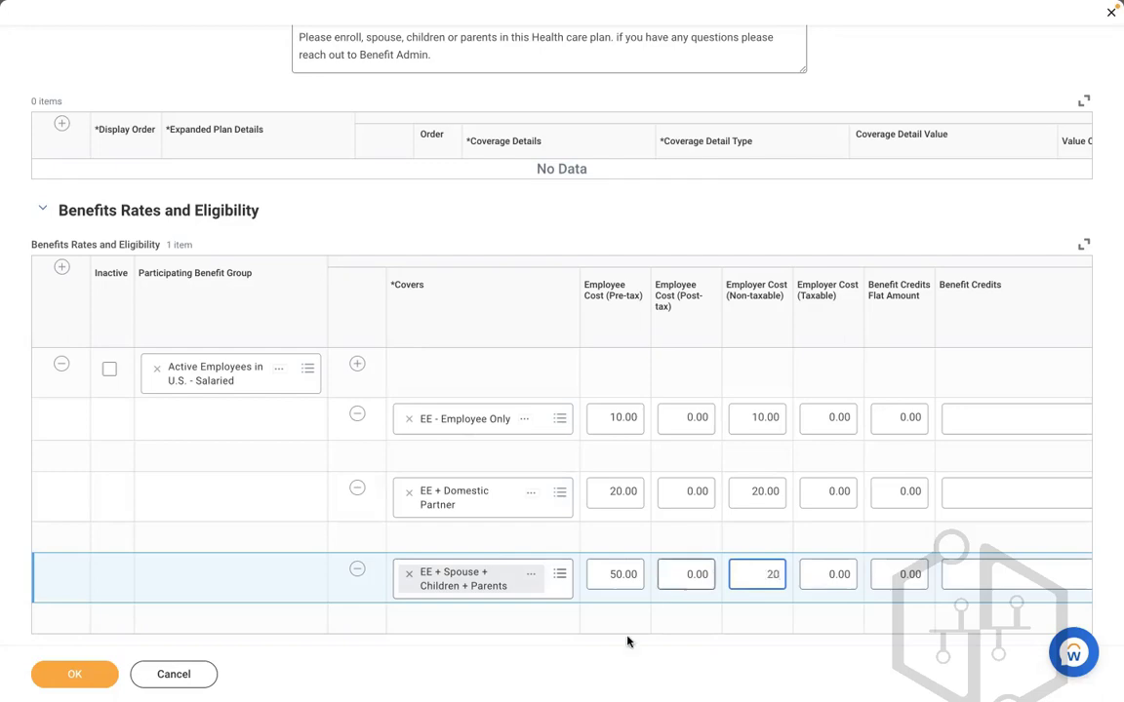
left_click(627, 641)
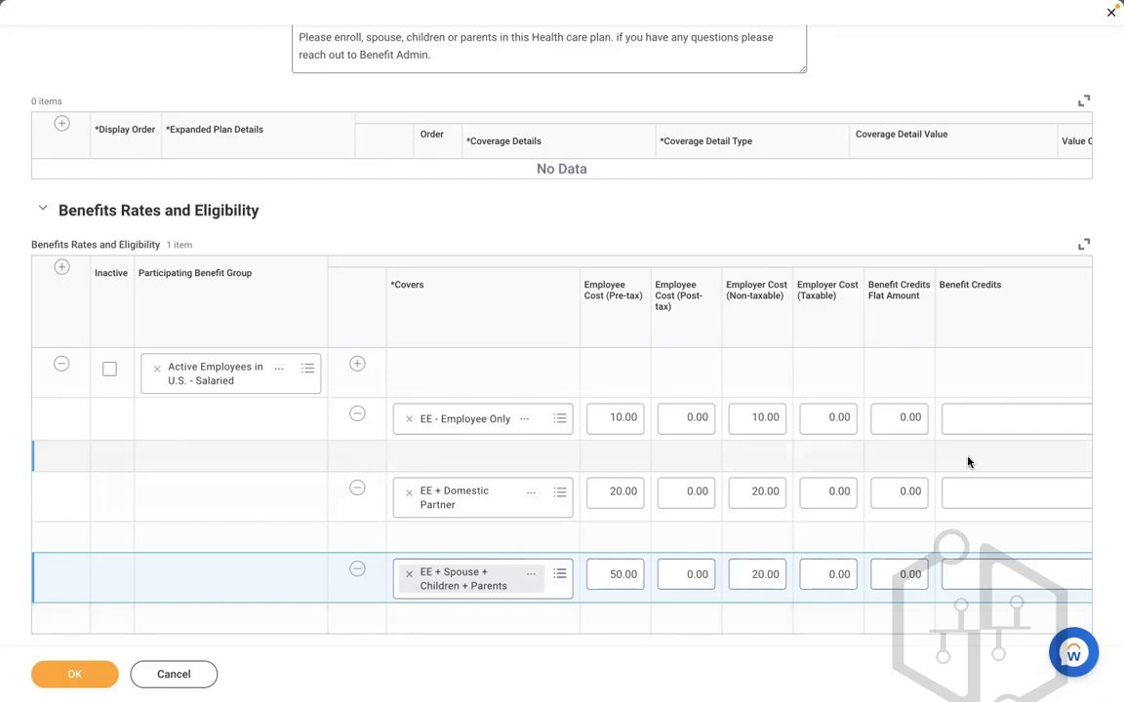
Step: Examine the remaining plan cost and payroll columns and the available benefit surcharges for the EE - Employee Only coverage
left_click(826, 380)
scroll(825, 381, "right", 6)
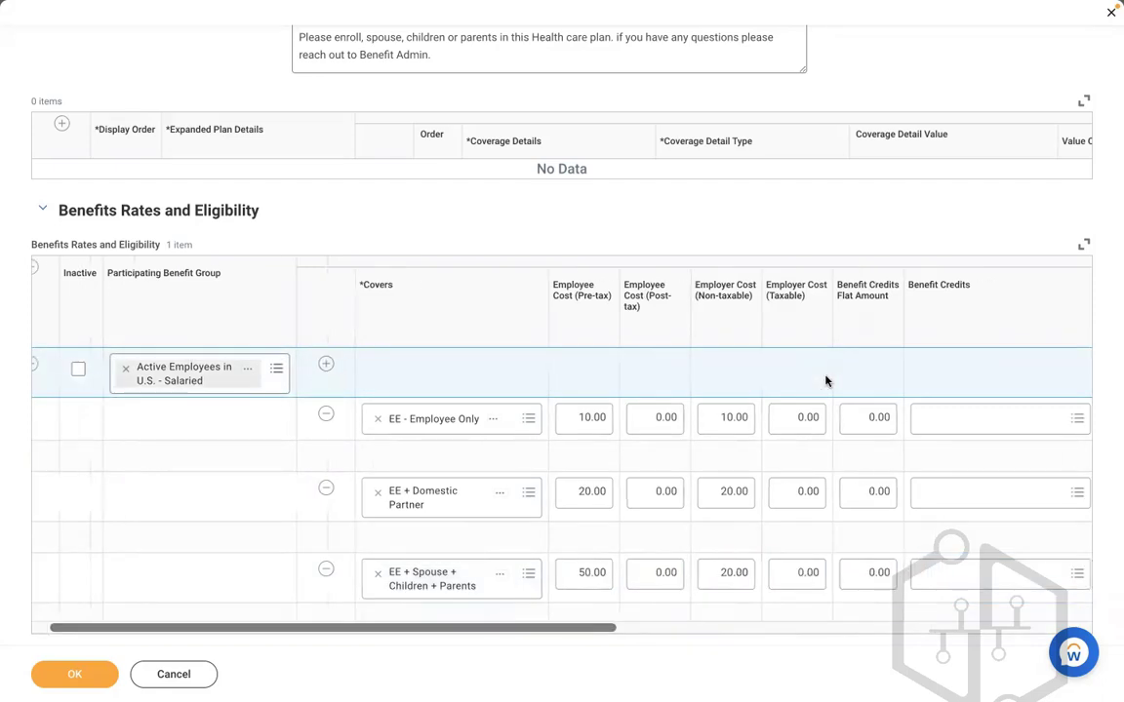
scroll(825, 380, "right", 6)
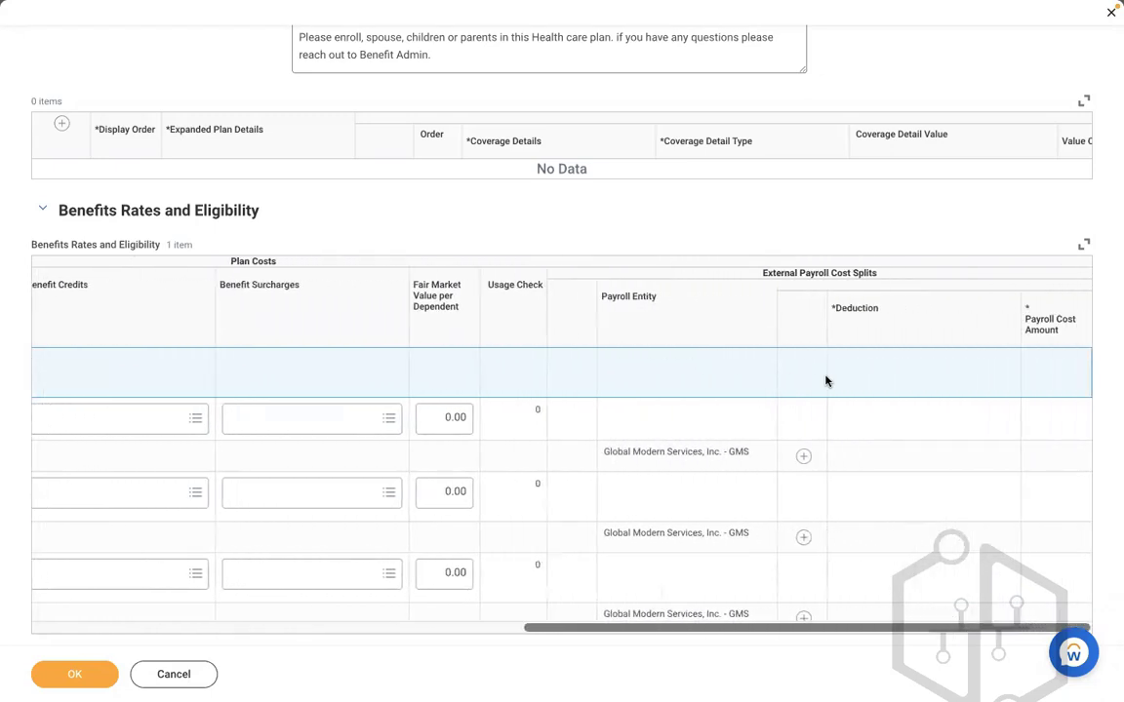
scroll(825, 381, "left", 2)
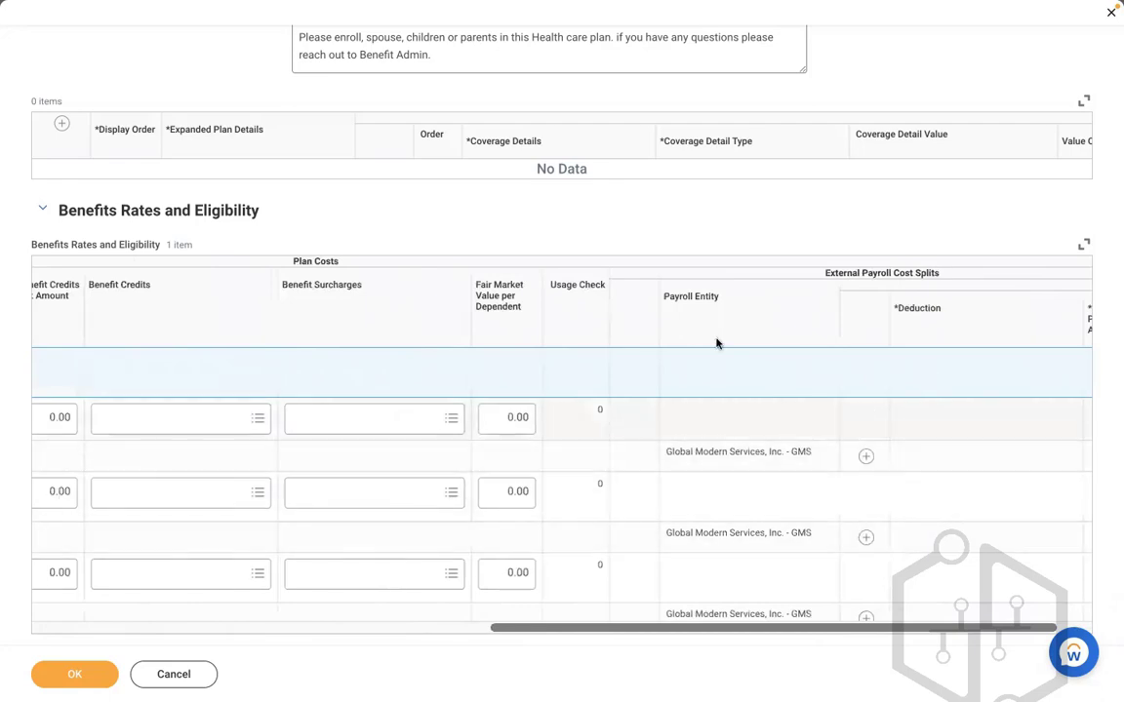
scroll(739, 369, "left", 8)
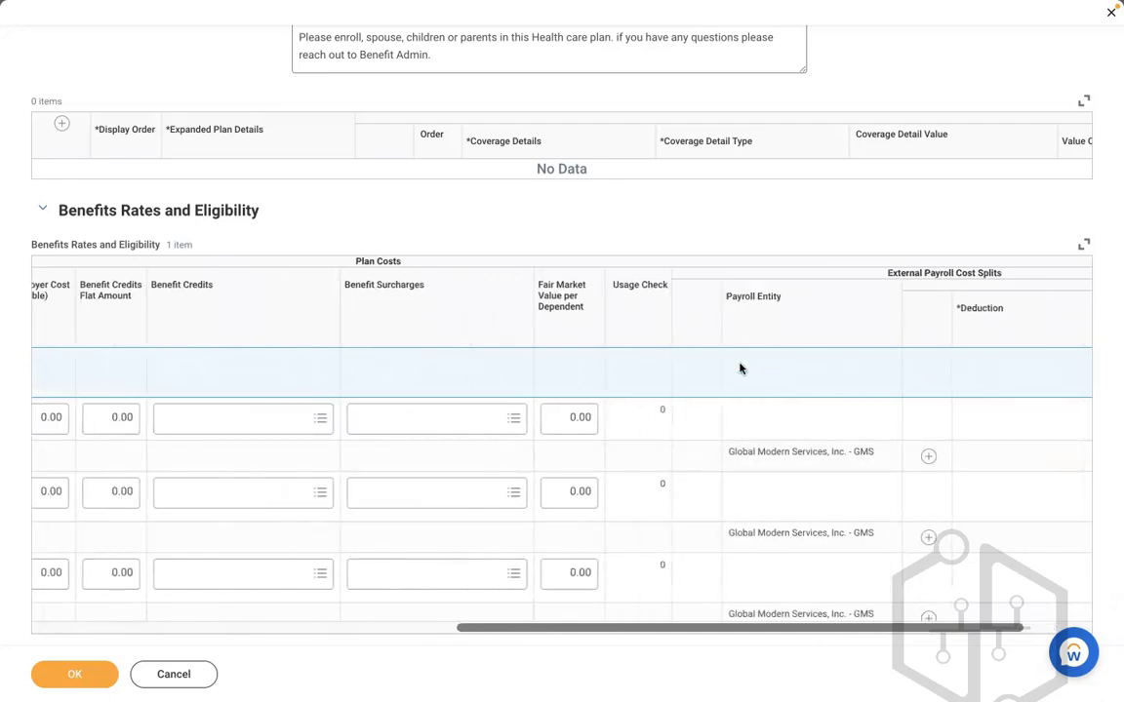
scroll(739, 368, "left", 3)
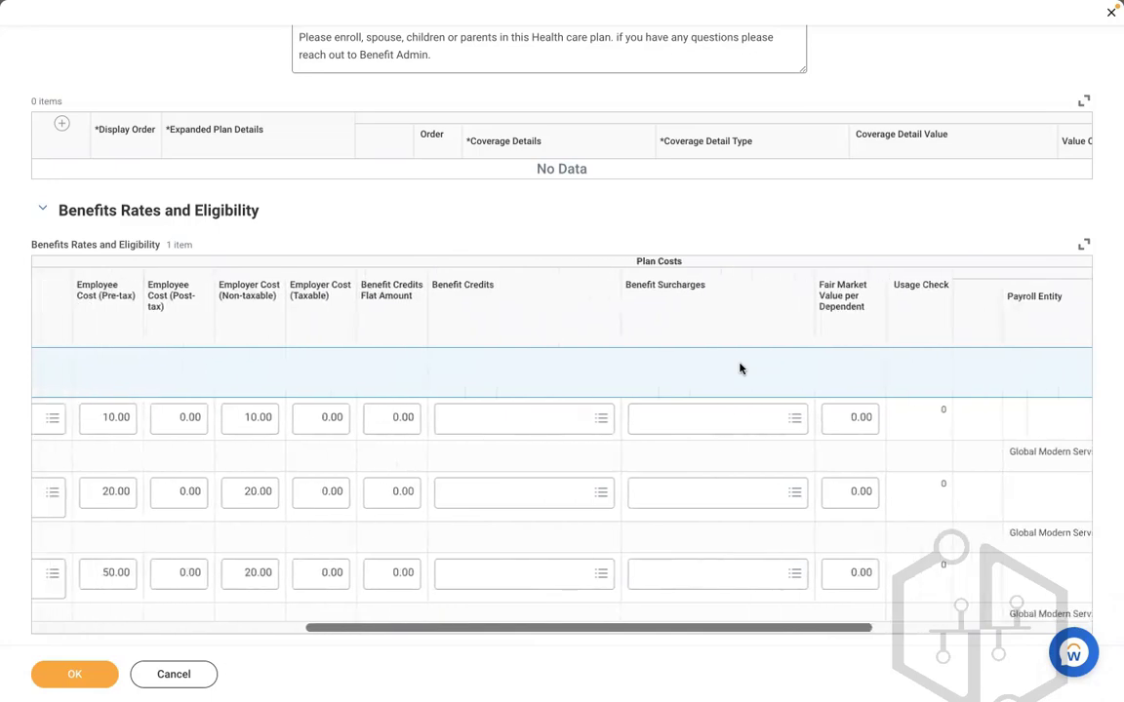
left_click(733, 425)
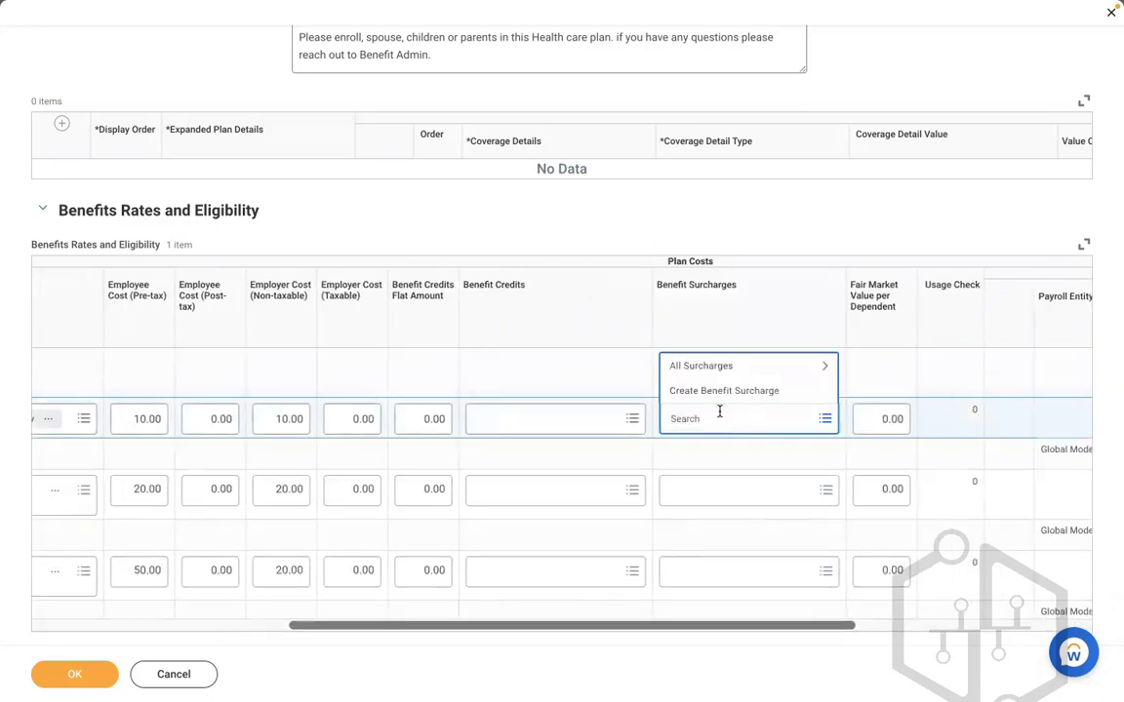
left_click(700, 366)
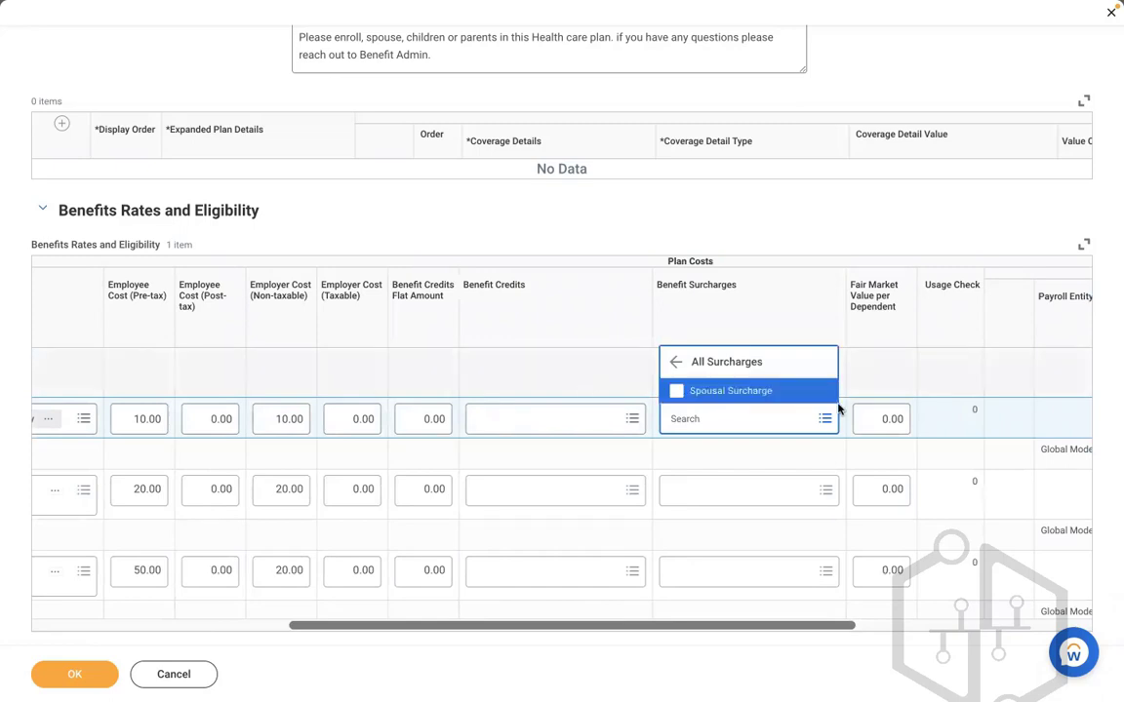
left_click(607, 365)
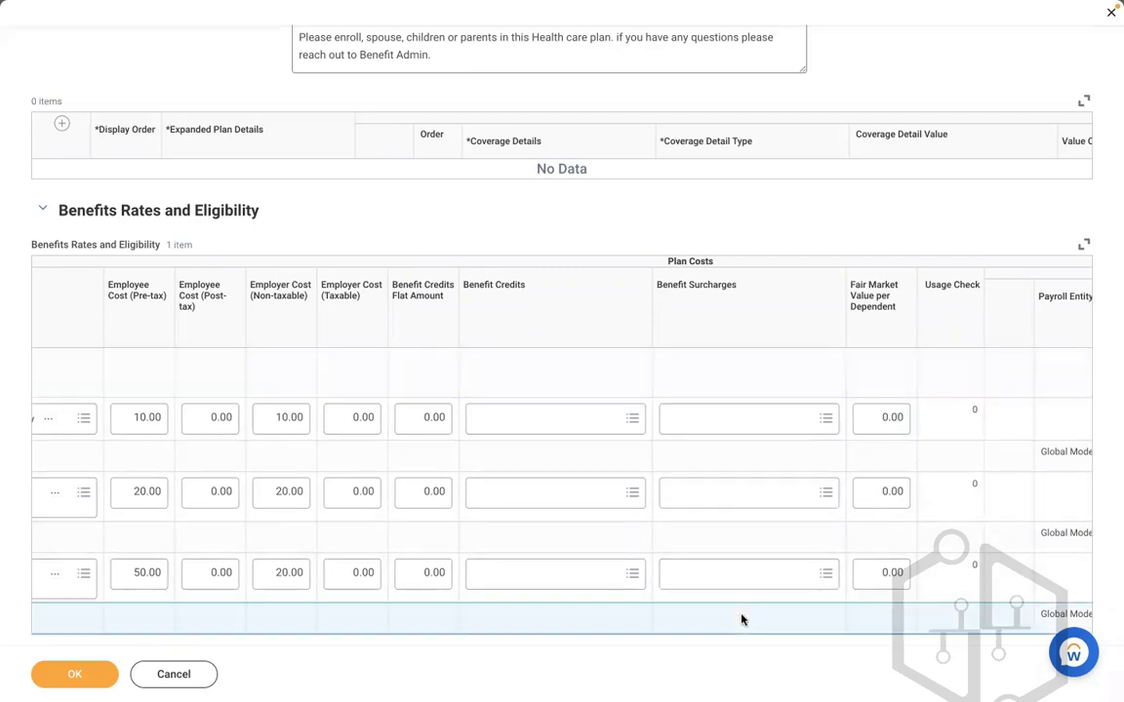
scroll(741, 619, "left", 5)
scroll(741, 619, "left", 3)
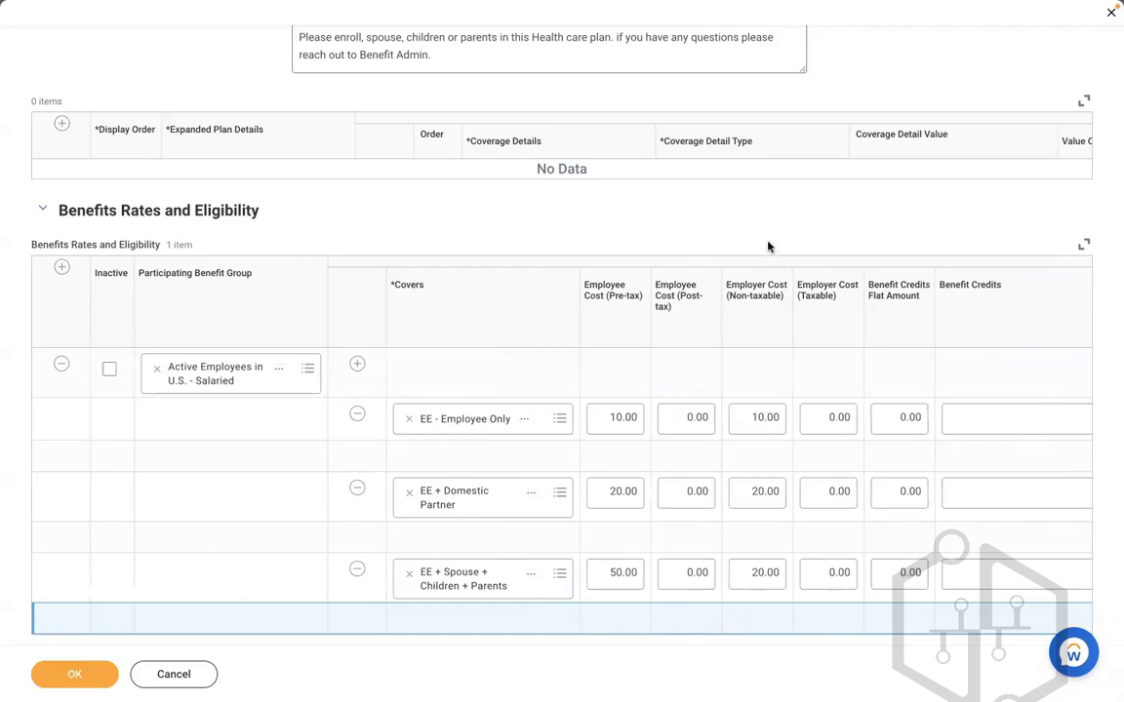
Step: Review the plan entries and submit the RBS - Met Life medical benefit plan
scroll(735, 239, "up", 5)
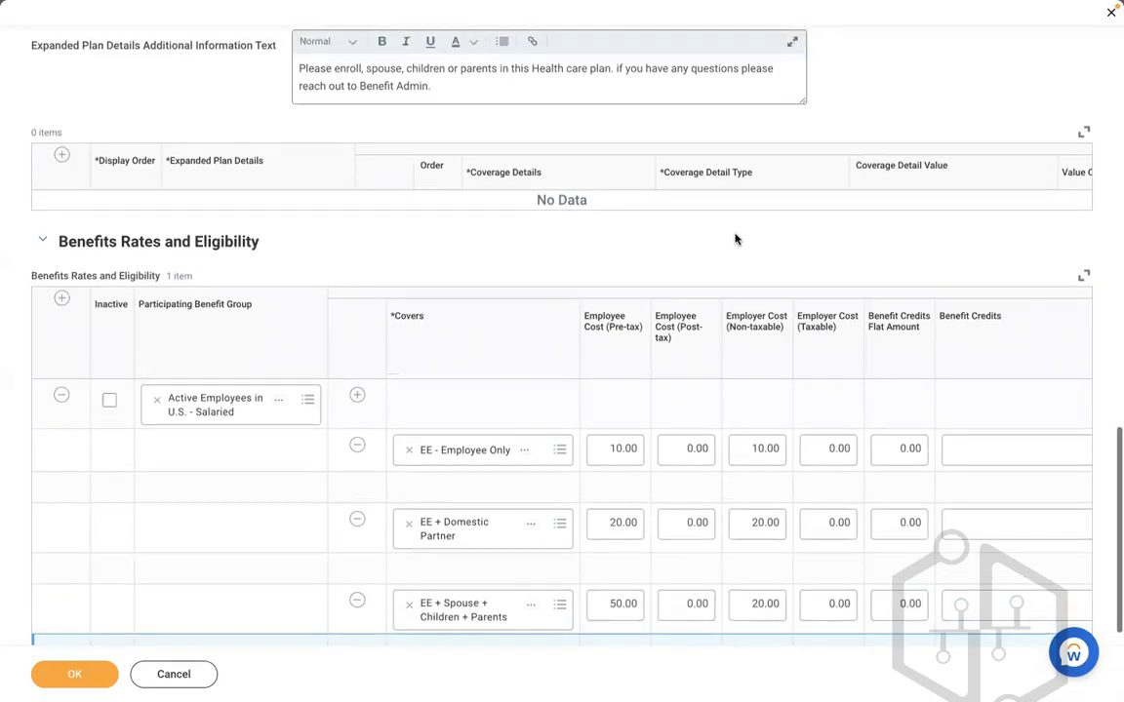
scroll(735, 239, "up", 10)
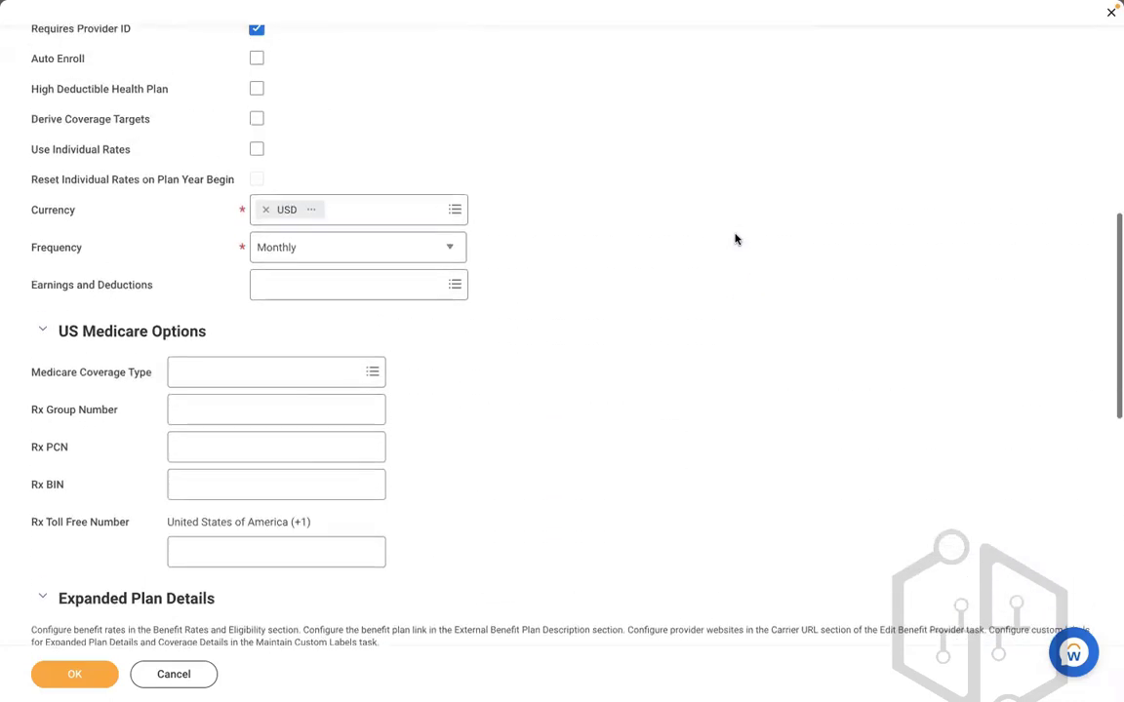
scroll(736, 239, "down", 3)
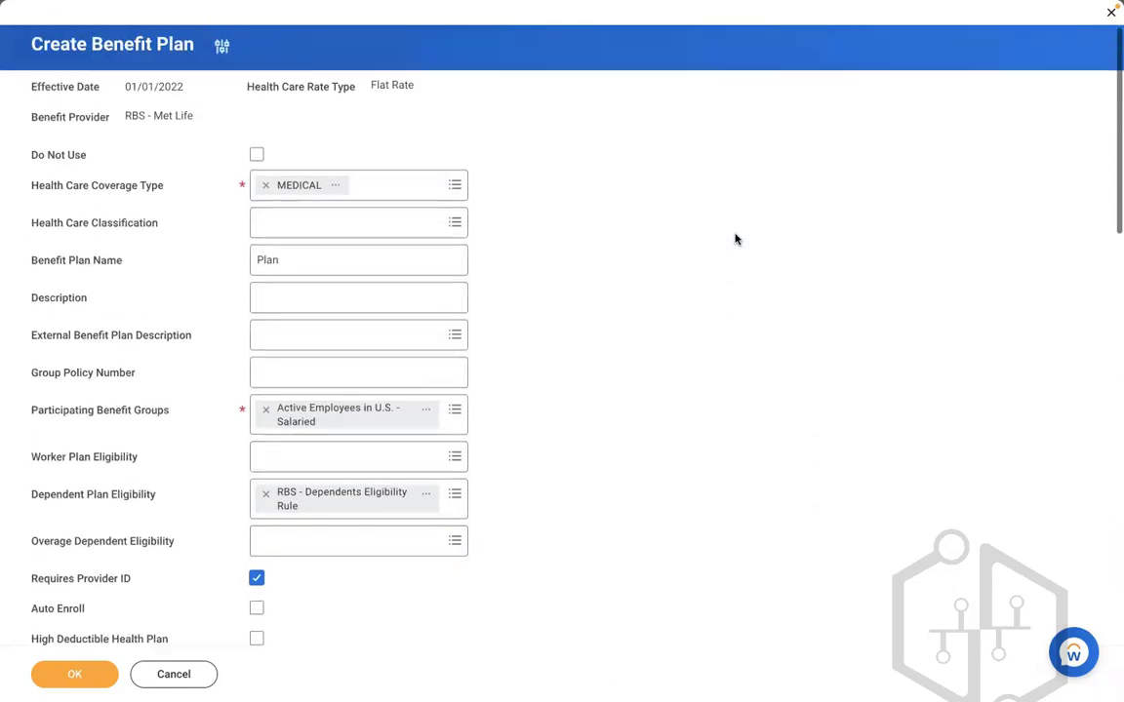
scroll(736, 239, "down", 12)
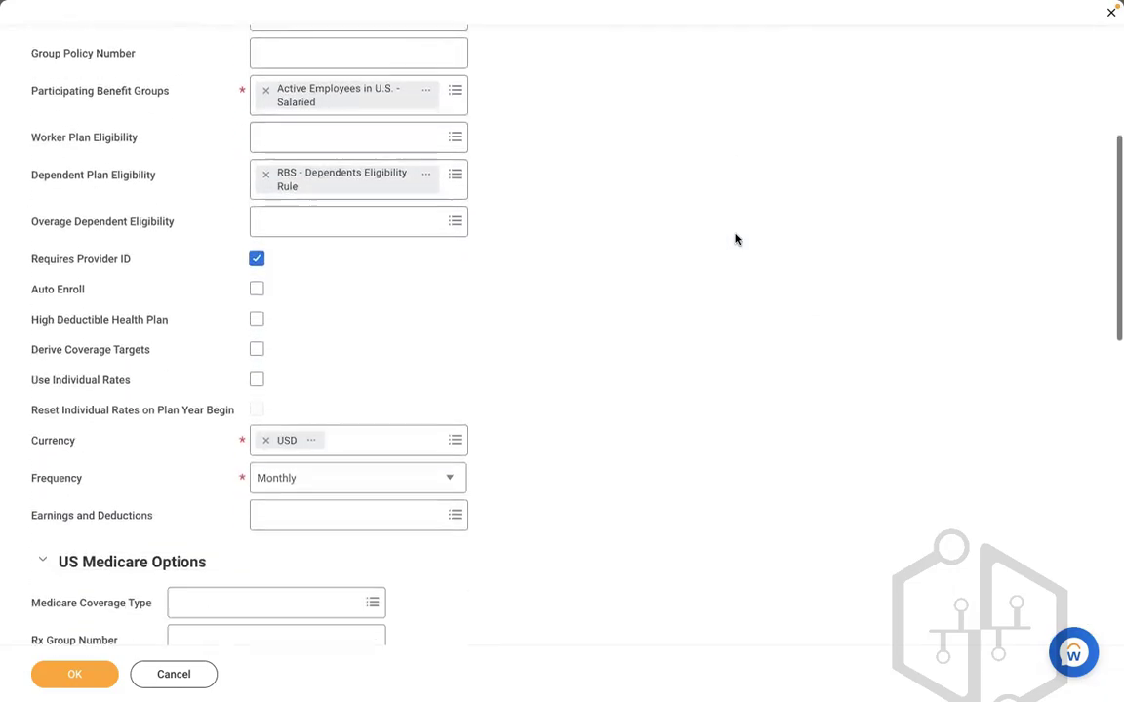
scroll(735, 239, "down", 5)
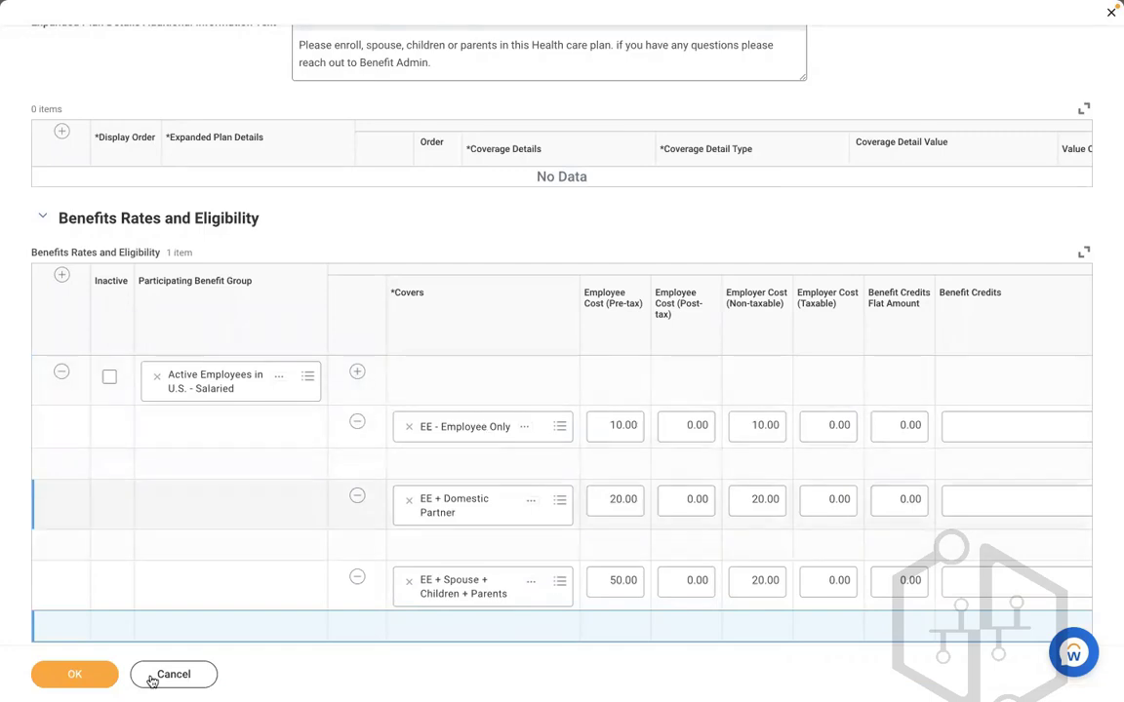
left_click(78, 674)
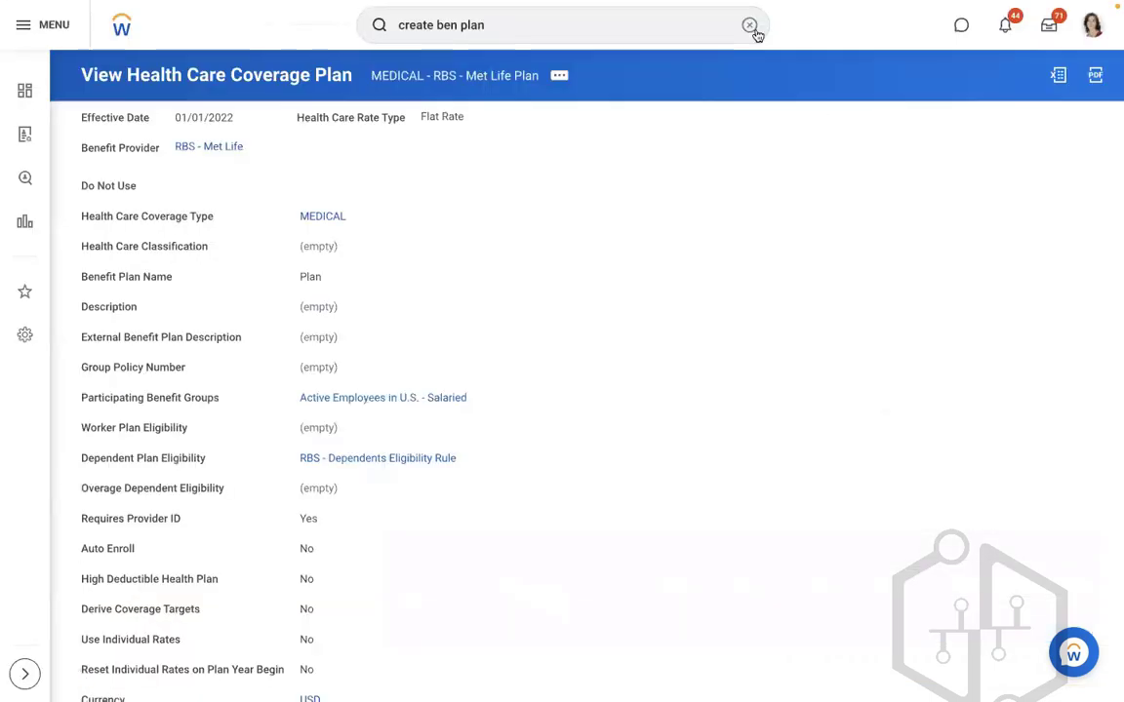
left_click(749, 26)
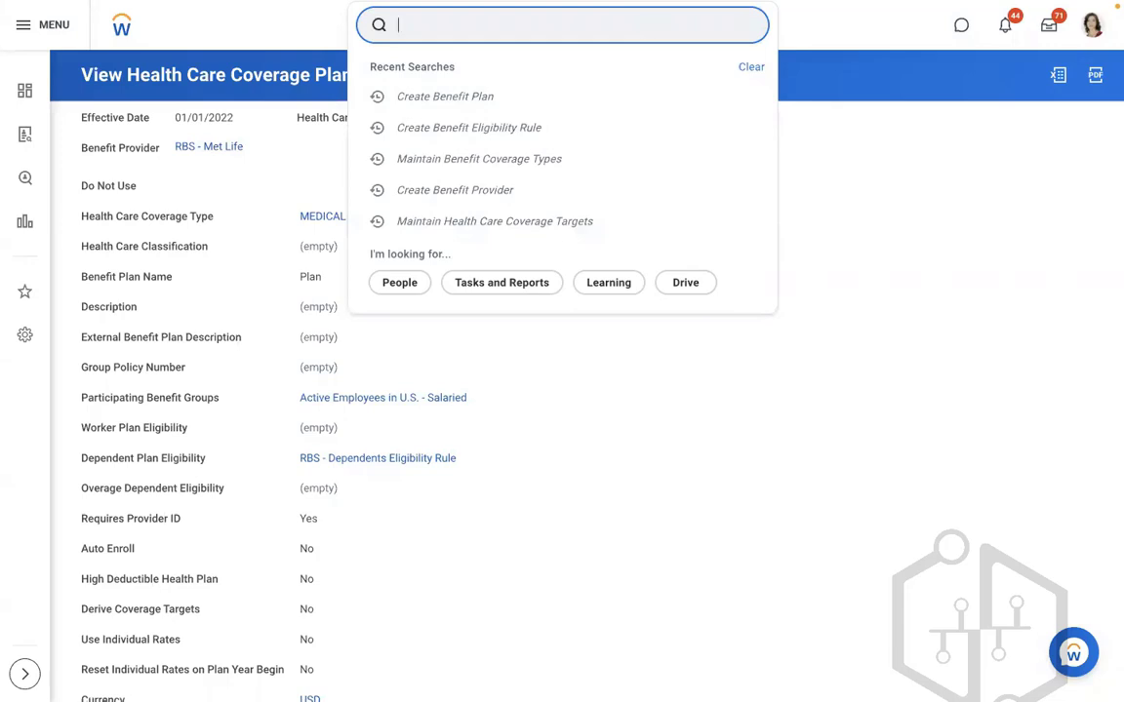
type("create b")
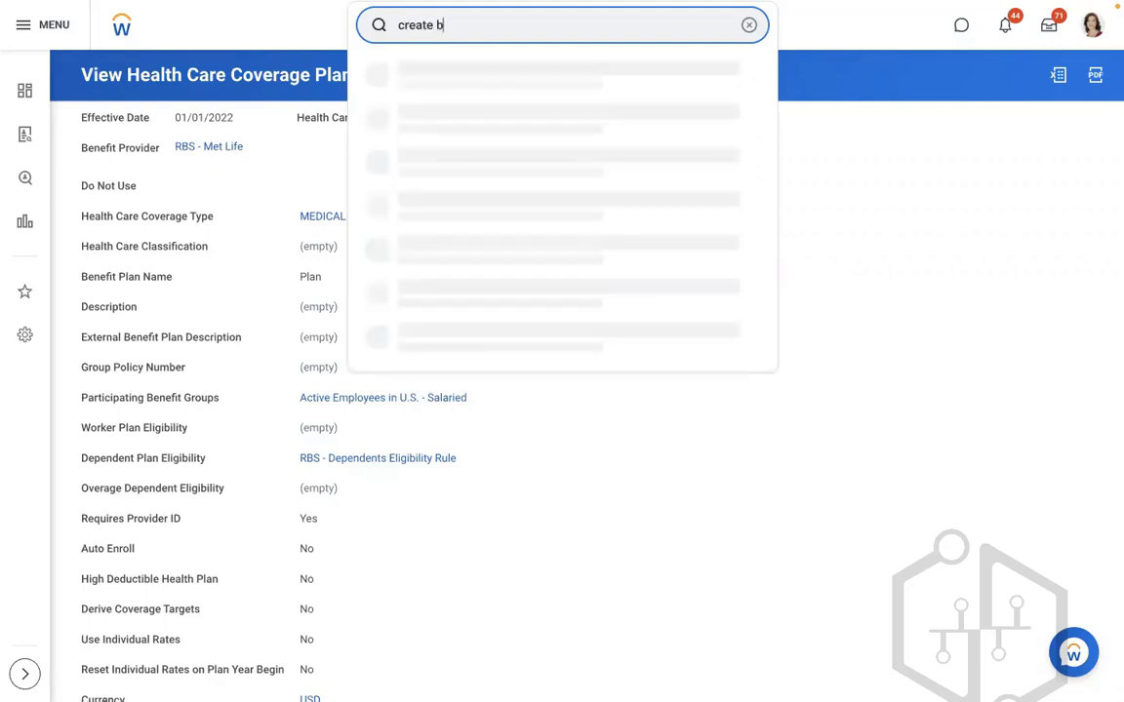
type("en plan")
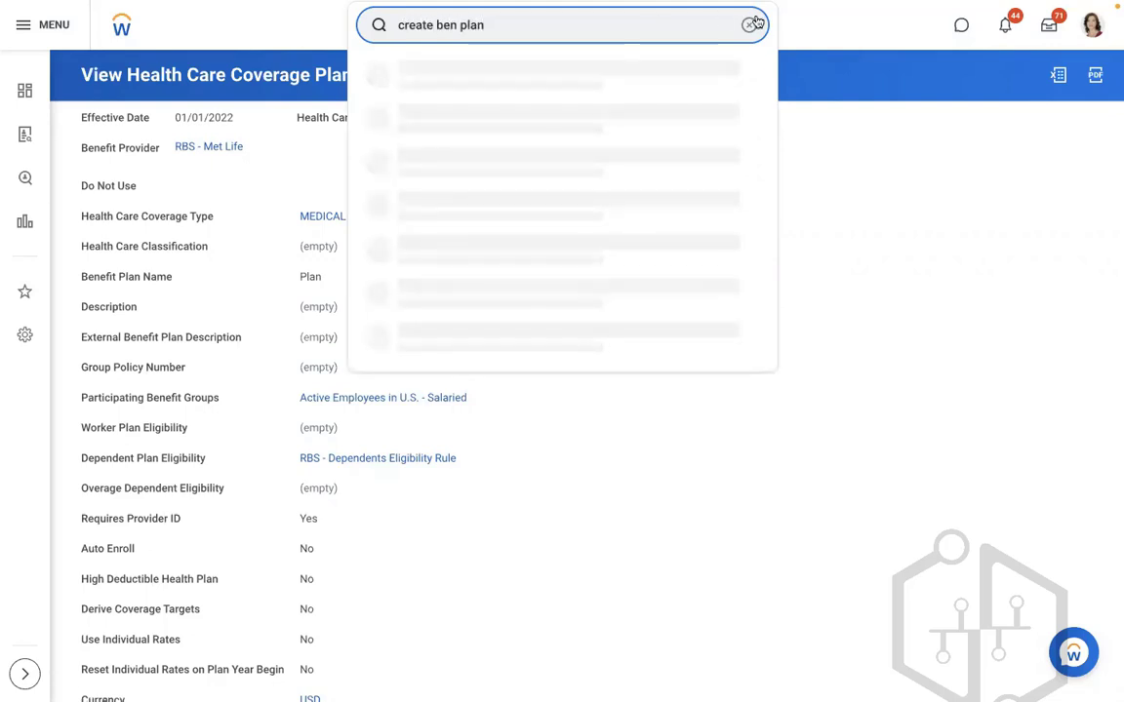
left_click(755, 24)
Step: Find the Create Benefit Event Type task and name the new event type "RBS - Health Care"
type("create ben ")
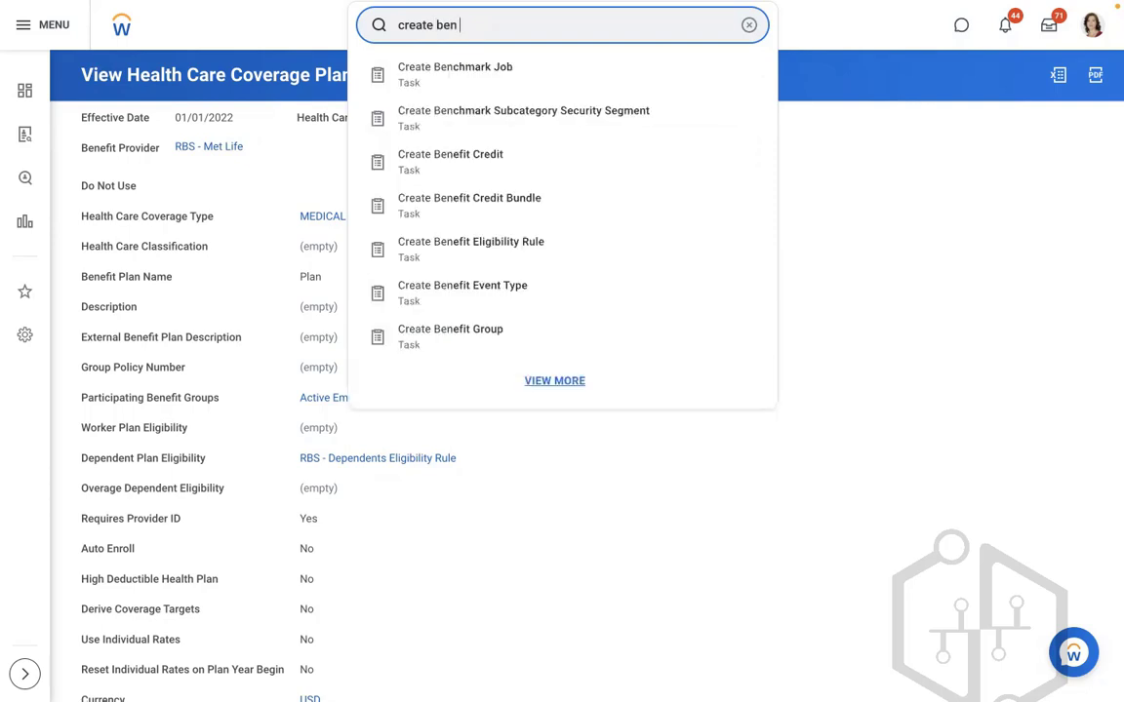
type("eve")
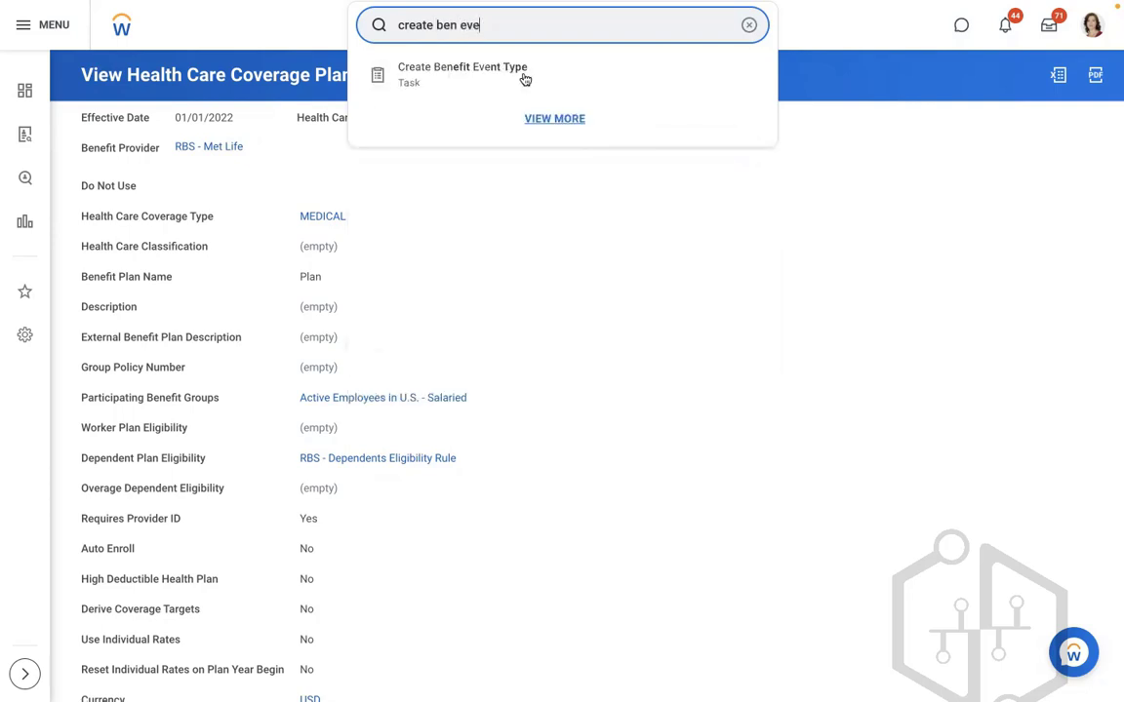
left_click(522, 76)
left_click(276, 137)
type("RBS ")
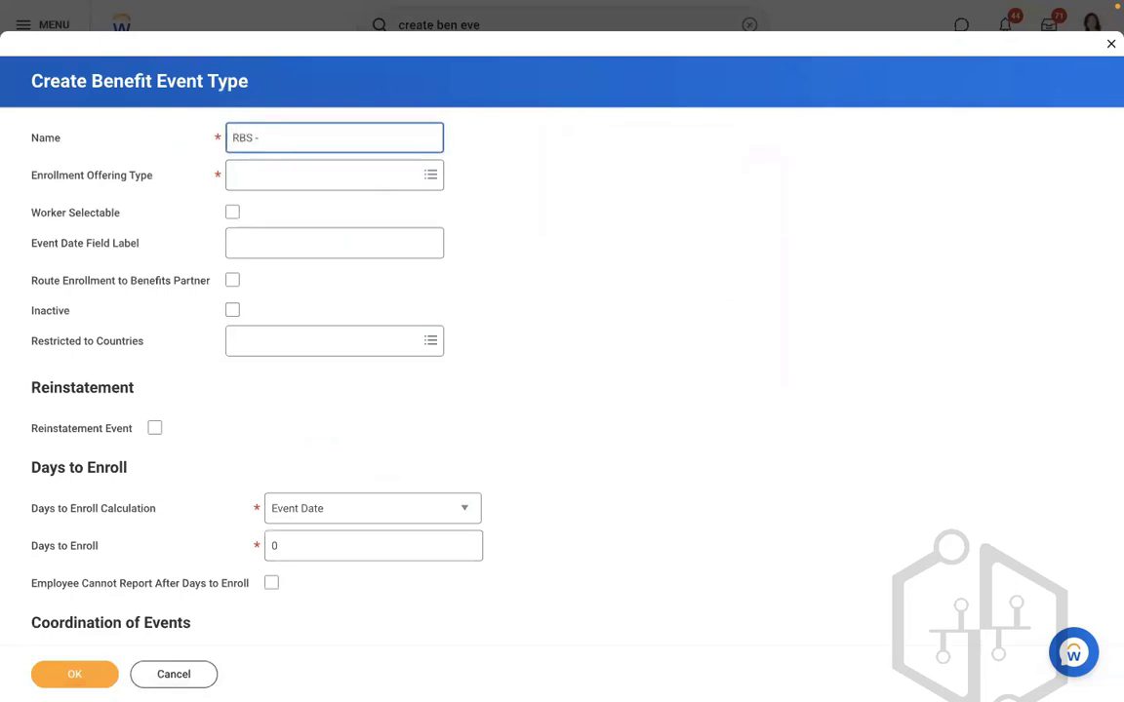
type("- Health Care")
Step: Set the event type's Enrollment Offering Type to the MEDICAL health care coverage type
left_click(284, 170)
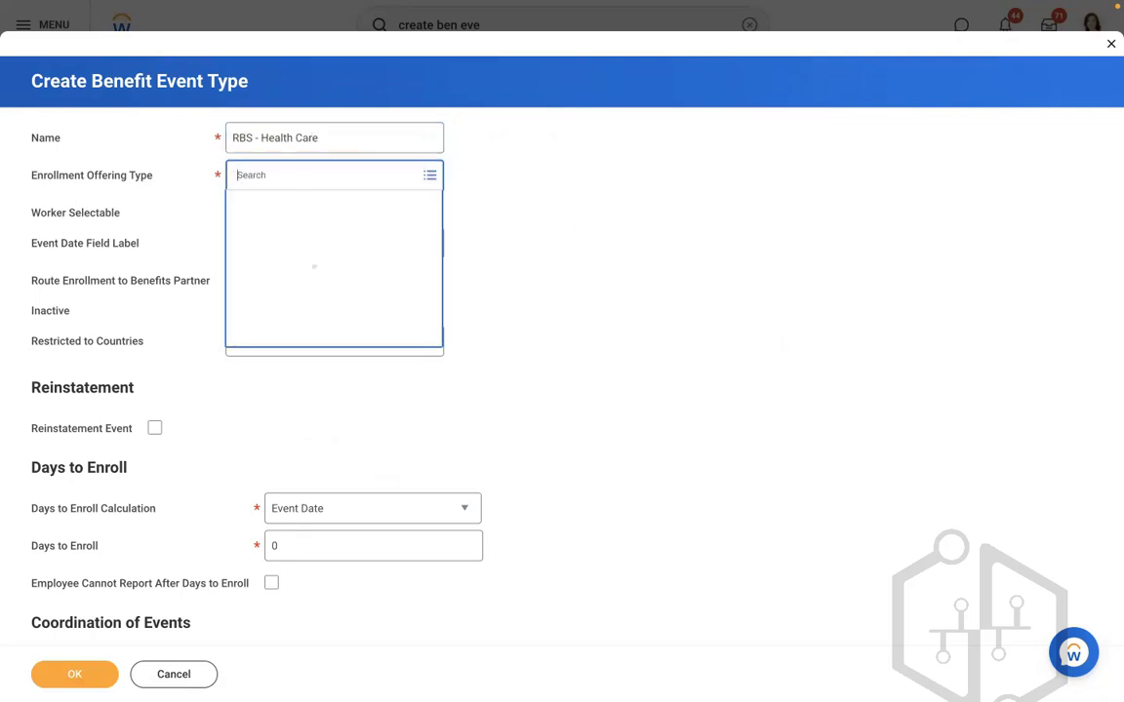
type("rbs")
key("Return")
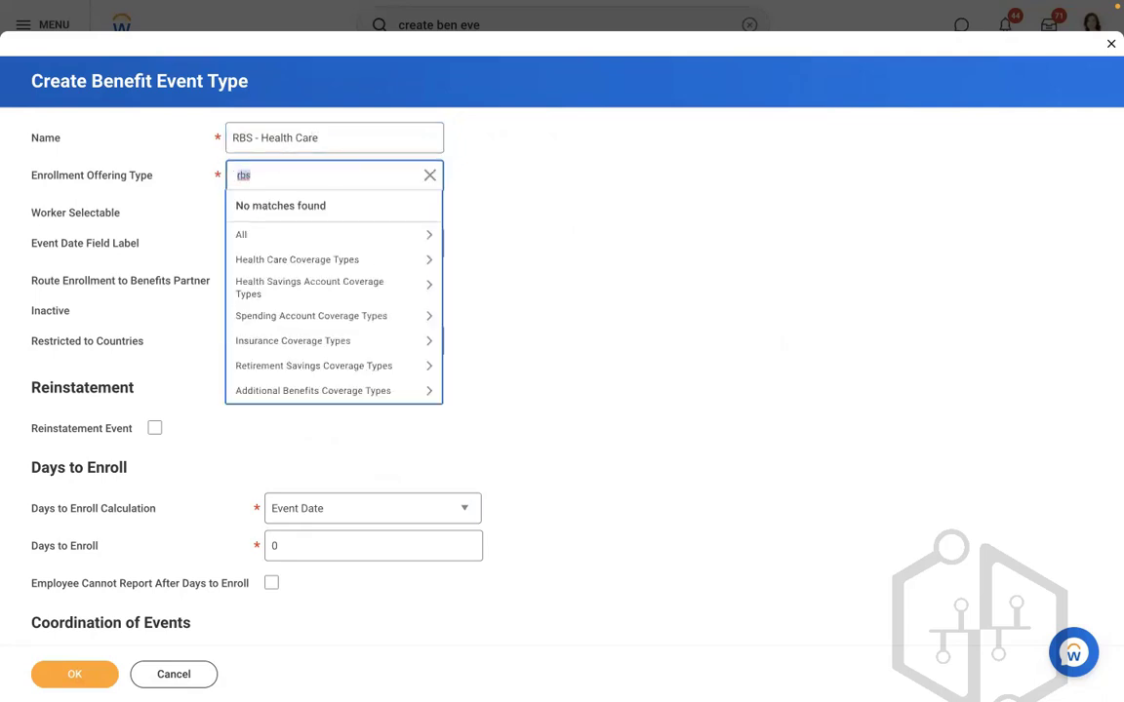
left_click(306, 261)
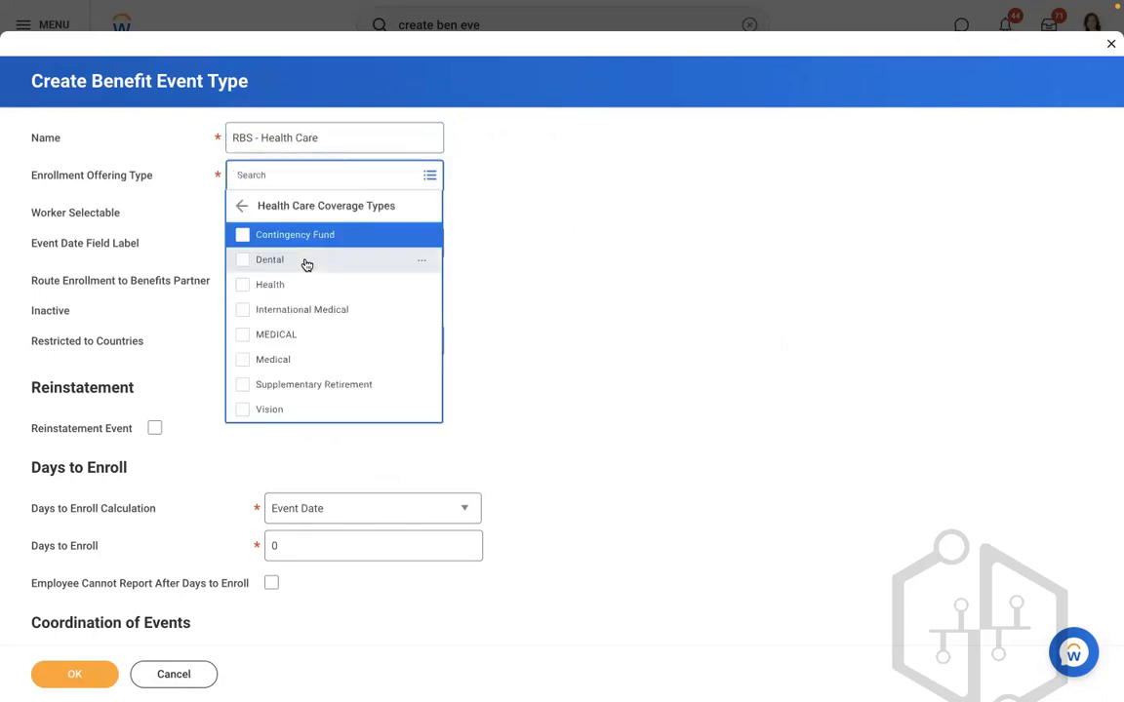
left_click(258, 334)
left_click(567, 228)
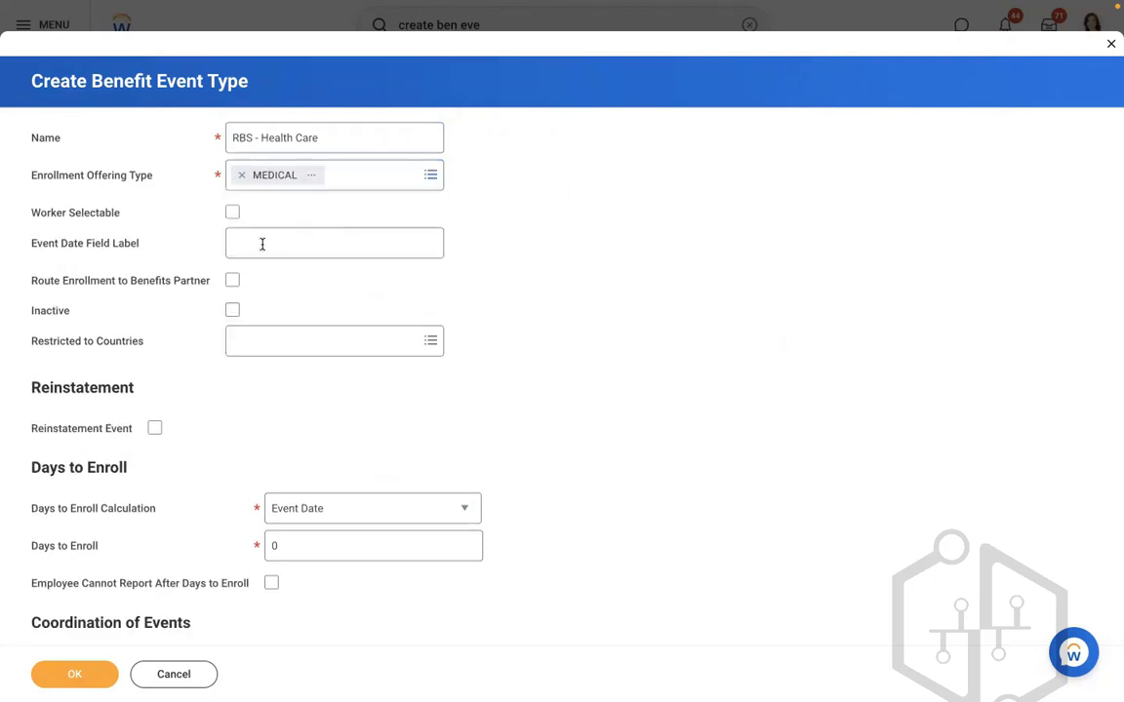
Step: Restrict the RBS - Health Care event type to the United States of America
left_click(271, 336)
type("USA")
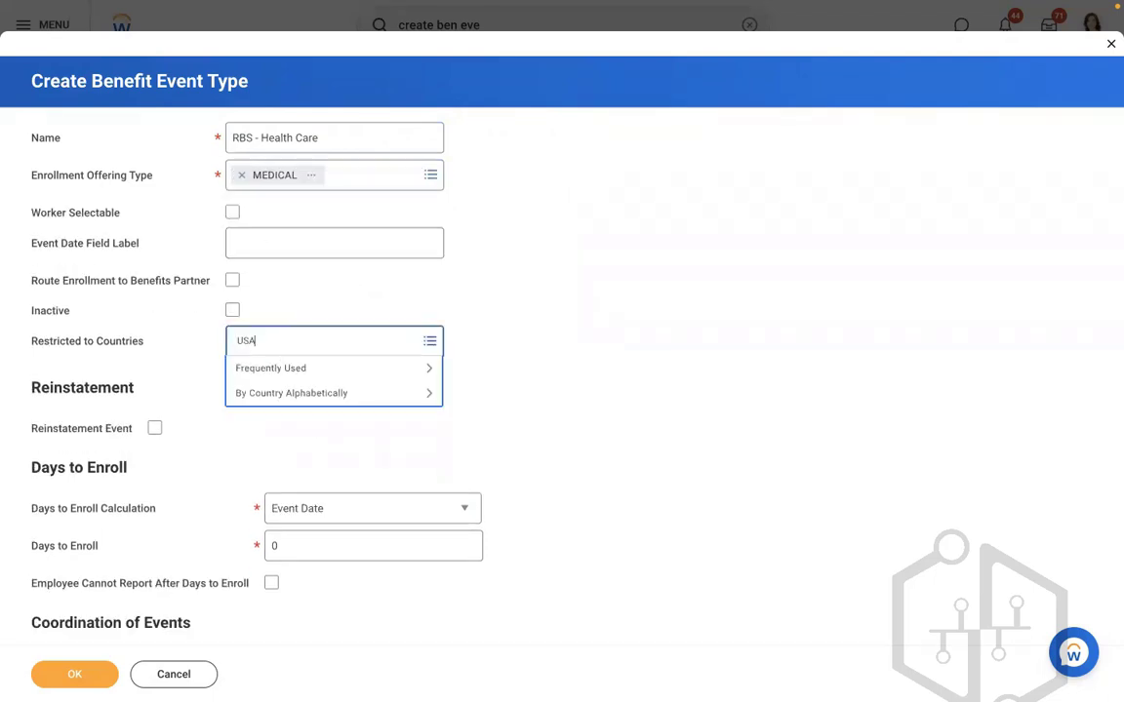
key("Return")
left_click(291, 474)
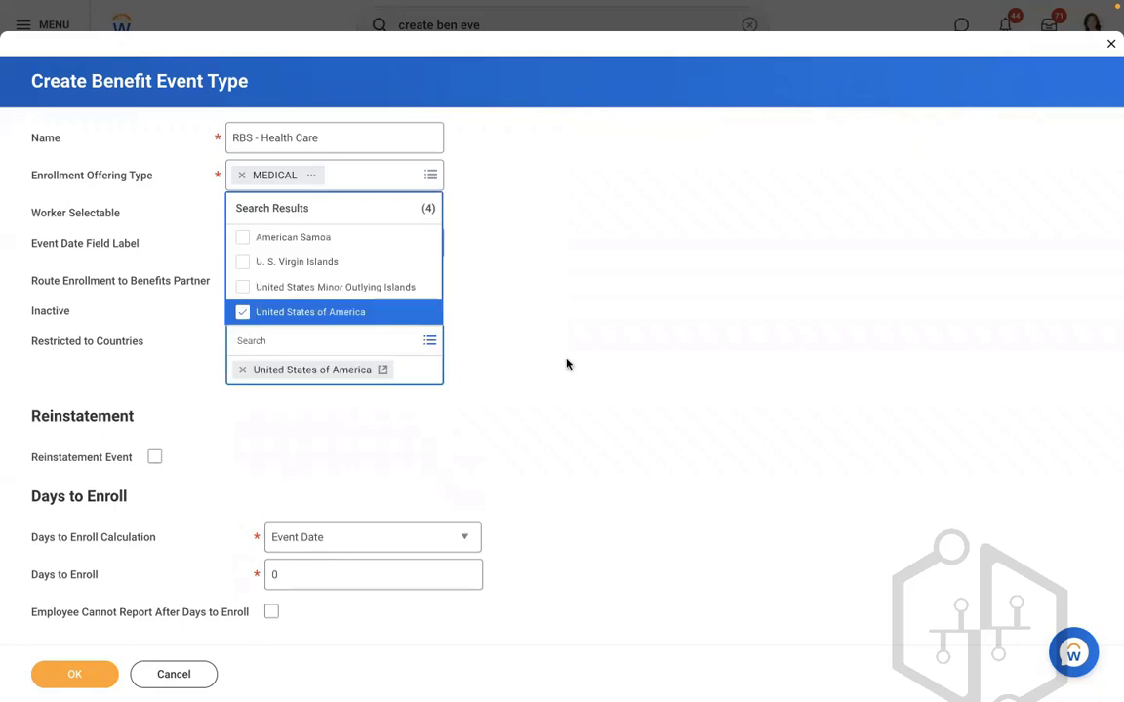
left_click(564, 362)
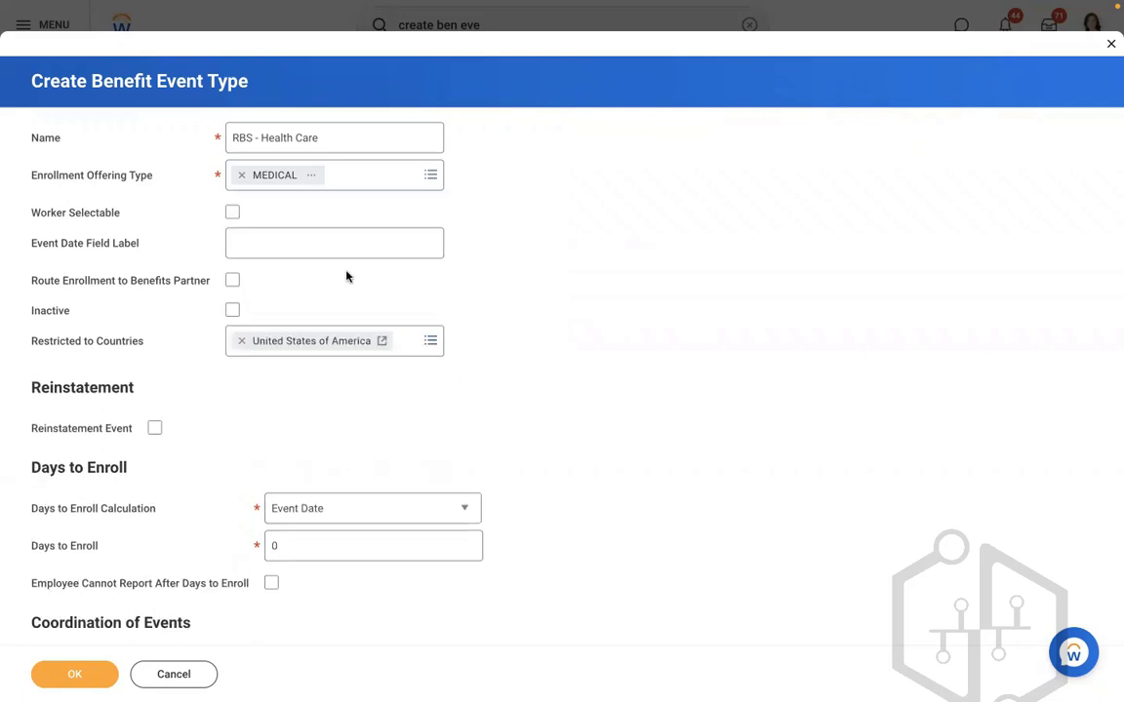
Step: Route enrollment to the benefits partner, set Days to Enroll to 10, and submit the benefit event type
left_click(232, 280)
left_click(54, 668)
key("Return")
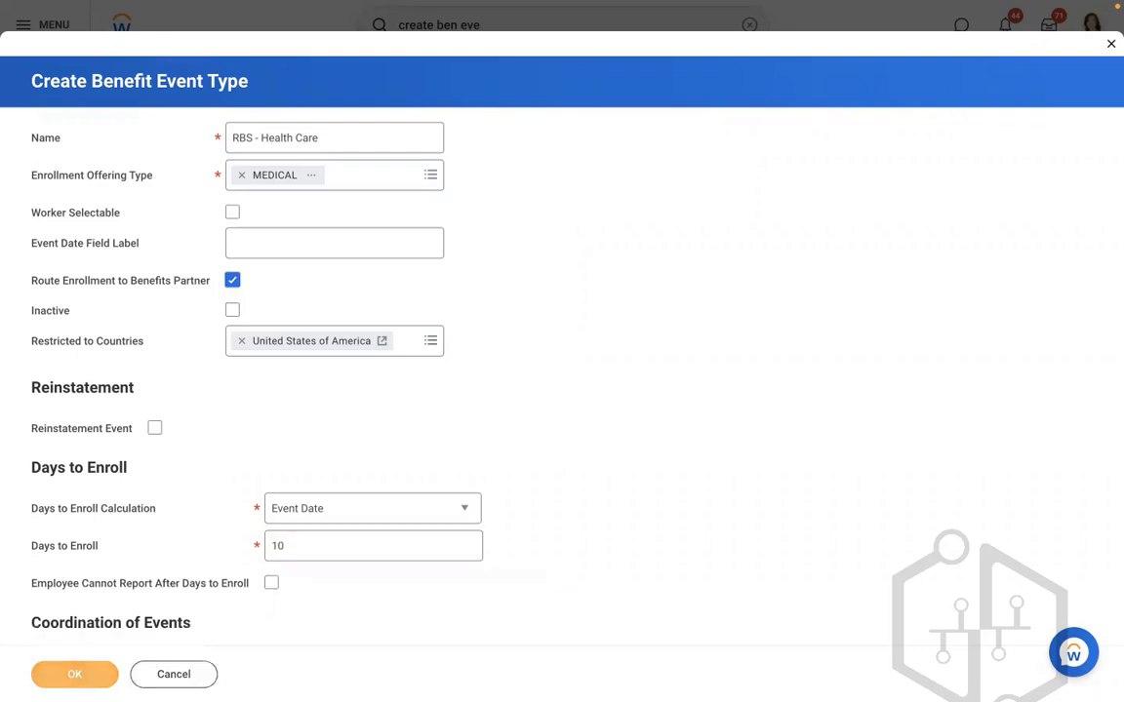
Step: Search for the Edit Enrollment Event Rule task and open it
left_click(546, 25)
type("ED")
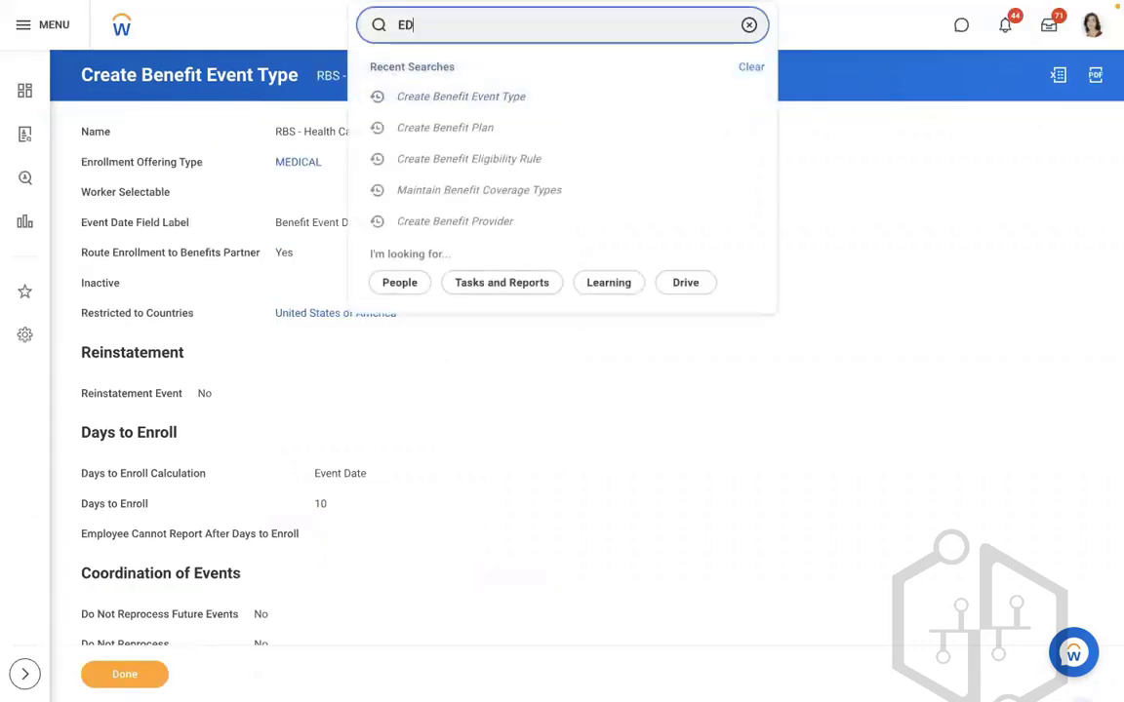
type("IT ENRO")
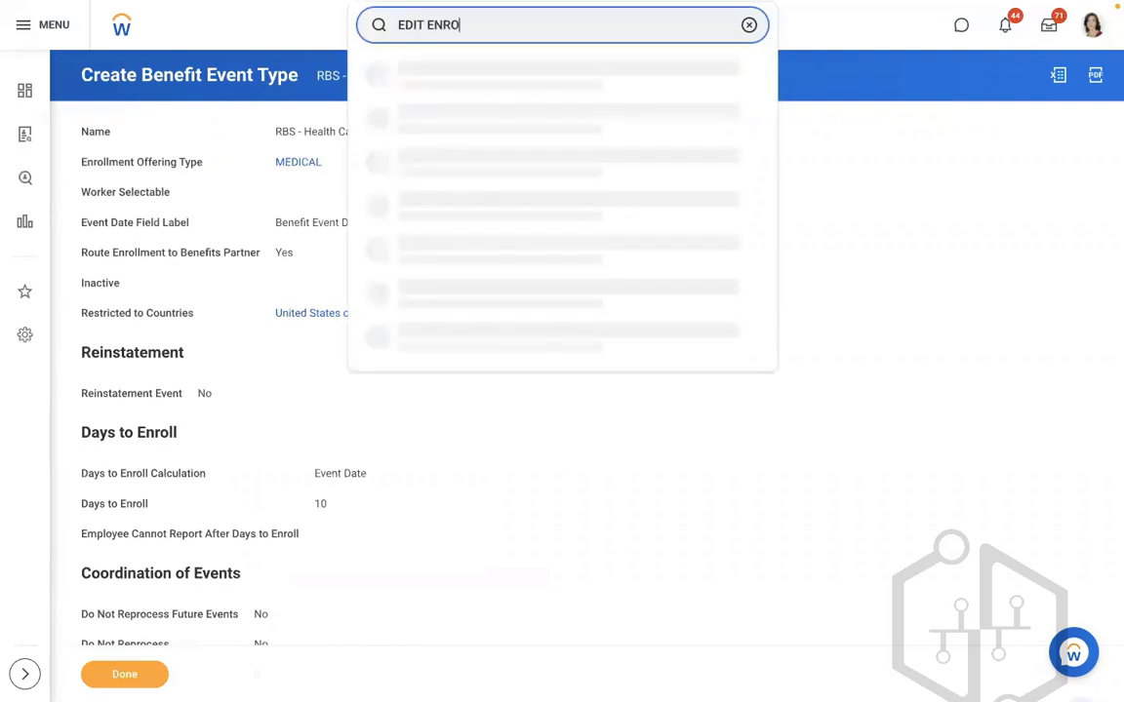
type("LLMENT EVENT RU")
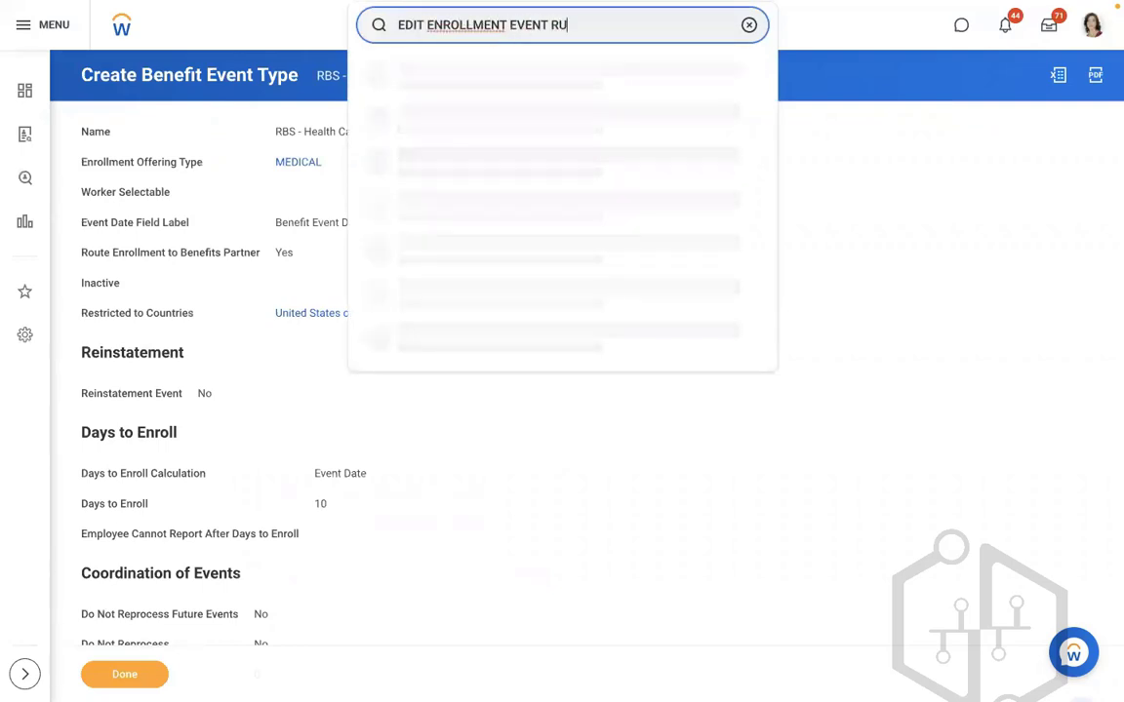
type("LE")
left_click(508, 169)
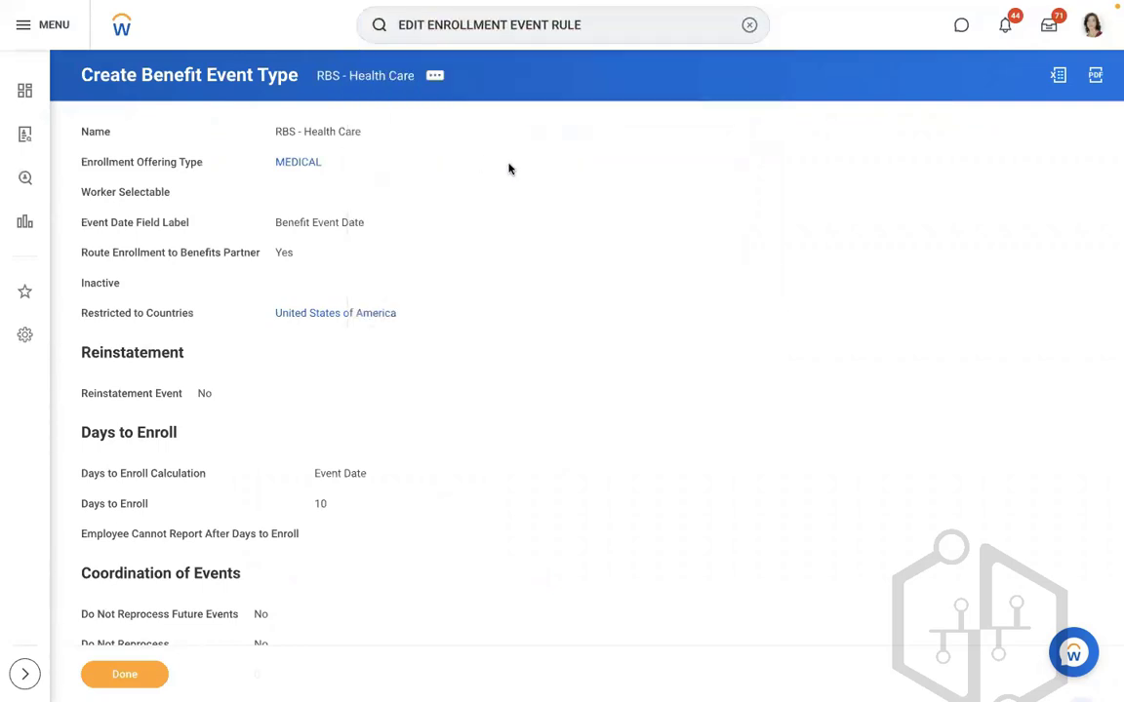
Step: Open the US and Canada Enrollment Event Rule for editing with effective date 11/01/2022
left_click(483, 184)
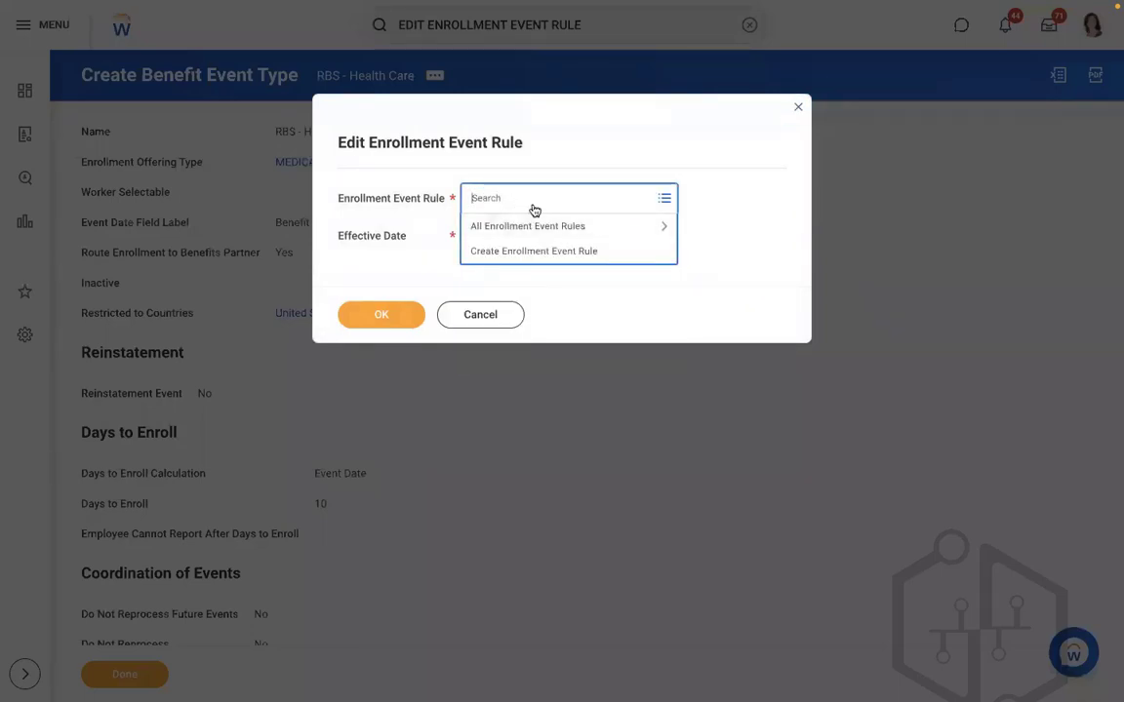
left_click(579, 225)
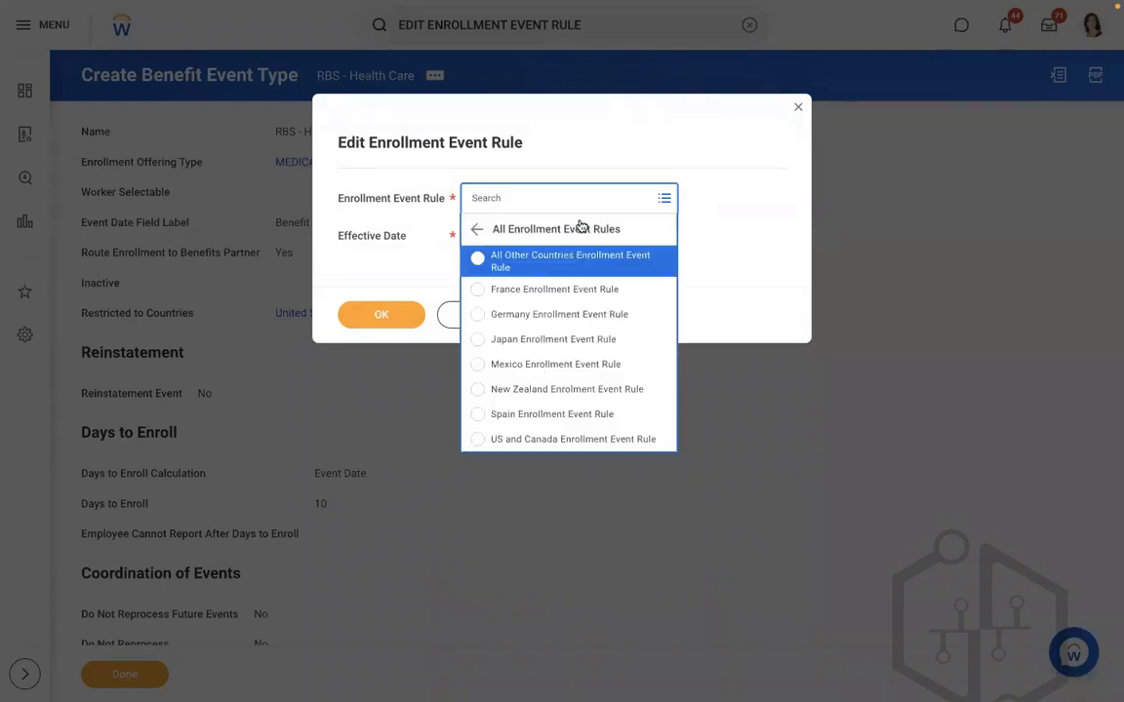
key("Up")
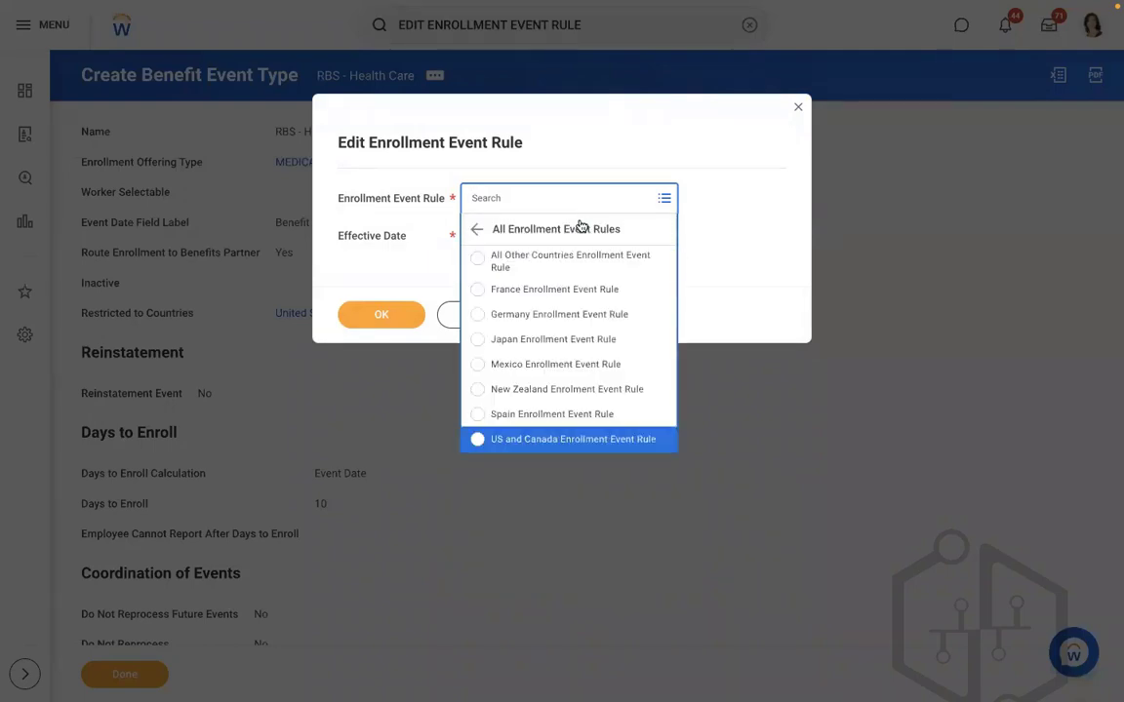
key("Return")
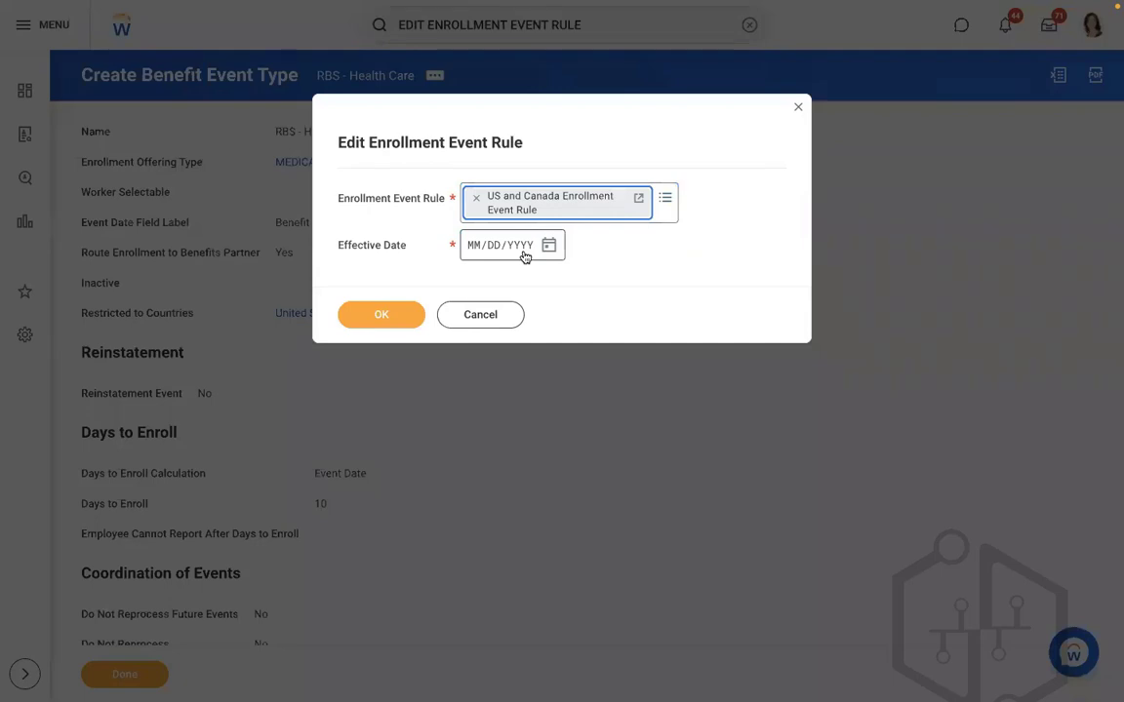
left_click(524, 256)
left_click(669, 301)
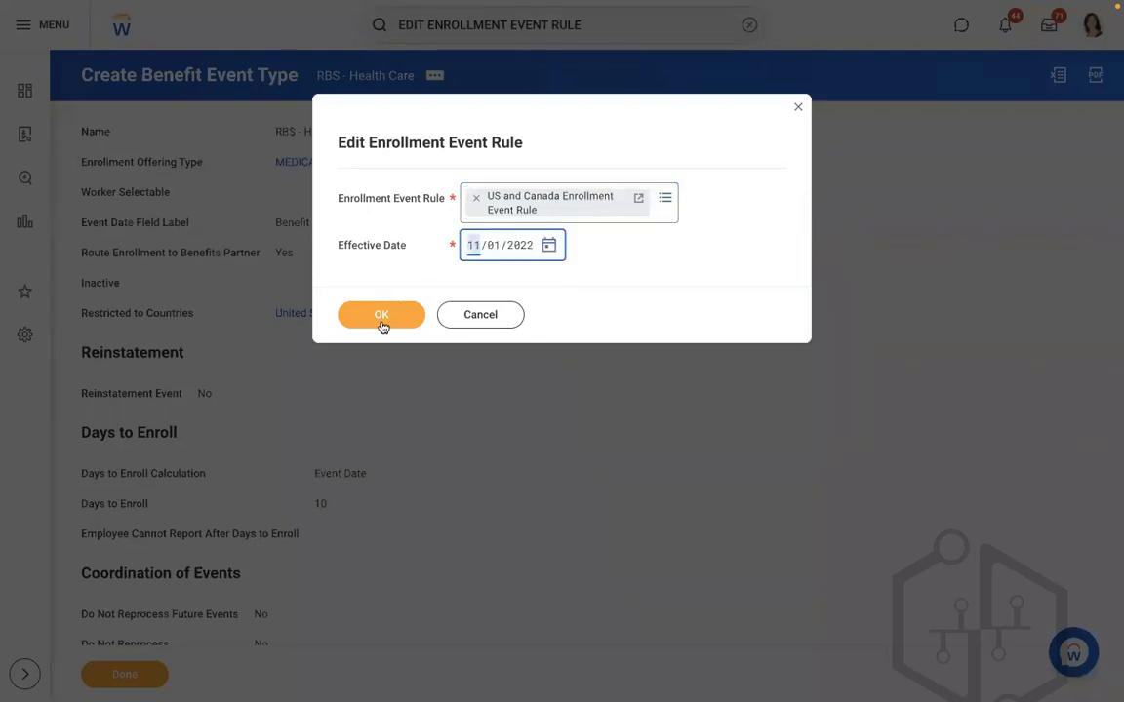
left_click(381, 320)
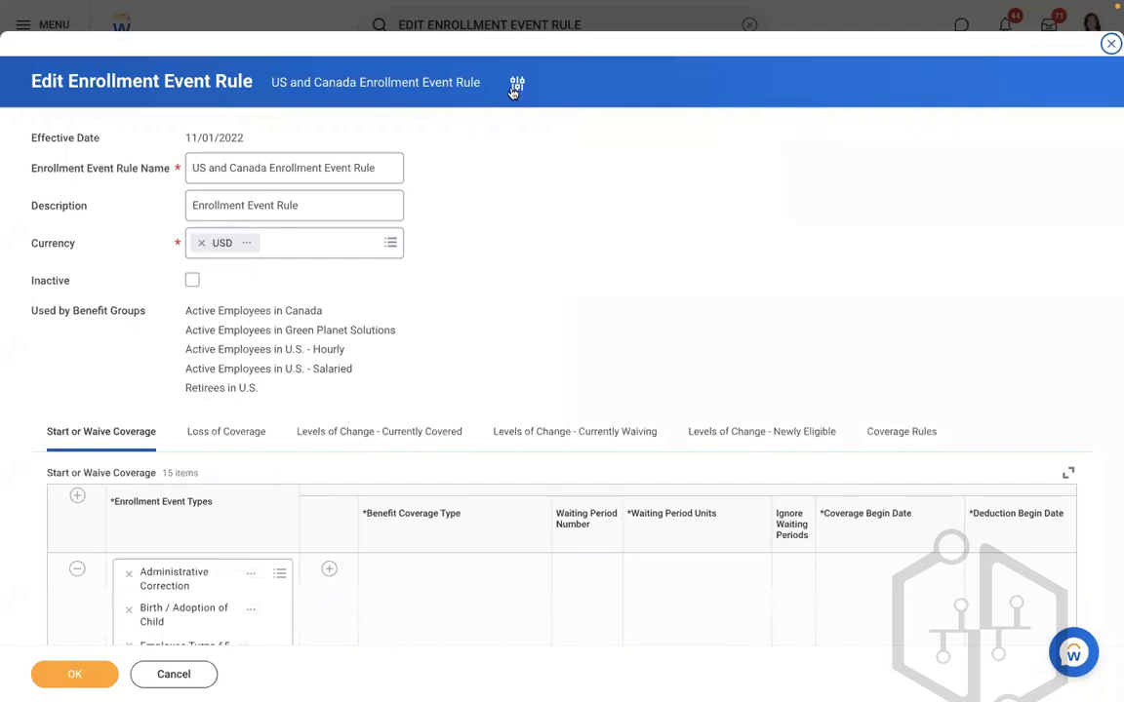
Step: Change the effective date of the enrollment event rule edit to 01/01/2022
left_click(517, 85)
left_click(476, 248)
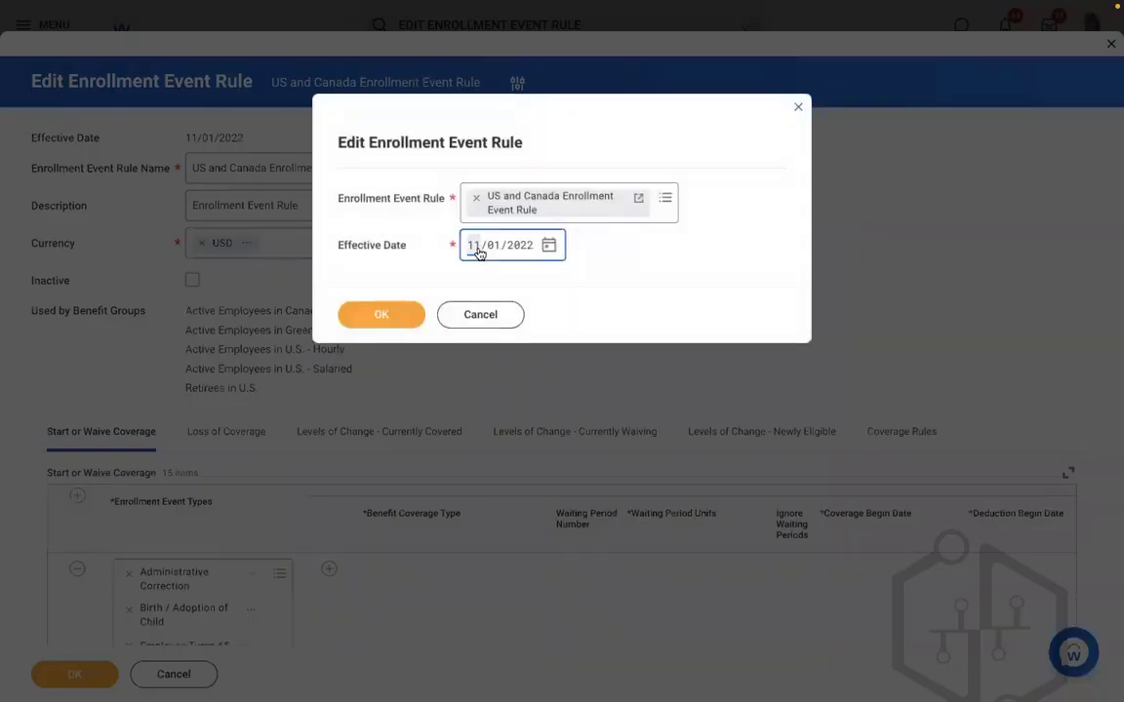
type("0101")
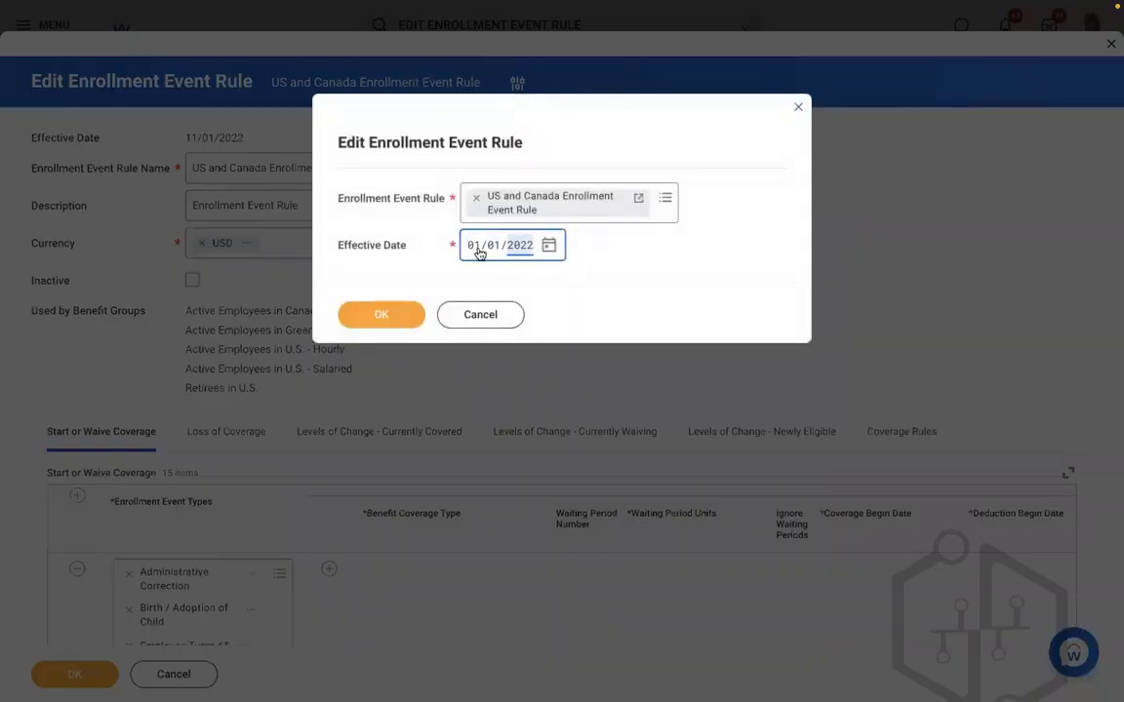
left_click(385, 314)
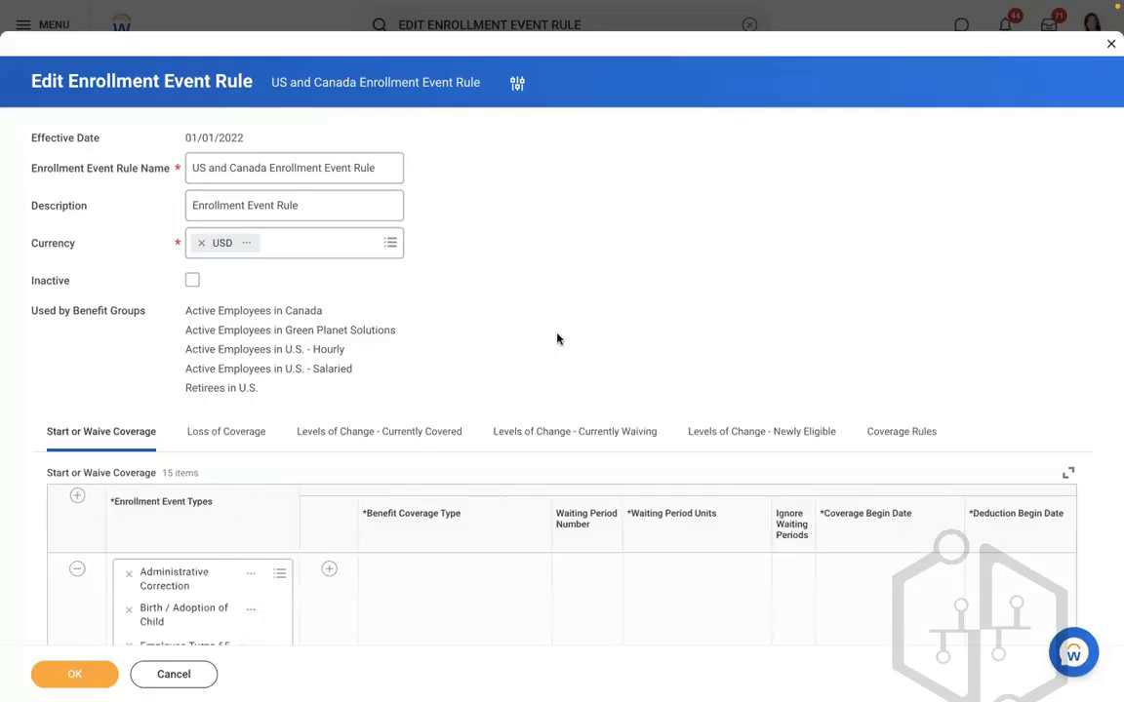
Step: Add a Start or Waive Coverage row for the RBS - Health Care enrollment event type
scroll(133, 395, "down", 2)
left_click(77, 370)
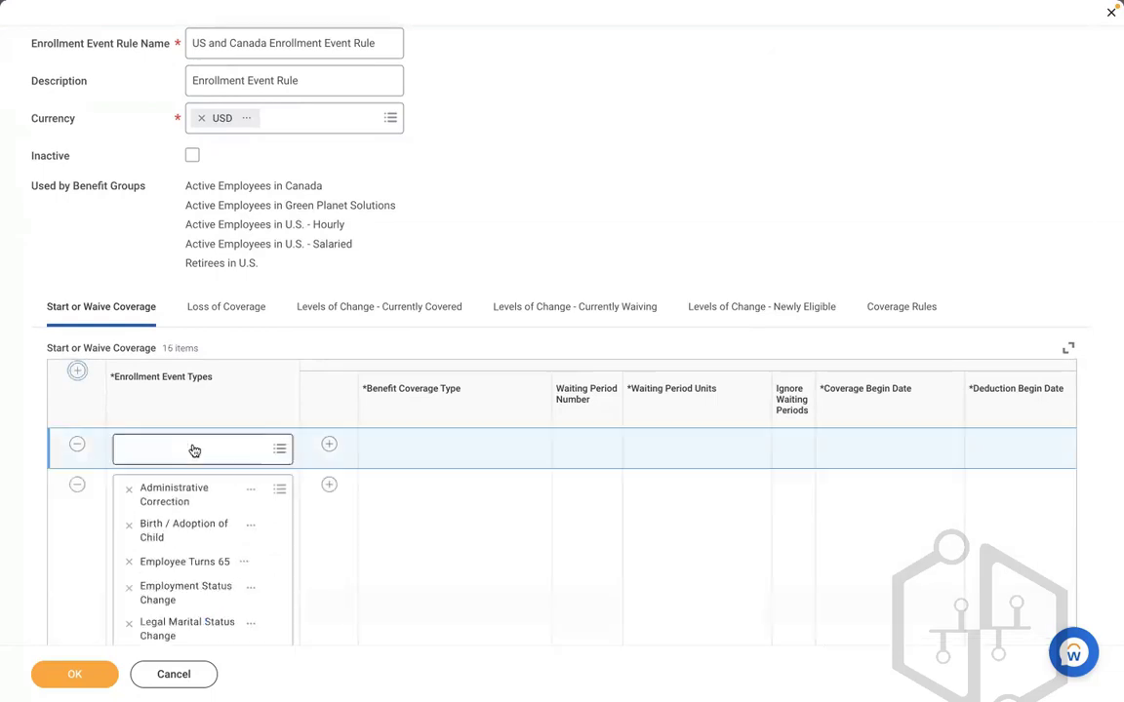
left_click(193, 447)
type("R")
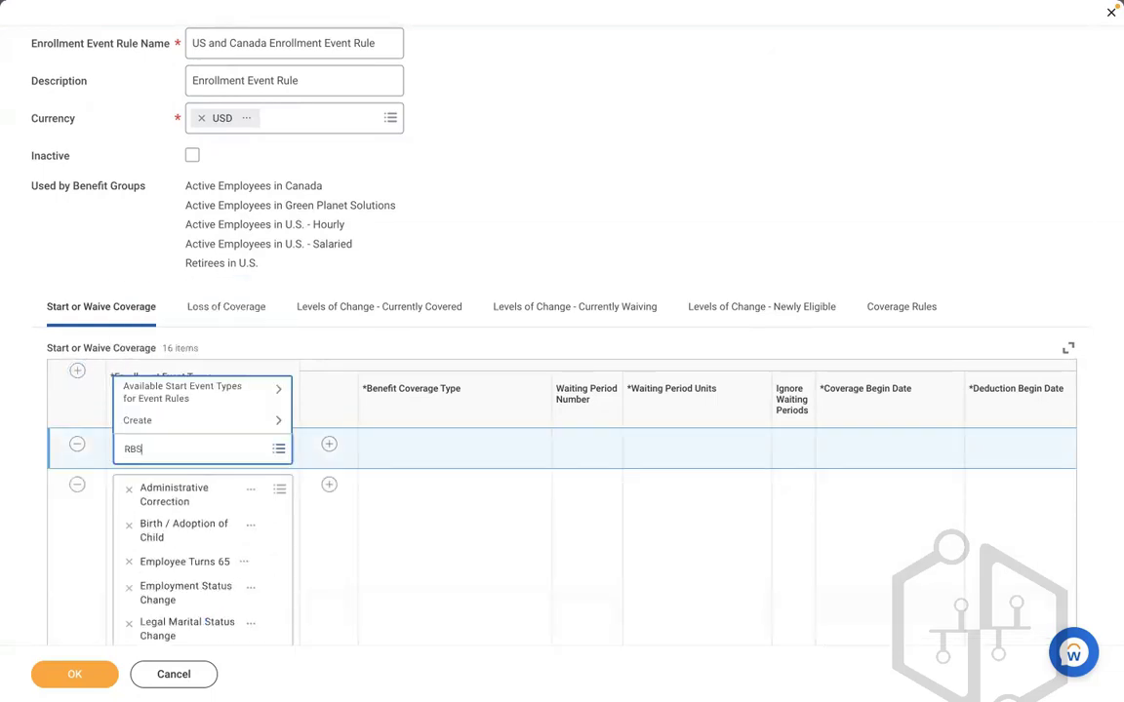
type("BS")
key("Return")
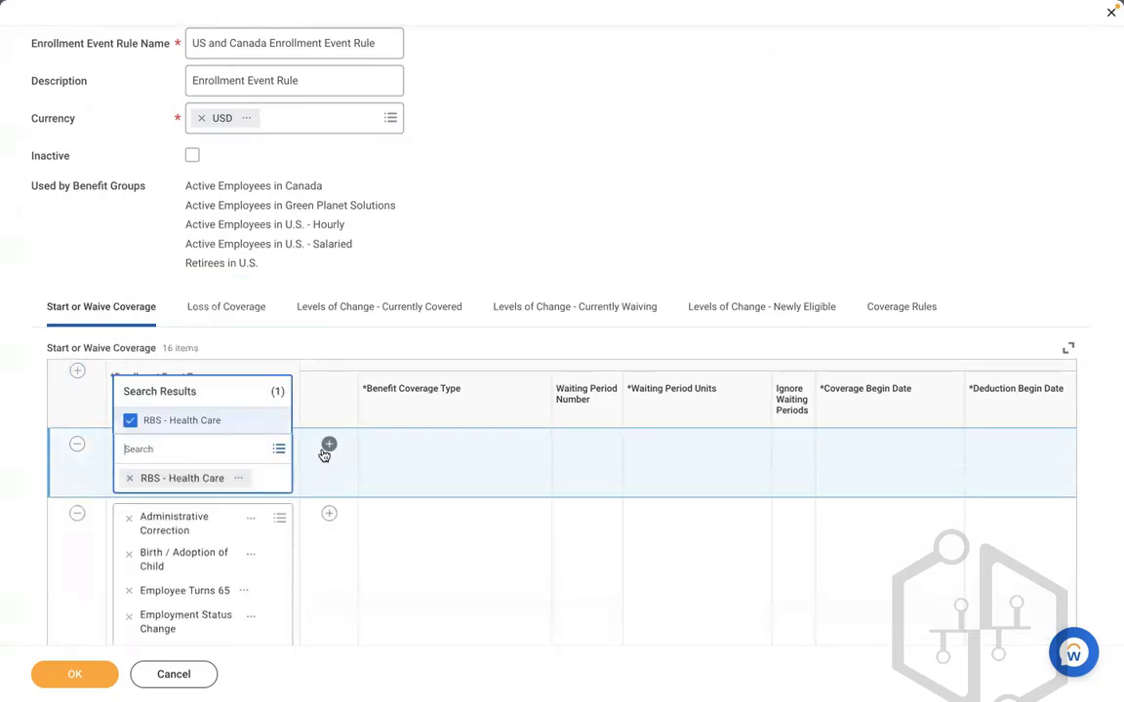
Step: Add a coverage line with the MEDICAL benefit coverage type under the RBS - Health Care event in Start or Waive Coverage
left_click(326, 448)
left_click(430, 487)
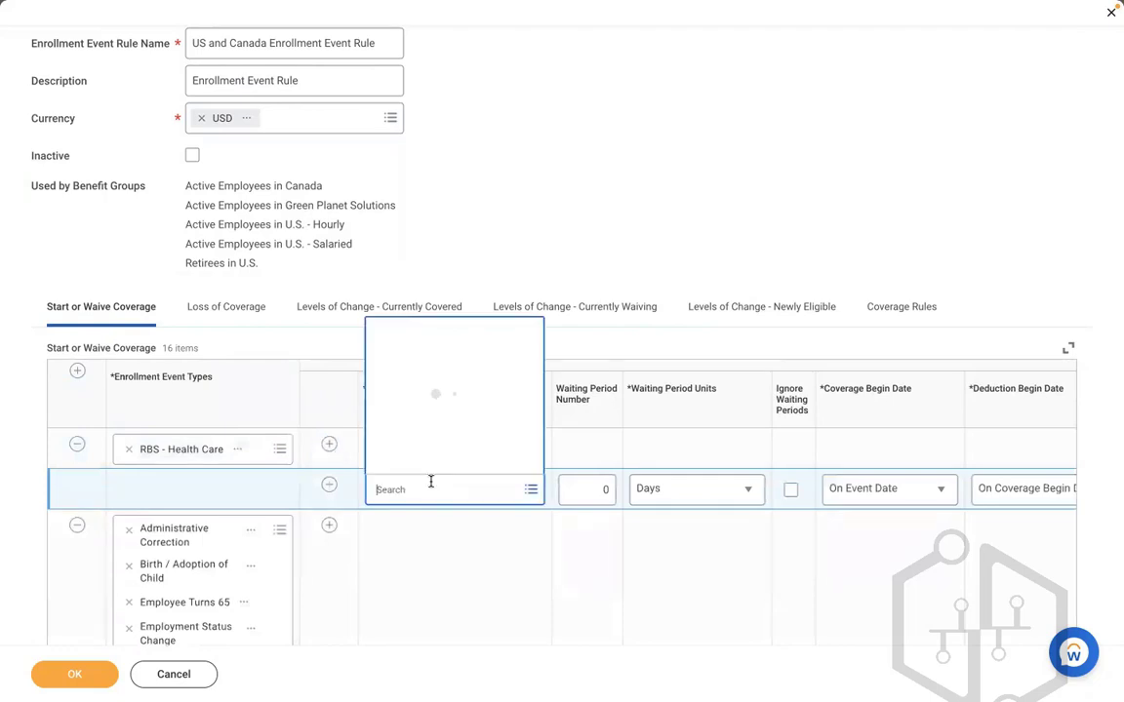
type("MEDICA")
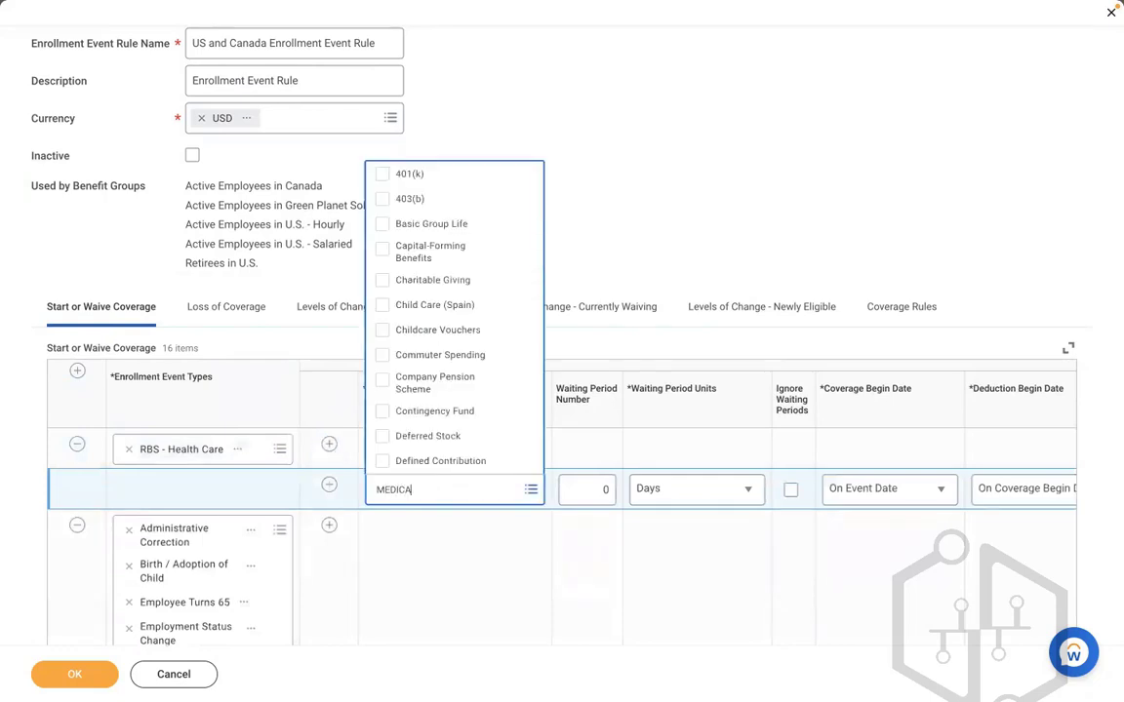
type("L")
key("Return")
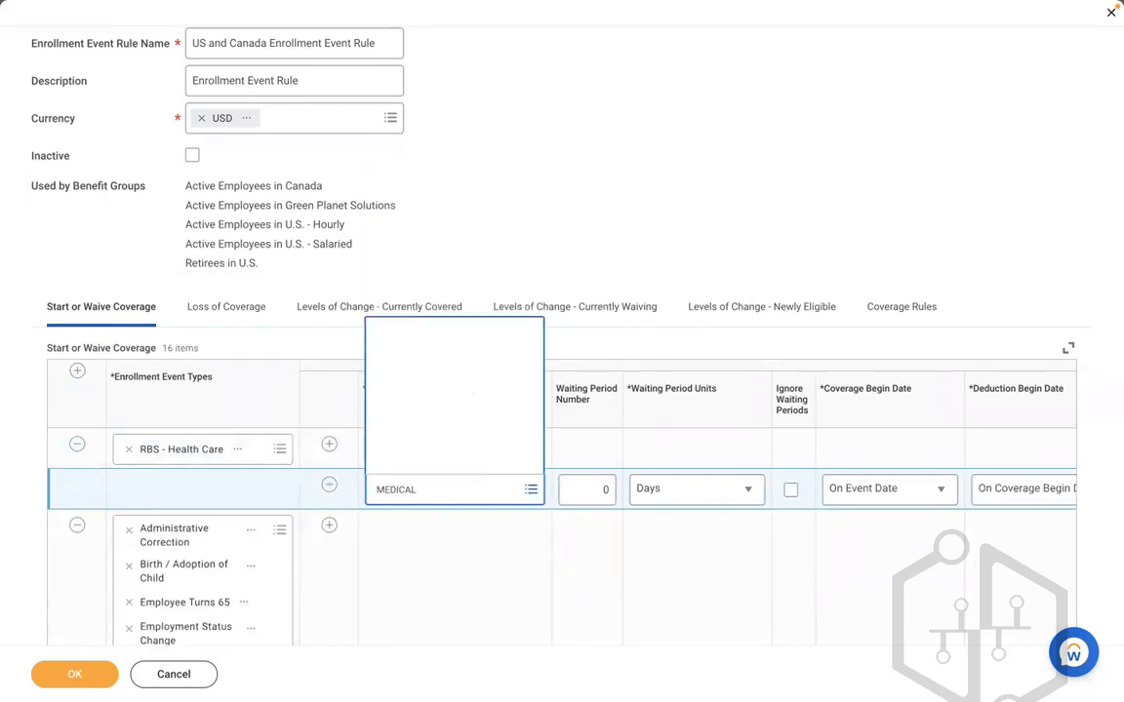
left_click(439, 431)
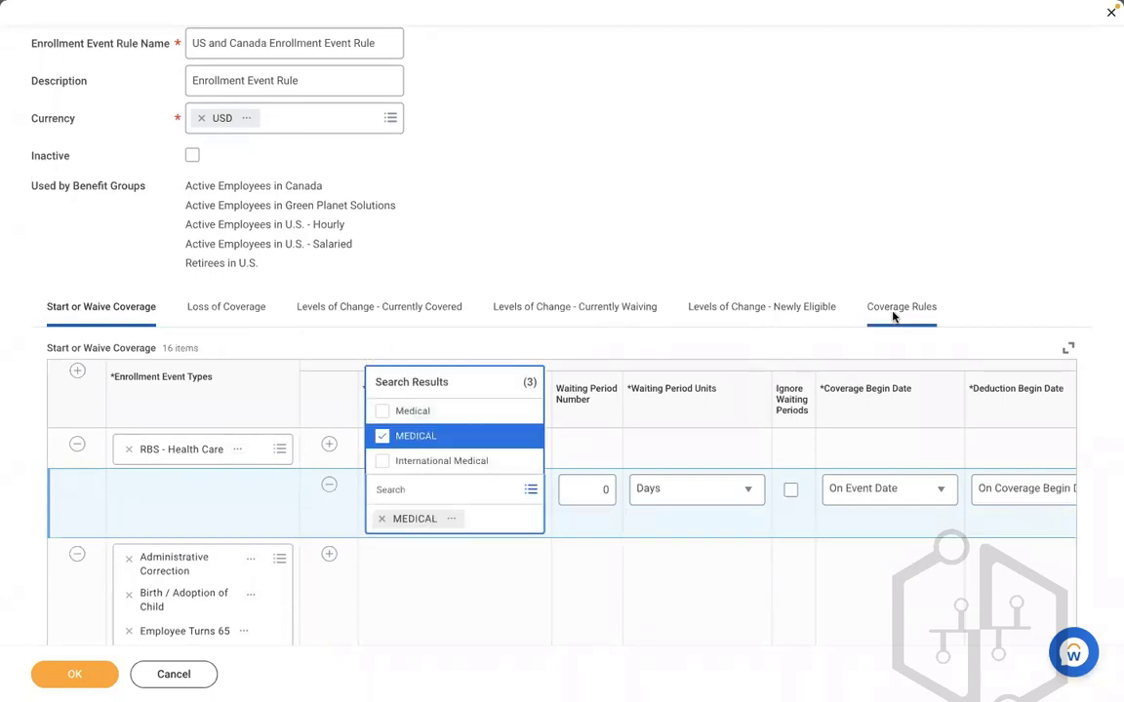
Step: Add a Coverage Rules row for the RBS - Health Care enrollment event type
left_click(898, 308)
scroll(725, 305, "down", 5)
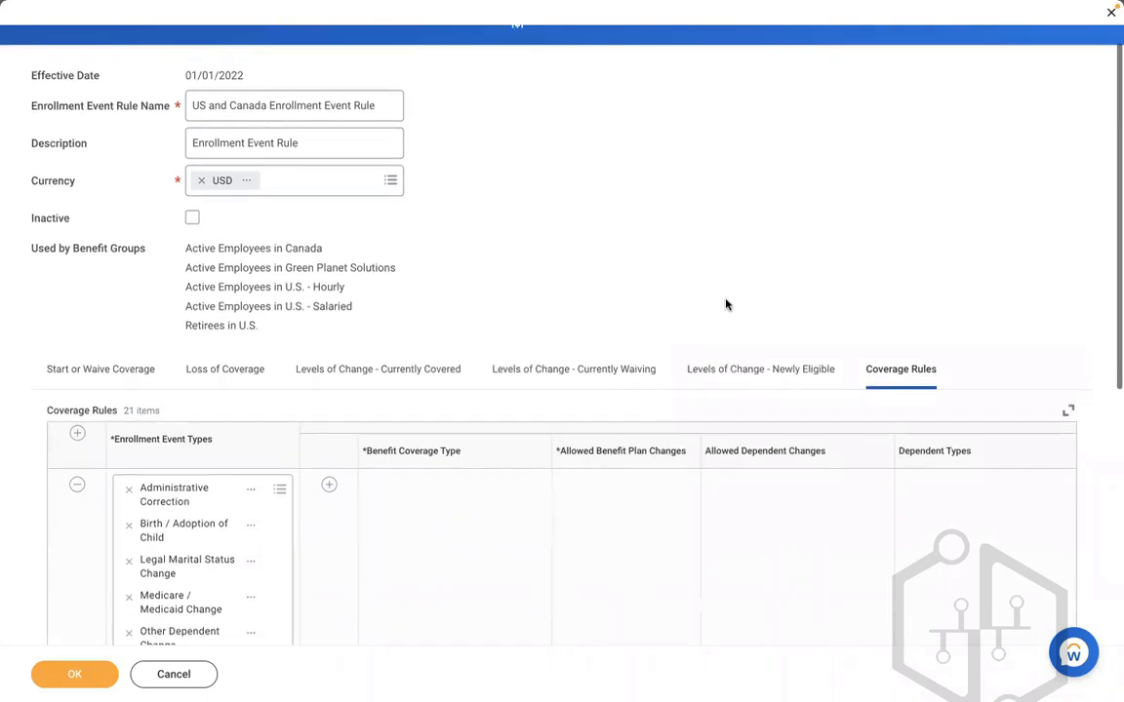
left_click(76, 252)
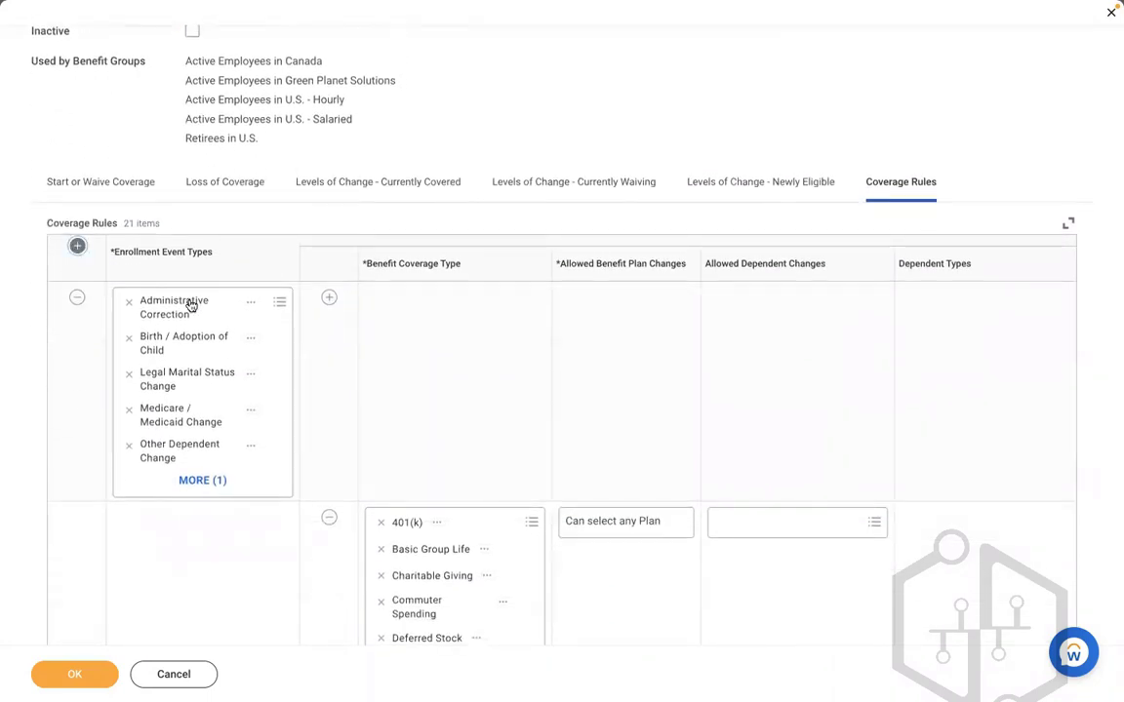
left_click(158, 303)
type("Rein")
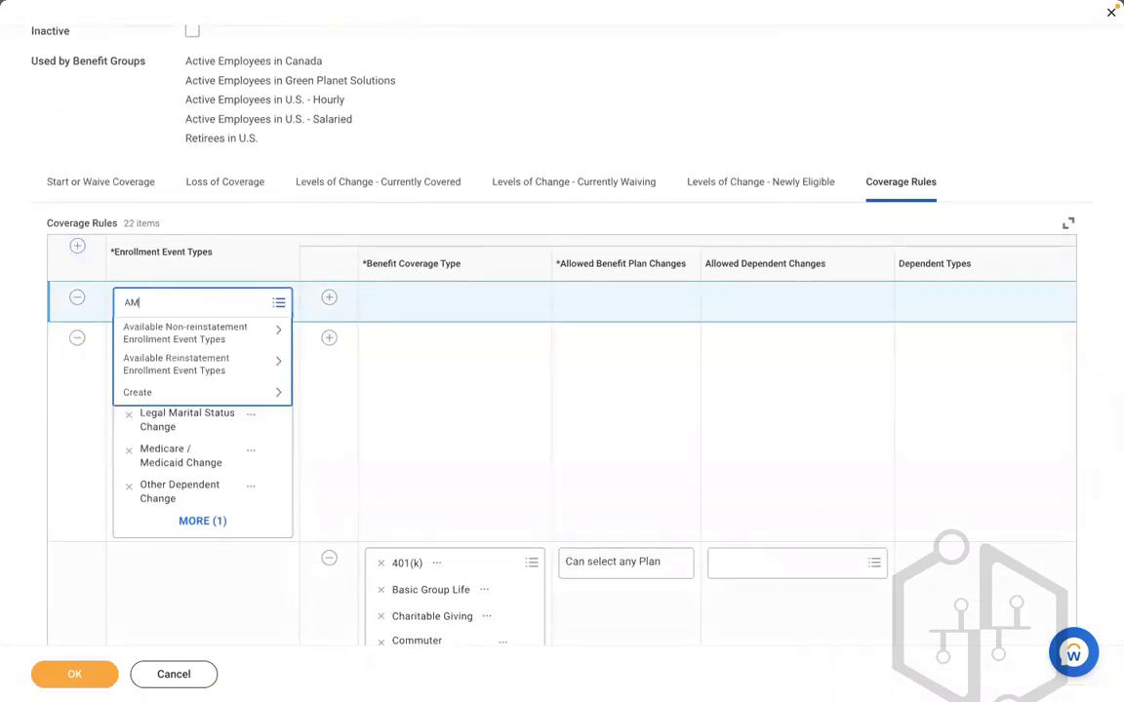
key("Return")
type("R")
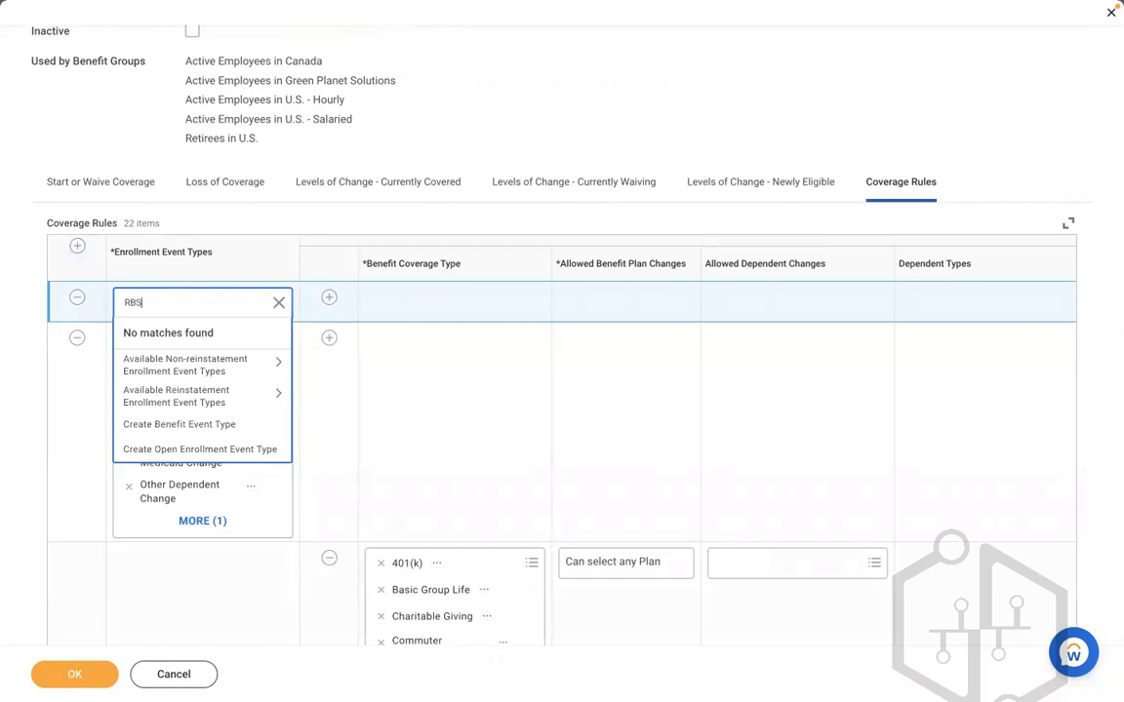
type("BS")
key("Return")
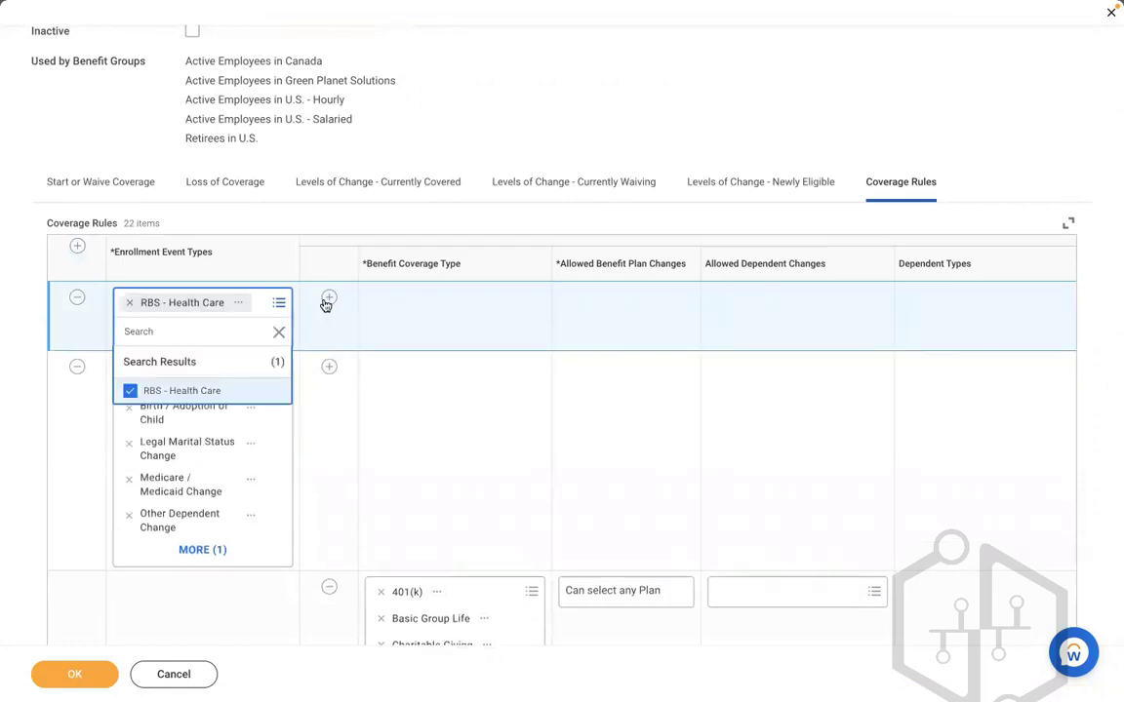
Step: Add a coverage line with the MEDICAL benefit coverage type under the RBS - Health Care event in Coverage Rules
left_click(426, 341)
left_click(412, 341)
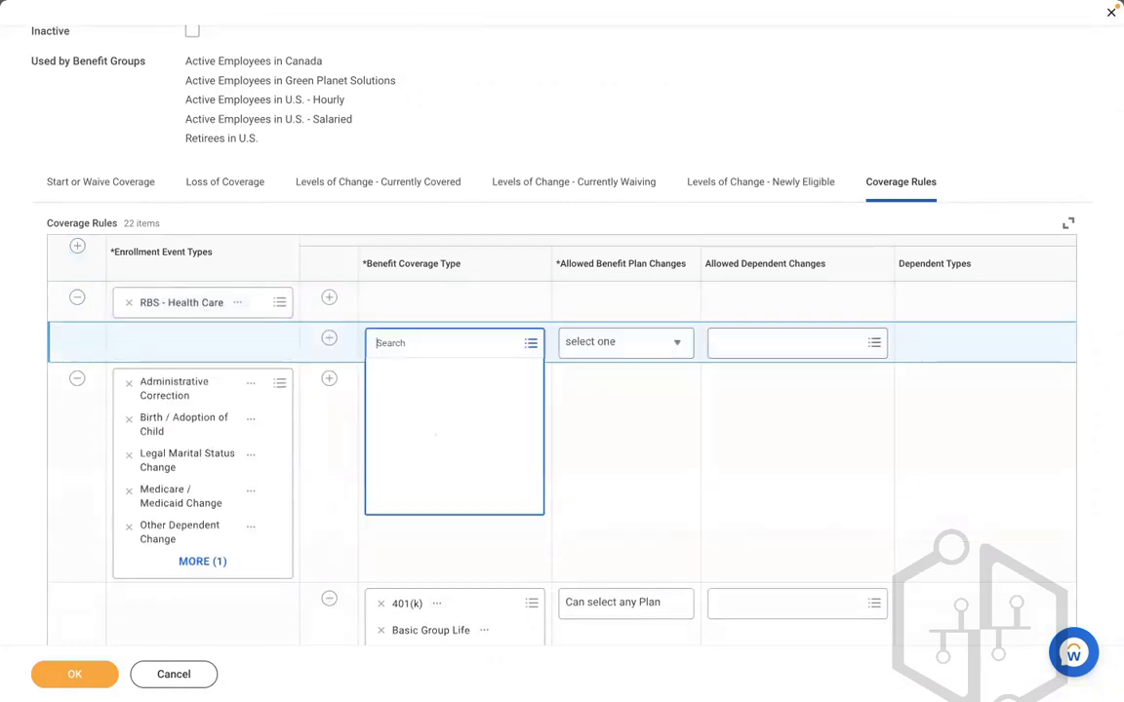
type("RB")
key("Return")
key("BackSpace")
key("BackSpace")
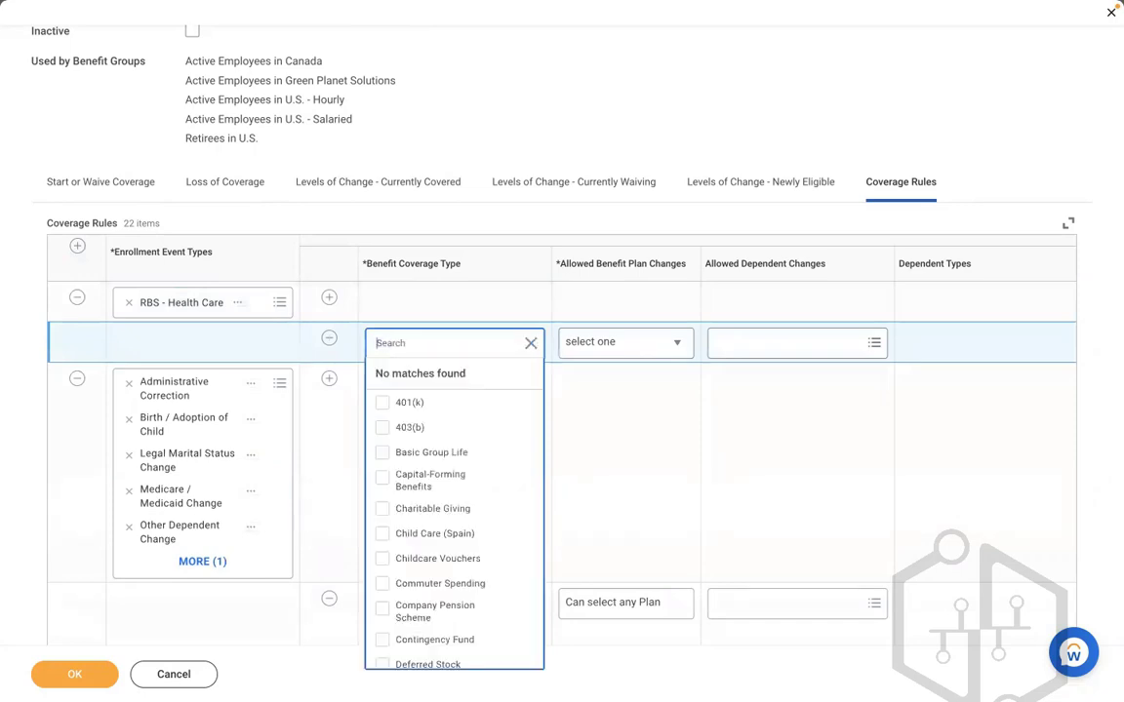
type("MEDICAL")
key("Return")
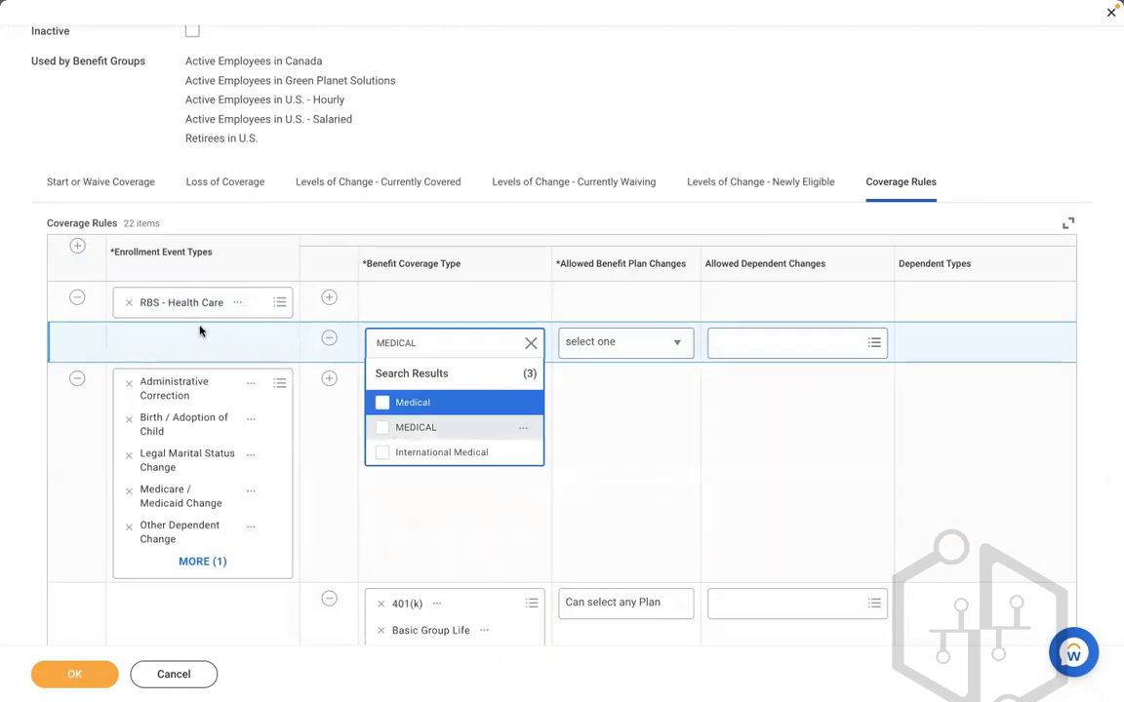
left_click(379, 427)
left_click(480, 476)
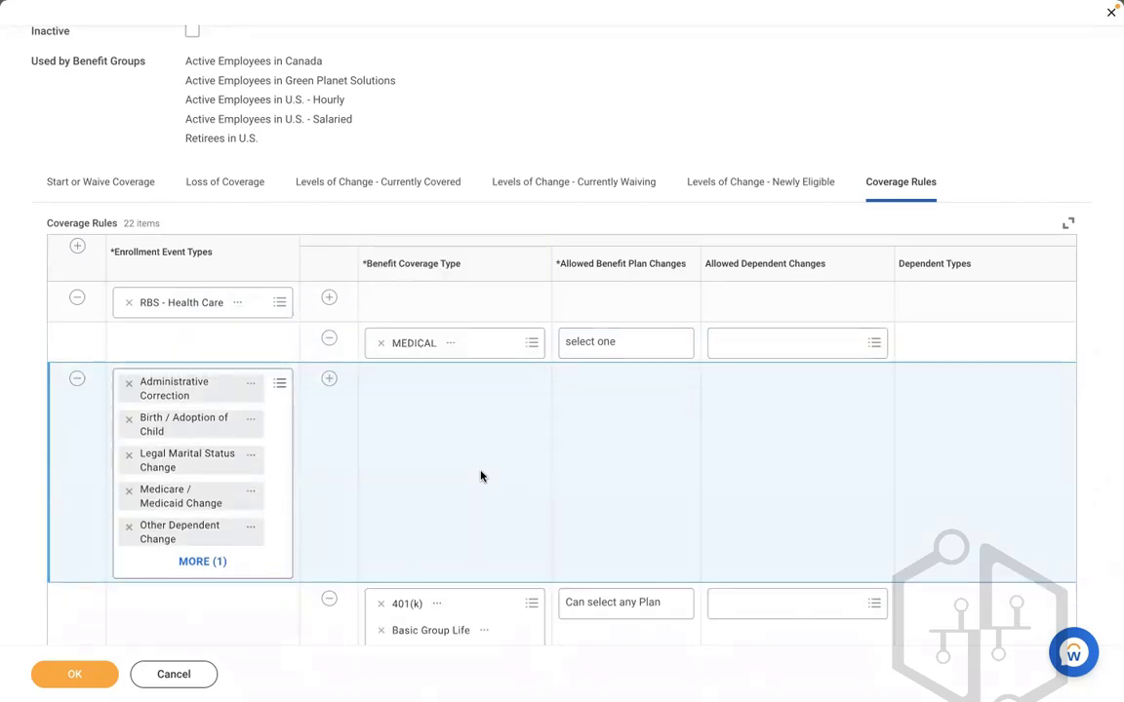
Step: For the MEDICAL coverage rule, set allowed benefit plan changes to Can select any Plan and allowed dependent changes to Additional Dependents Allowed
scroll(480, 476, "down", 1)
scroll(479, 476, "down", 1)
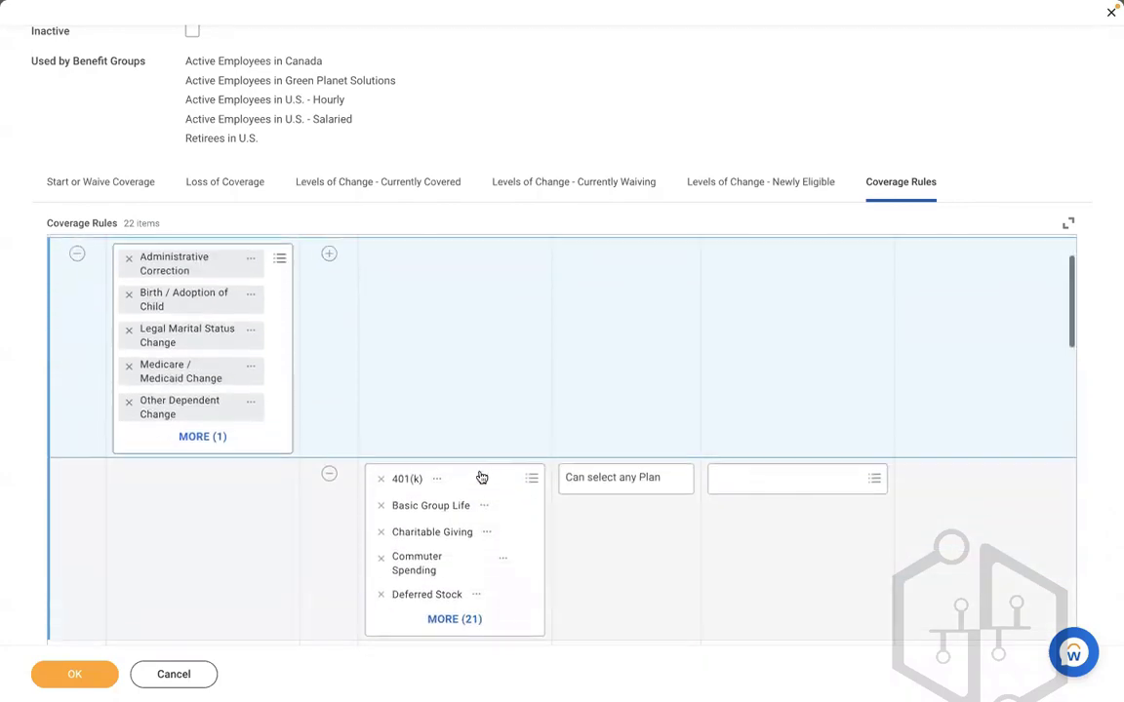
scroll(479, 476, "up", 1)
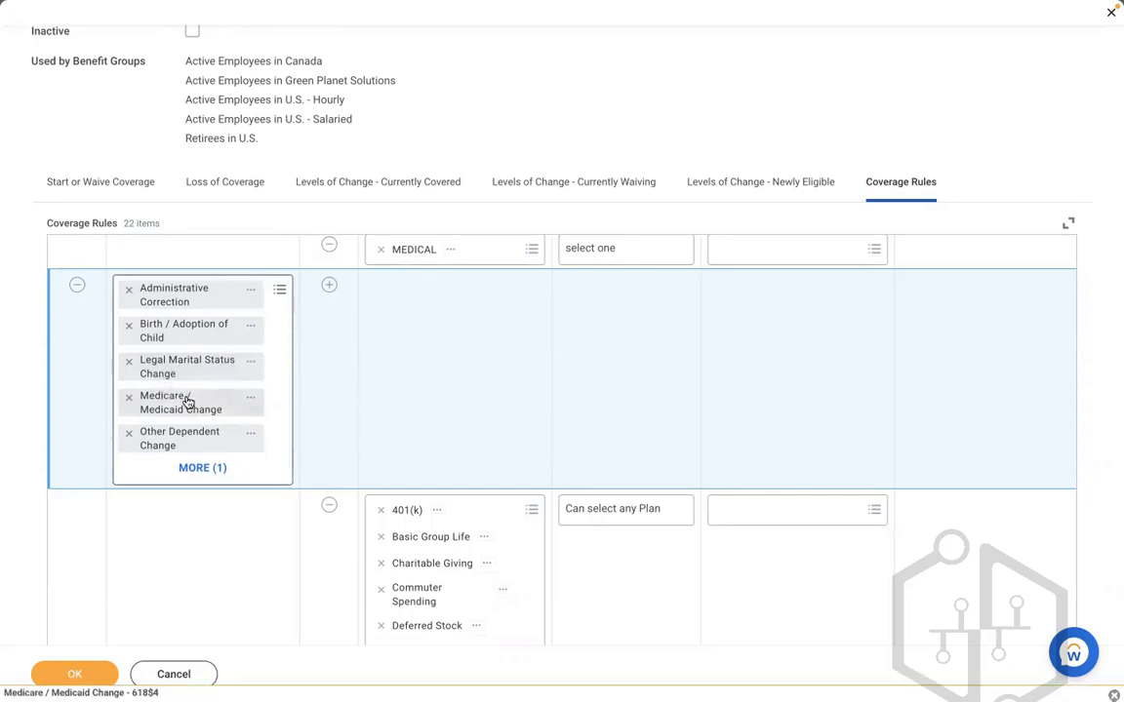
left_click(200, 468)
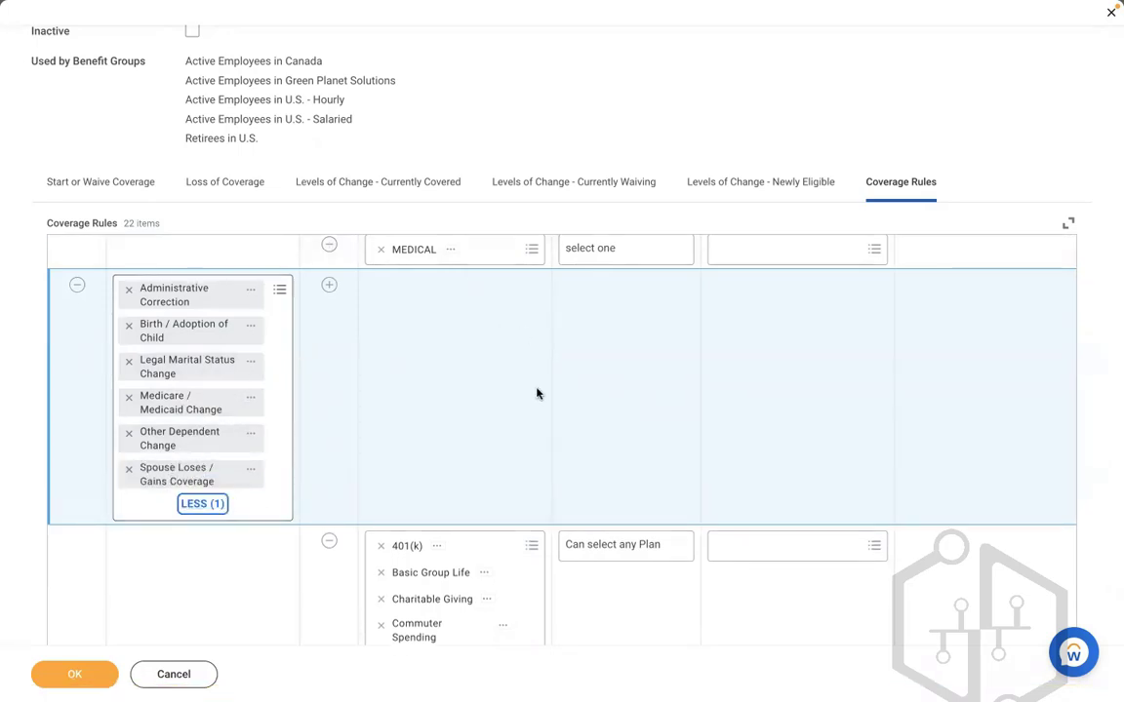
scroll(535, 393, "right", 5)
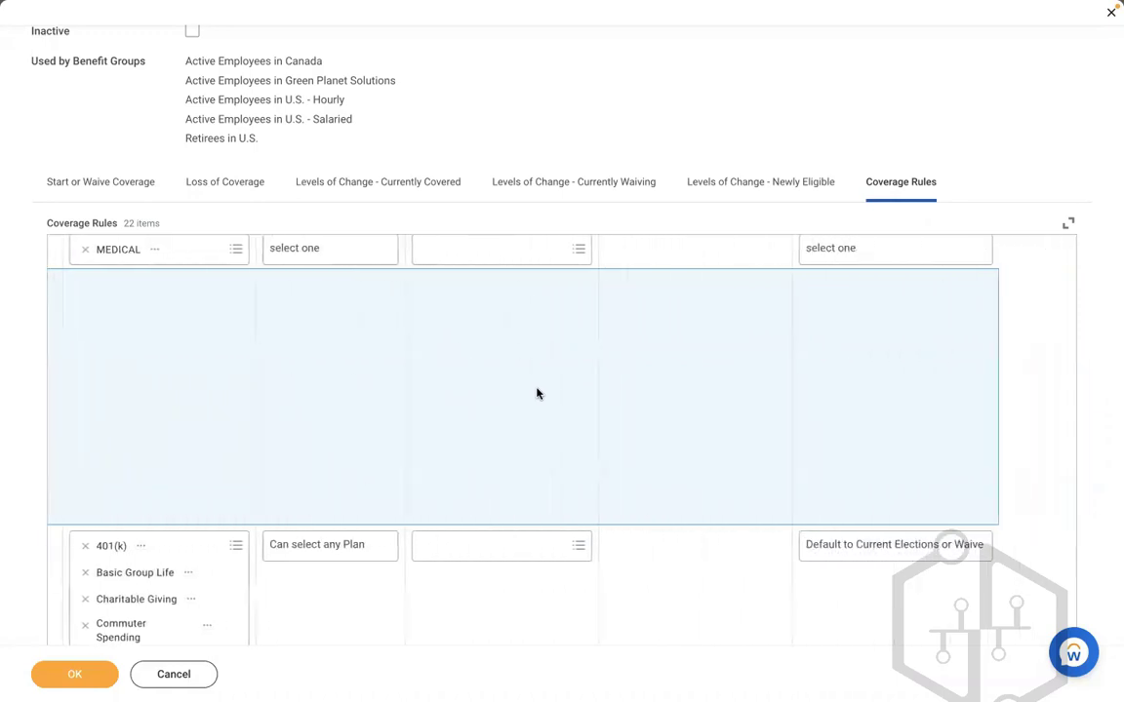
scroll(535, 393, "up", 3)
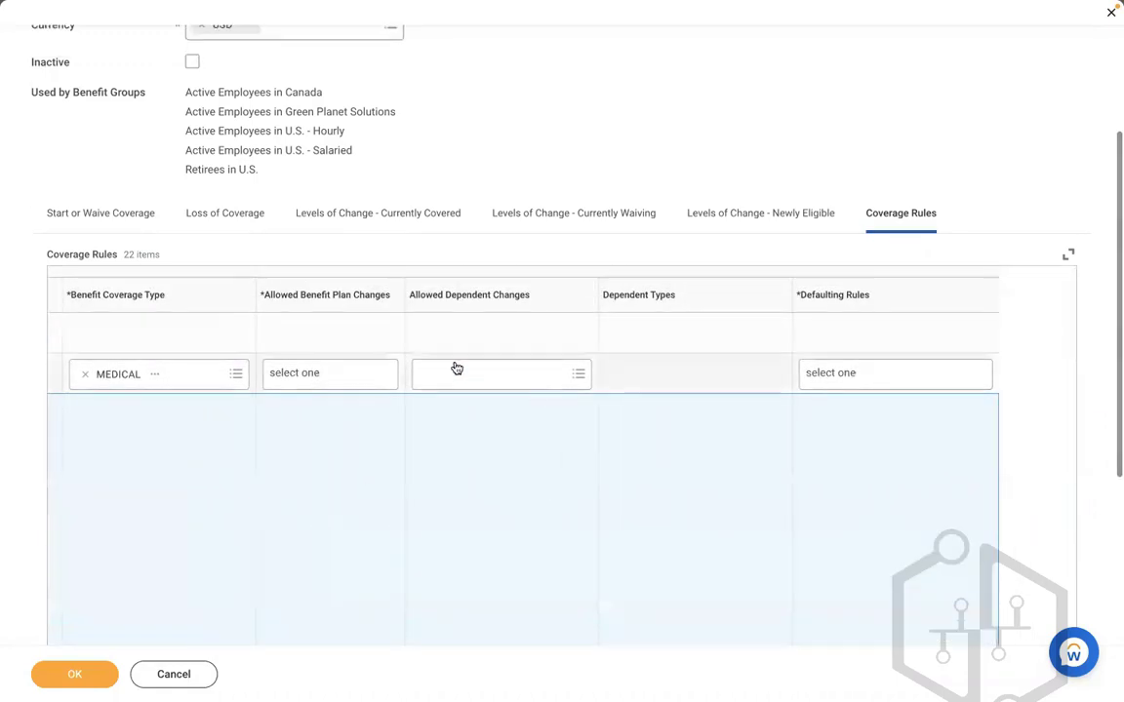
left_click(455, 370)
left_click(363, 372)
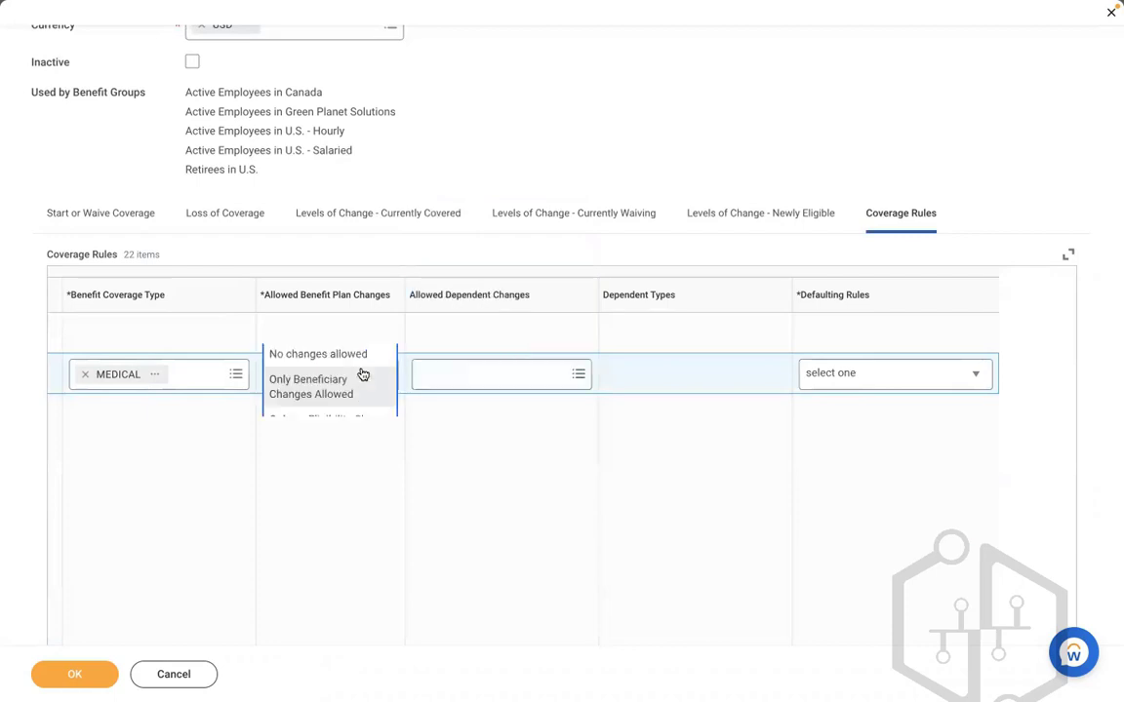
left_click(308, 430)
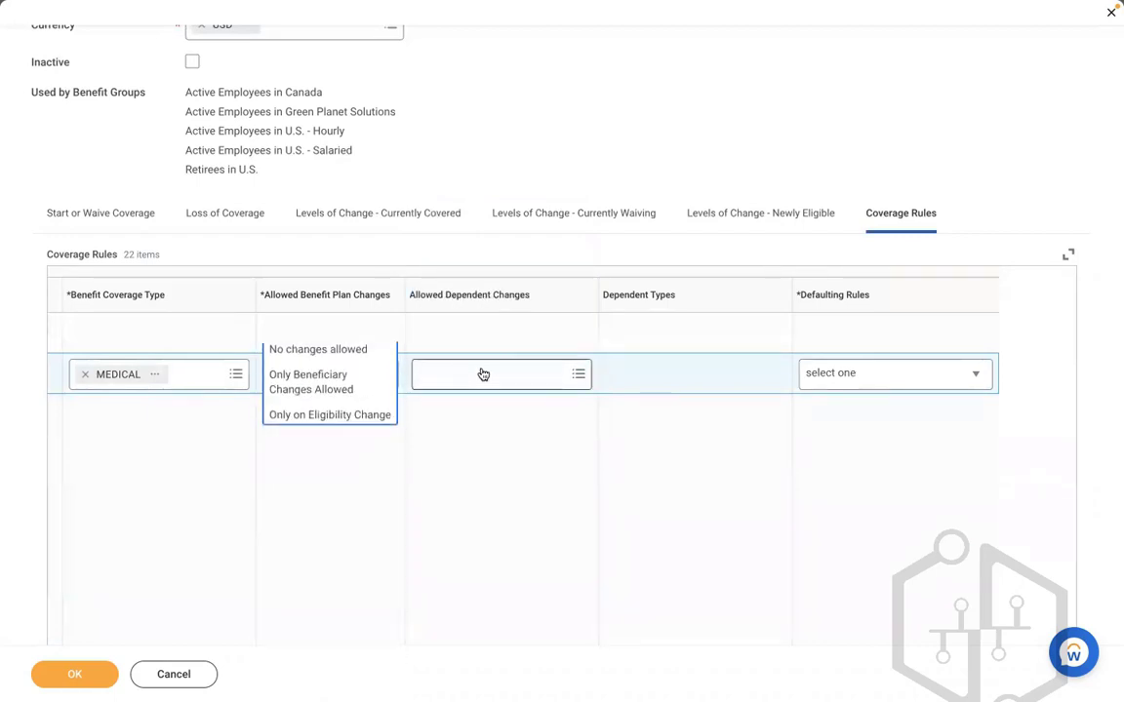
left_click(484, 372)
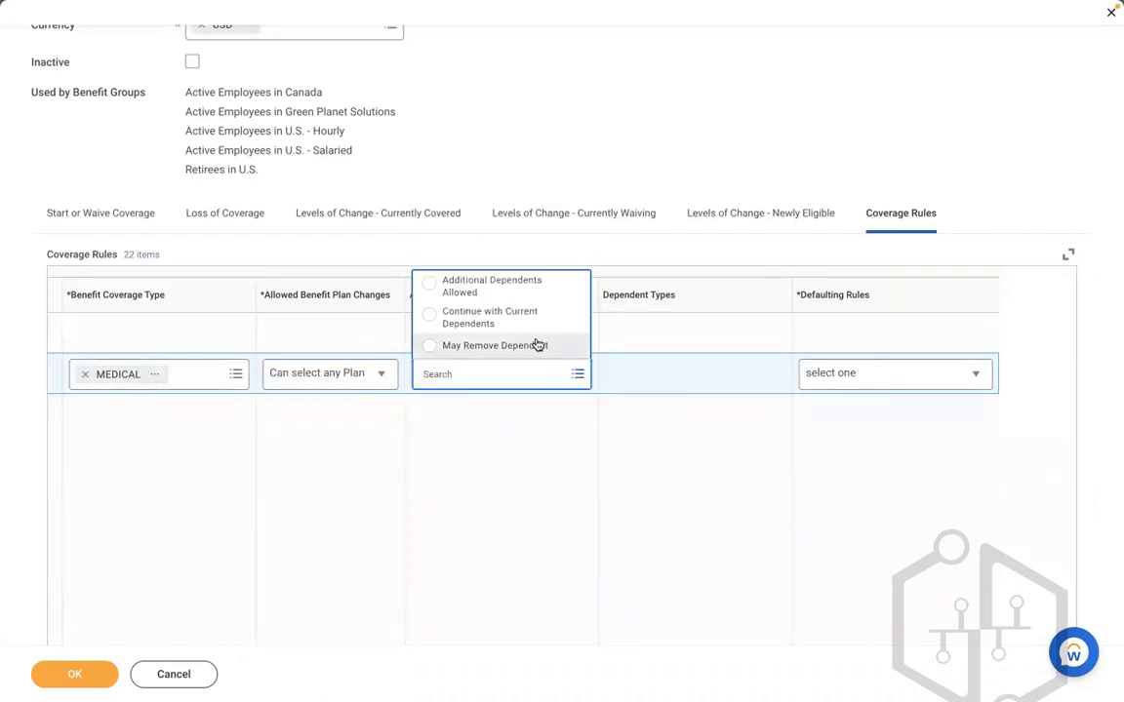
left_click(503, 291)
Step: Set the MEDICAL coverage rule's dependent types to Spouse, Child and Parent
left_click(667, 379)
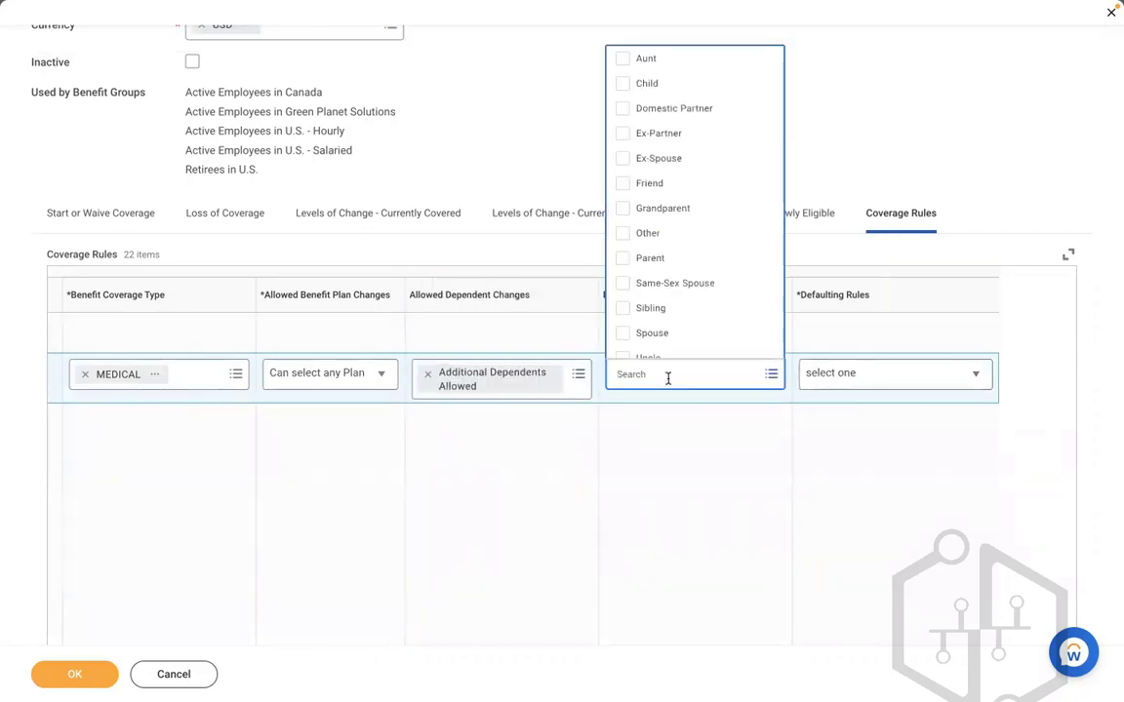
left_click(673, 333)
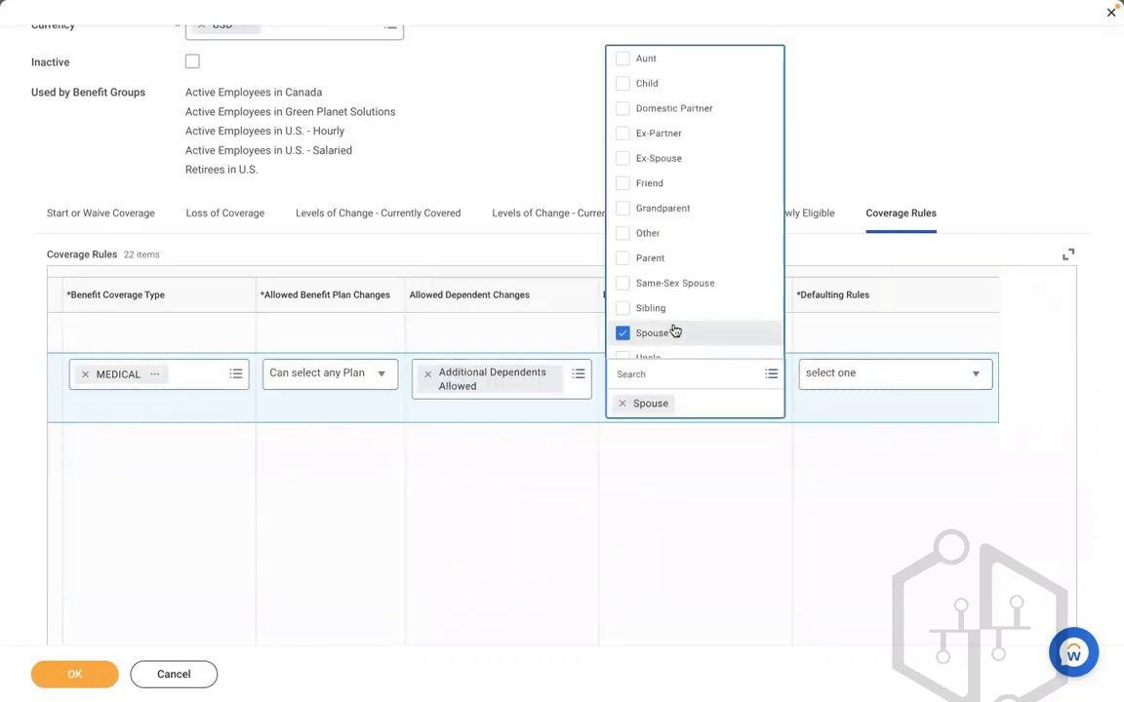
left_click(621, 85)
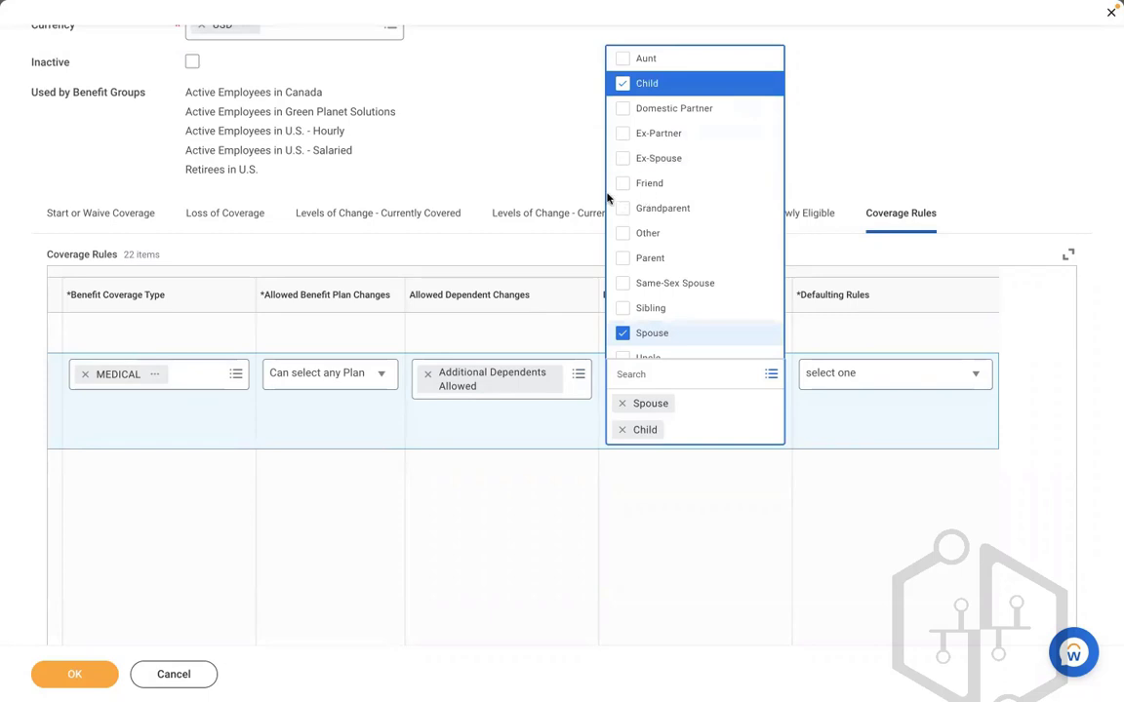
left_click(621, 258)
left_click(855, 567)
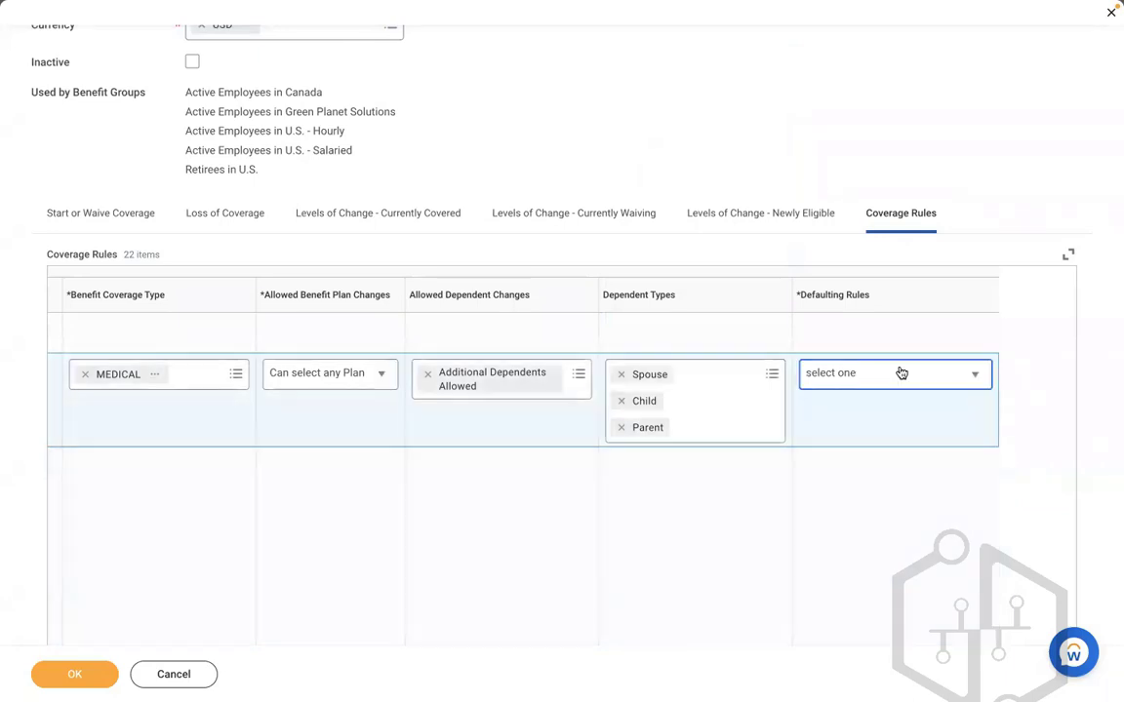
Step: Set the MEDICAL defaulting rule to Default to Current Elections, Priority Coverage or Waive, and submit the enrollment event rule
left_click(899, 373)
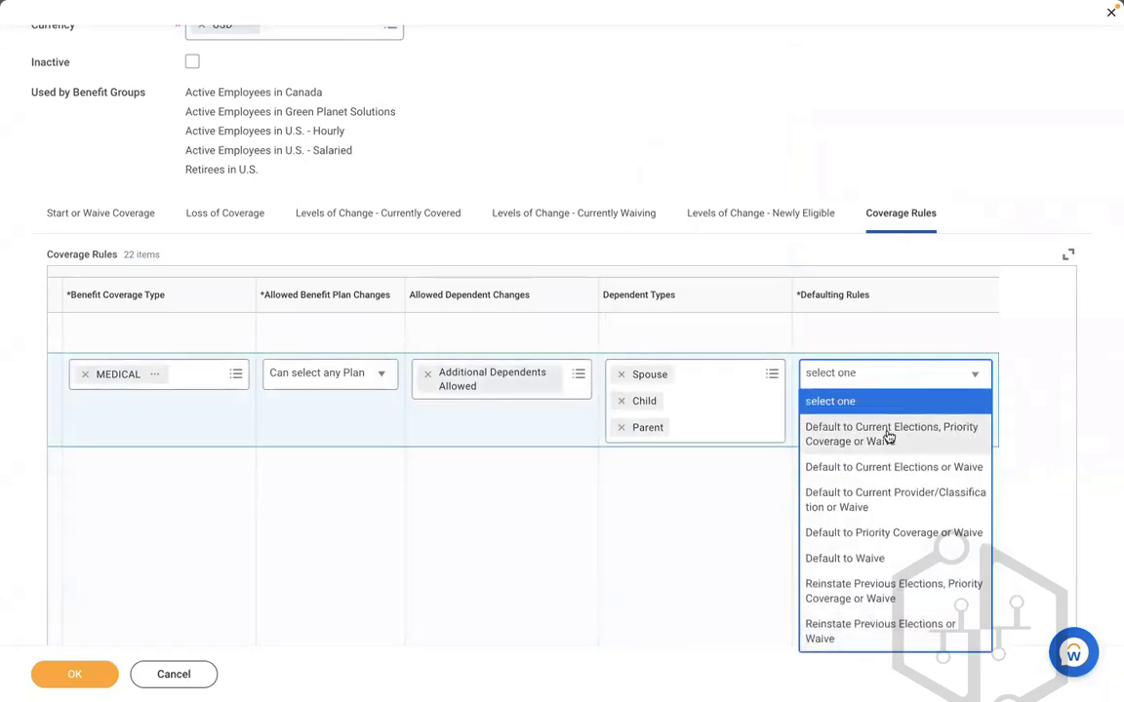
left_click(888, 438)
left_click(75, 675)
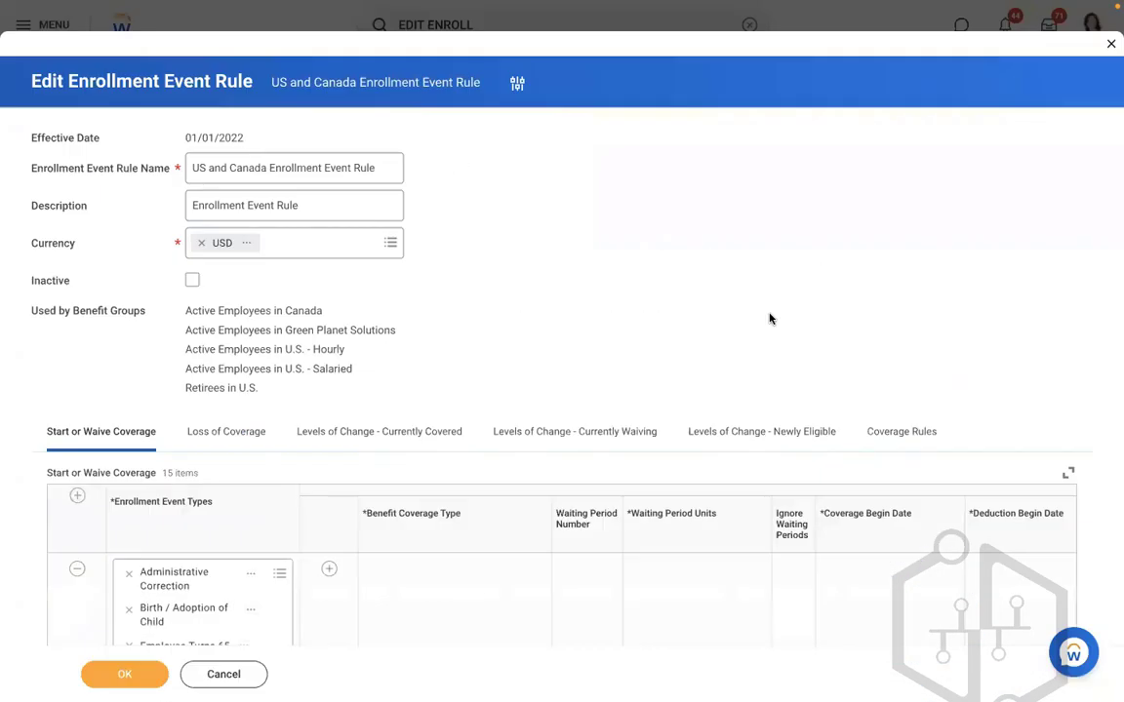
Step: Search the US and Canada Enrollment Event Rule page for RBS to check the Start or Waive Coverage entries
key("ctrl+f")
type("RBS")
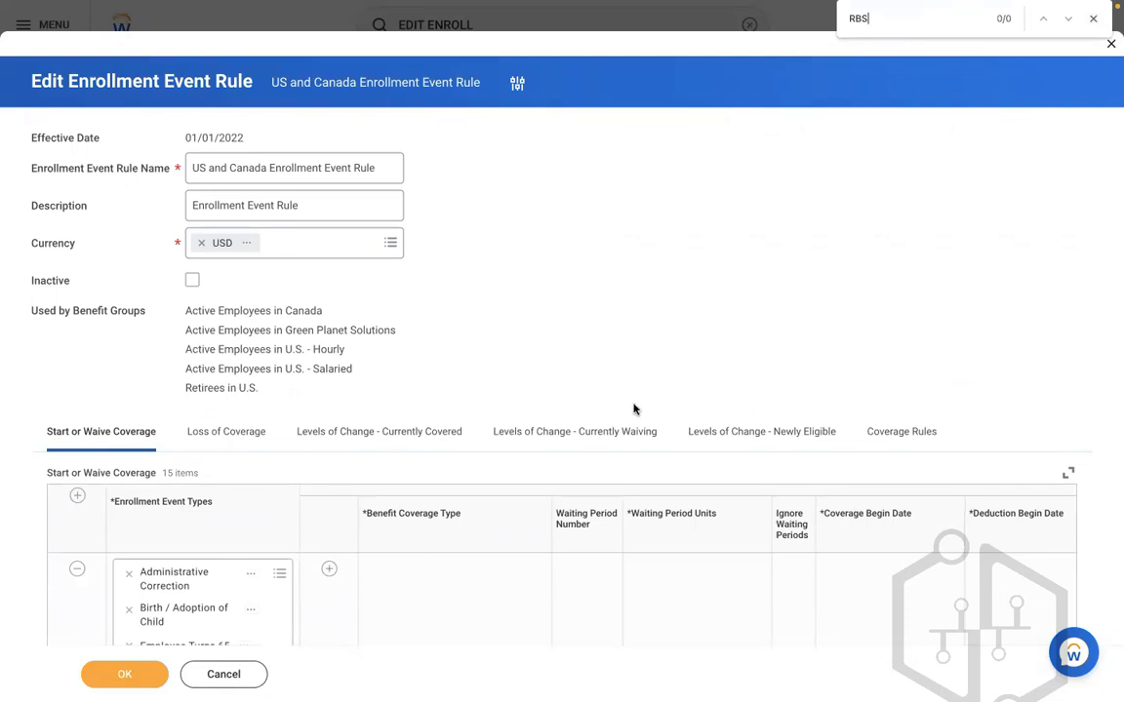
scroll(622, 354, "down", 2)
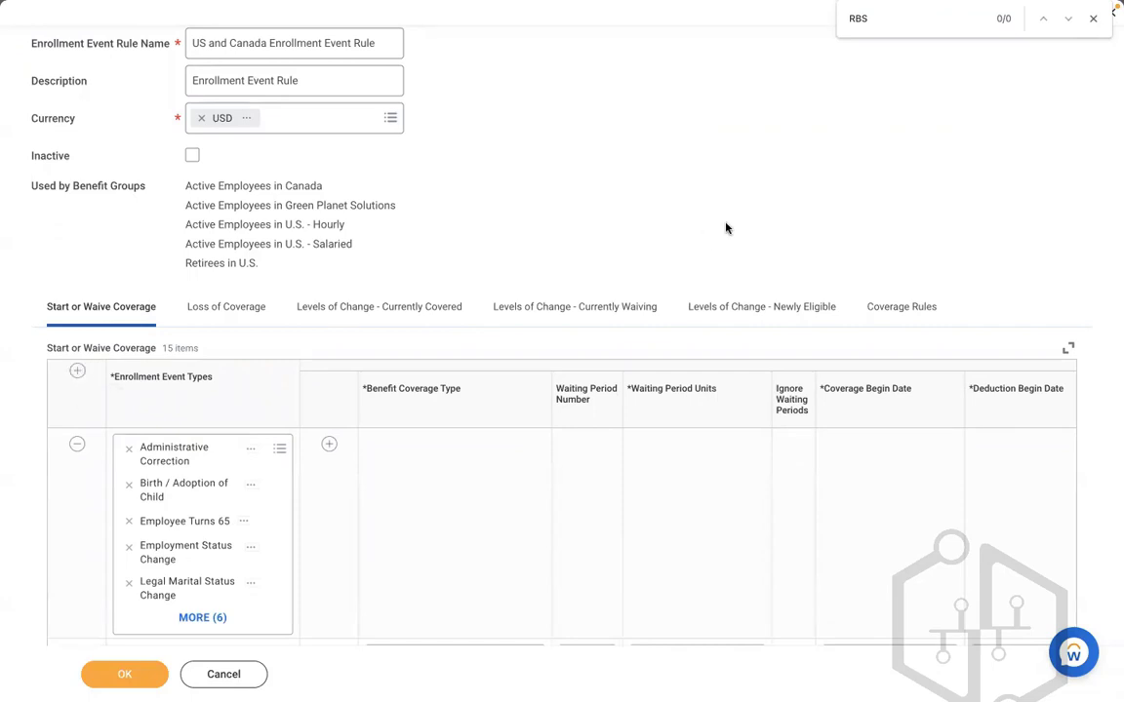
Step: Add a Start or Waive Coverage row for the RBS - Health Care enrollment event type again
scroll(724, 229, "up", 1)
scroll(724, 228, "up", 2)
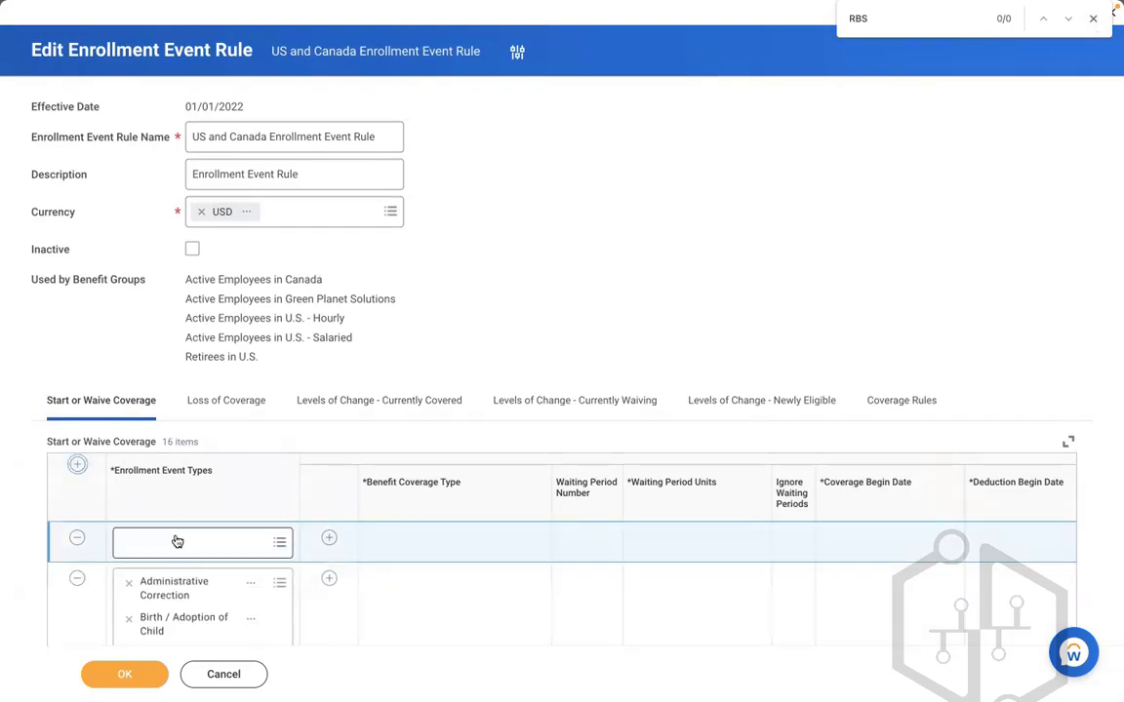
left_click(177, 541)
type("RBS")
key("Return")
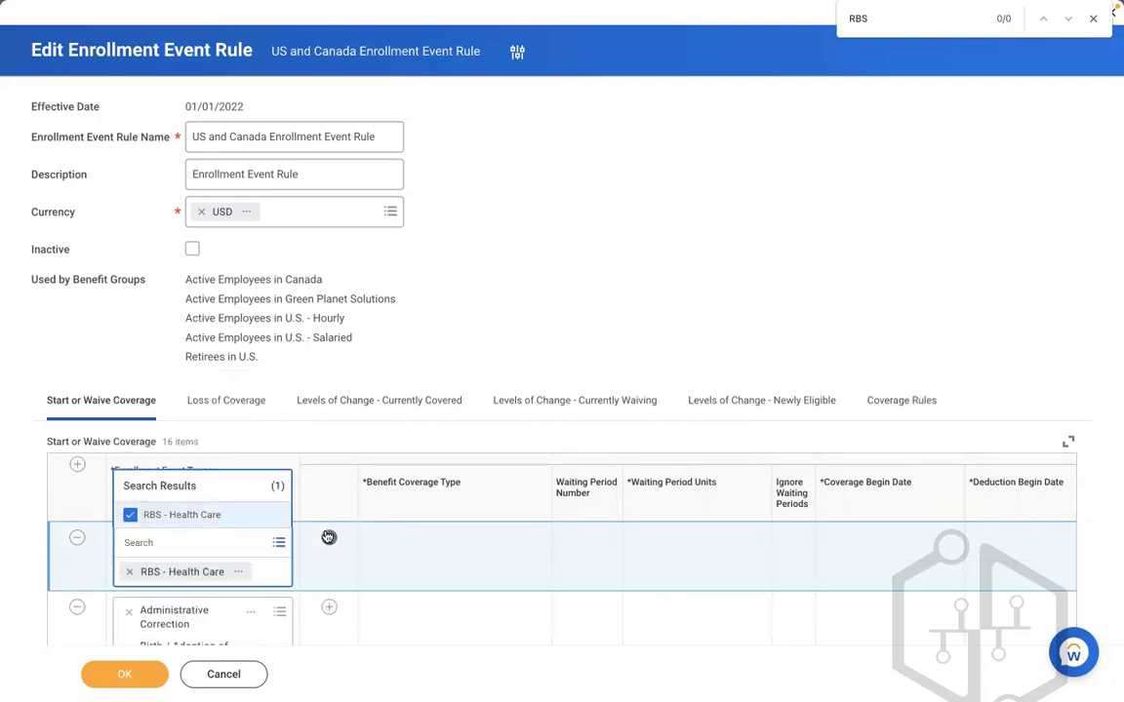
Step: Add a coverage line with the MEDICAL benefit coverage type under the RBS - Health Care event in Start or Waive Coverage
left_click(338, 539)
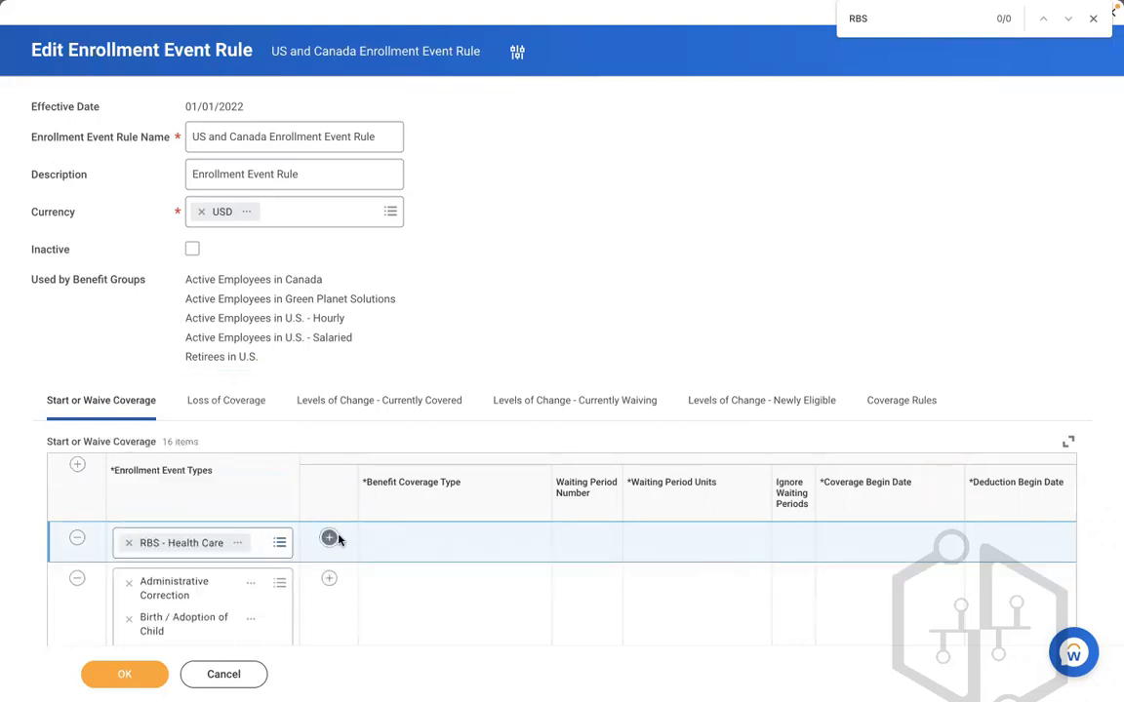
left_click(331, 538)
left_click(394, 577)
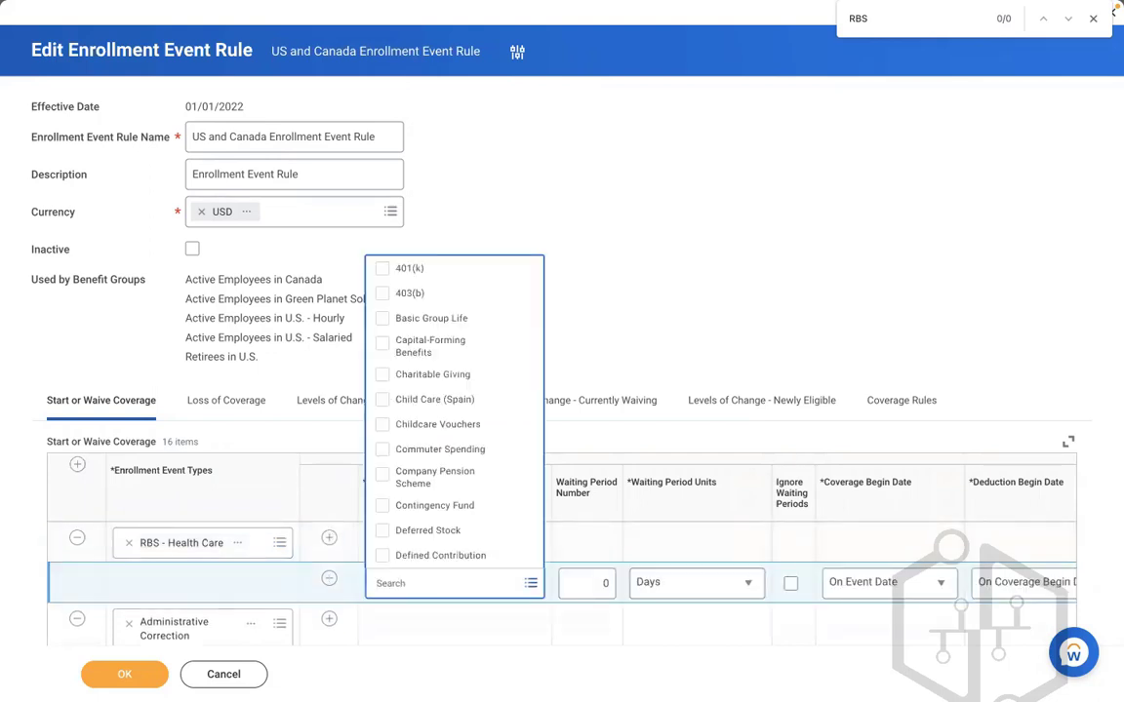
type("MEDICAL")
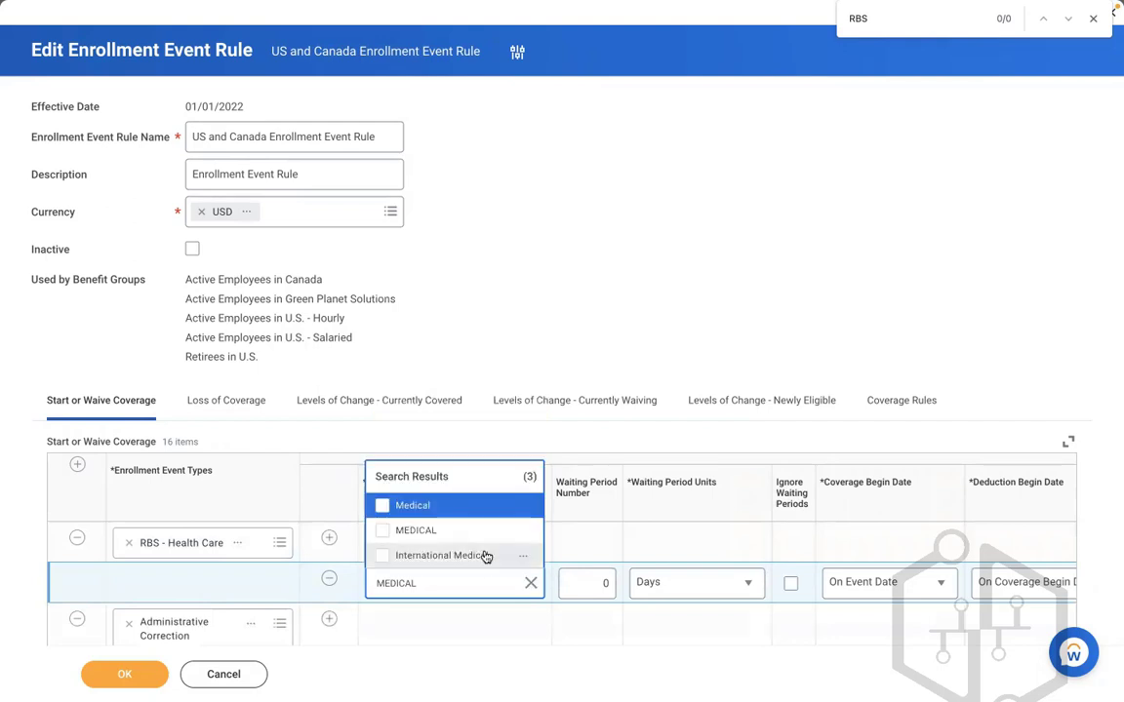
left_click(416, 529)
Step: Add a new row in Coverage Rules with RBS - Health Care as its enrollment event type
left_click(900, 400)
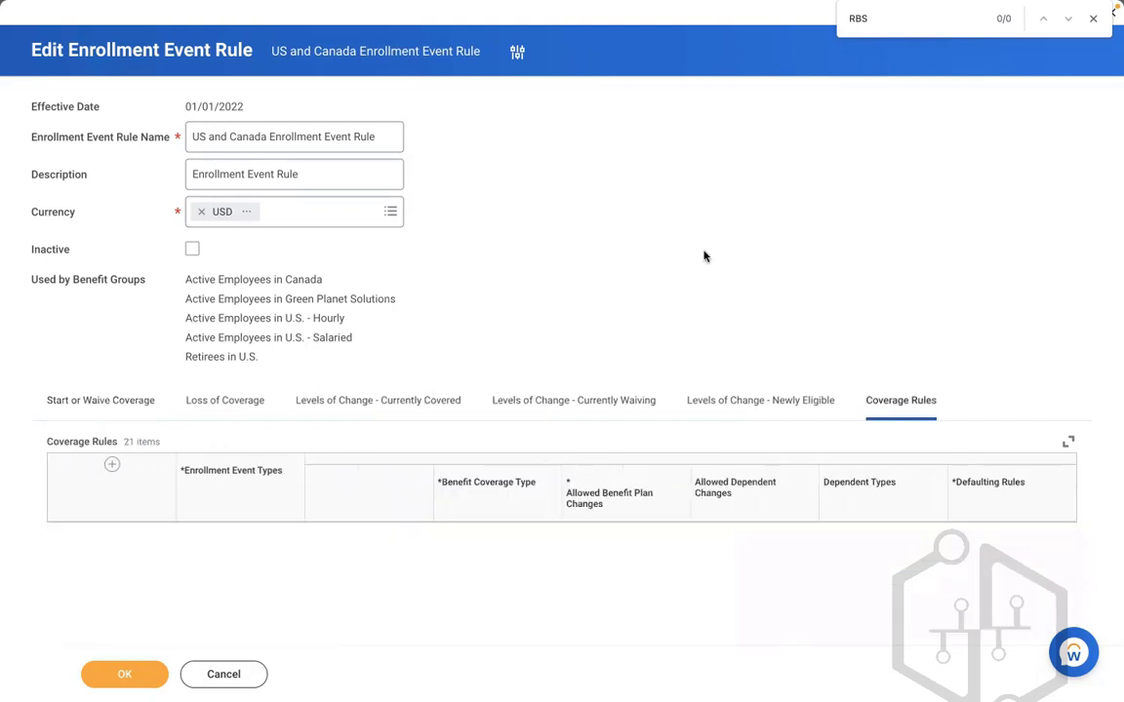
scroll(704, 256, "down", 1)
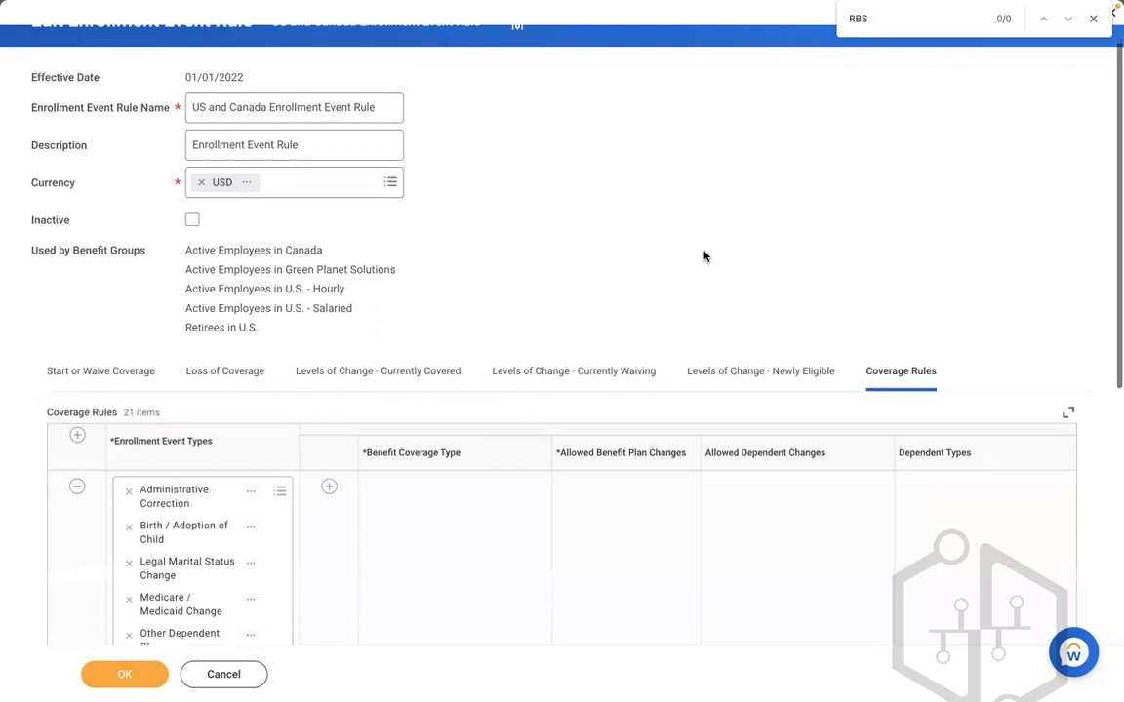
scroll(83, 221, "down", 5)
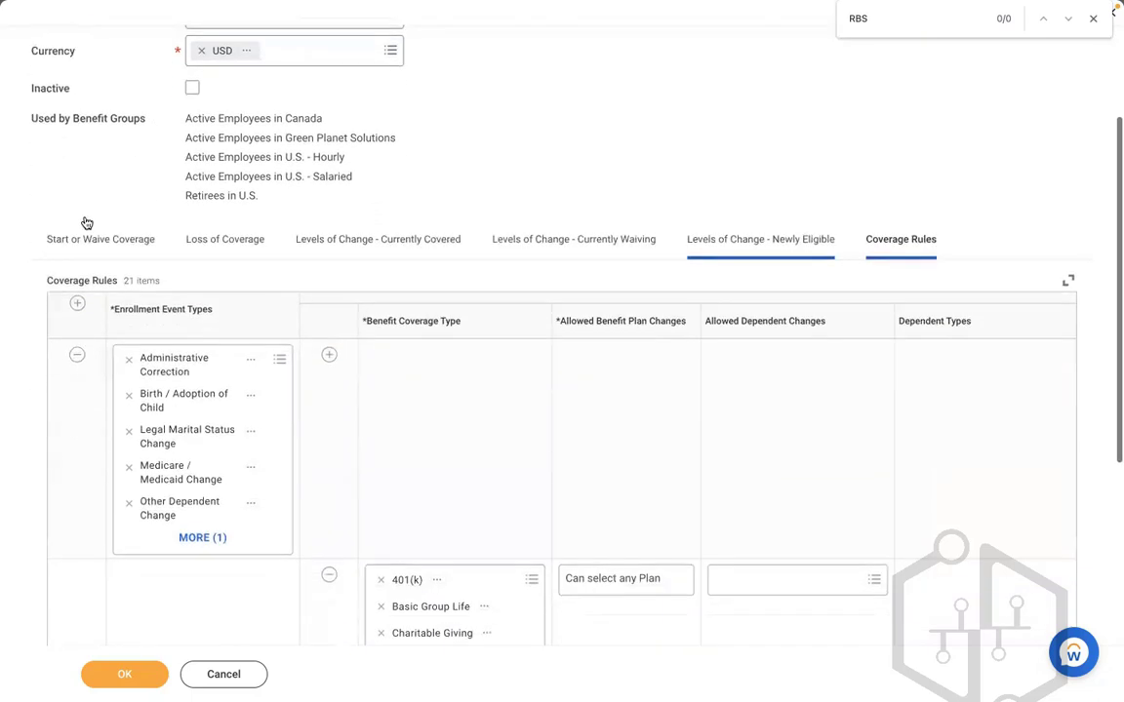
left_click(77, 214)
type("RBS")
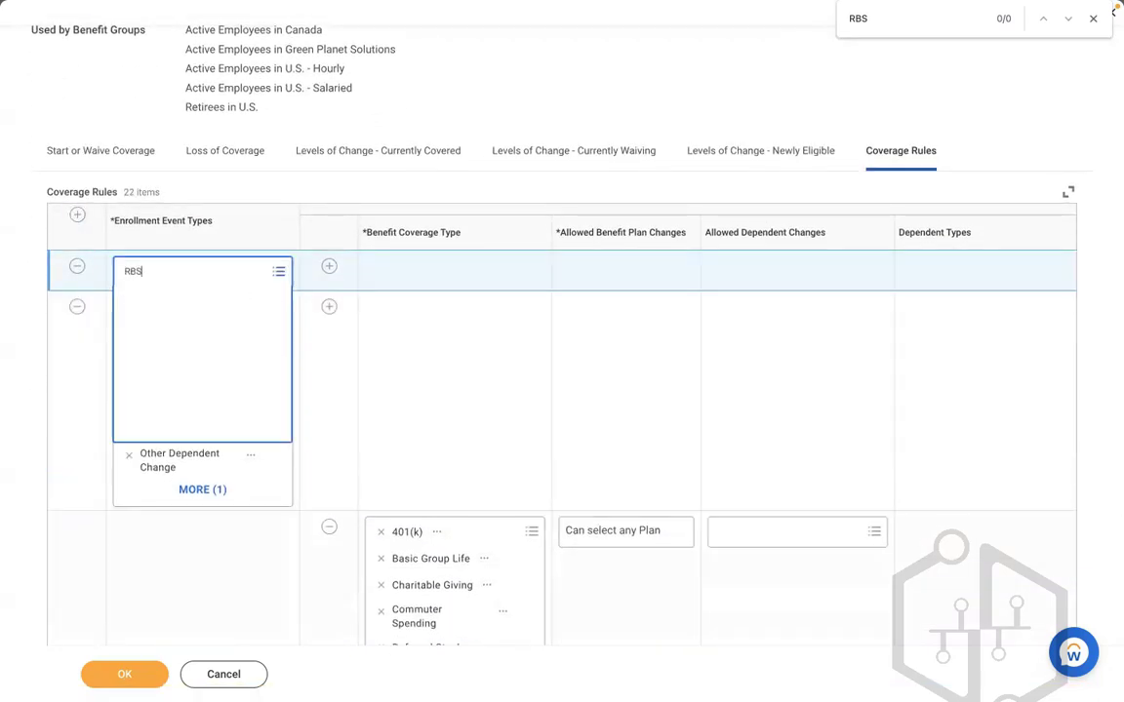
key("Return")
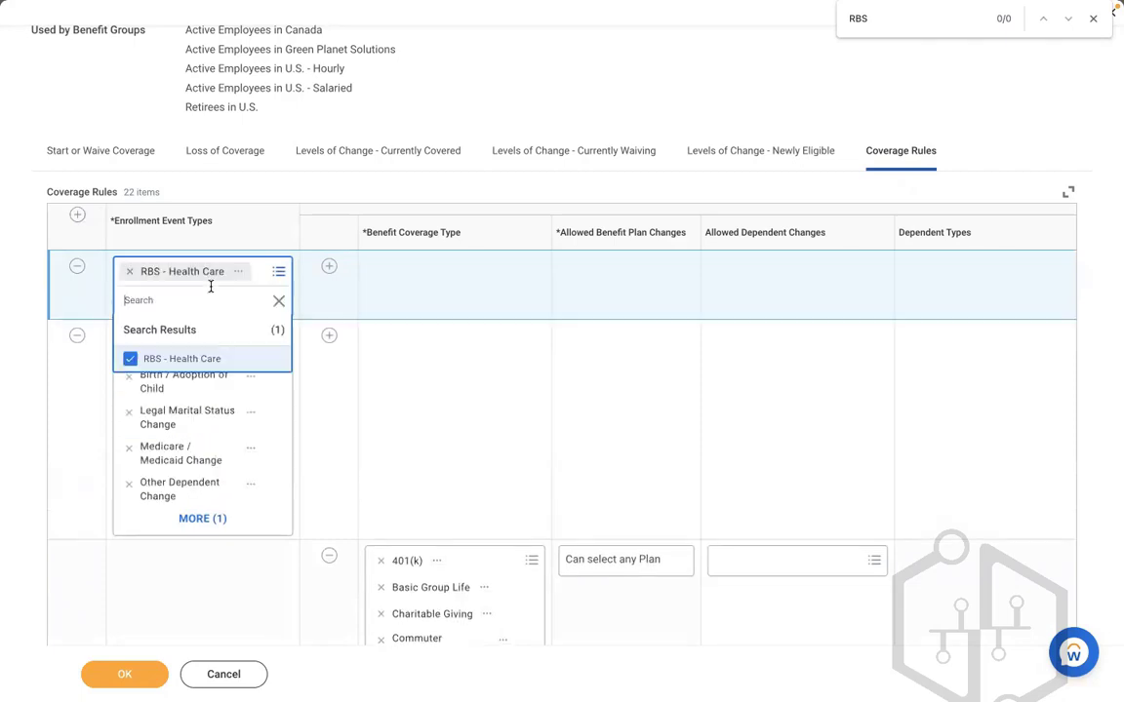
Step: Add a coverage line with the MEDICAL benefit coverage type under the RBS - Health Care event in Coverage Rules
left_click(328, 265)
left_click(418, 302)
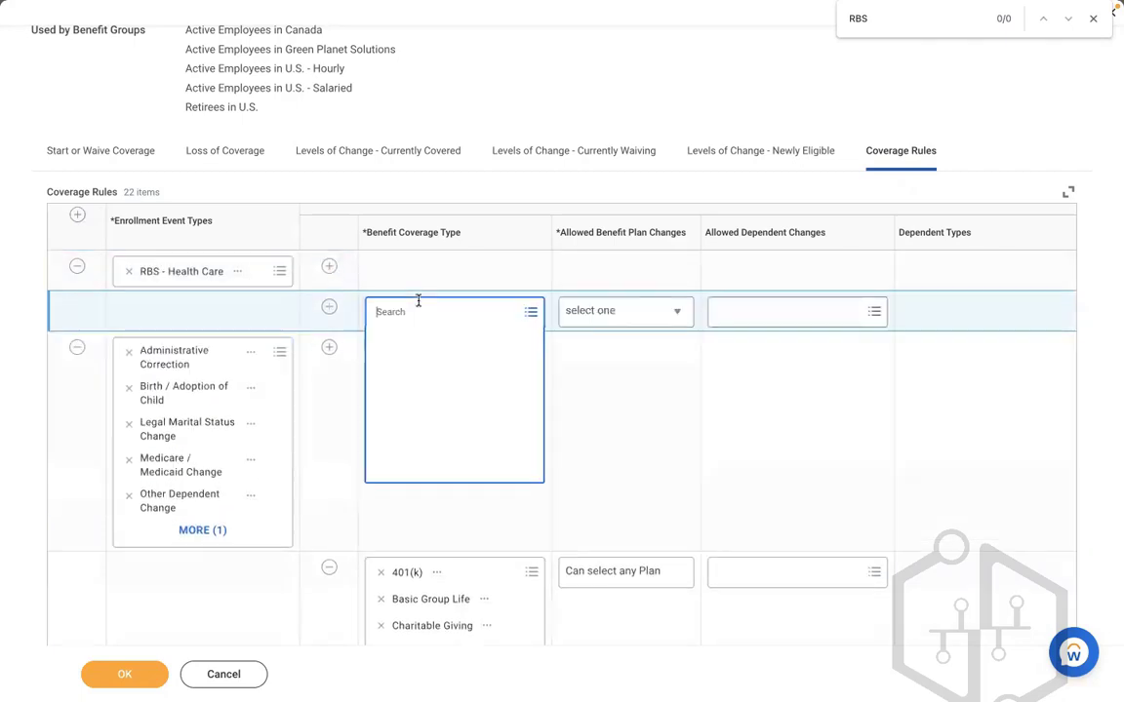
type("MEDICAL")
key("Return")
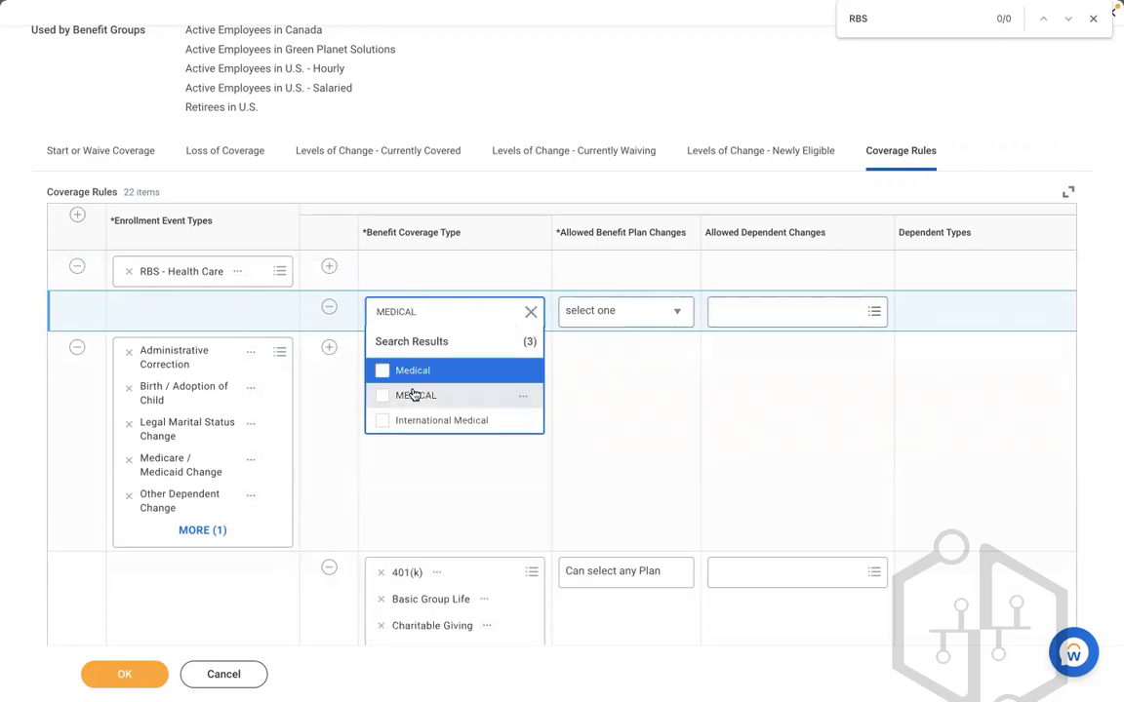
left_click(414, 395)
Step: Set the MEDICAL line's allowed benefit plan changes to Can select any Plan and its dependent changes to Additional Dependents Allowed
left_click(609, 314)
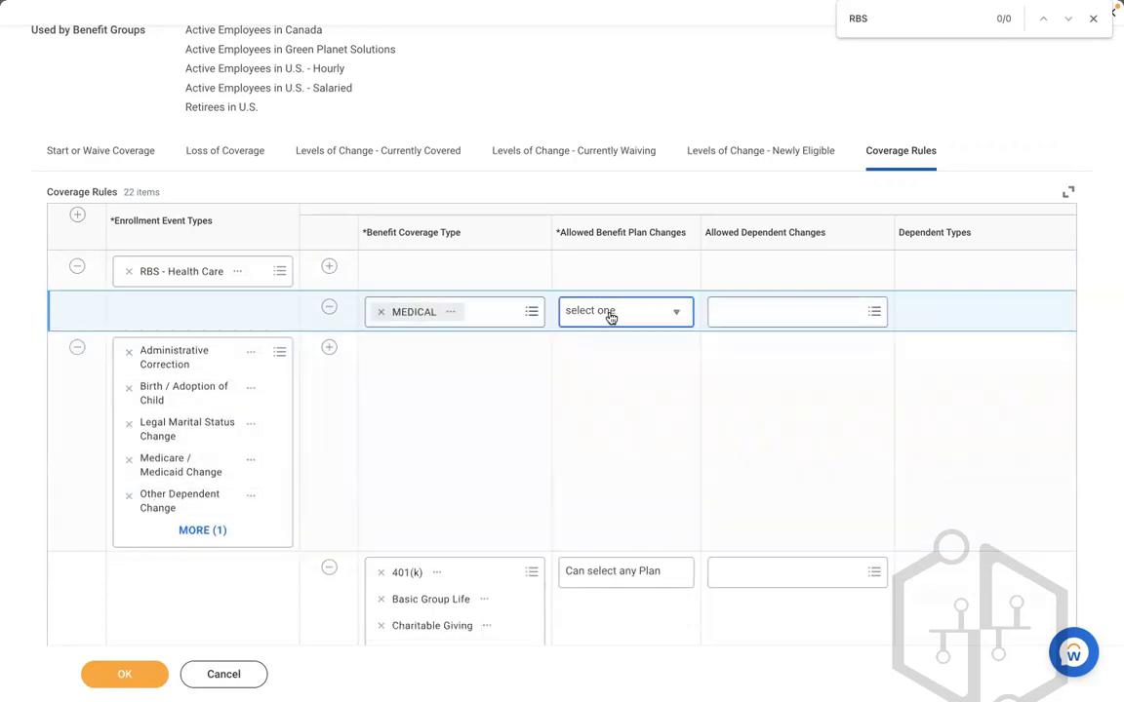
left_click(610, 314)
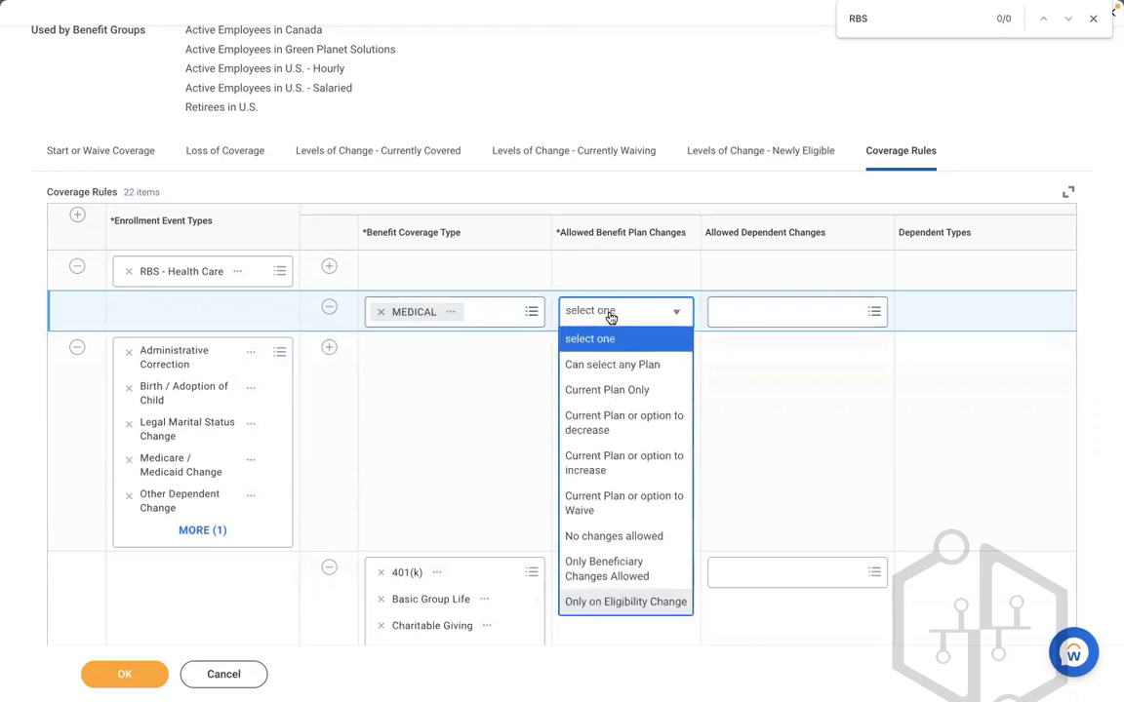
left_click(609, 366)
left_click(766, 314)
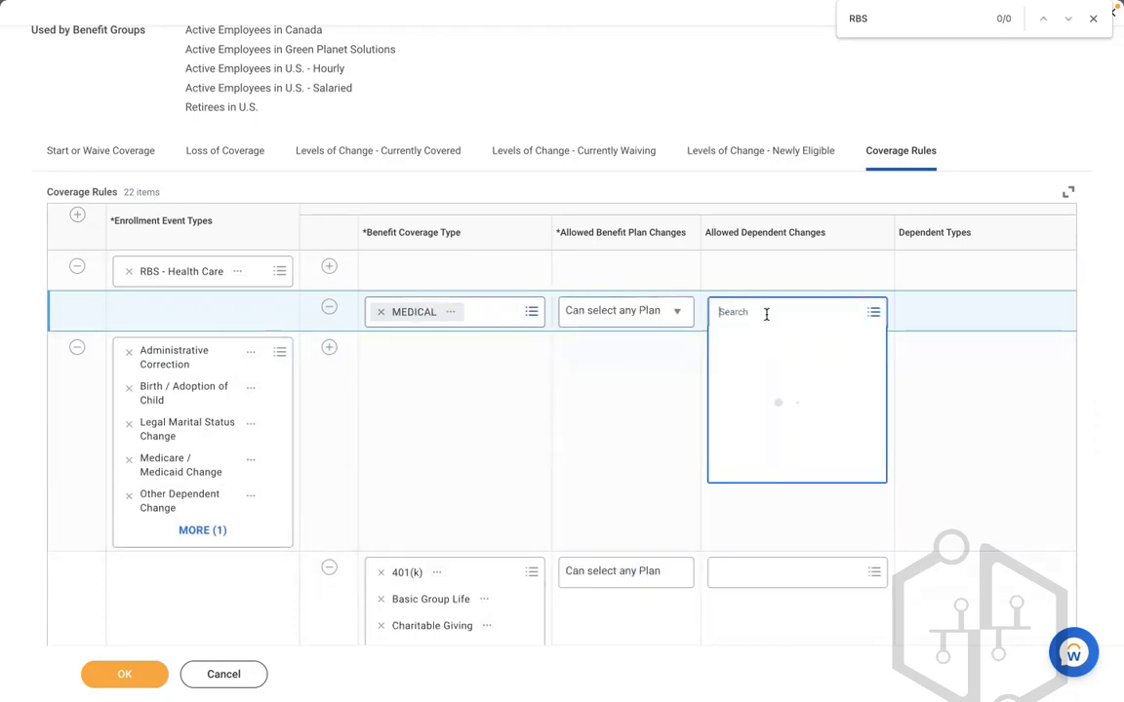
key("Return")
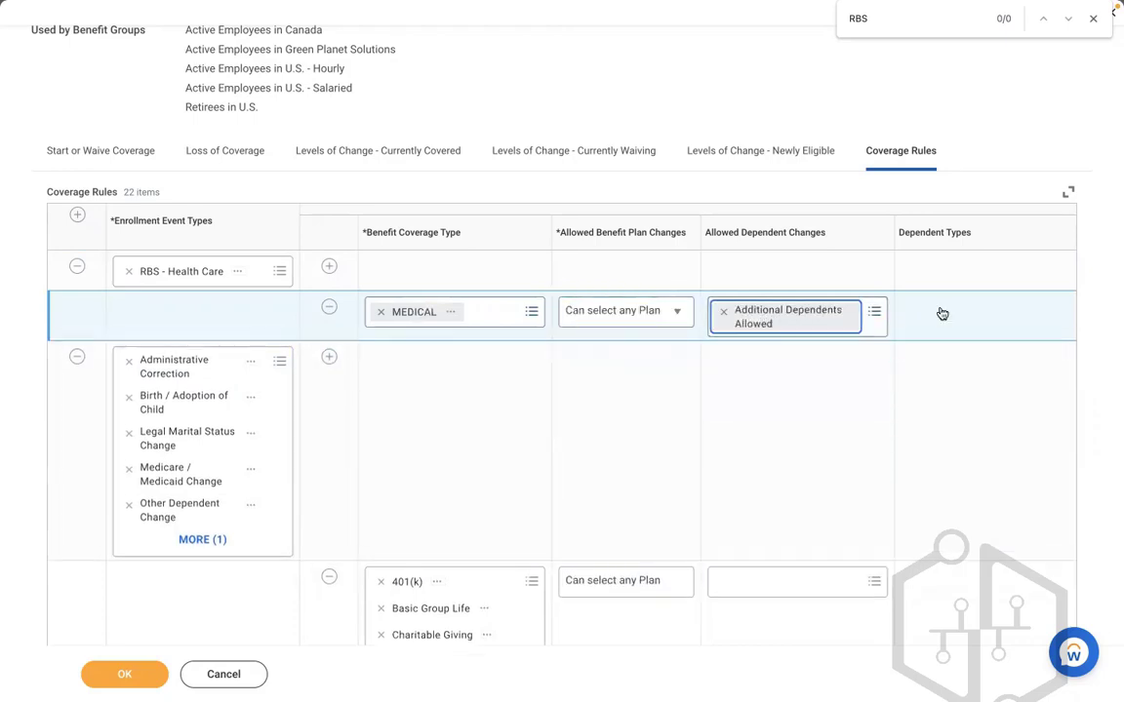
Step: Assign Child, Parent and Domestic Partner as the dependent types of the MEDICAL coverage rule
left_click(940, 311)
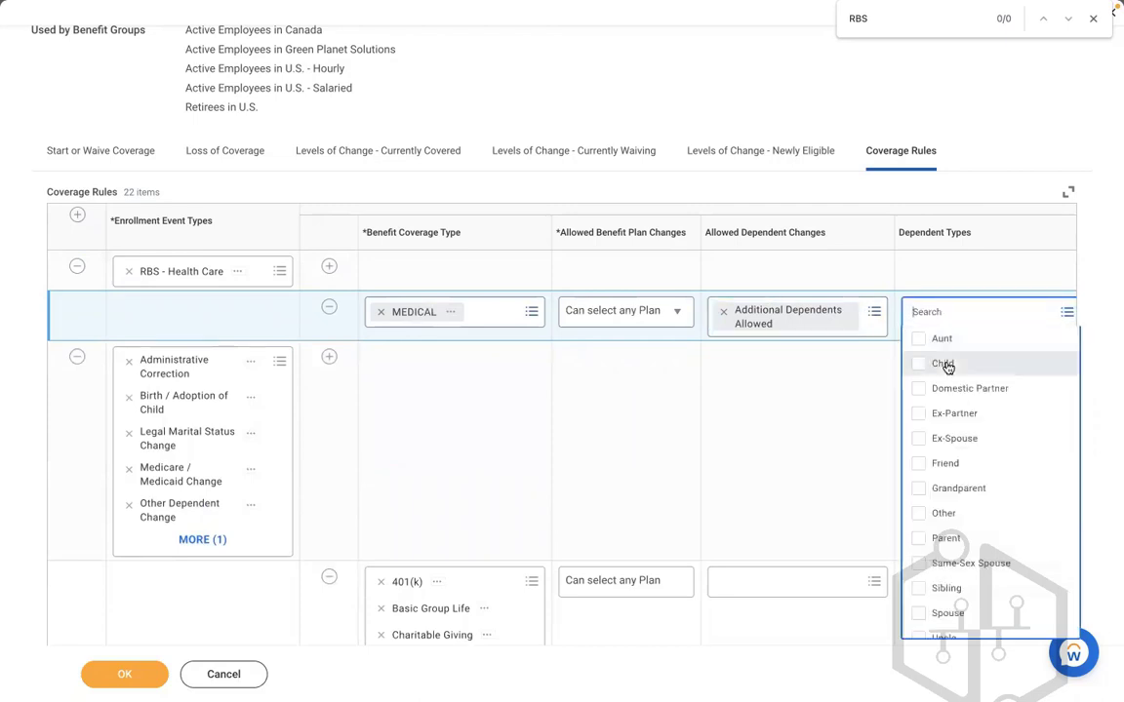
left_click(944, 365)
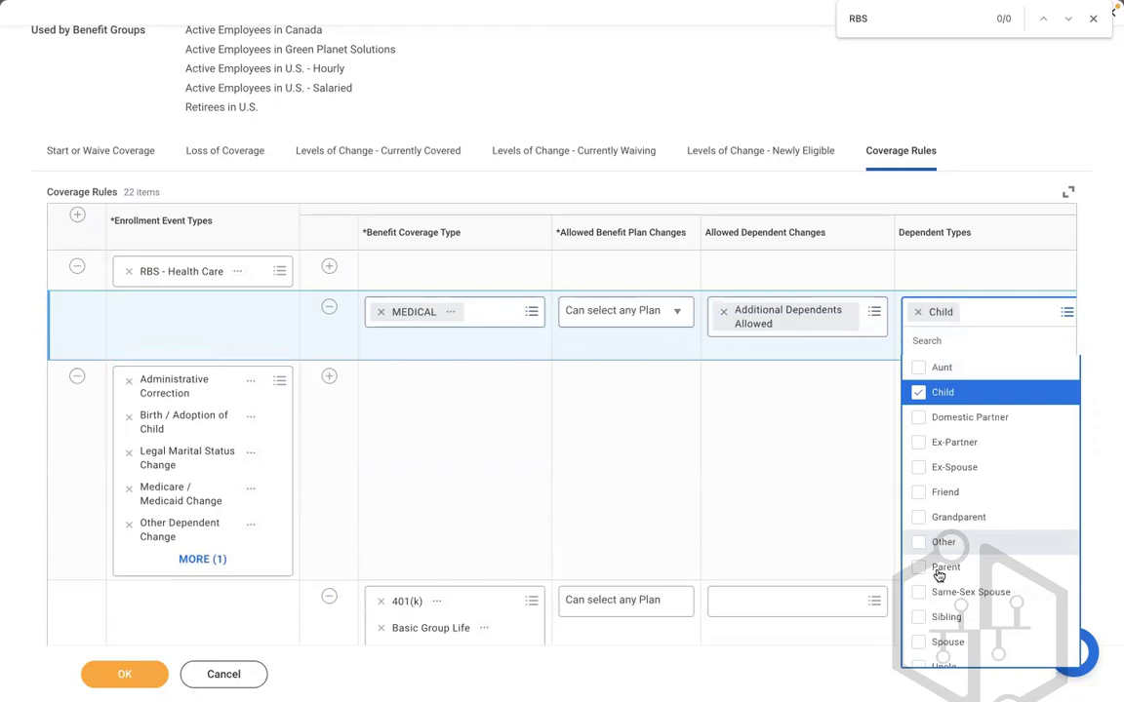
left_click(939, 570)
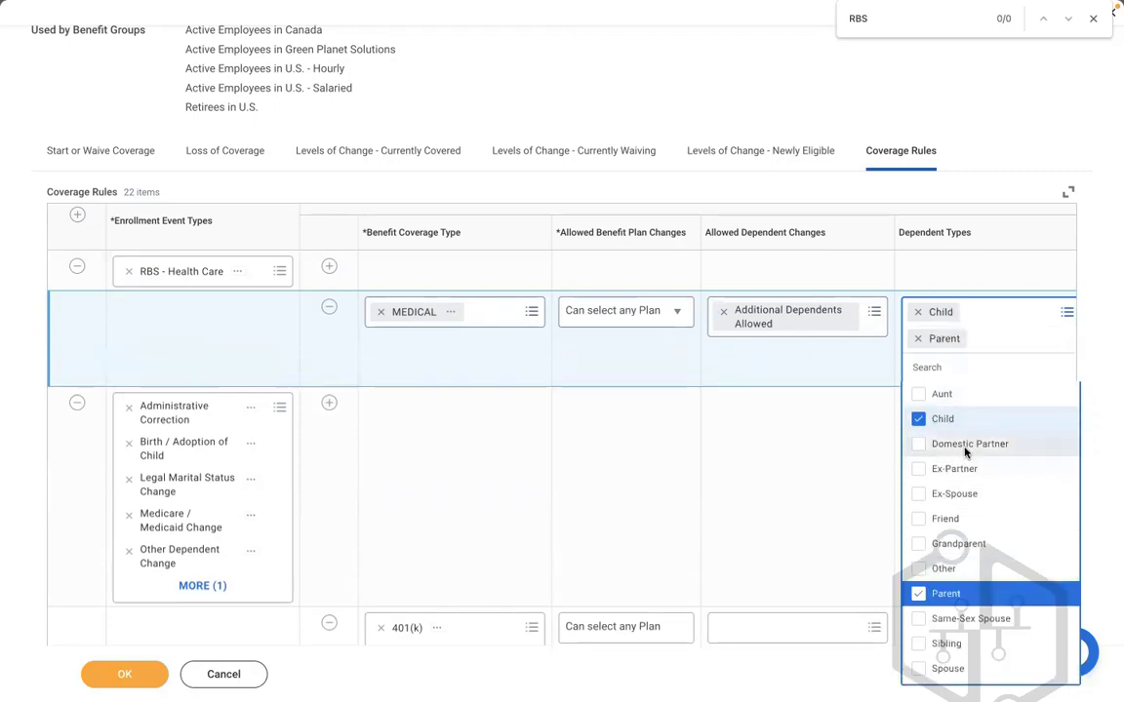
left_click(965, 447)
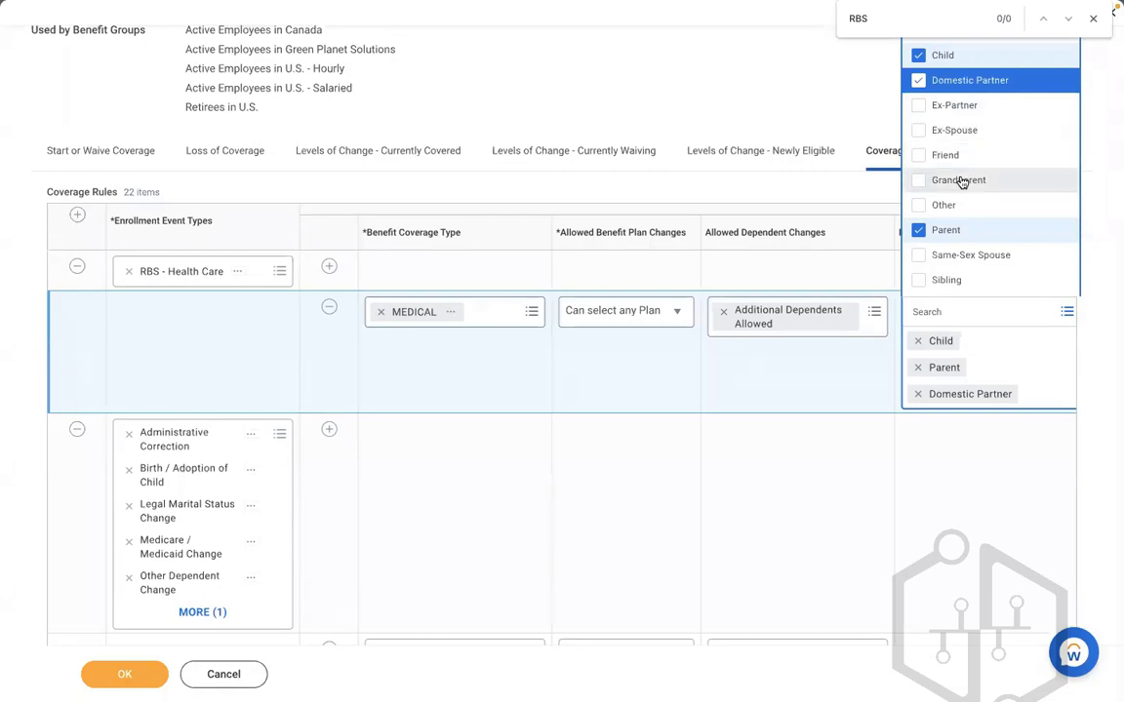
left_click(802, 421)
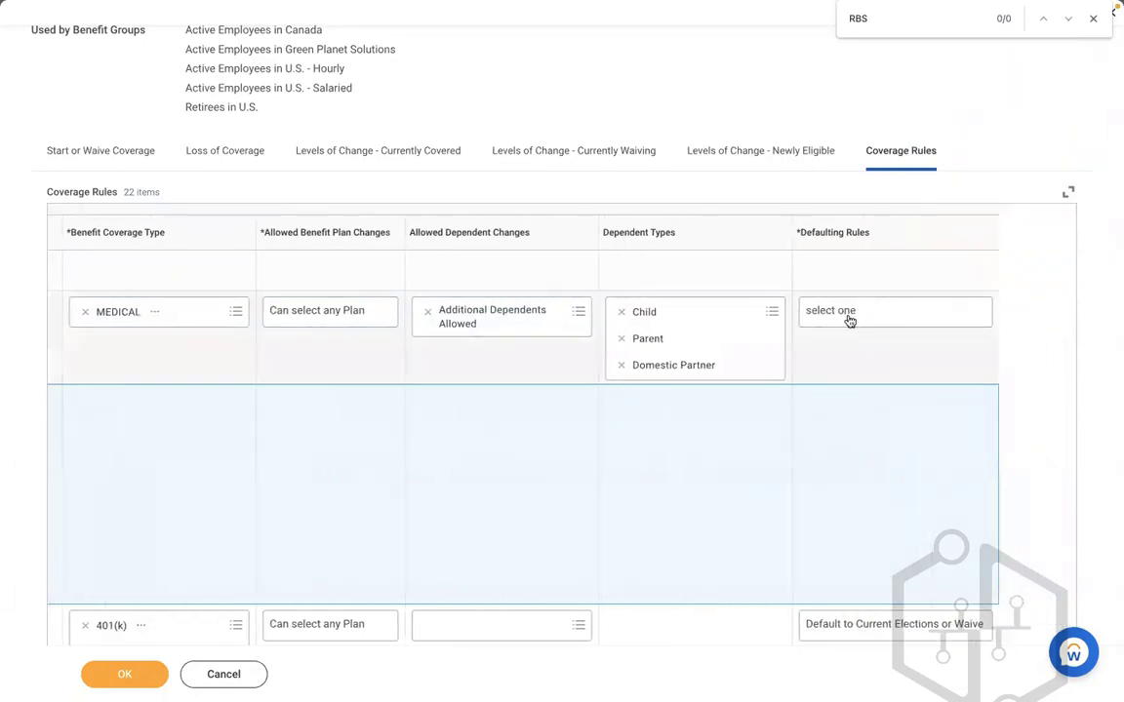
Step: Set the MEDICAL line's defaulting rule to Default to Current Elections, Priority Coverage or Waive, and save the enrollment event rule
left_click(850, 312)
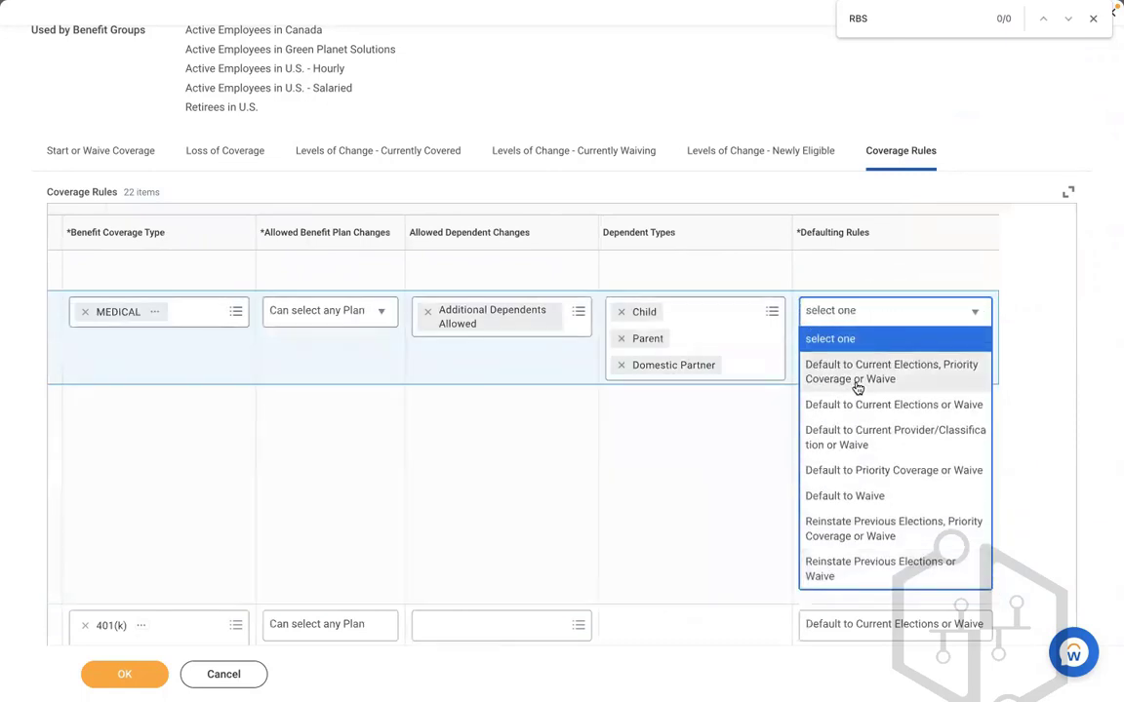
left_click(855, 384)
left_click(125, 674)
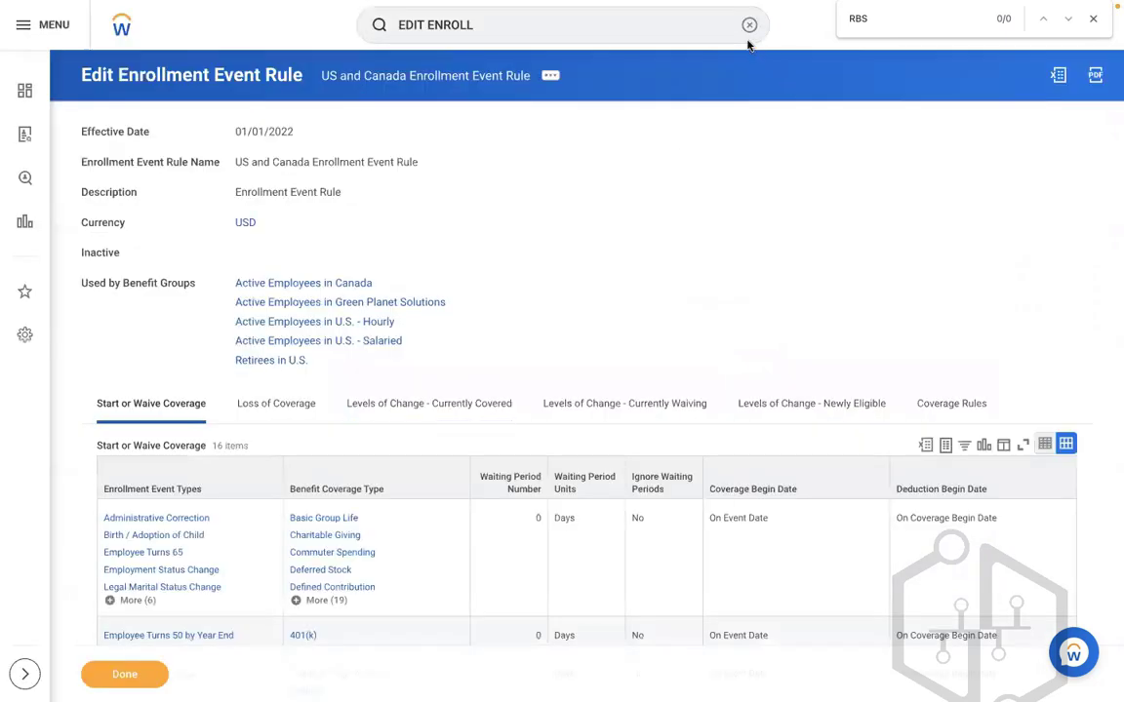
Step: Find and open the Create Benefit Plan Year Definition task
left_click(745, 27)
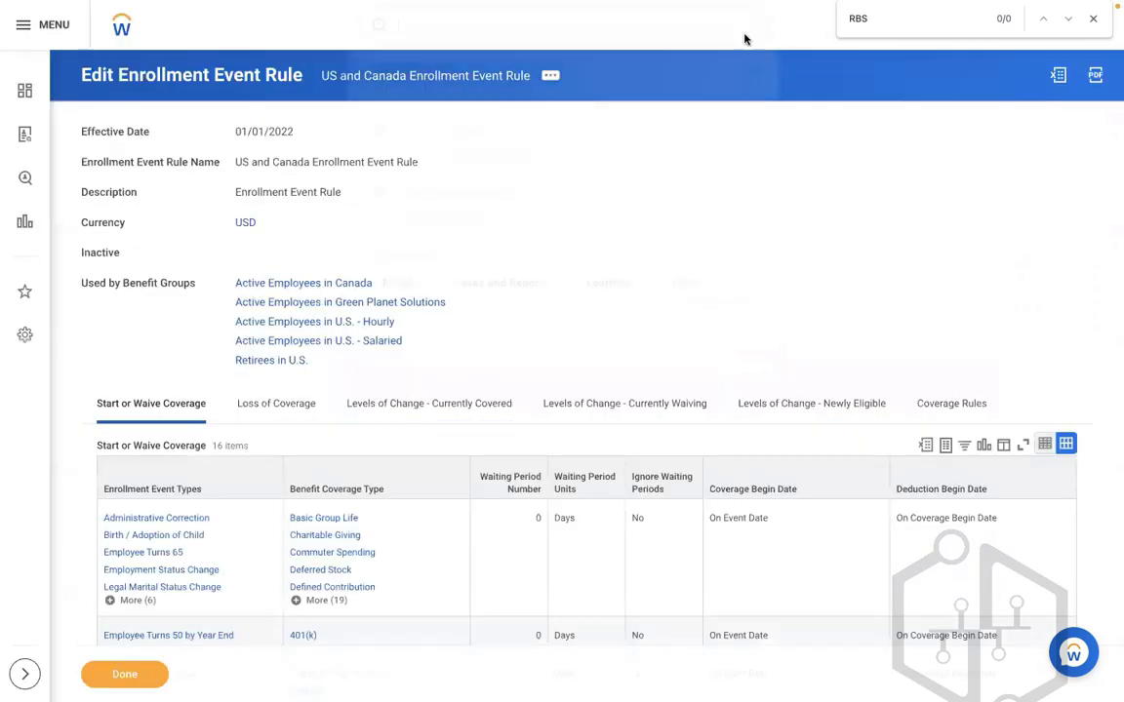
type("CREATE B")
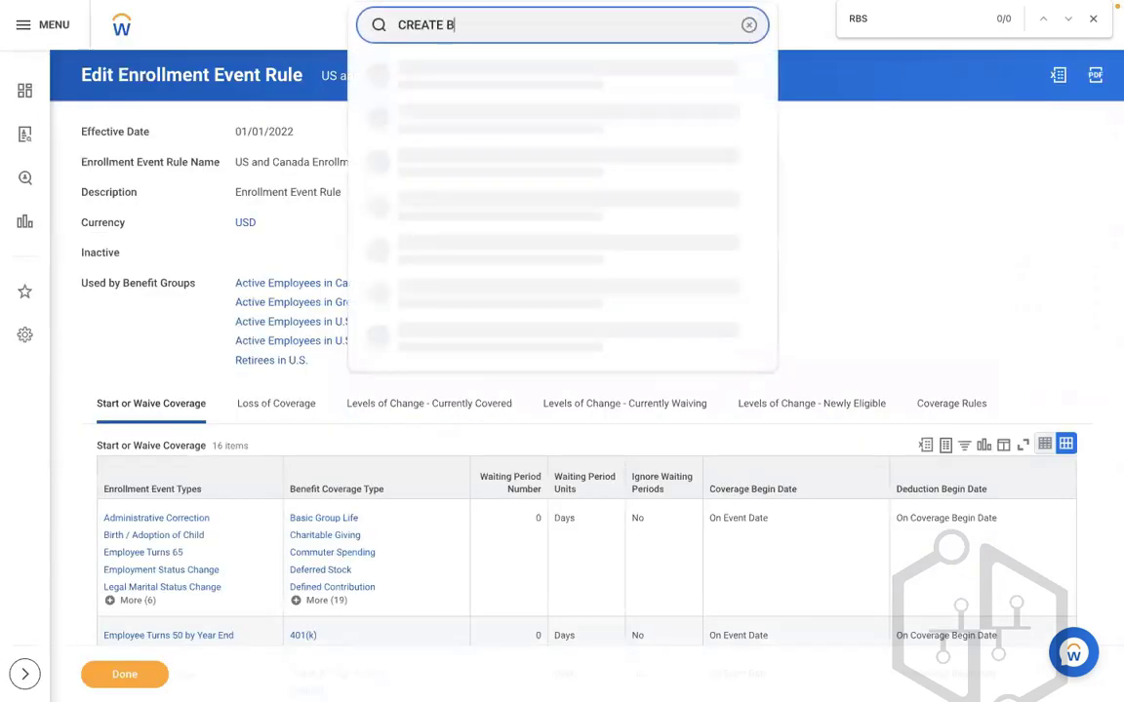
type("EN PLAN YEAR DEF")
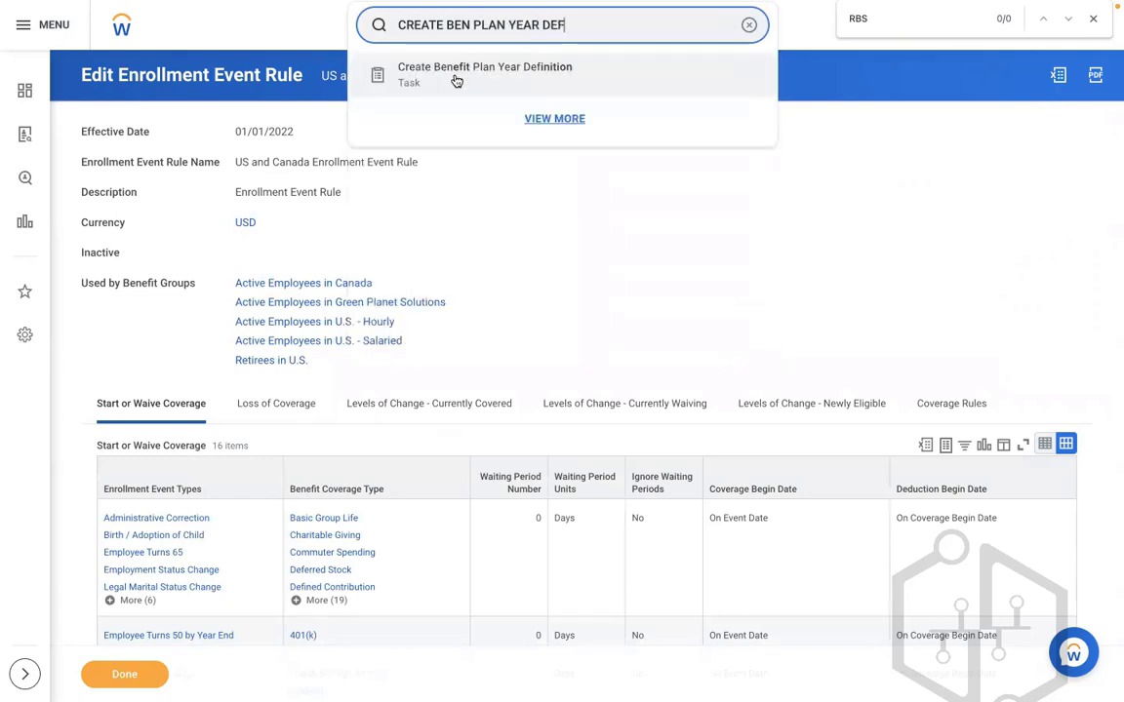
left_click(454, 78)
Step: Name the new benefit plan year definition RBS - Ongoing Benefit Programme
left_click(244, 137)
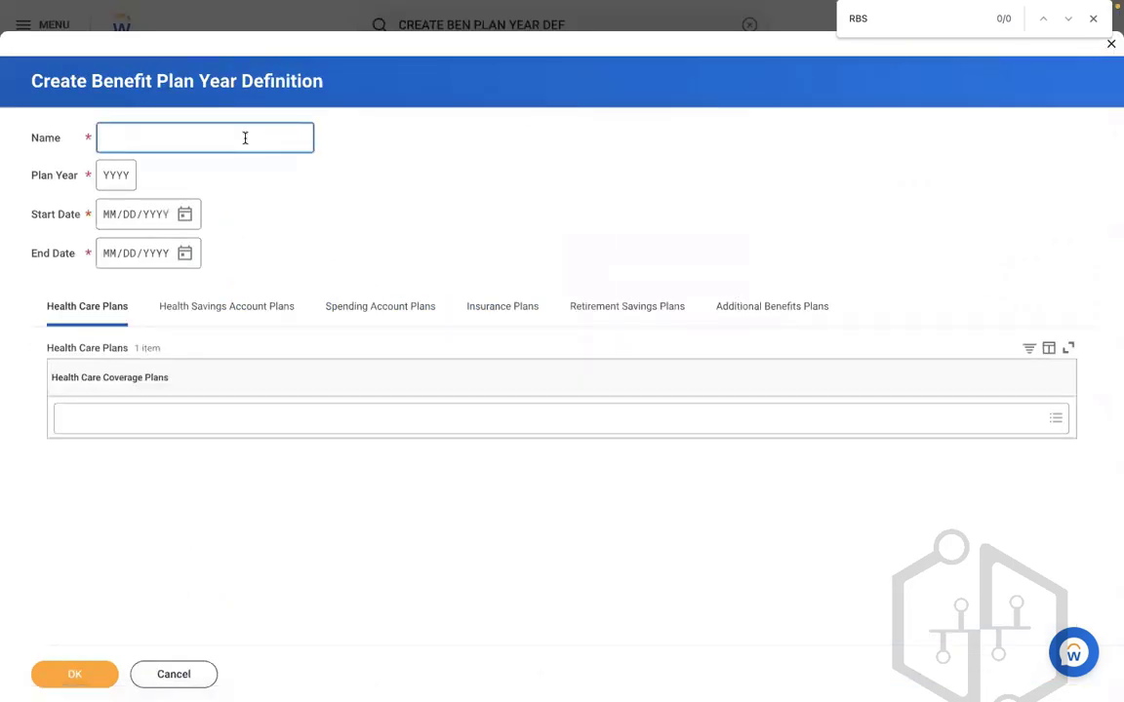
type("RBS - Ongoing Benefit Pro")
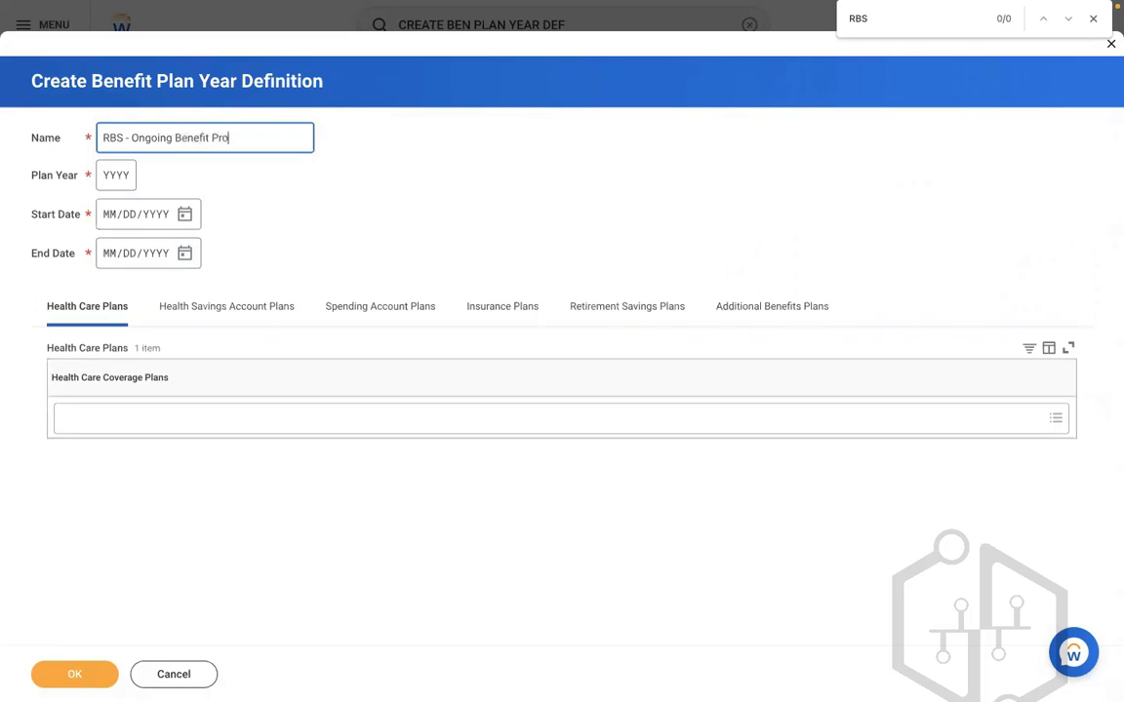
type("gramee")
left_click(246, 137)
key("BackSpace")
type("a")
key("BackSpace")
Step: Set the plan year to 2022, with start date 01/01/2022 and end date 12/31/2022
left_click(117, 179)
type("2022")
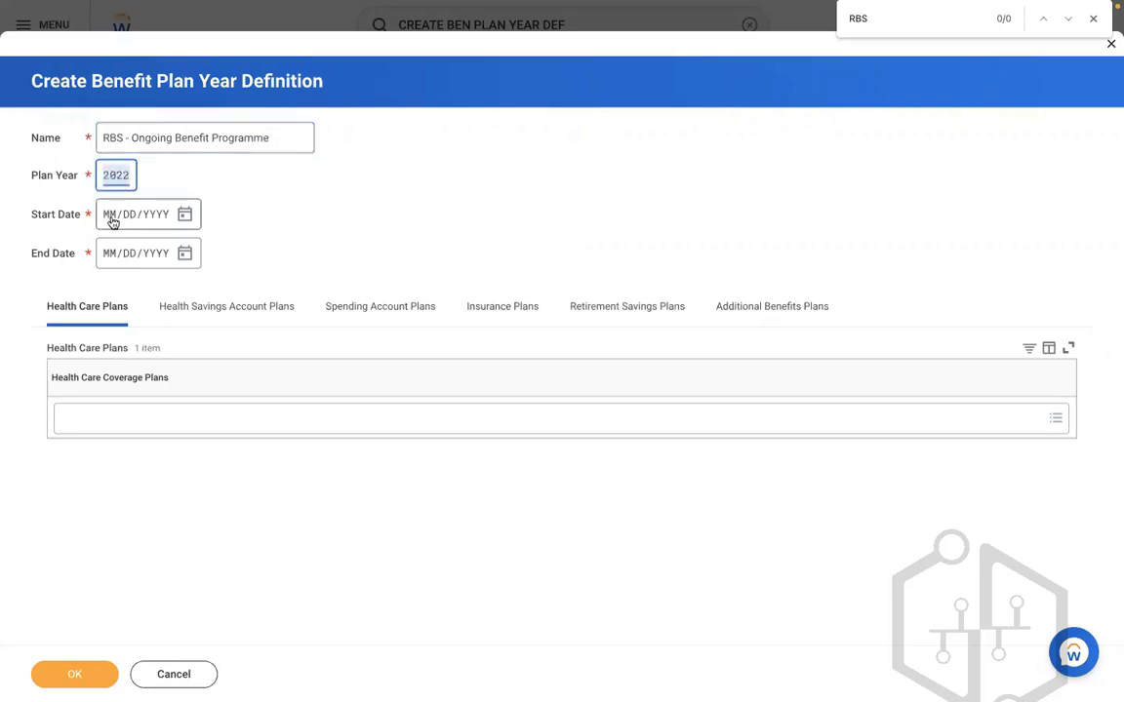
left_click(121, 217)
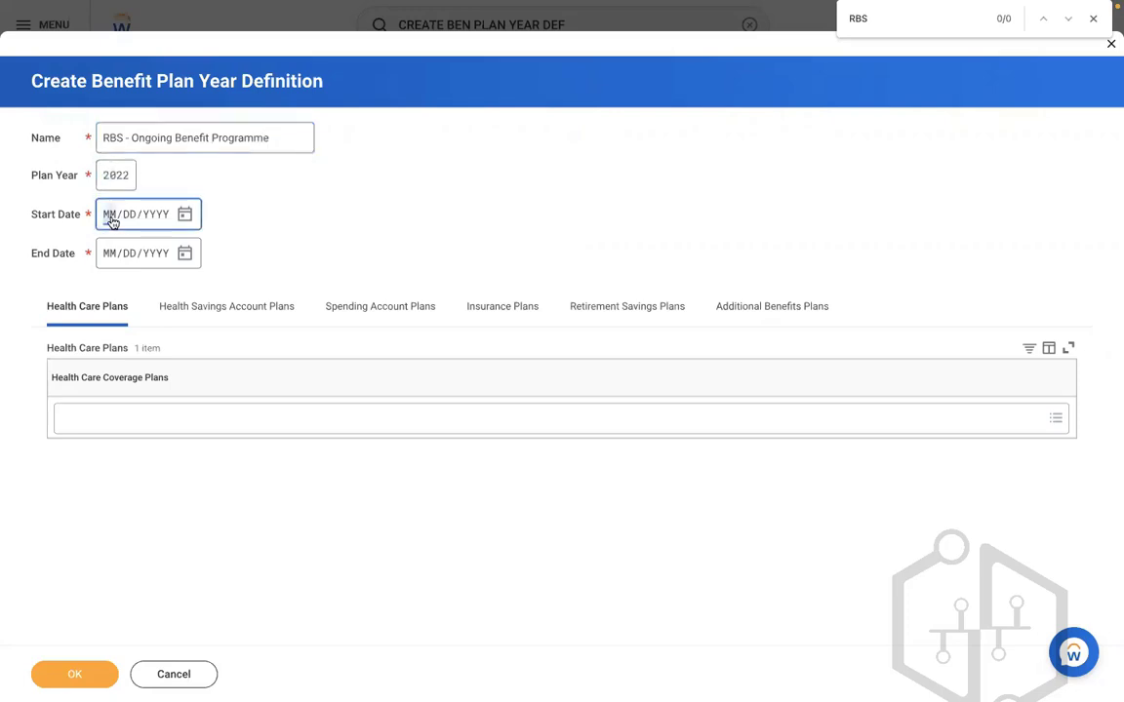
type("010122")
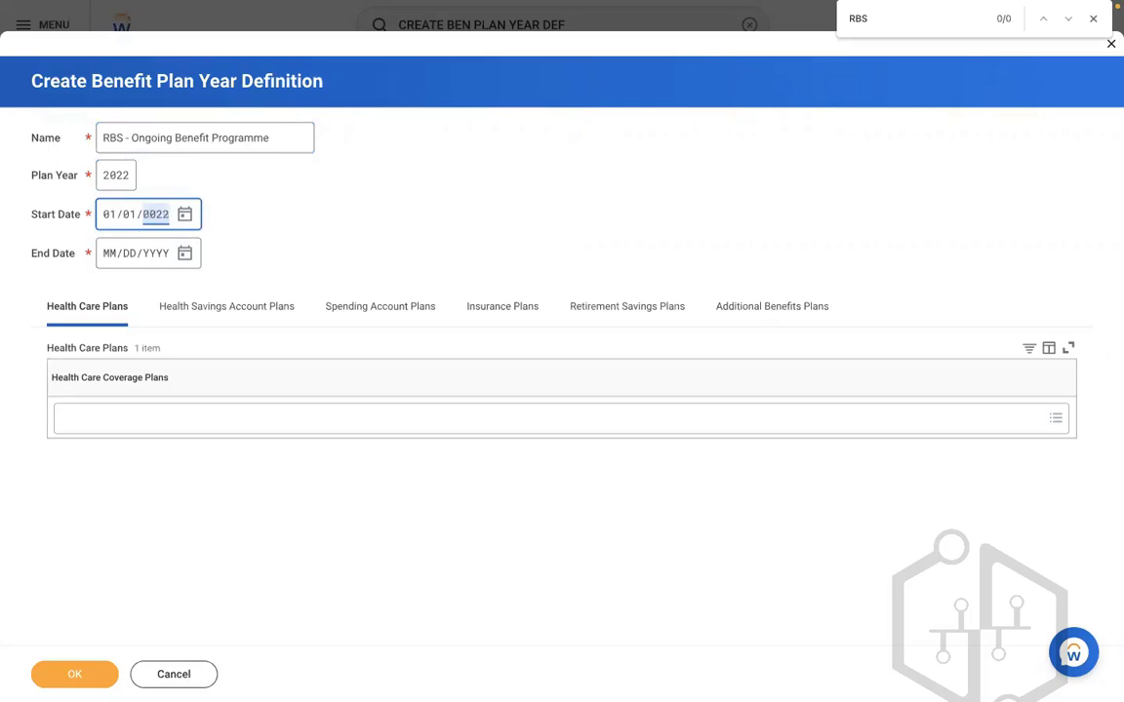
key("BackSpace")
left_click(108, 254)
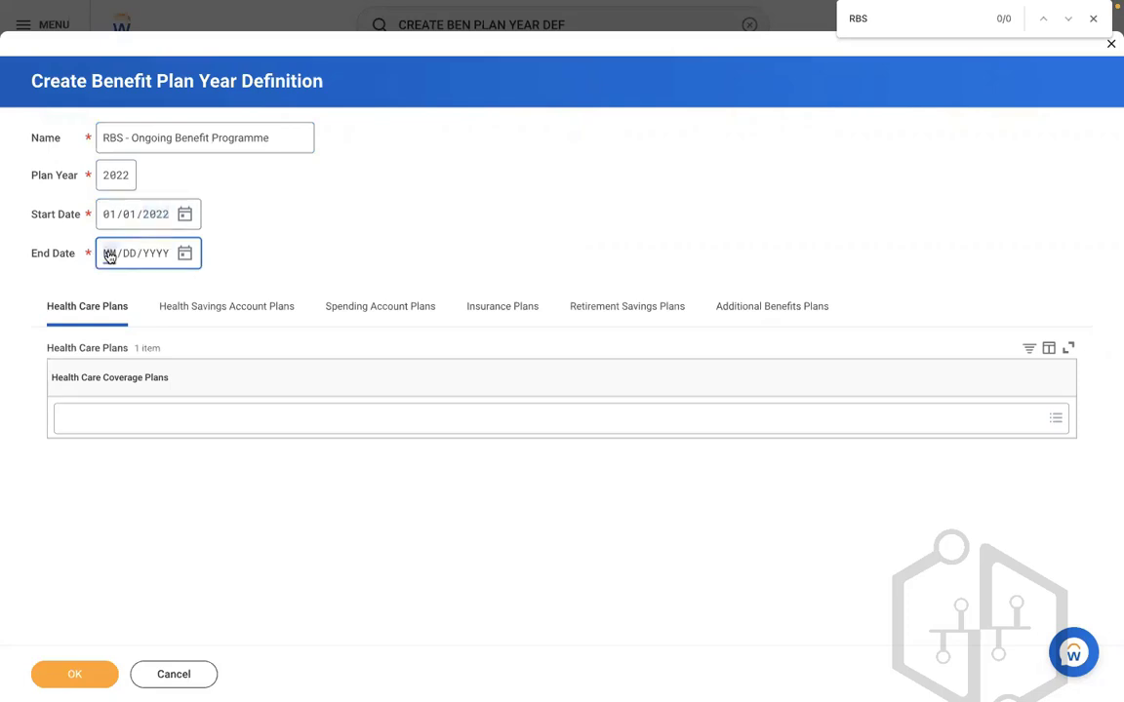
type("12/31/00022")
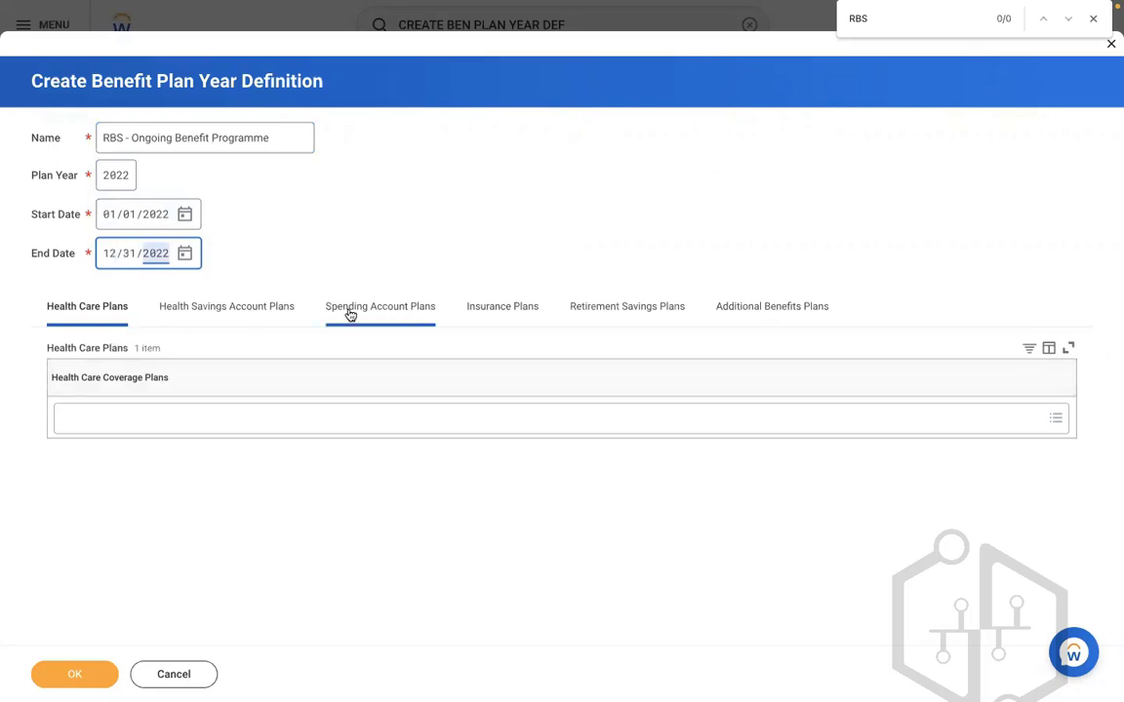
Step: Add MEDICAL - RBS - Met Life Plan as the health care coverage plan and save the plan year definition
left_click(96, 420)
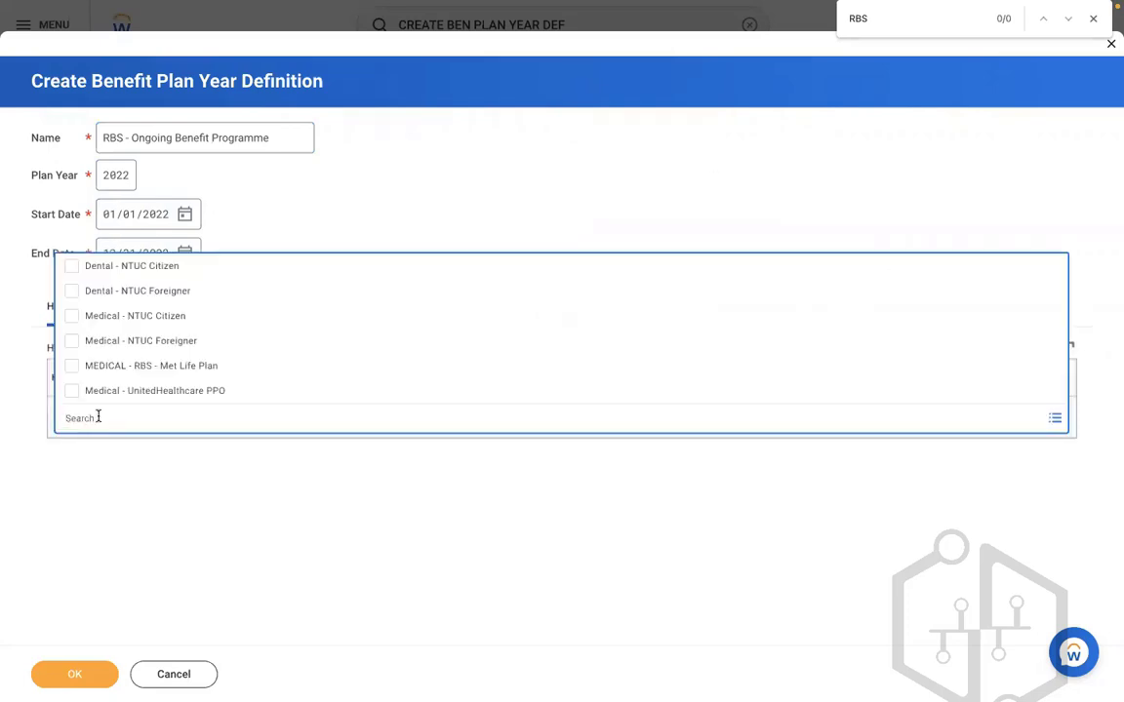
left_click(146, 365)
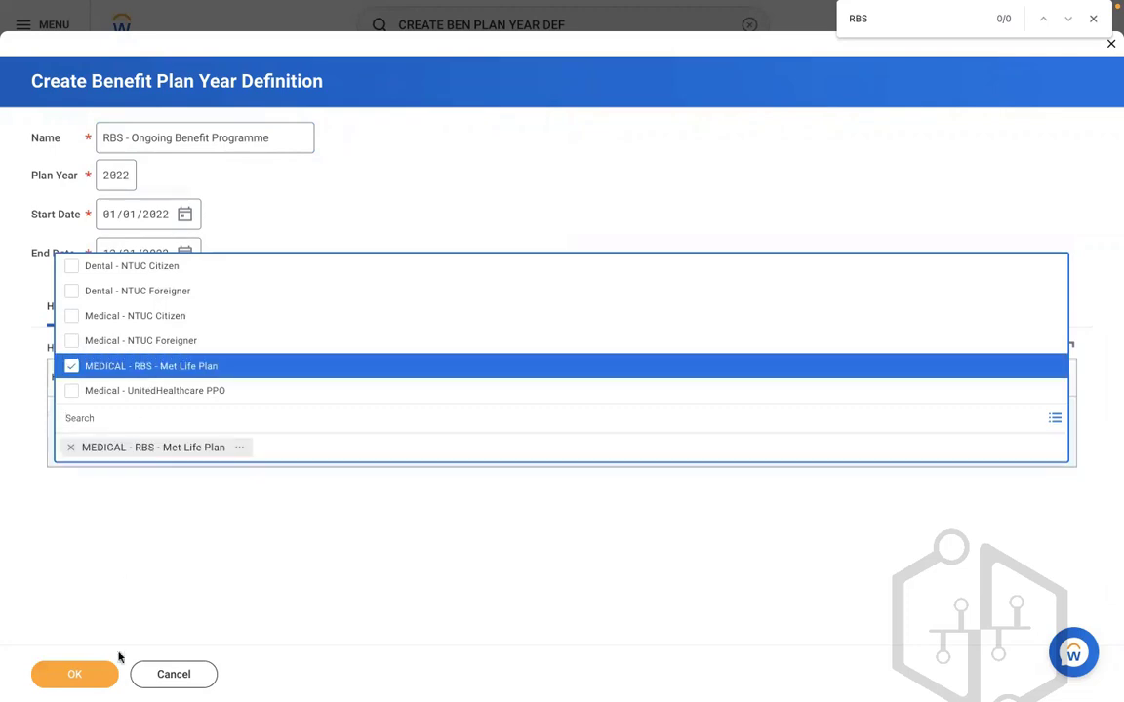
left_click(75, 674)
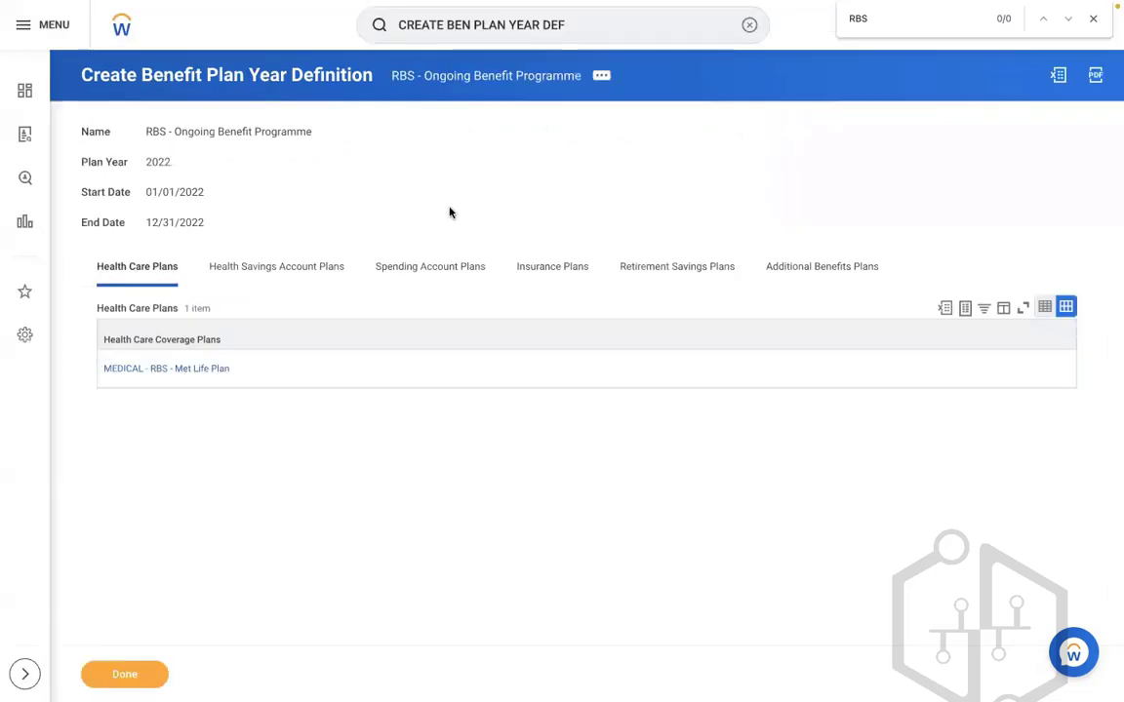
Step: Search for the General Counsel employee in San Francisco by full name and open the worker profile
left_click(748, 25)
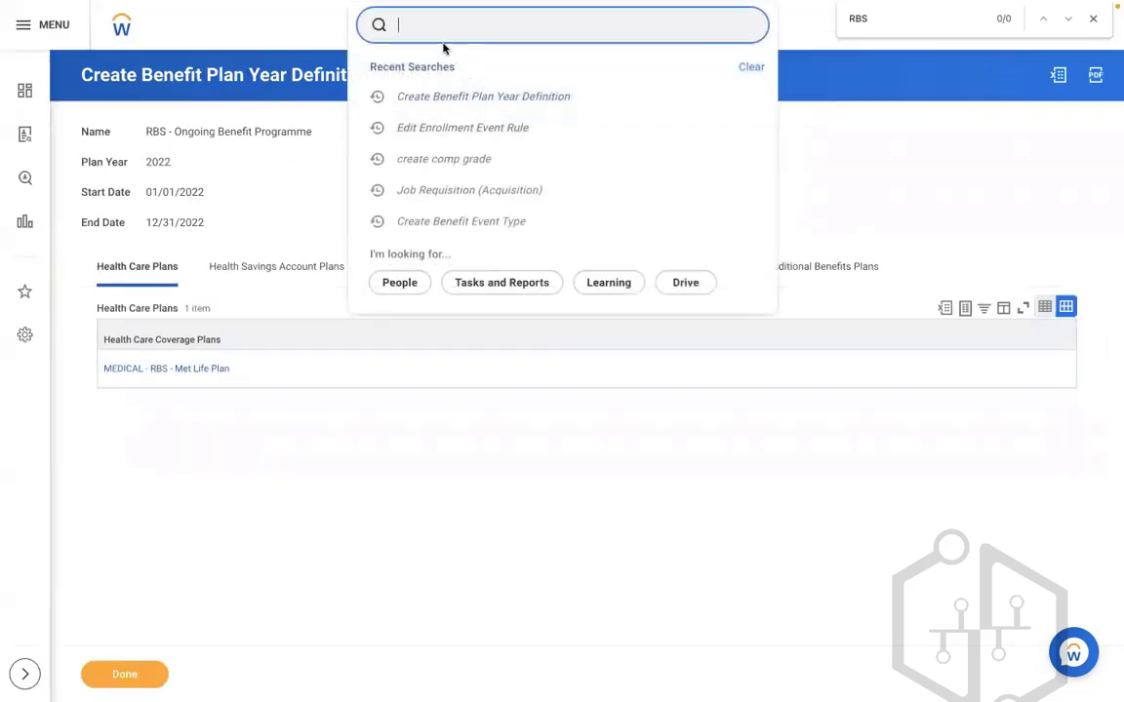
type("joh")
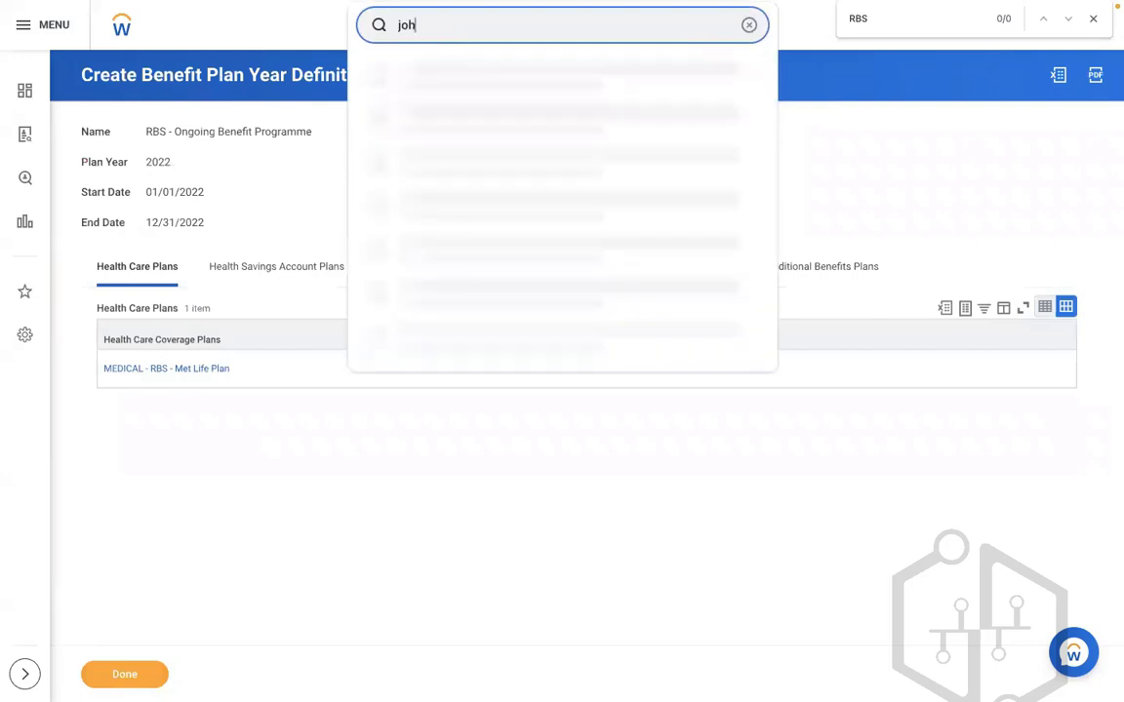
type("n chen")
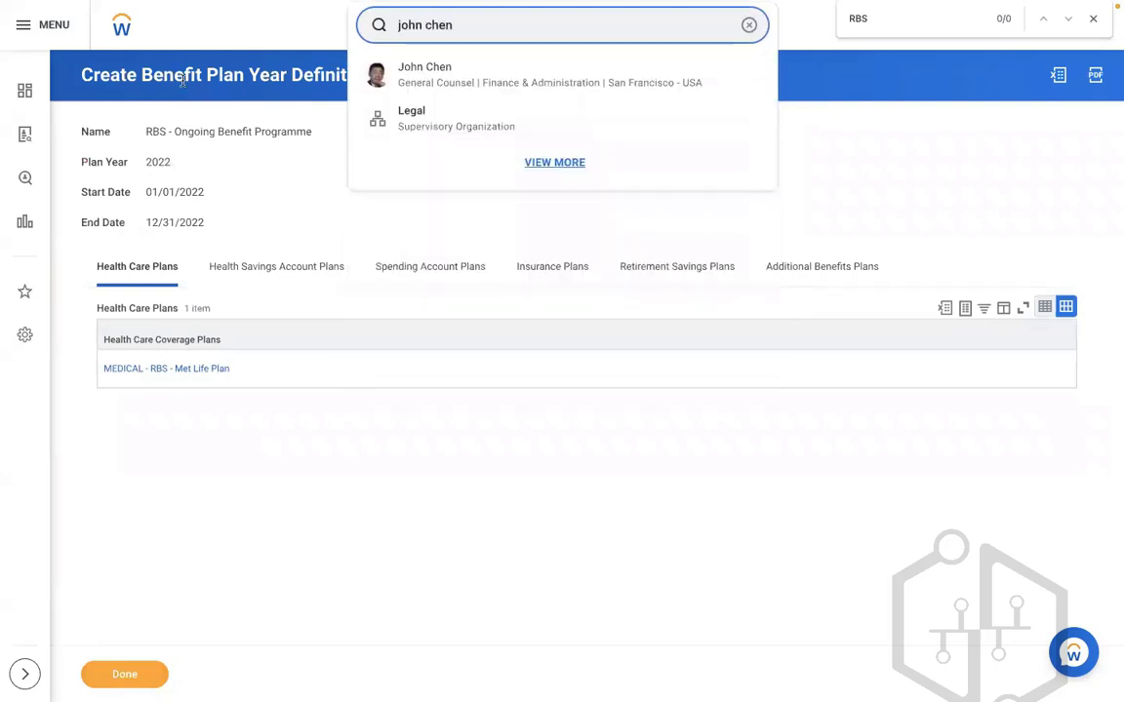
left_click(368, 75)
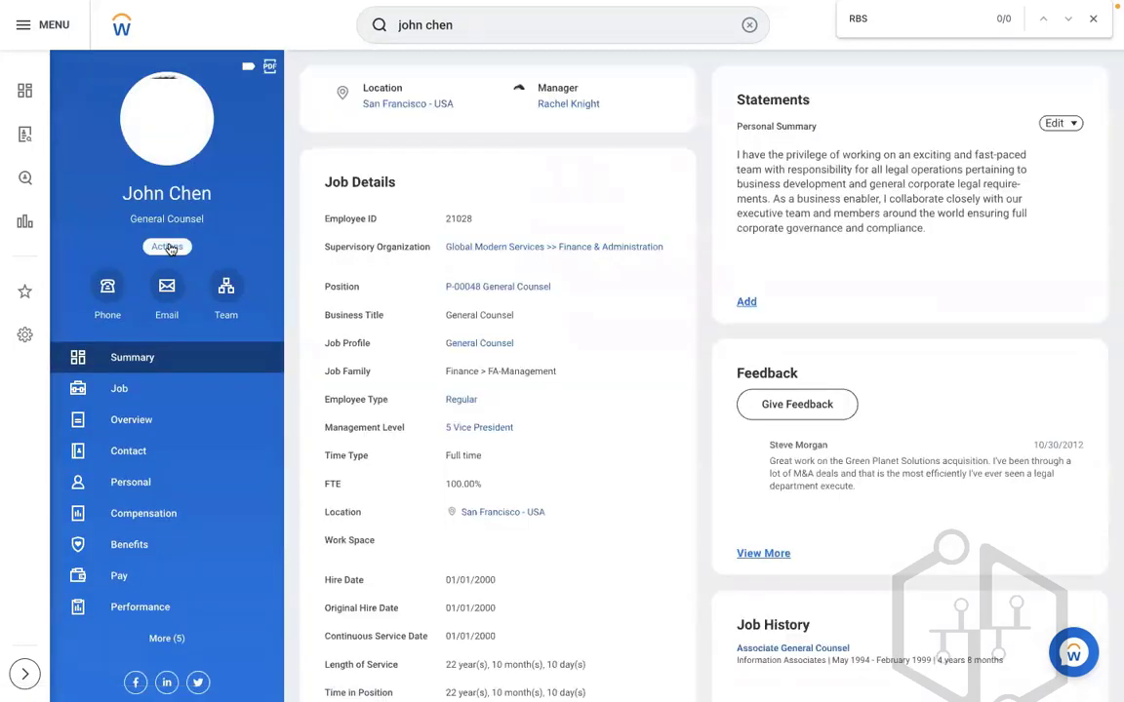
Step: Start a Change Benefits request for the General Counsel employee
left_click(168, 247)
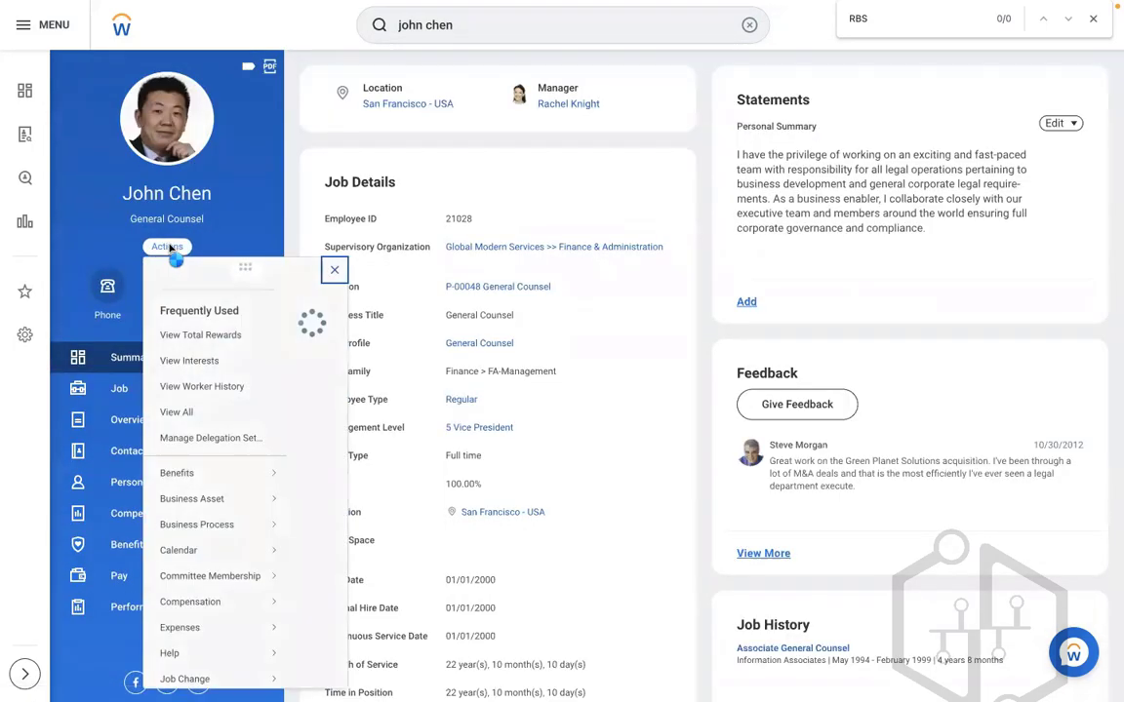
mouse_move(254, 504)
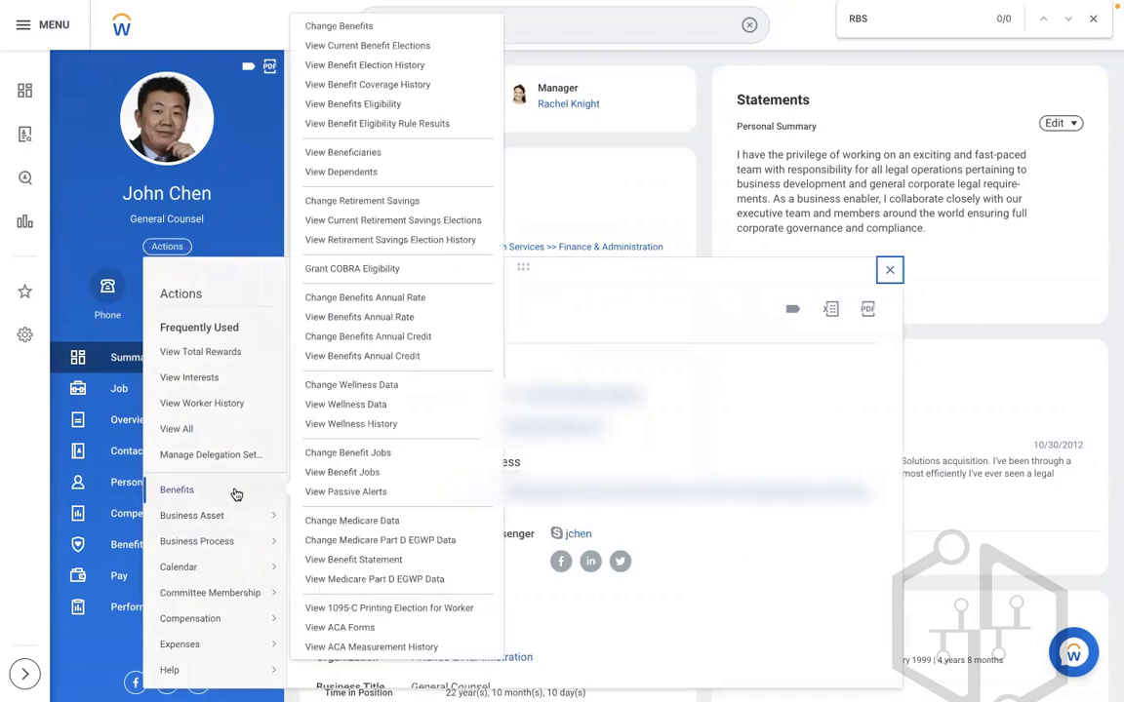
left_click(328, 29)
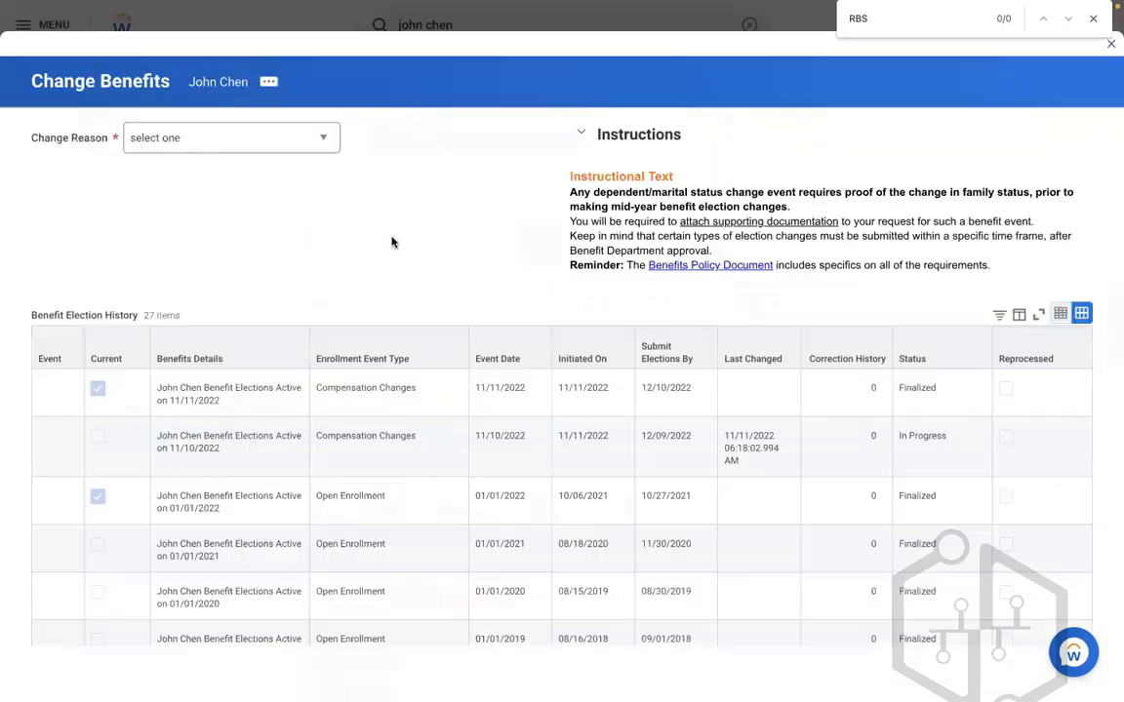
Step: Choose RBS - Health Care as the change reason for the benefit change
left_click(285, 145)
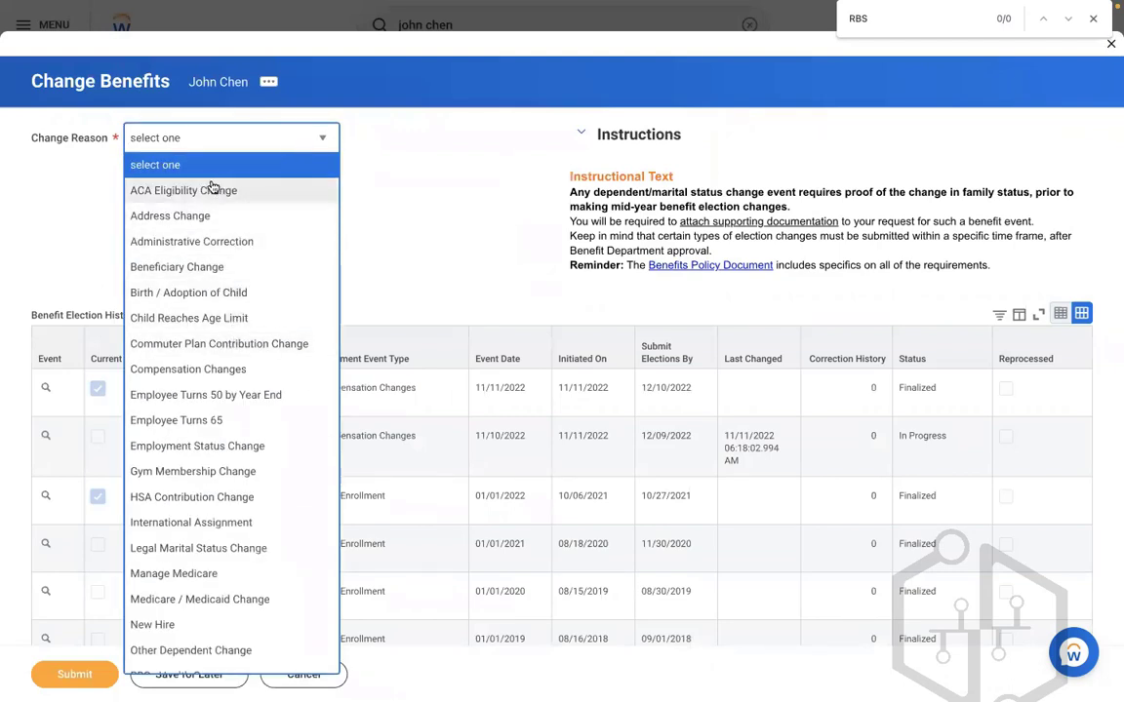
key("End")
key("Up")
key("Up")
key("Up")
key("Up")
key("Up")
key("Up")
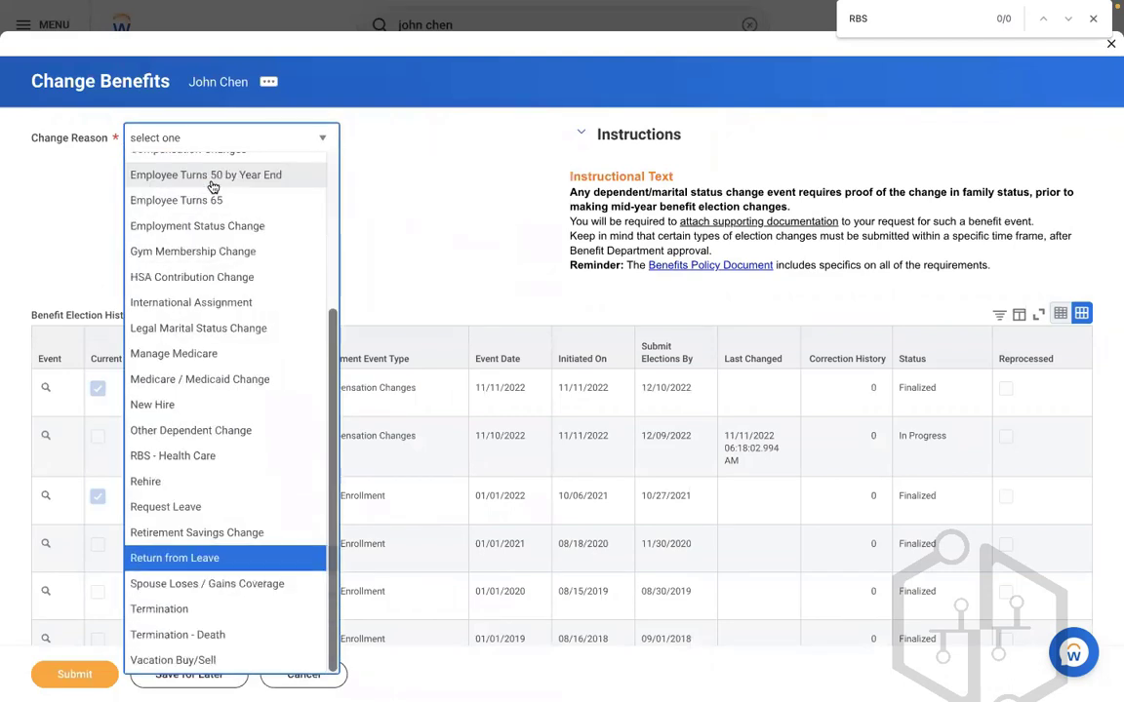
key("Up")
key("Up")
key("Return")
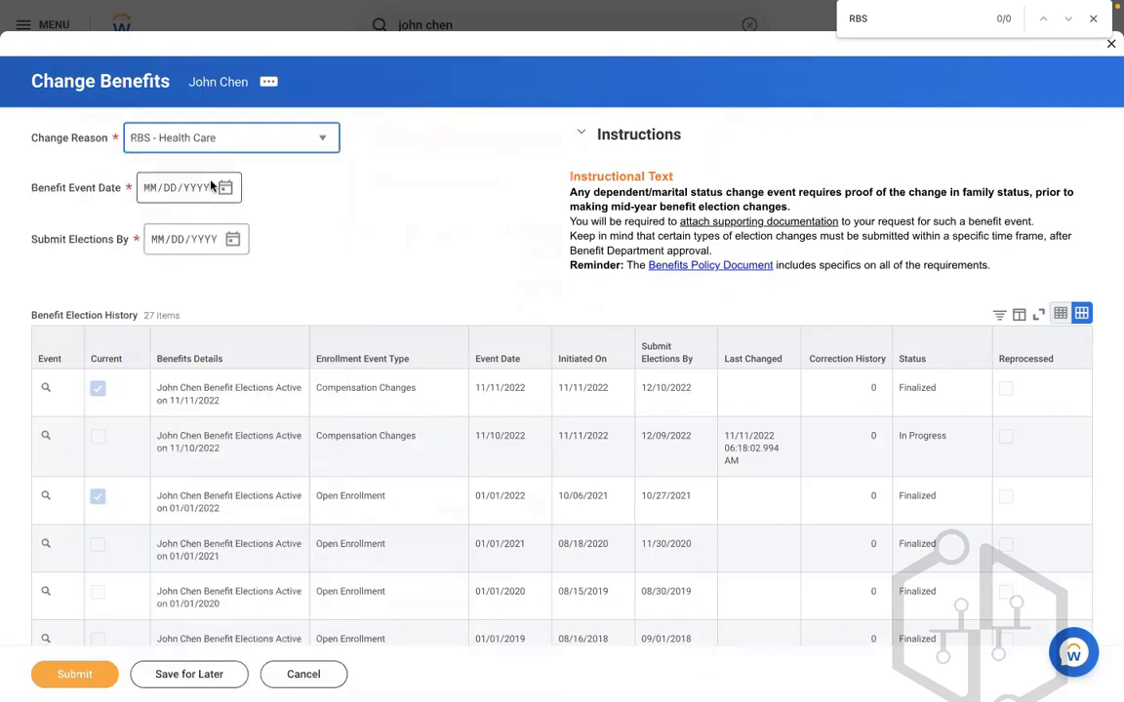
Step: Submit the benefit change with event date 11/09/2022 and elections due by 11/18/2022, and view its submission details
left_click(226, 188)
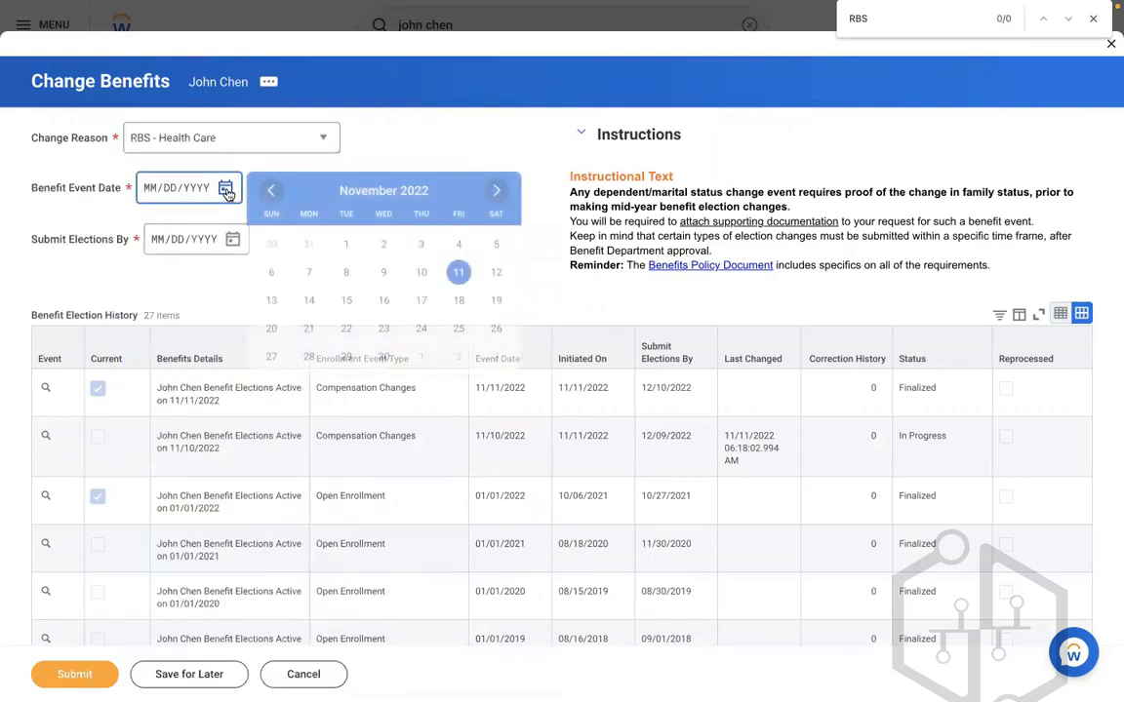
left_click(384, 274)
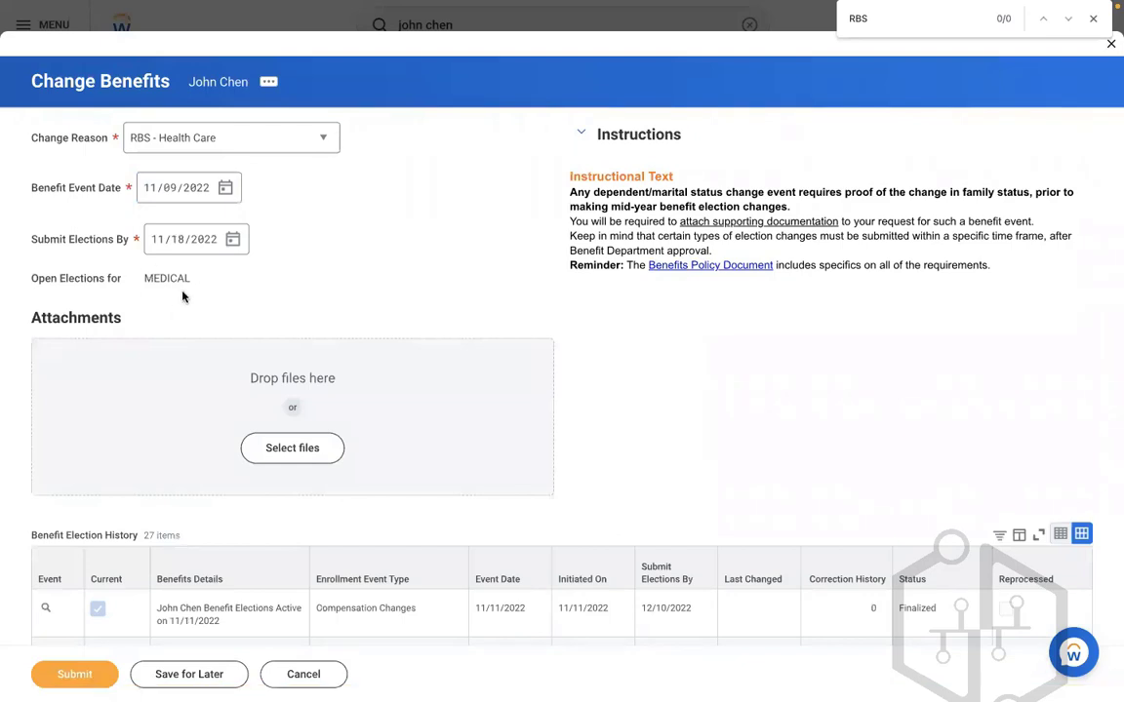
left_click(74, 674)
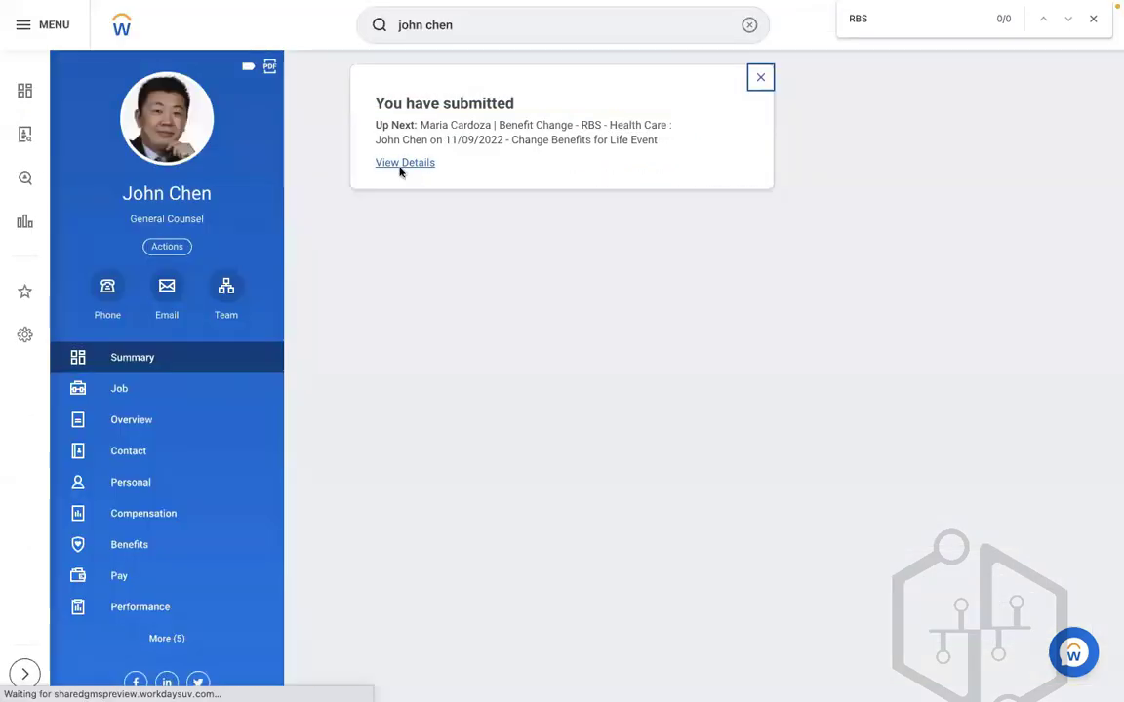
left_click(404, 163)
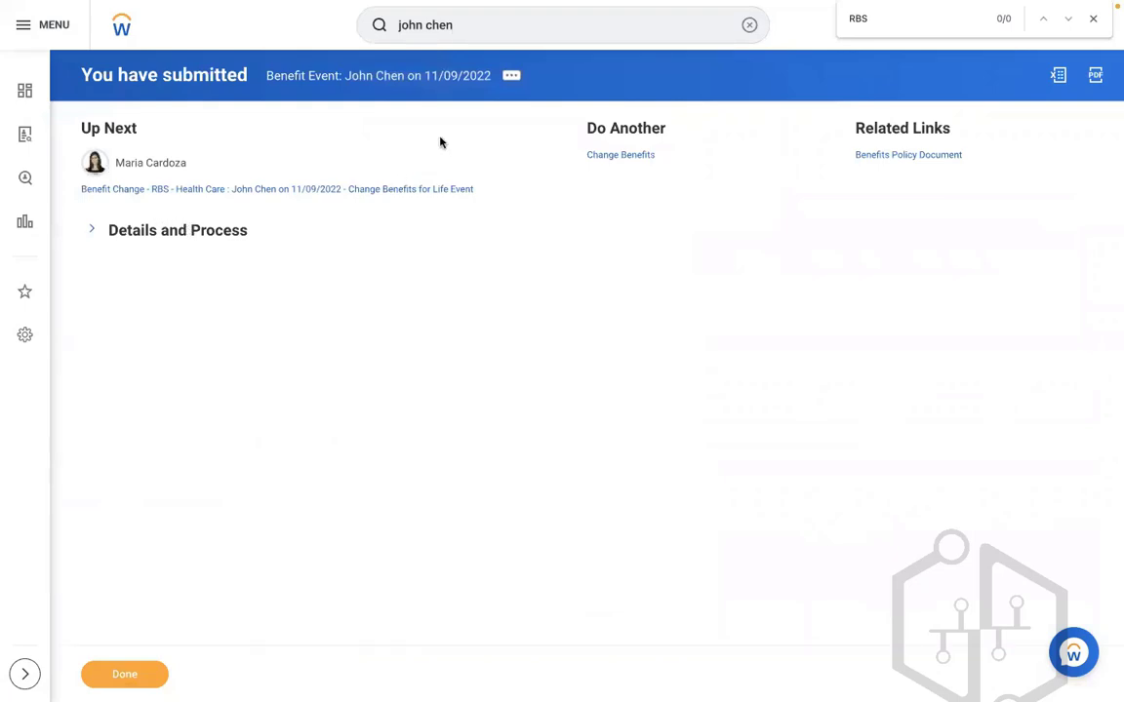
Step: Find the Manage Business Processes for Worker task and run it for the HR Services Vice President listed as next approver
left_click(747, 25)
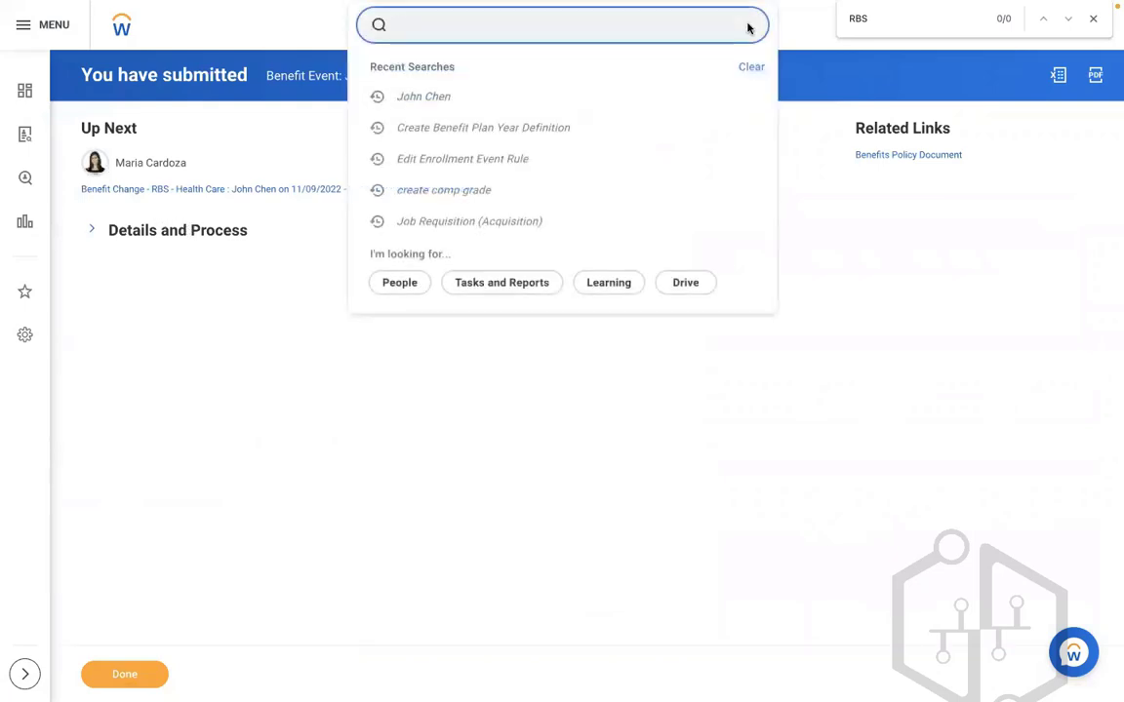
type("manage busine")
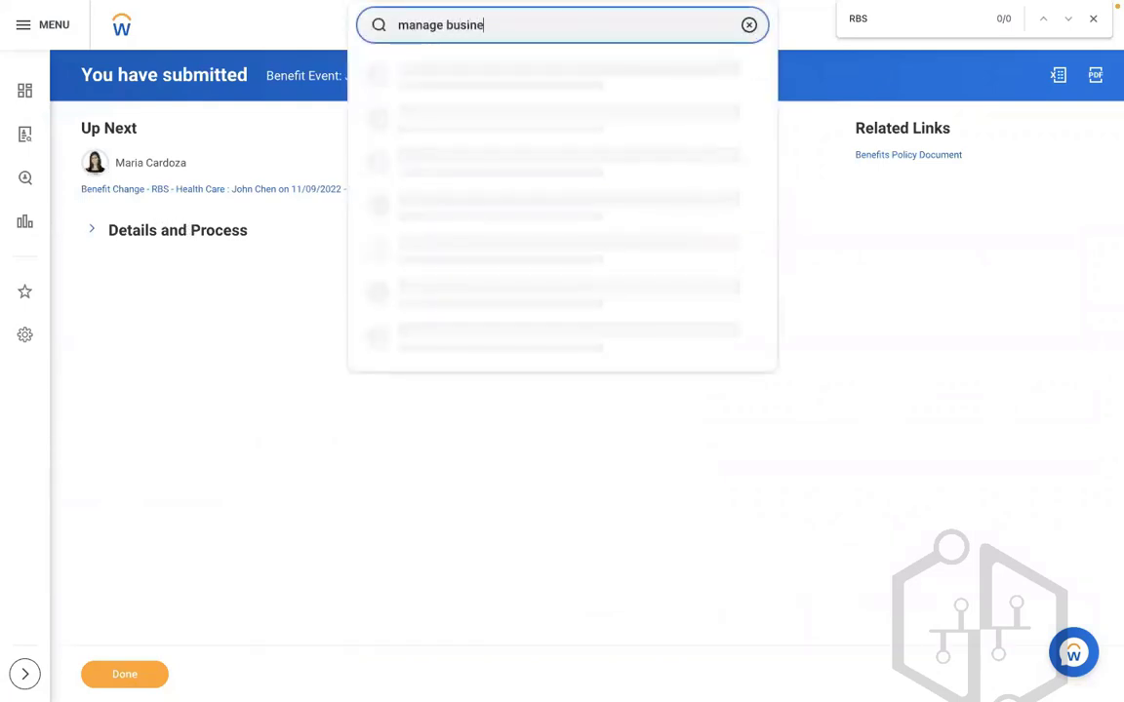
type("s process")
left_click(572, 67)
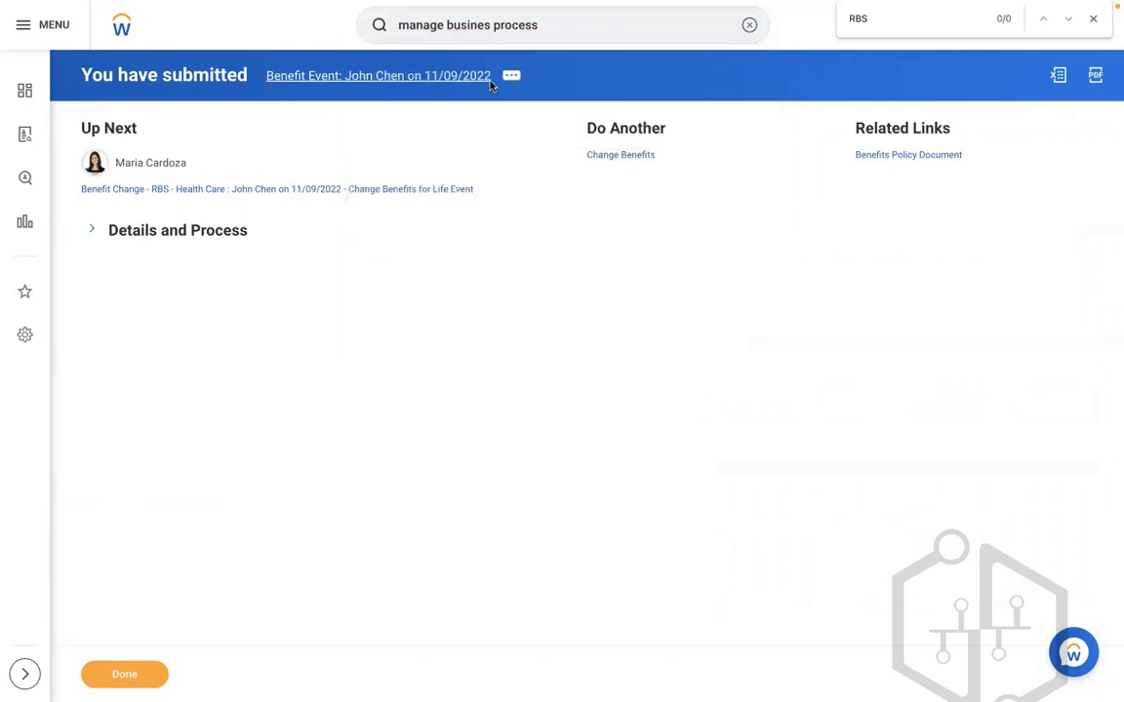
left_click(453, 191)
type("ma")
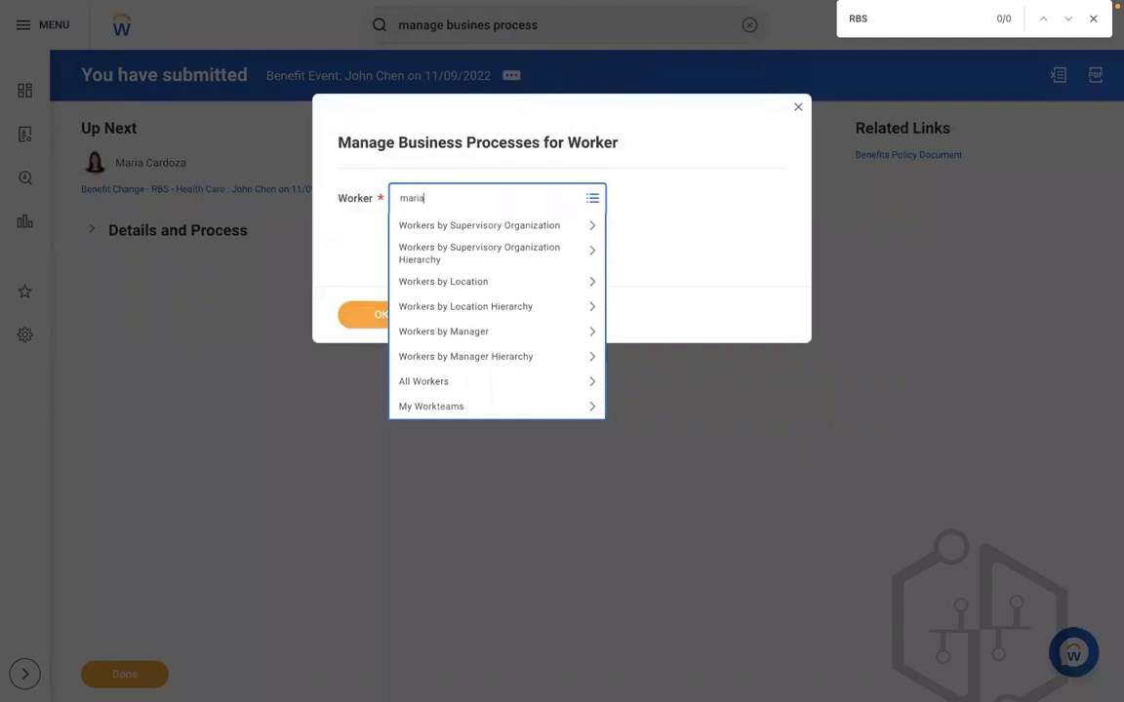
type("ria")
key("Return")
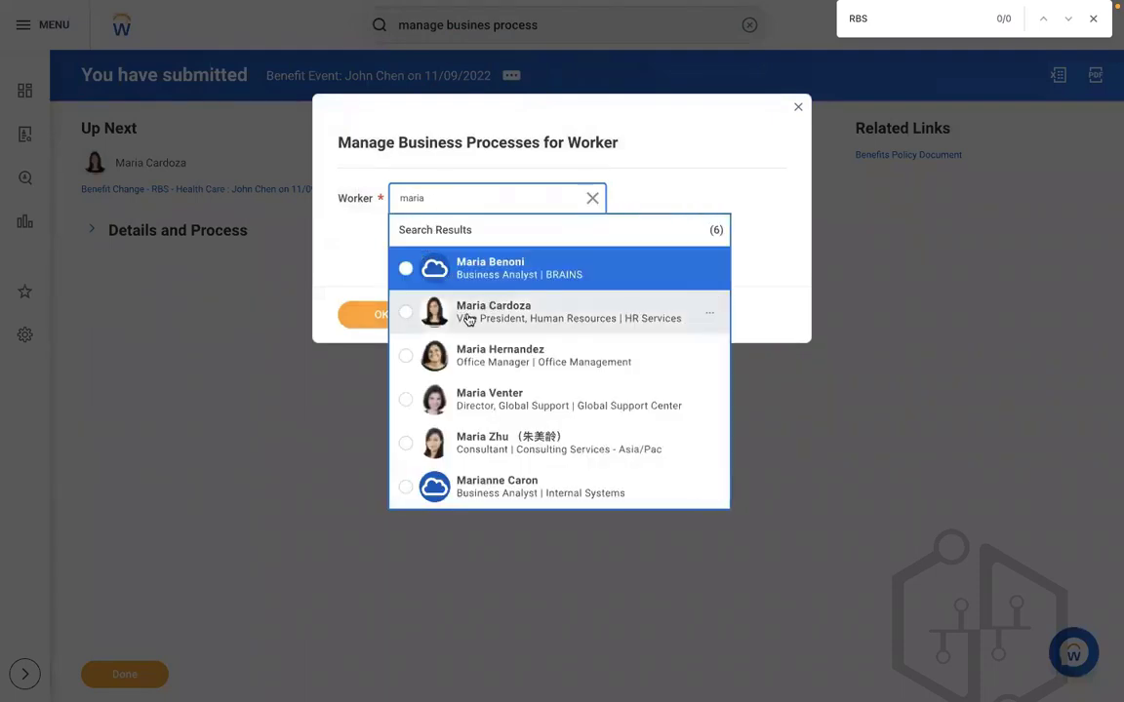
left_click(469, 312)
left_click(377, 313)
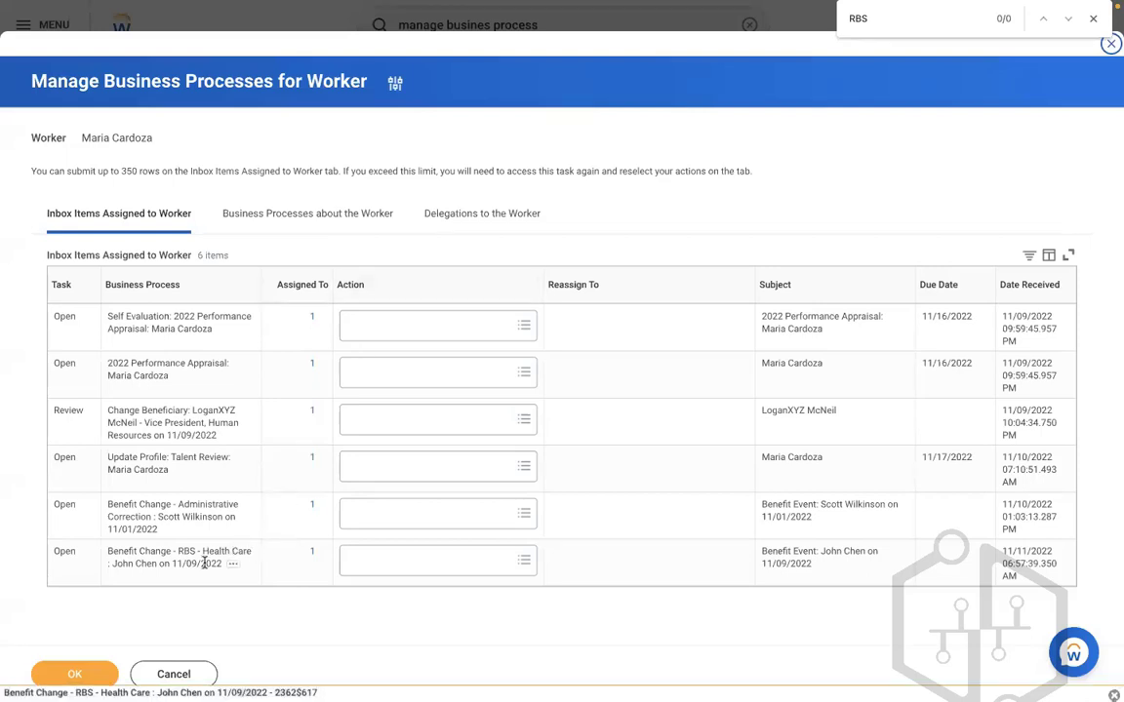
Step: Reassign the General Counsel's RBS - Health Care benefit change to the signed-in worker and confirm
left_click(359, 561)
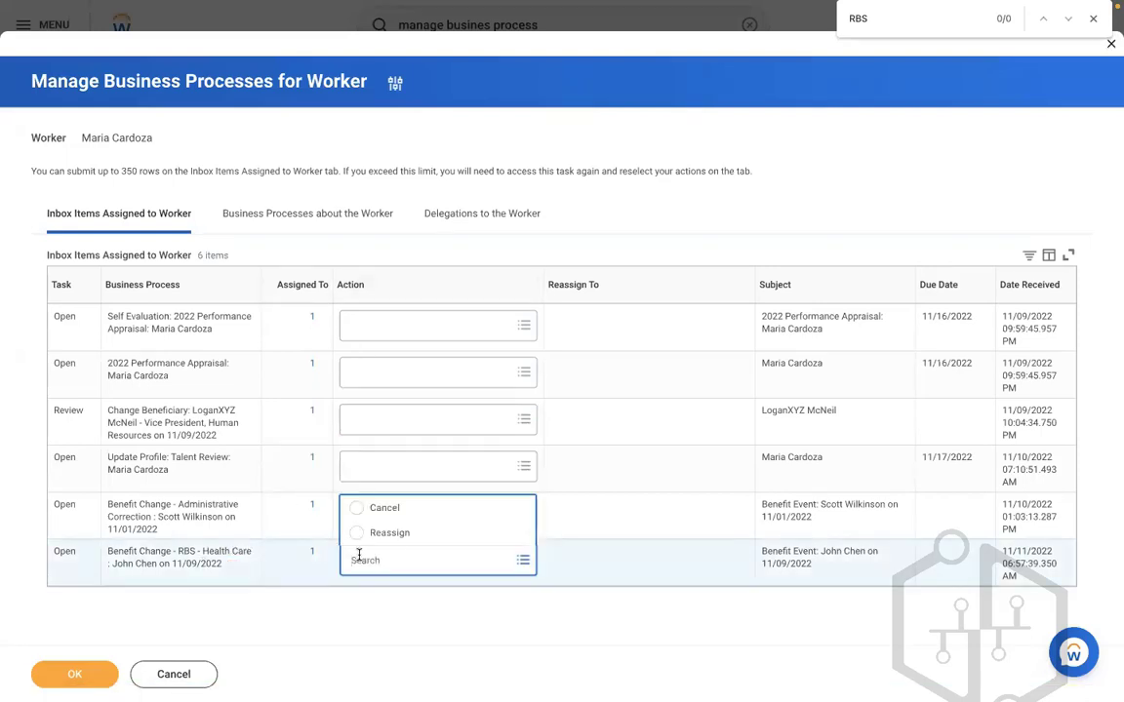
left_click(420, 533)
left_click(615, 556)
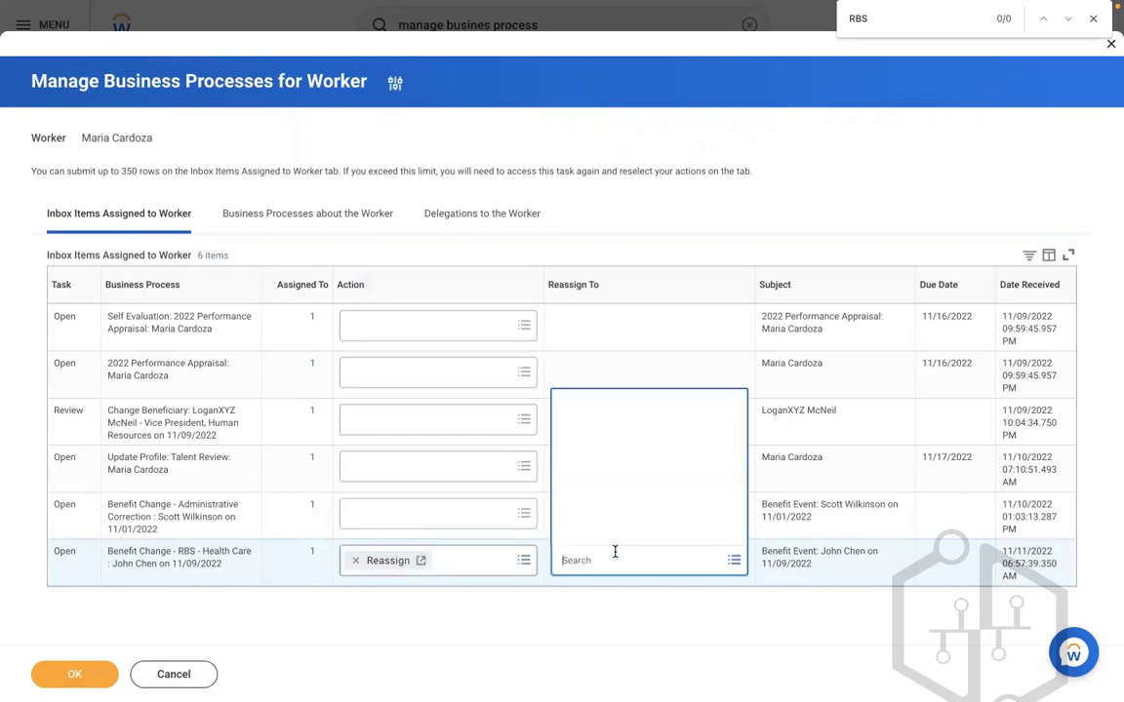
type("logan")
key("Return")
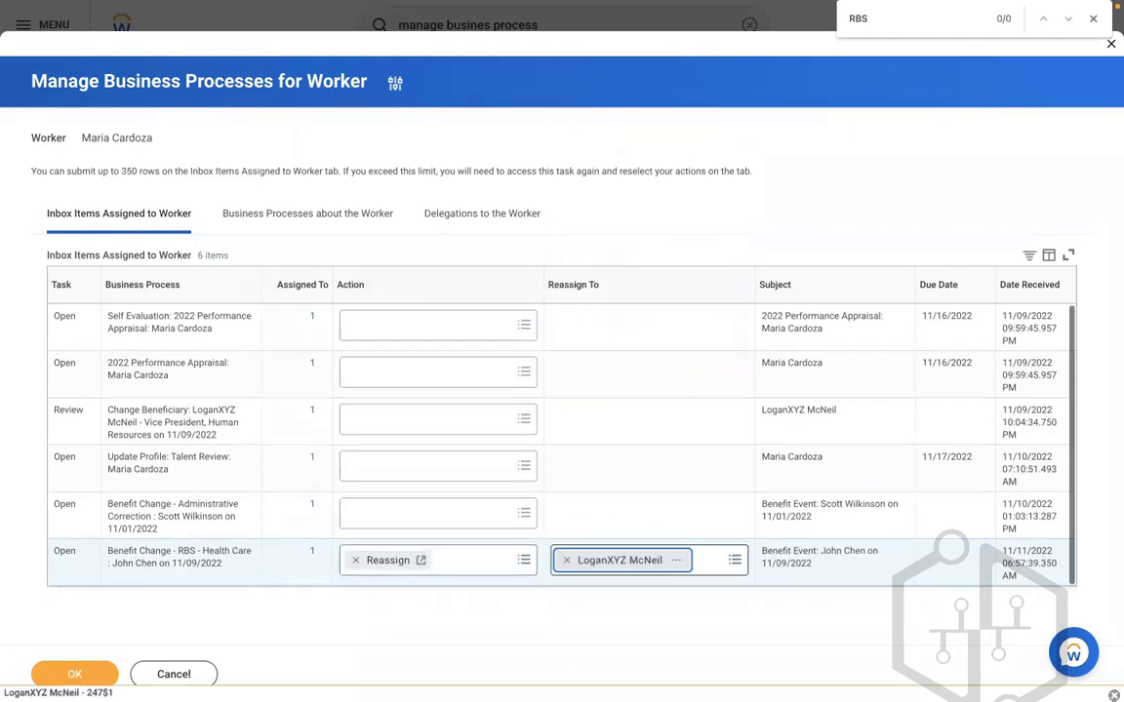
left_click(76, 675)
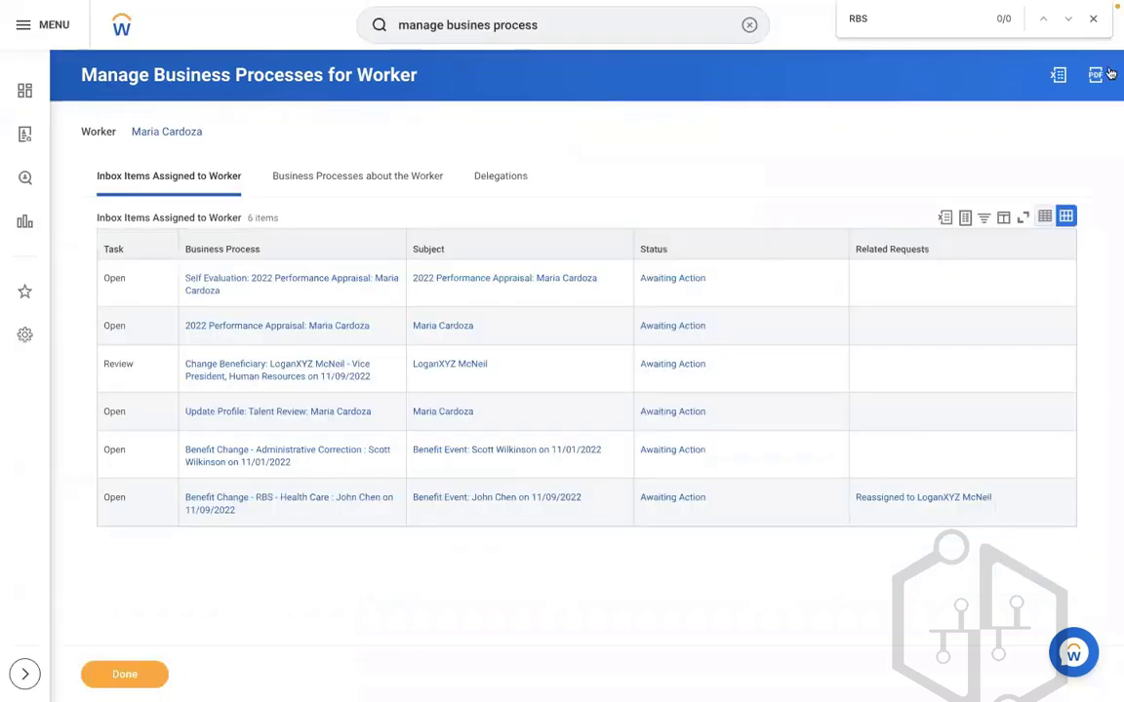
Step: Open the reassigned RBS - Health Care benefit change dated 11/09/2022 from the inbox and start the elections
left_click(1093, 19)
left_click(1051, 27)
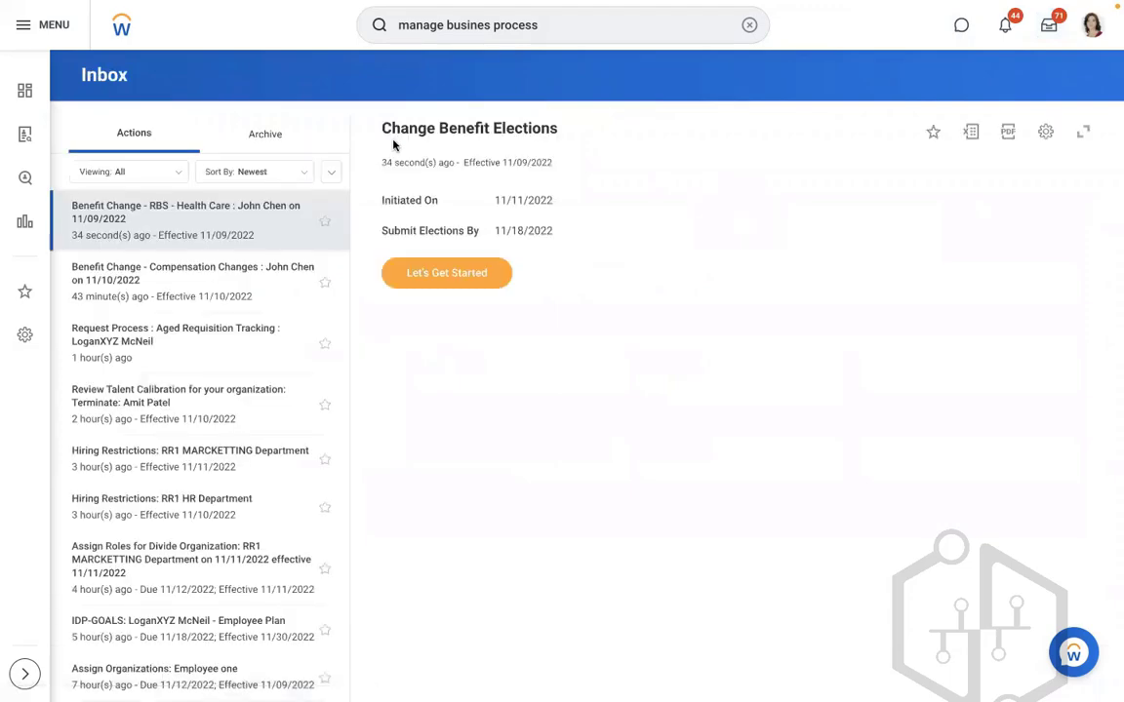
left_click(429, 273)
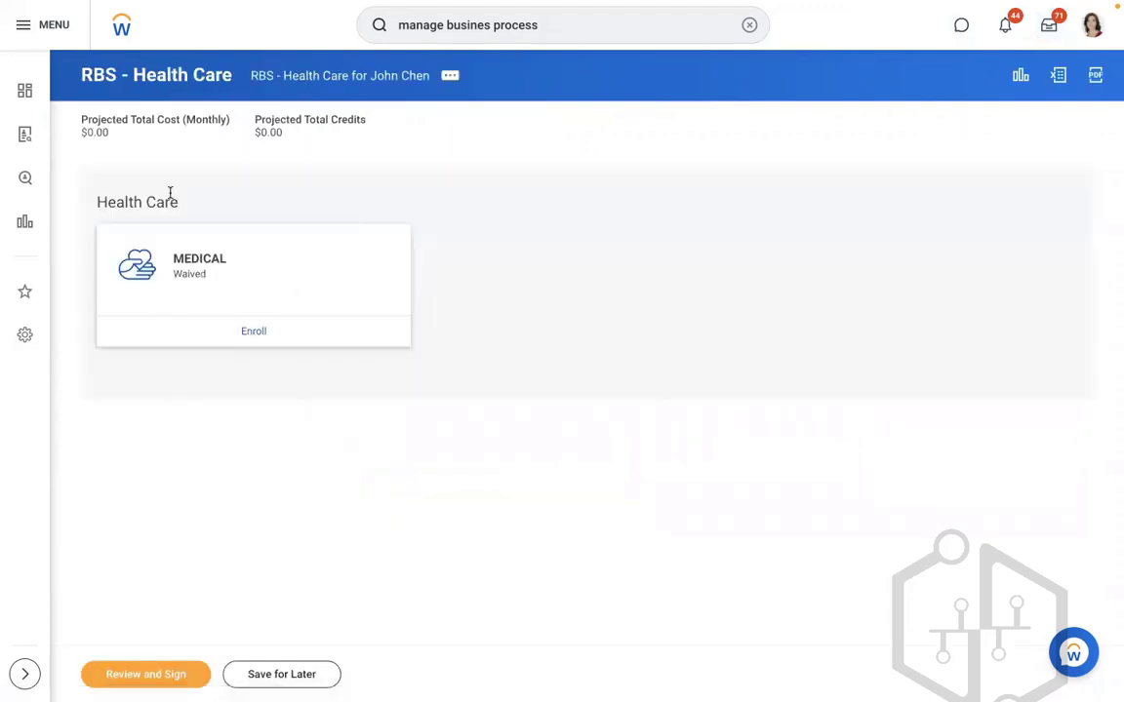
Step: Enroll in MEDICAL by selecting the RBS - Met Life Plan and continue to its coverage details
left_click(254, 331)
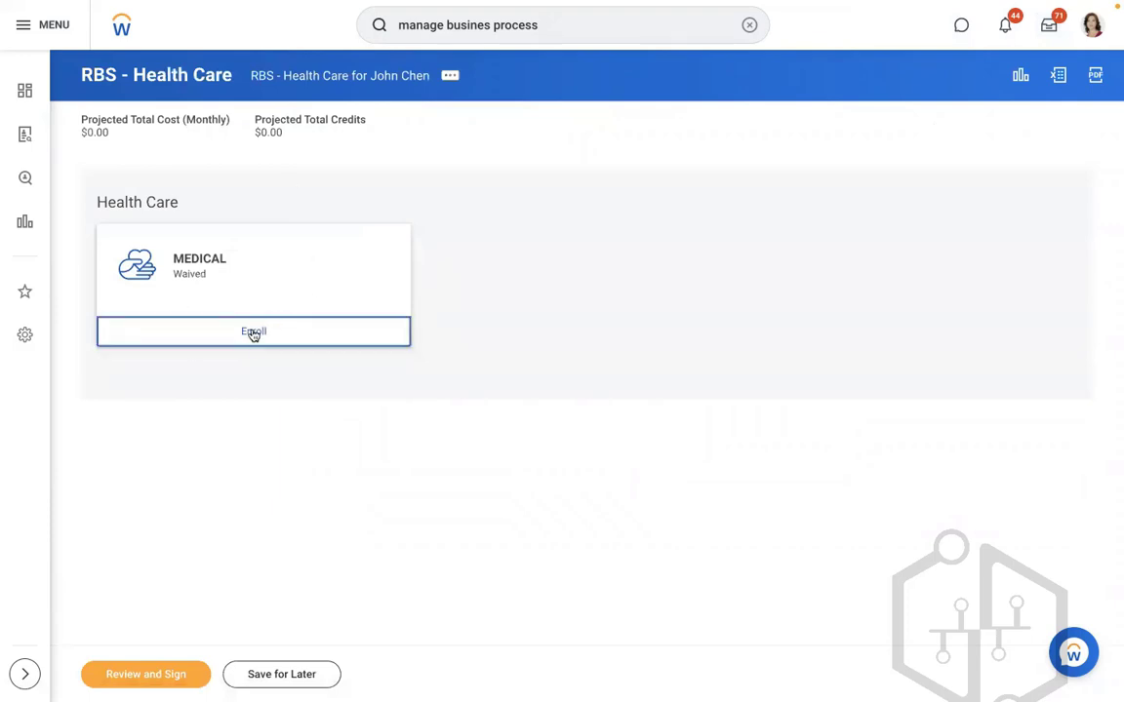
left_click(72, 336)
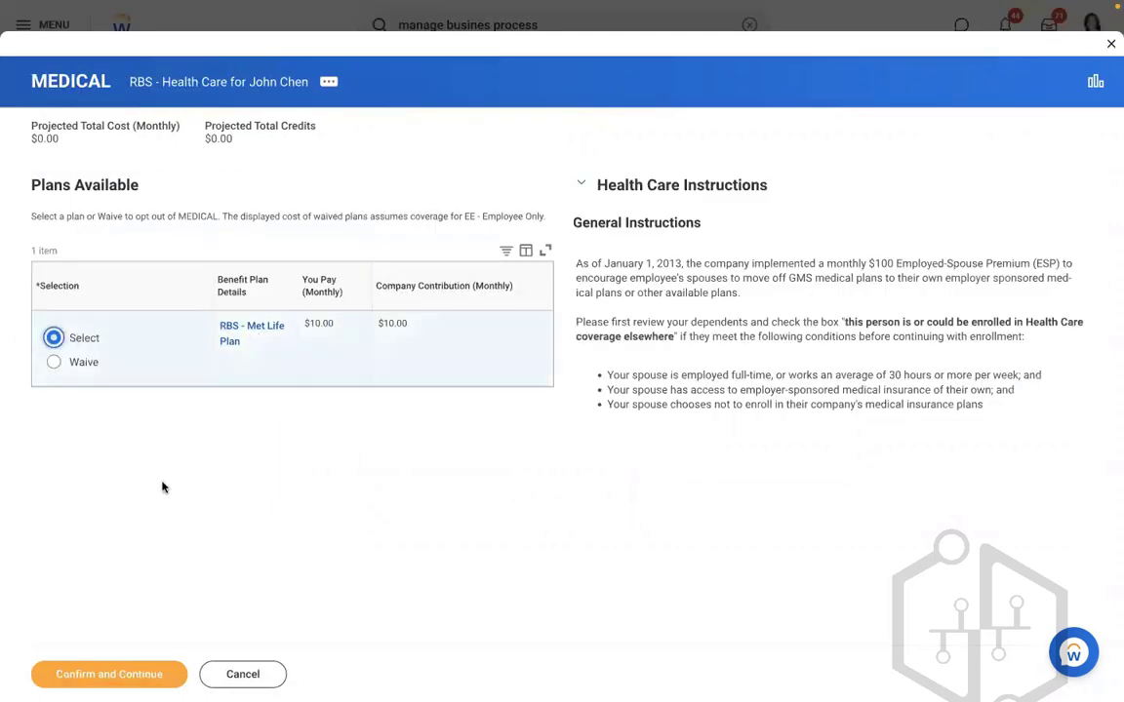
left_click(86, 669)
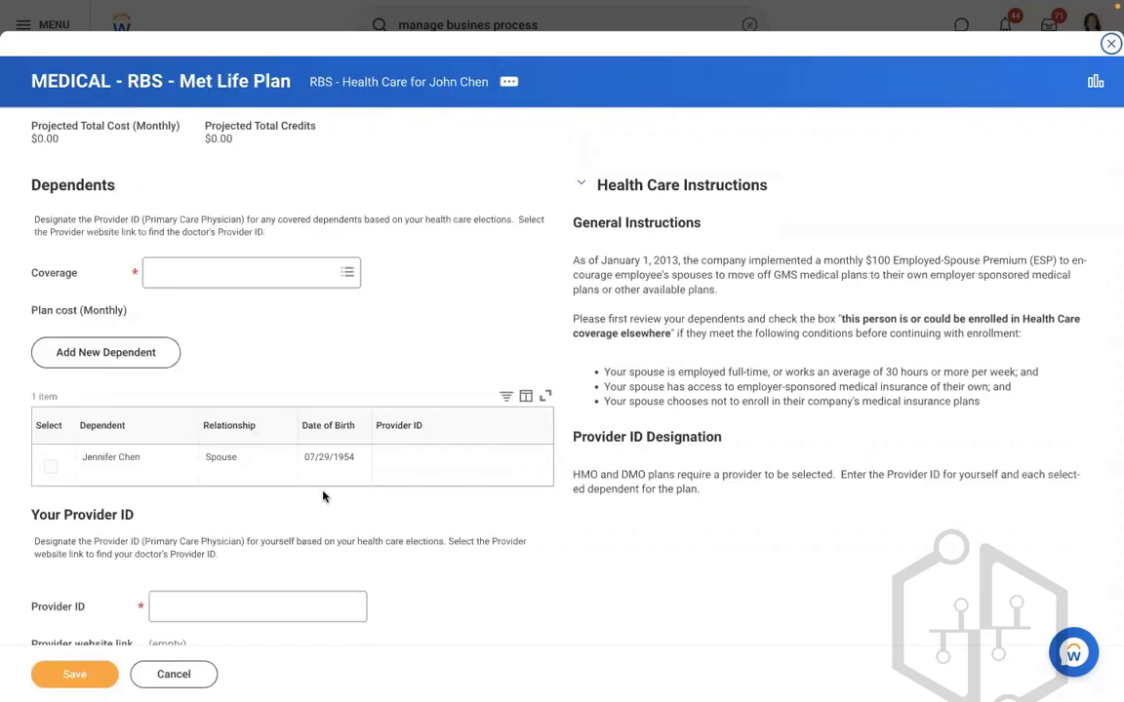
Step: Set the coverage to EE + Domestic Partner, enter the employee's provider ID, and try to save the medical election
left_click(231, 274)
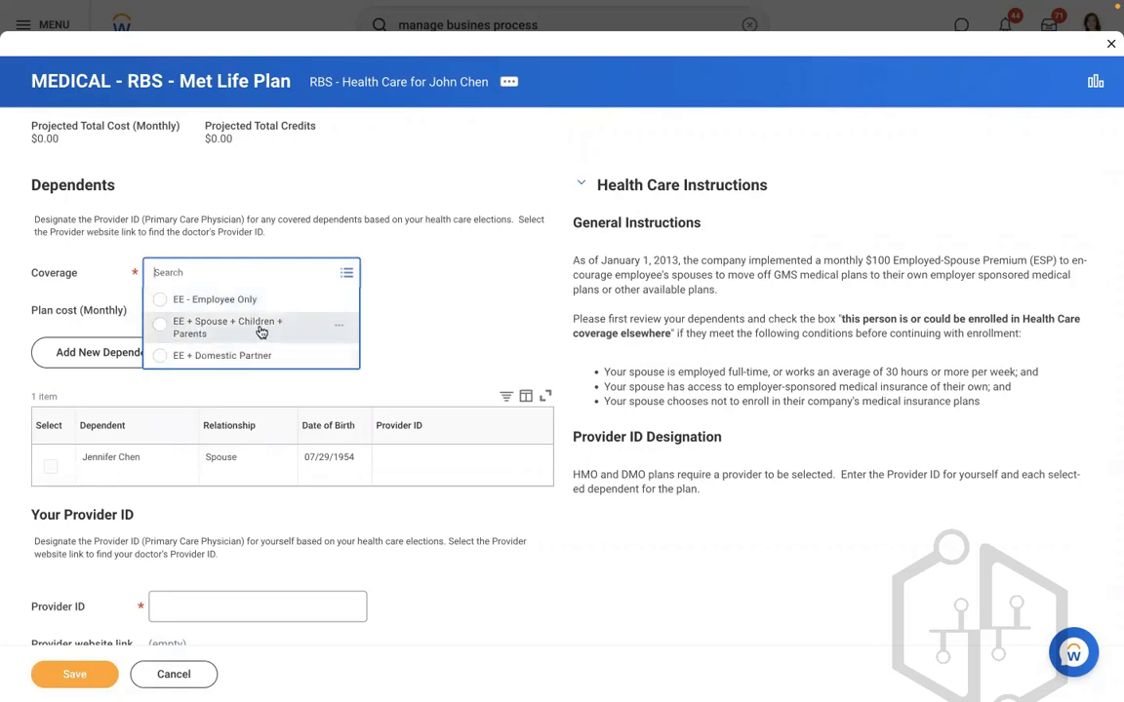
left_click(195, 356)
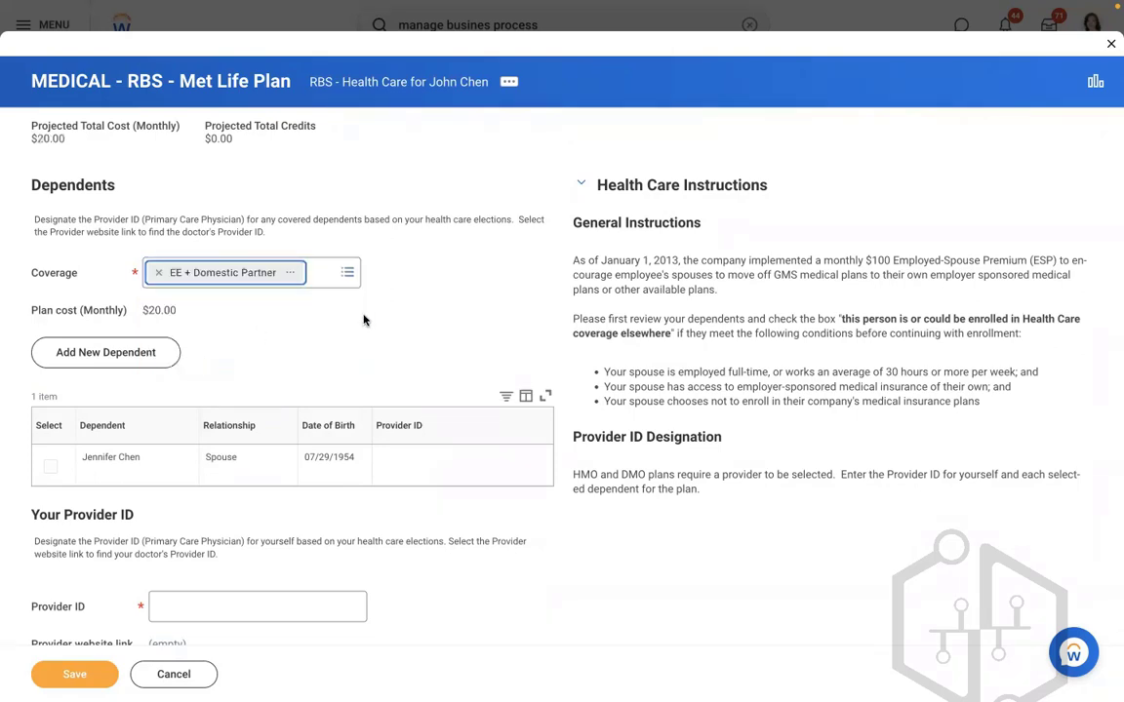
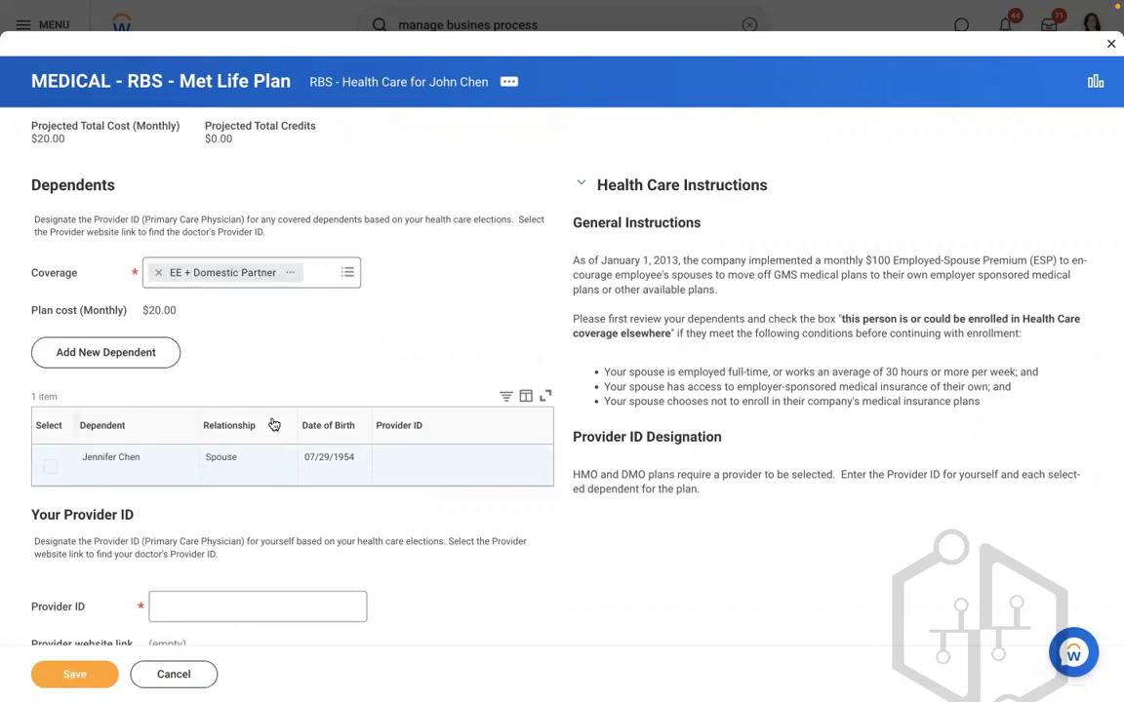
scroll(286, 337, "down", 1)
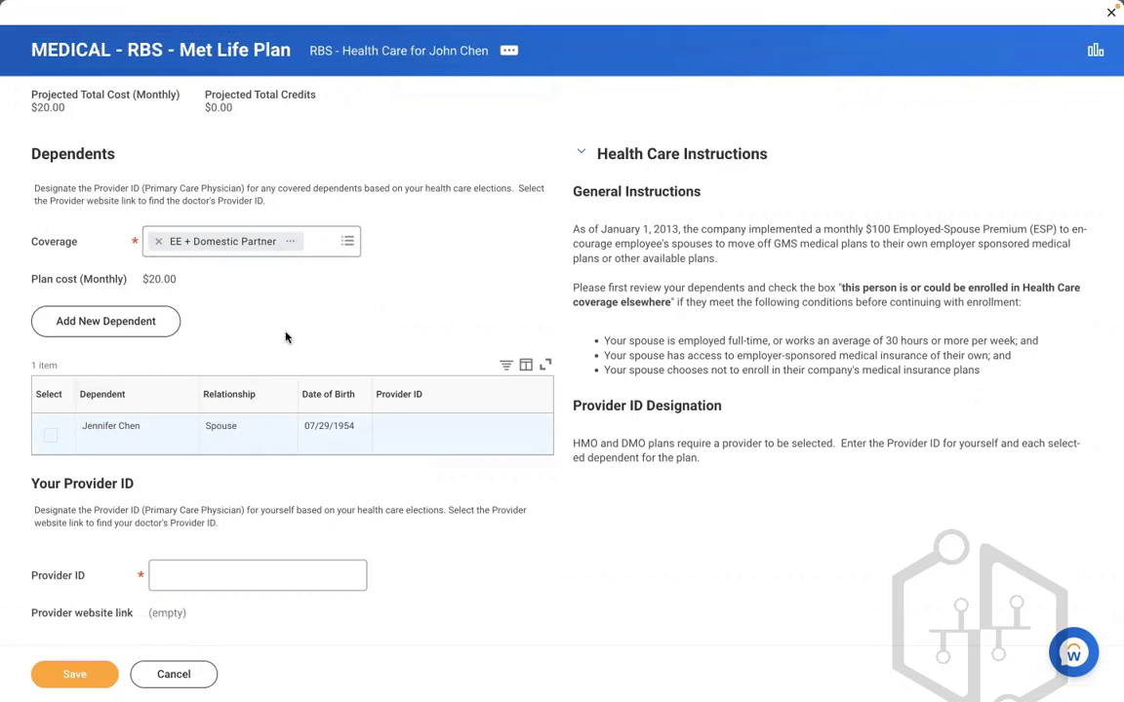
left_click(184, 586)
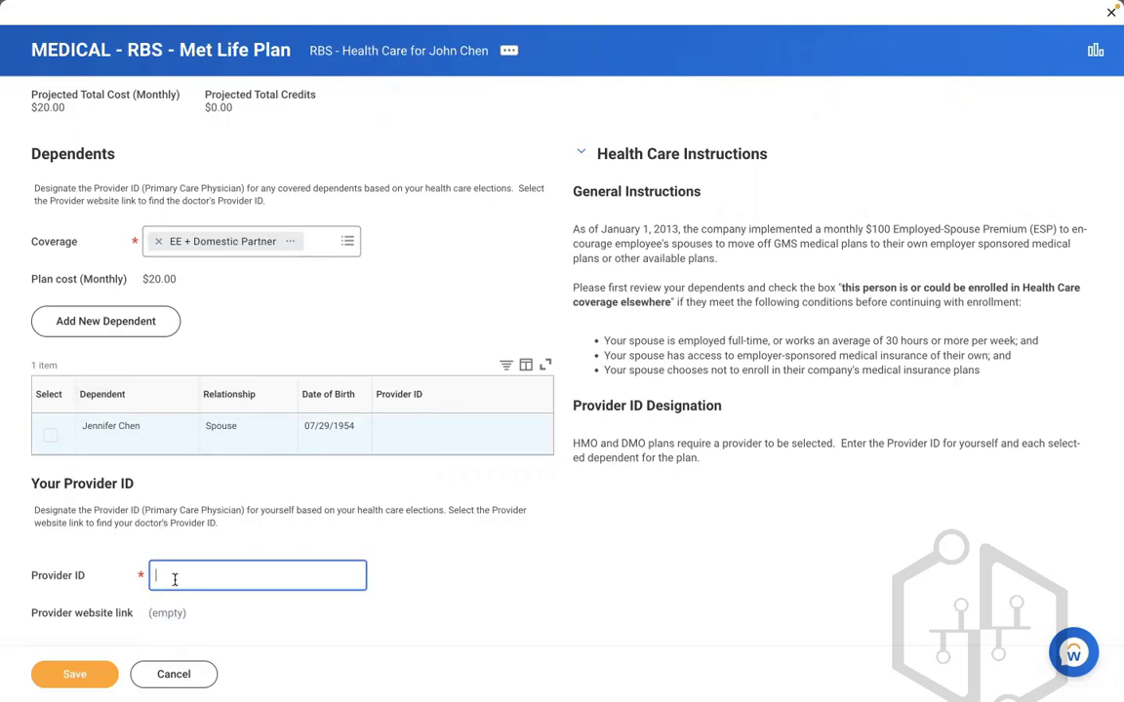
type("46466474")
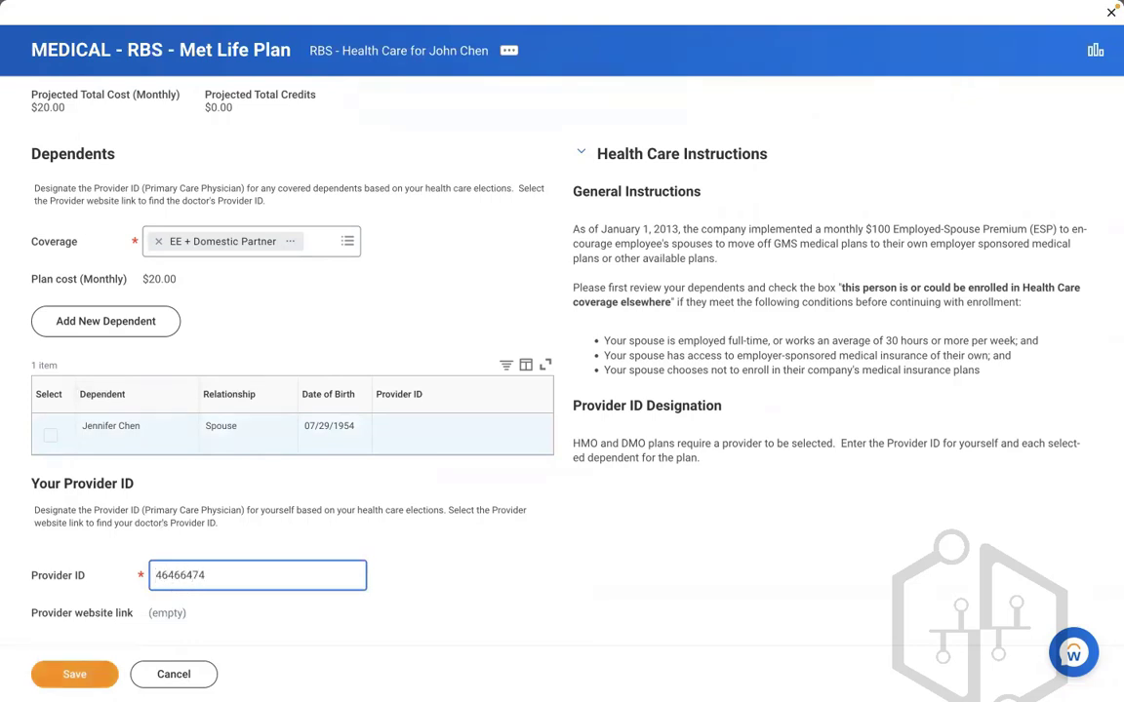
left_click(57, 675)
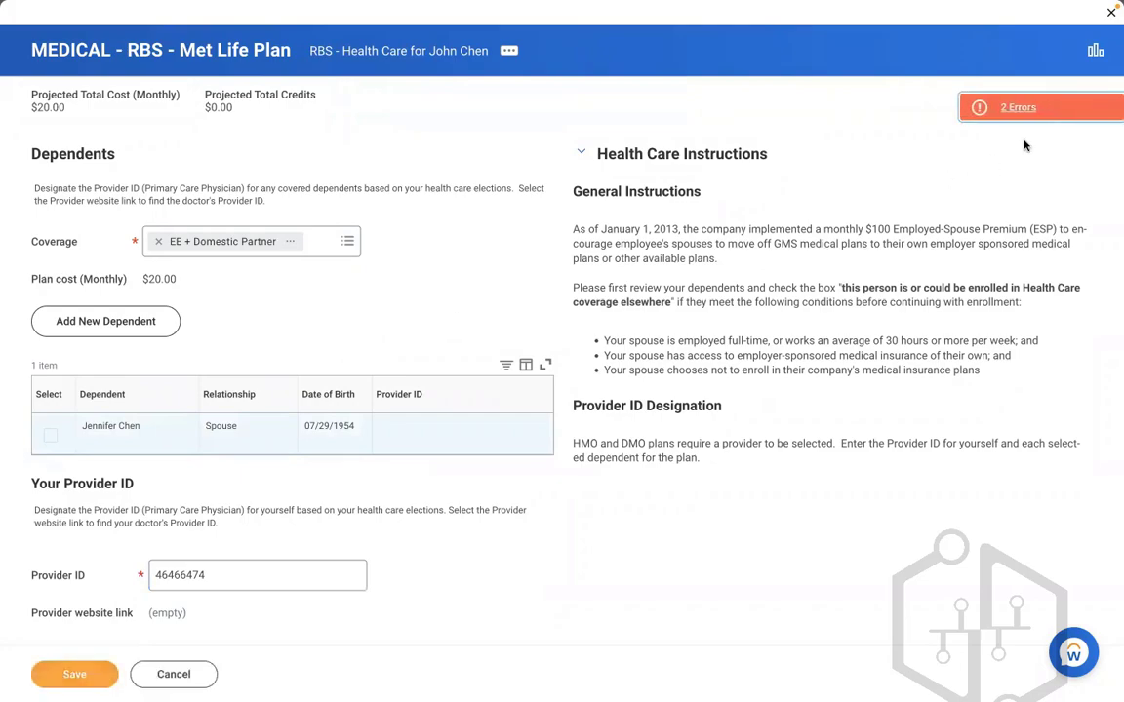
Step: Check the page errors, save the medical election with EE - Employee Only coverage instead, and proceed to review and sign
left_click(1037, 111)
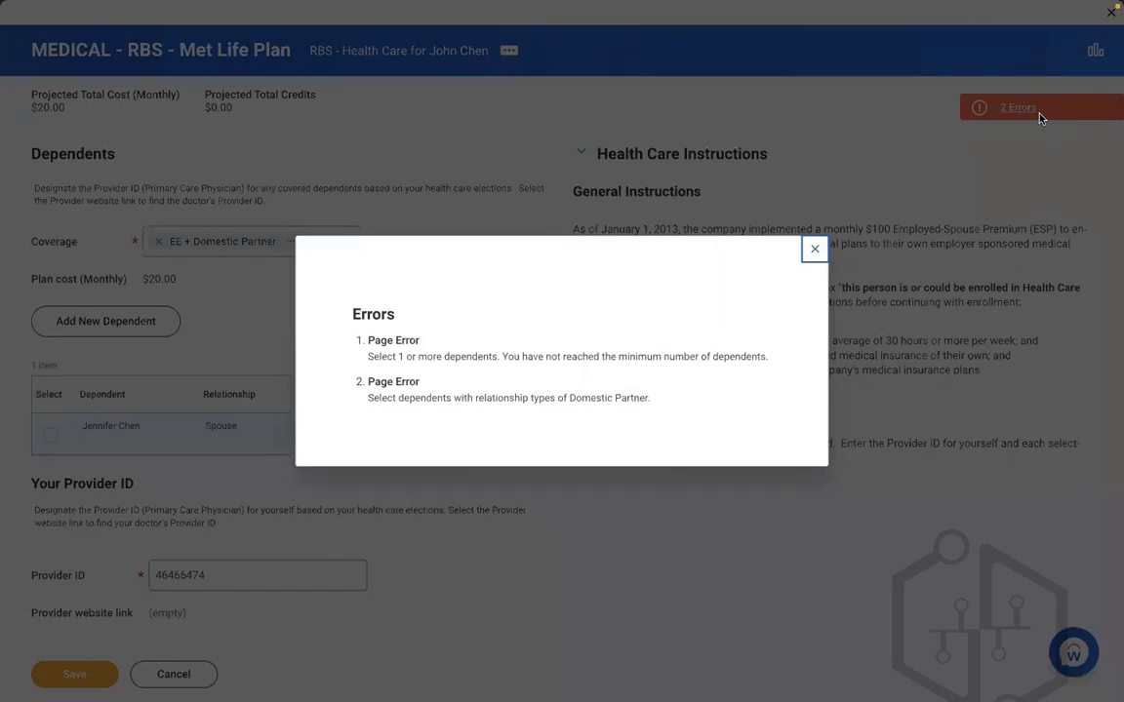
left_click(815, 250)
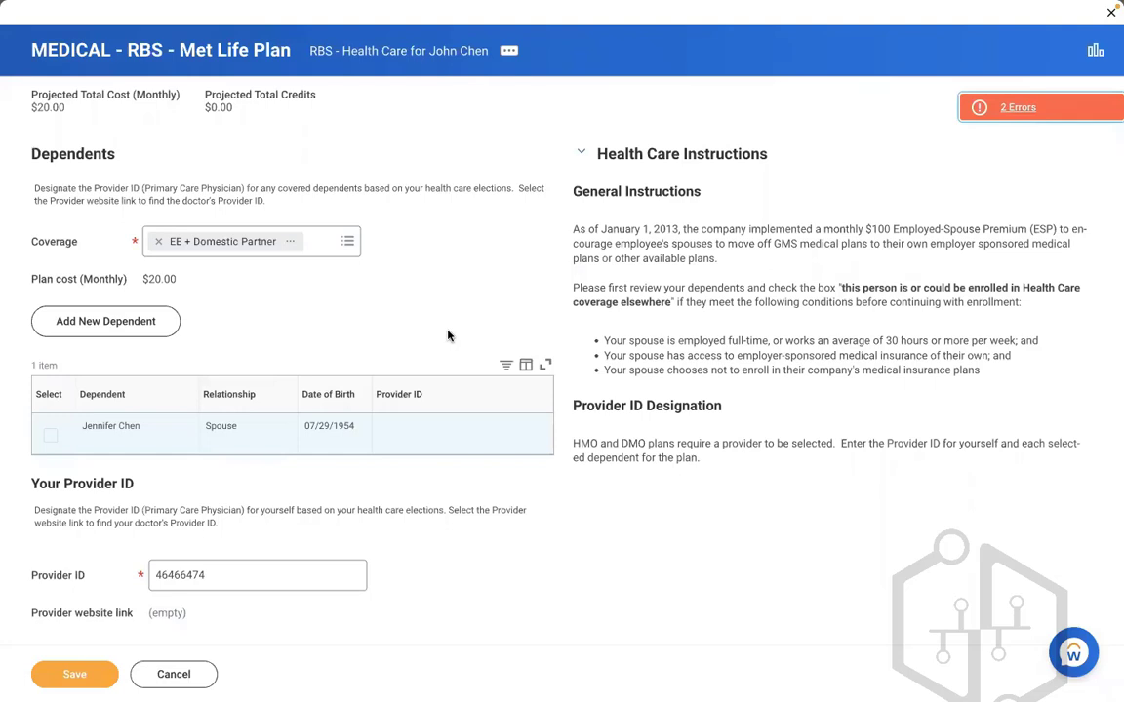
left_click(158, 241)
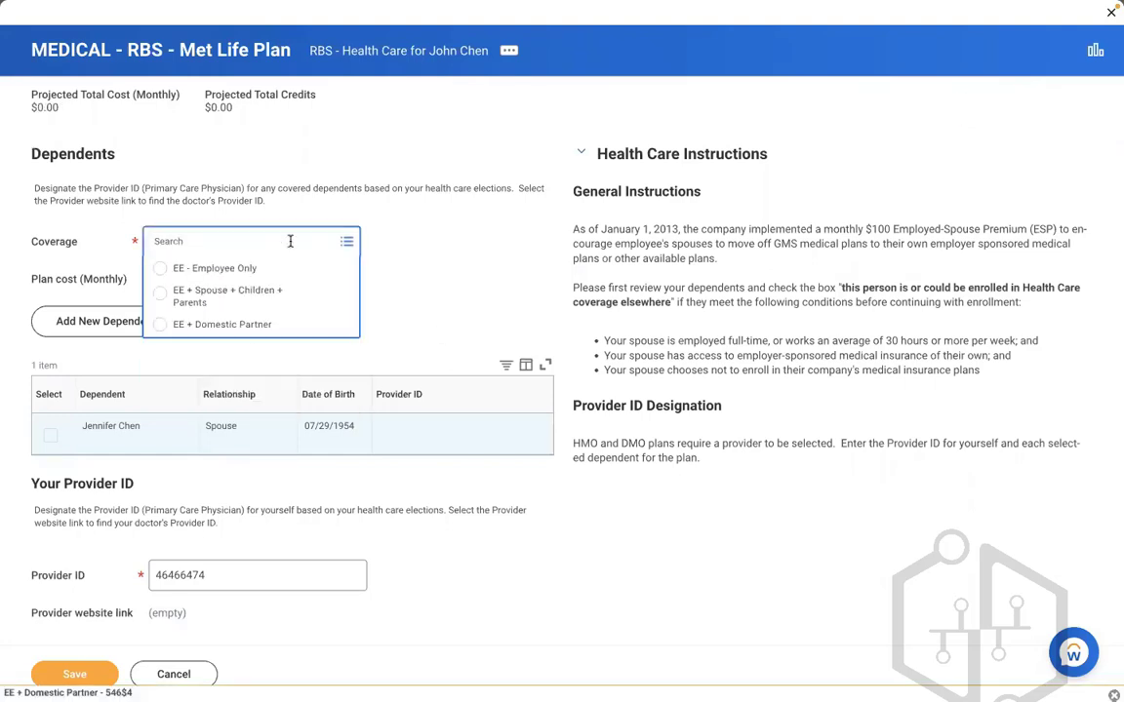
left_click(219, 264)
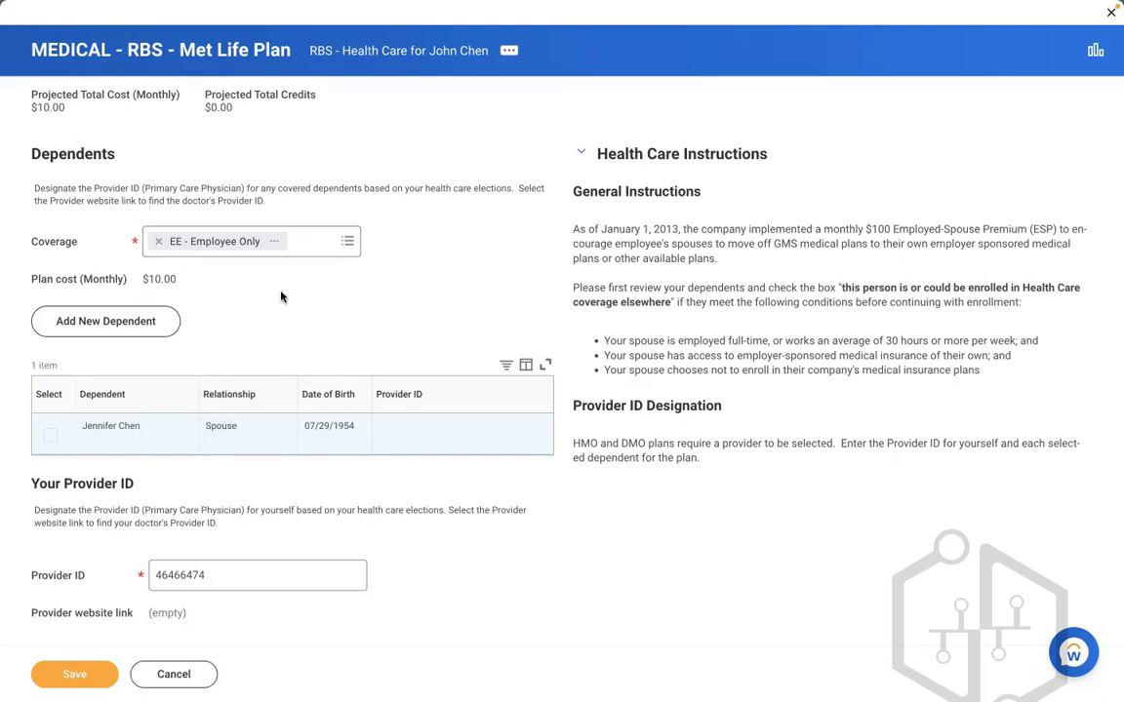
left_click(78, 672)
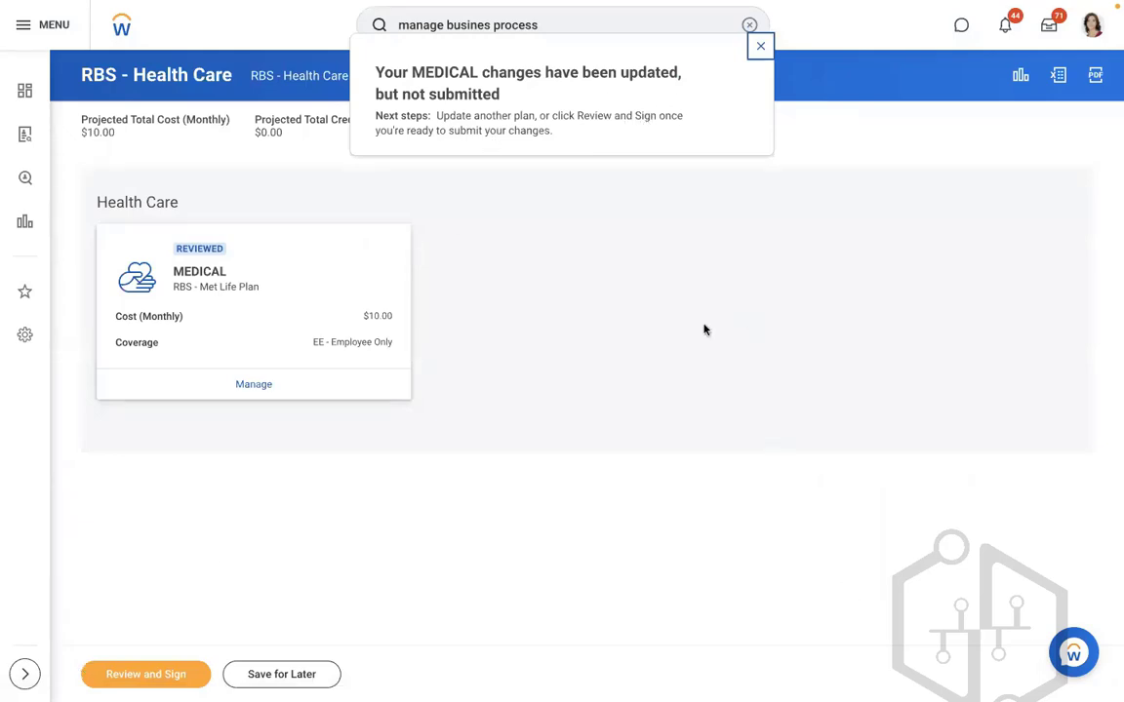
left_click(146, 674)
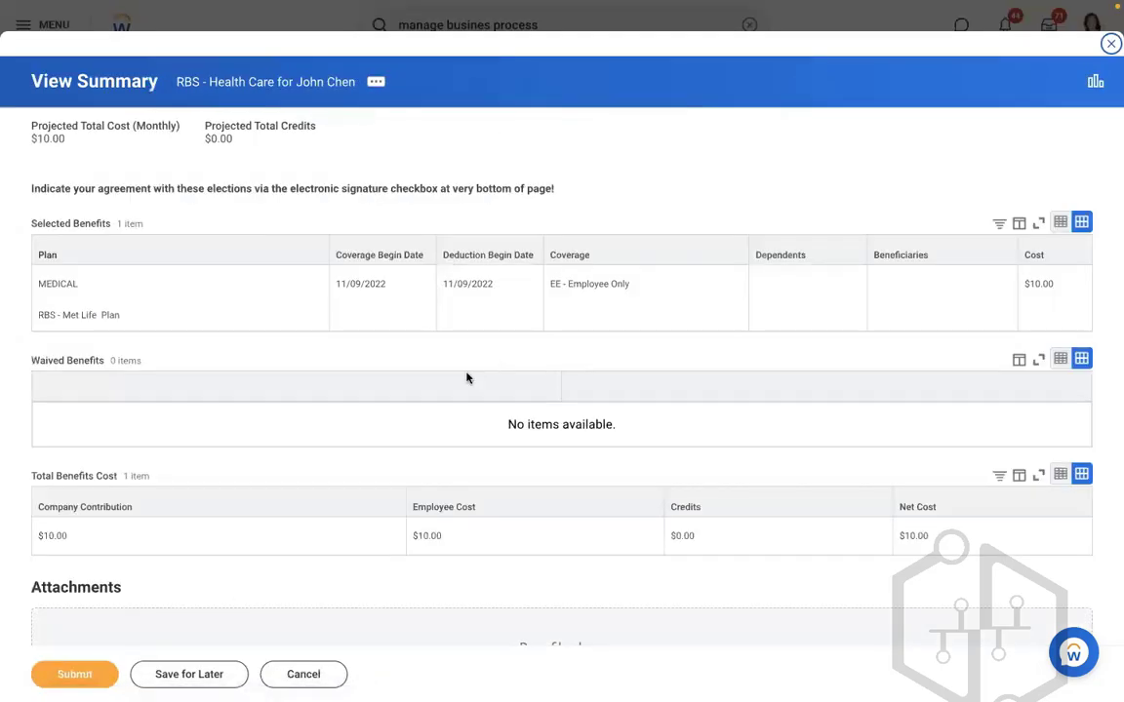
Step: Accept the electronic signature for the RBS - Health Care elections, submit them, and finish the enrollment
scroll(286, 559, "down", 3)
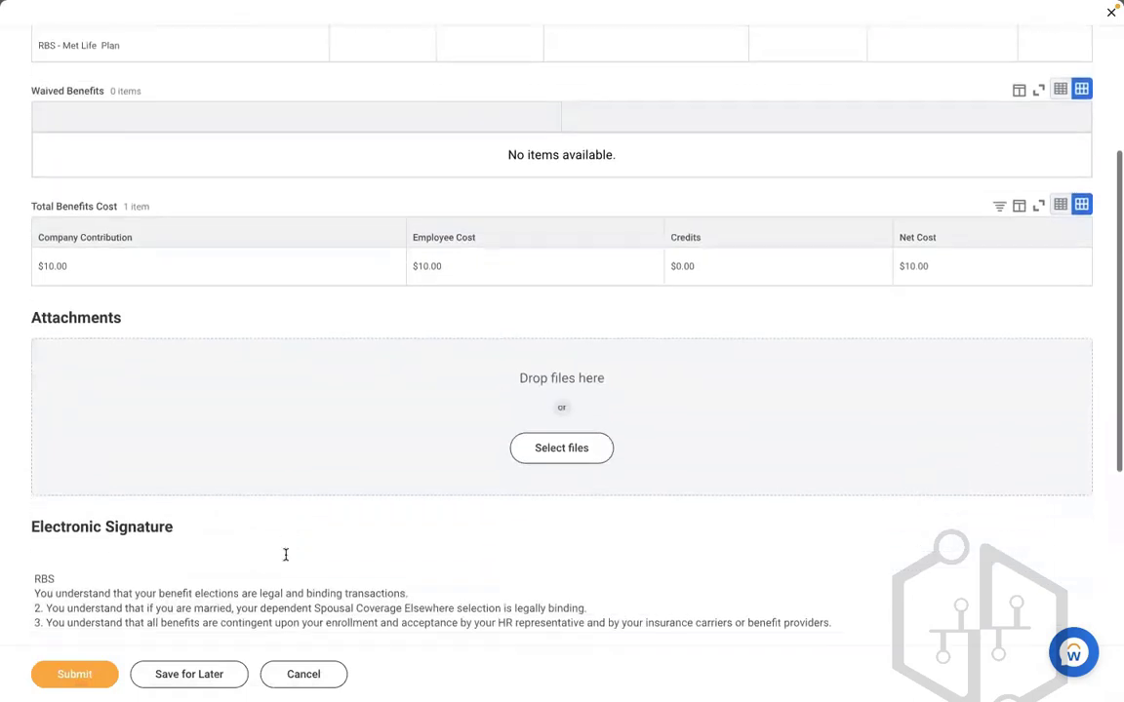
scroll(285, 554, "down", 2)
left_click(94, 465)
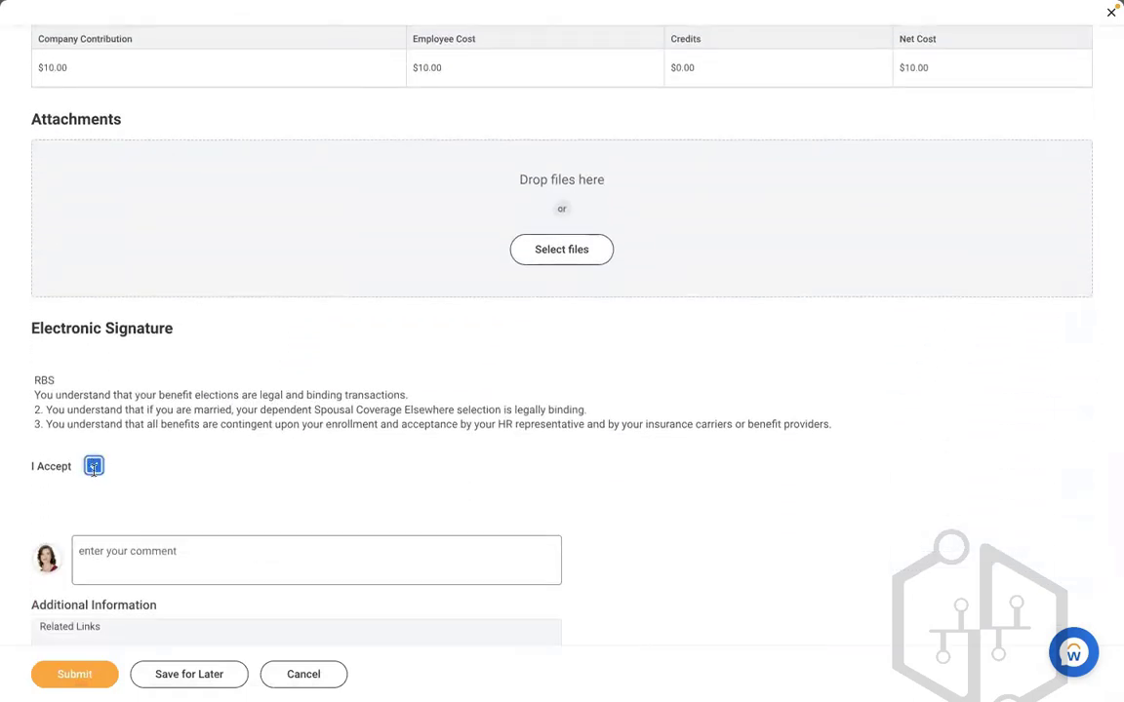
left_click(69, 673)
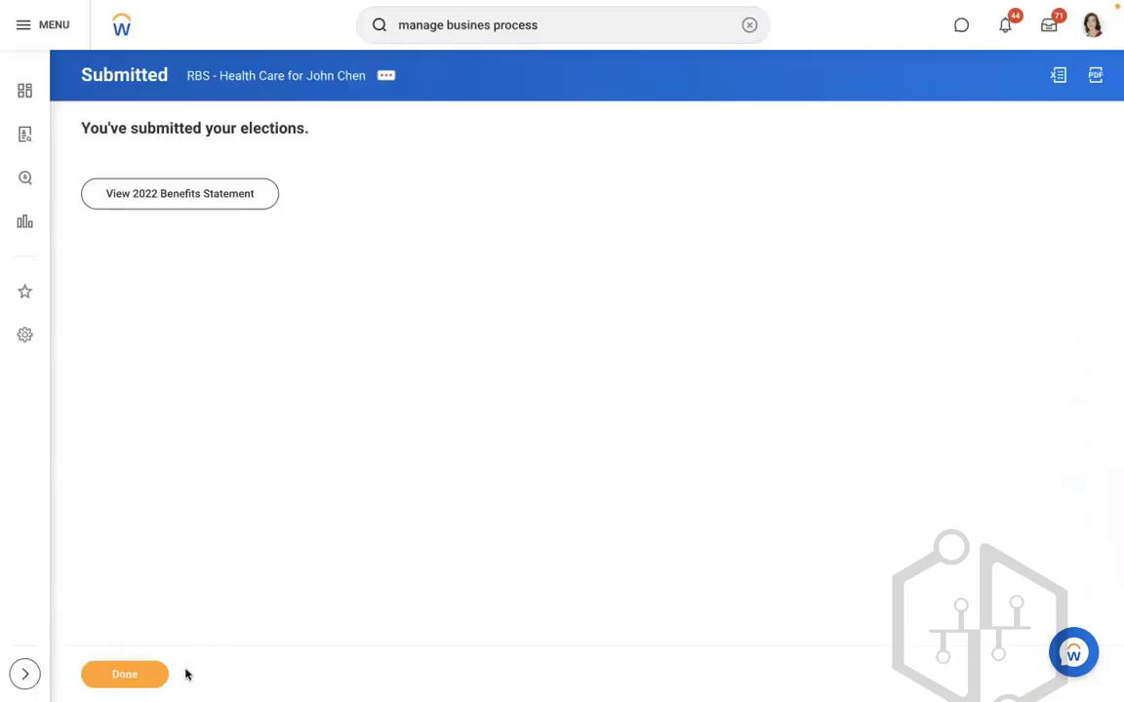
left_click(148, 674)
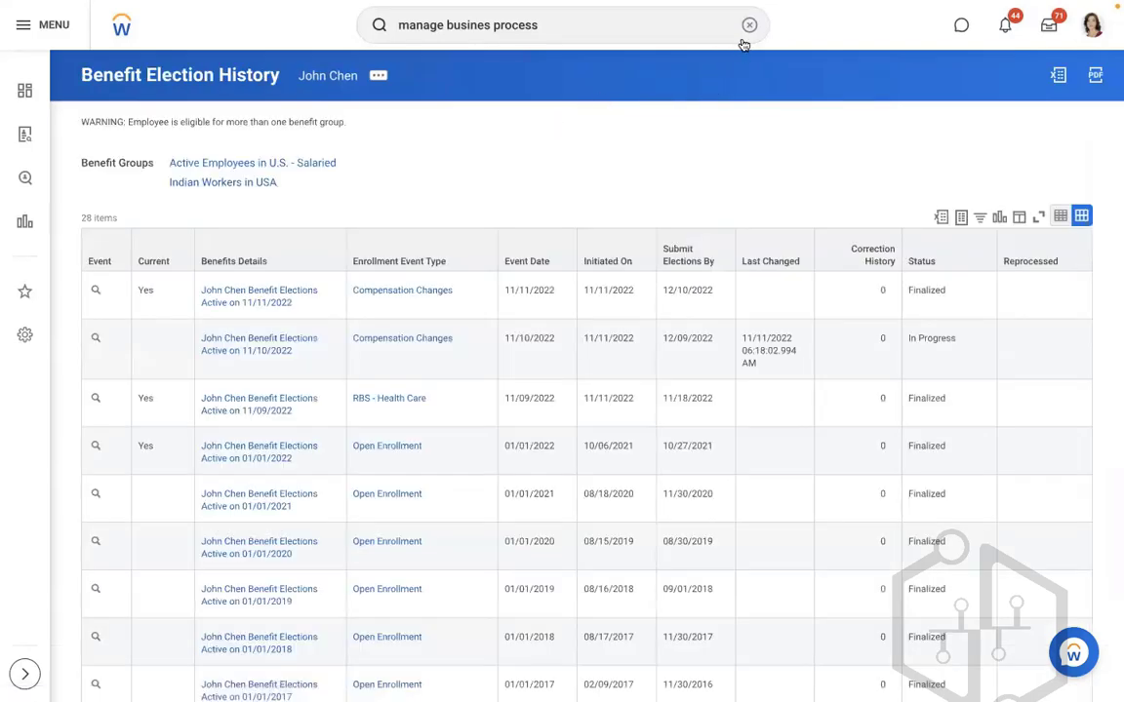
Step: Open the employee's worker profile from the recent searches and review the RBS - Met Life Plan coverage and monthly costs among the benefits
left_click(747, 26)
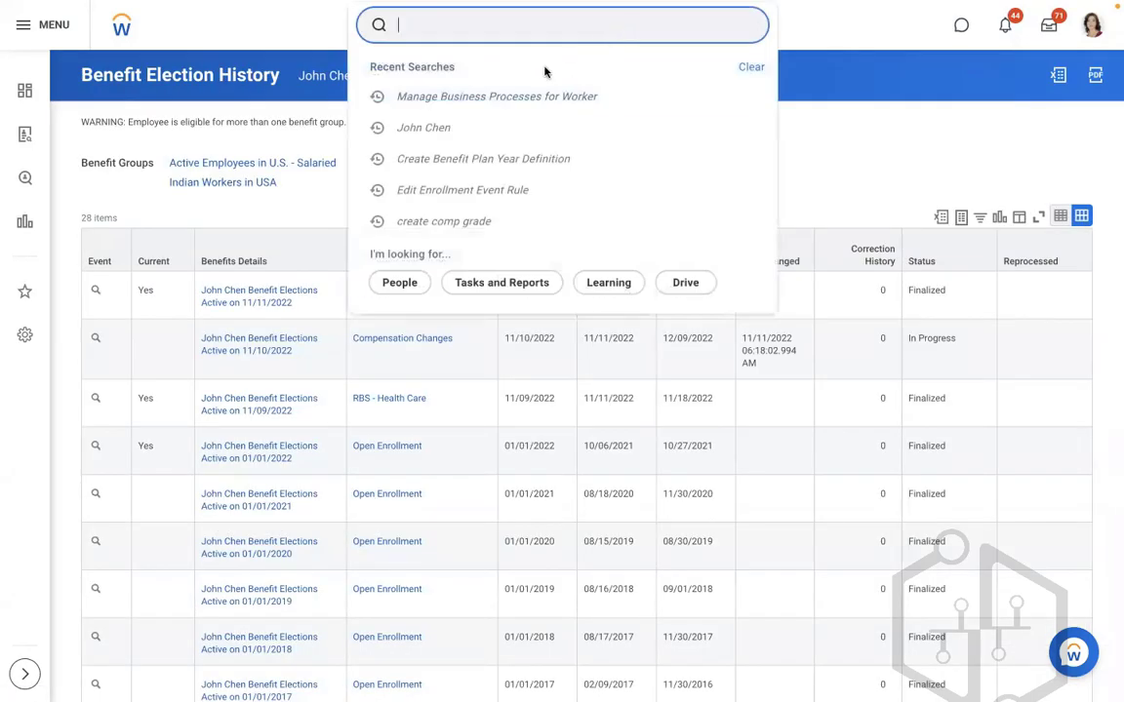
left_click(448, 127)
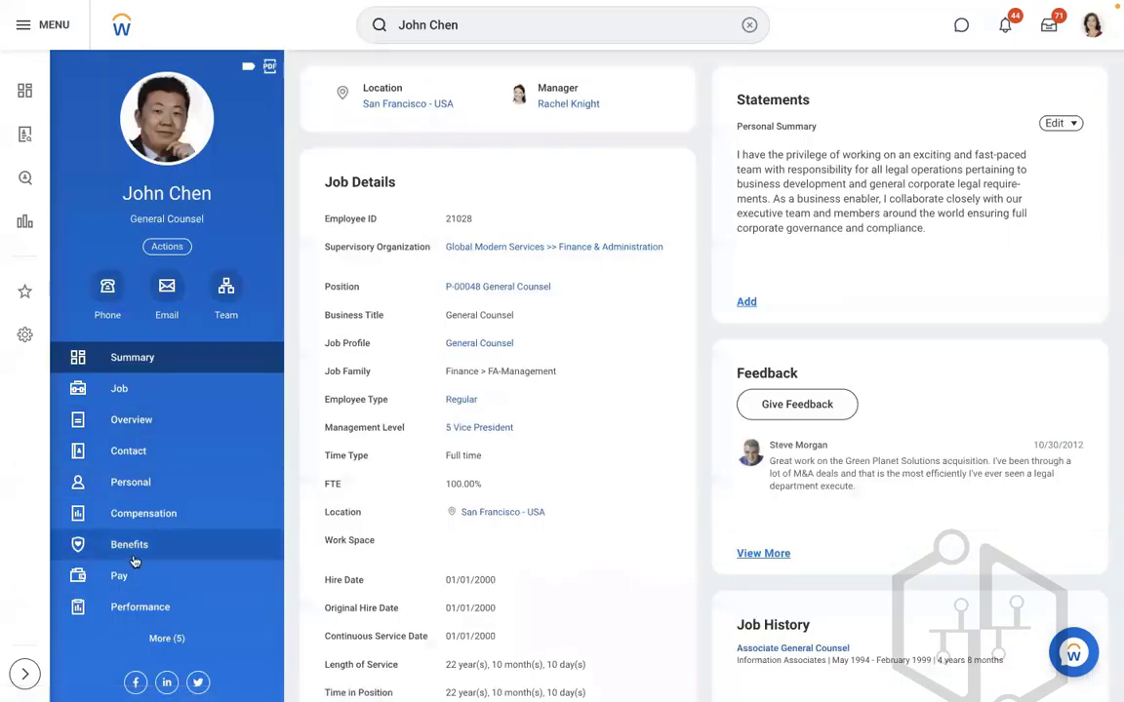
left_click(130, 545)
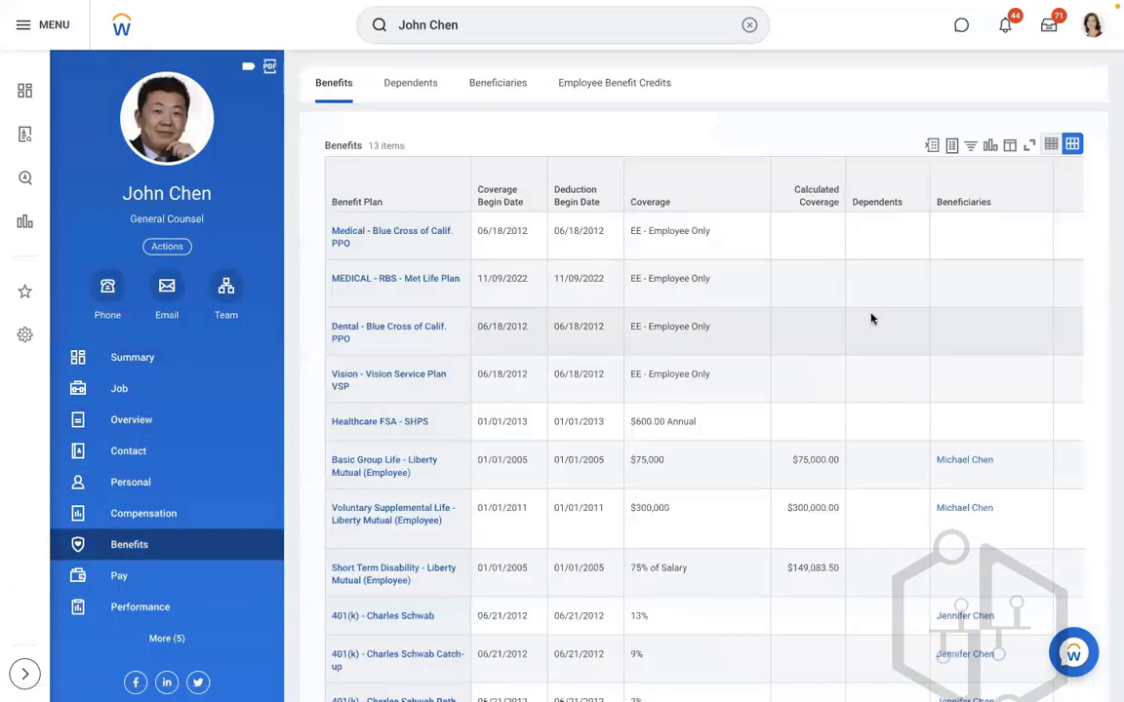
left_click(871, 319)
scroll(871, 319, "down", 2)
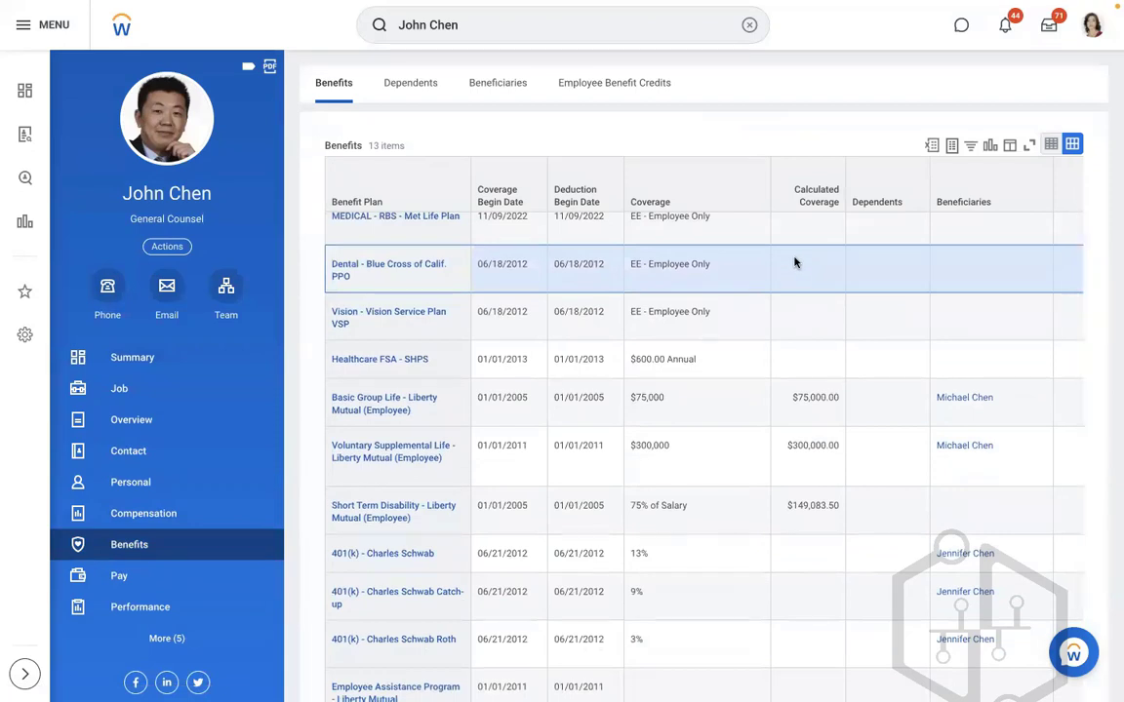
scroll(795, 262, "up", 2)
left_click(763, 294)
scroll(763, 294, "right", 1)
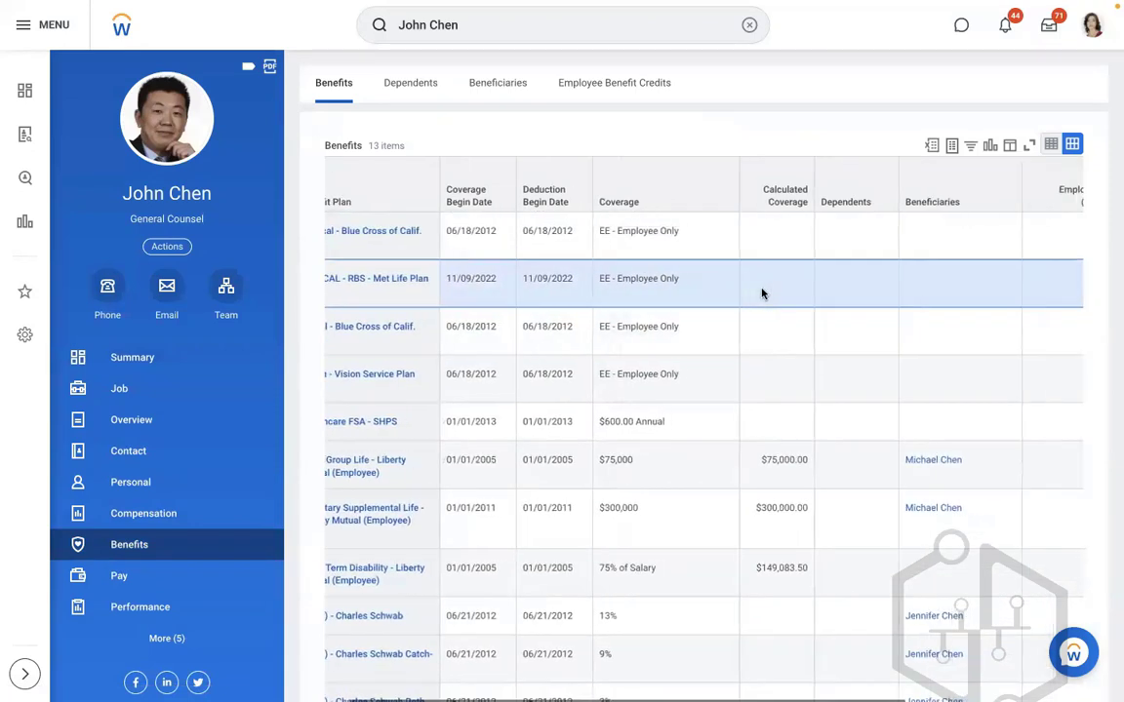
scroll(763, 294, "right", 5)
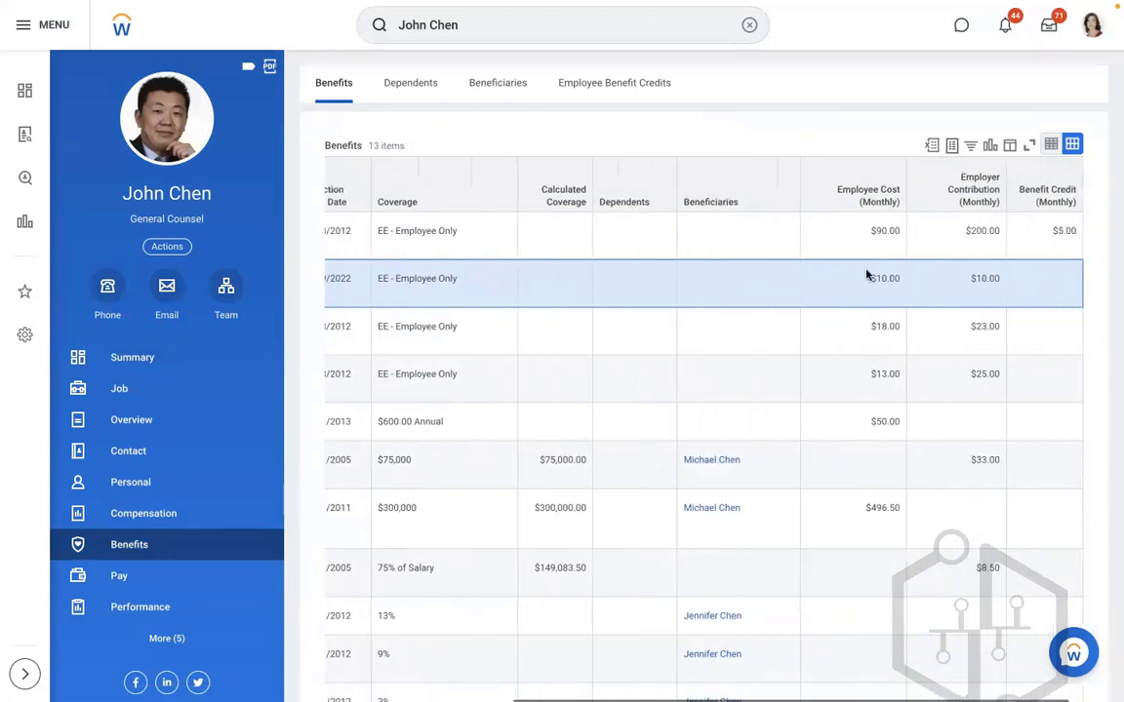